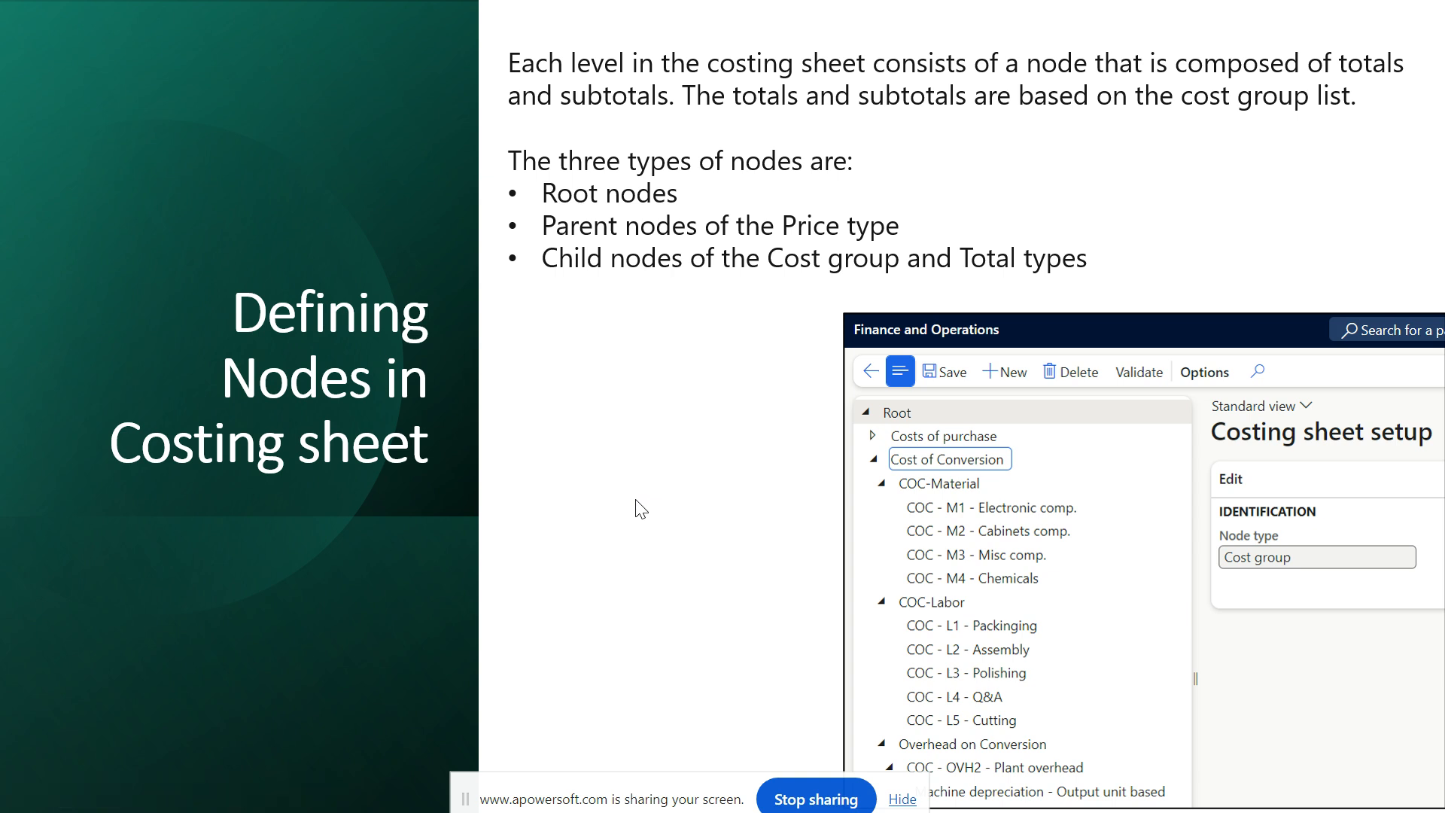
Step: Advance the presentation to the Costing Sheet Demo slide and switch to Finance and Operations in the browser
key("Right")
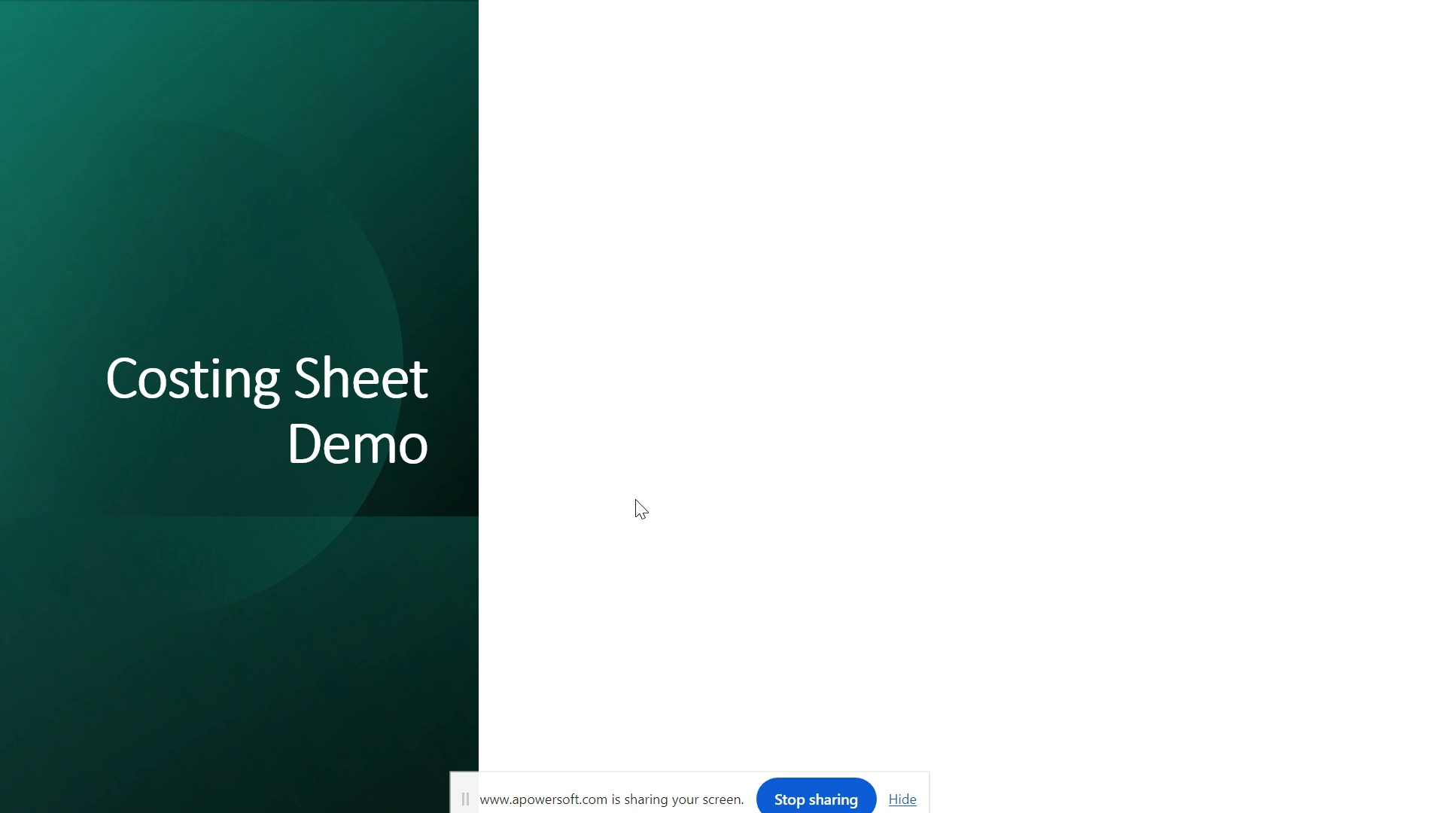
key("alt+Tab")
key("alt+Tab")
key("alt+Tab")
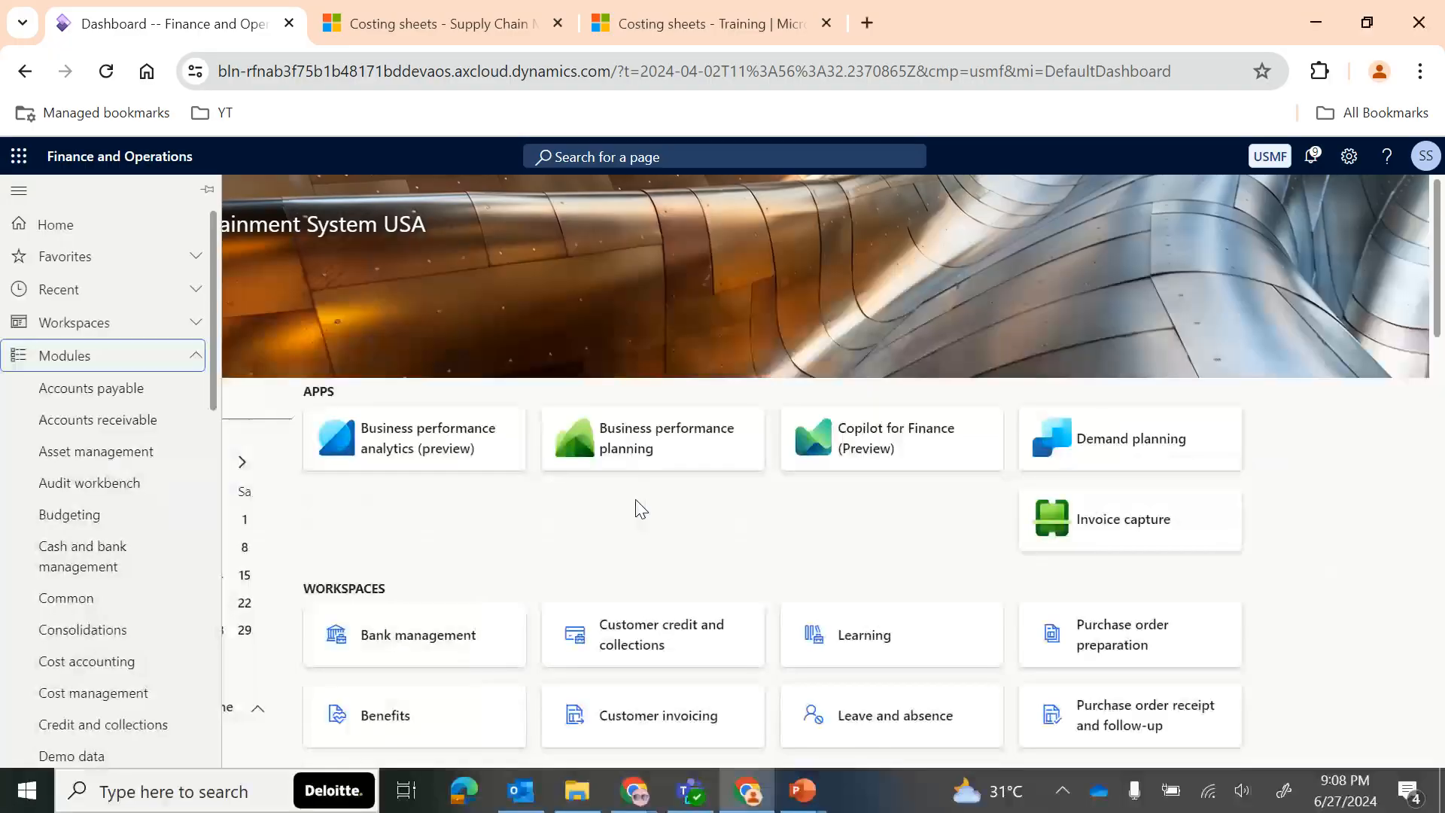
Step: Open Costing sheets from the Indirect cost accounting policies setup of the Cost management module
left_click(344, 332)
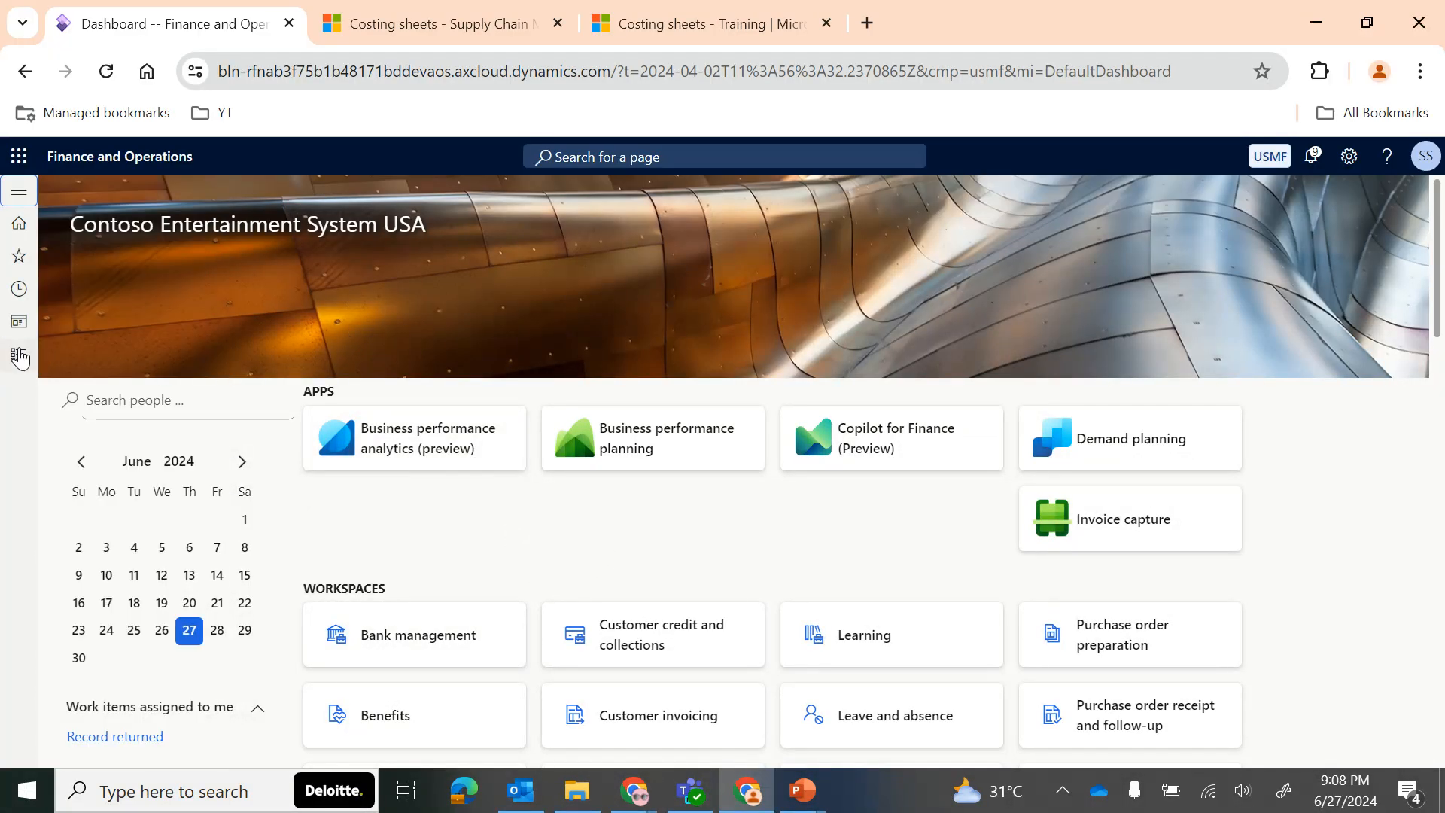
left_click(20, 357)
scroll(103, 591, "down", 5)
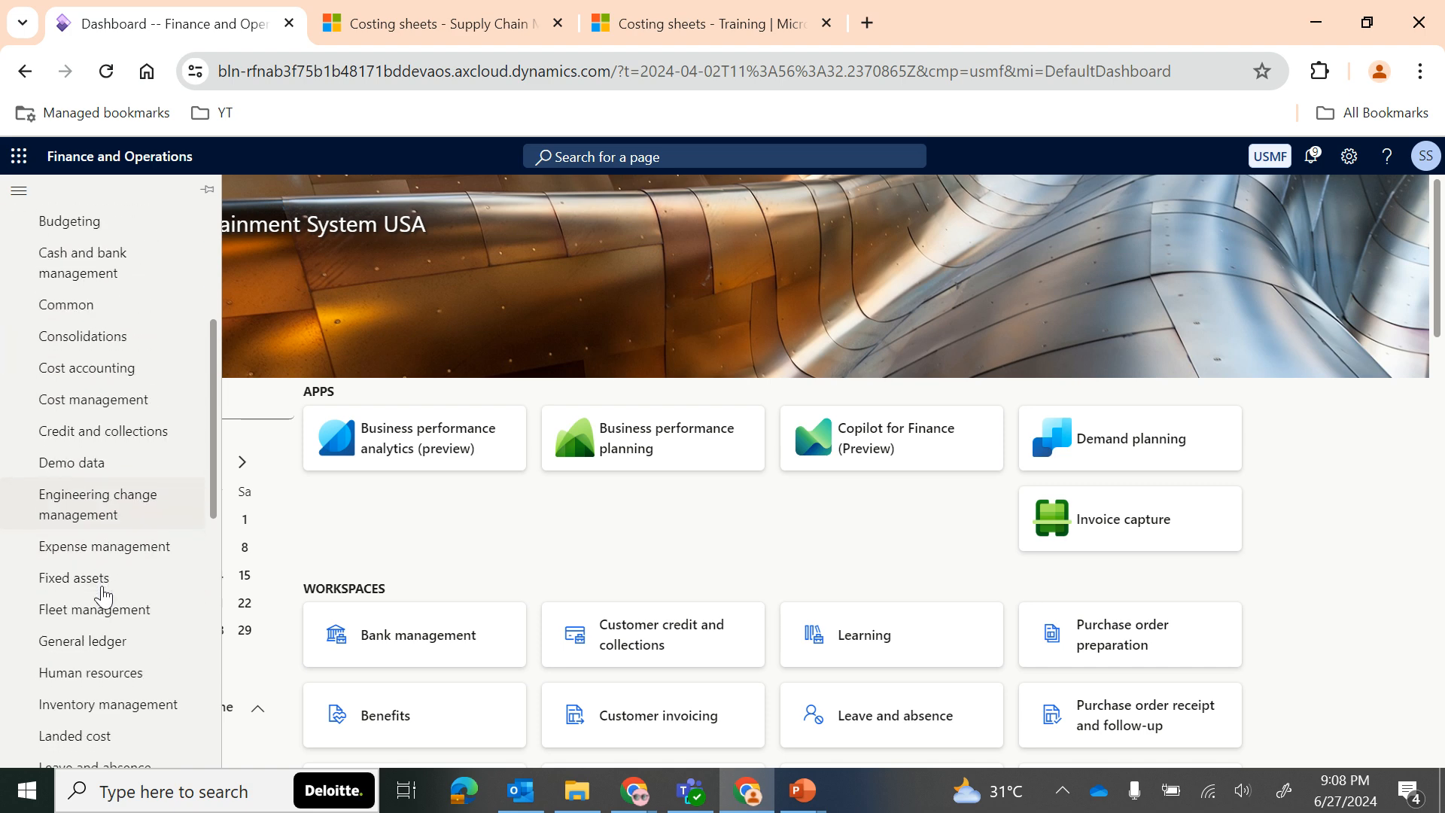
scroll(101, 519, "up", 2)
left_click(104, 502)
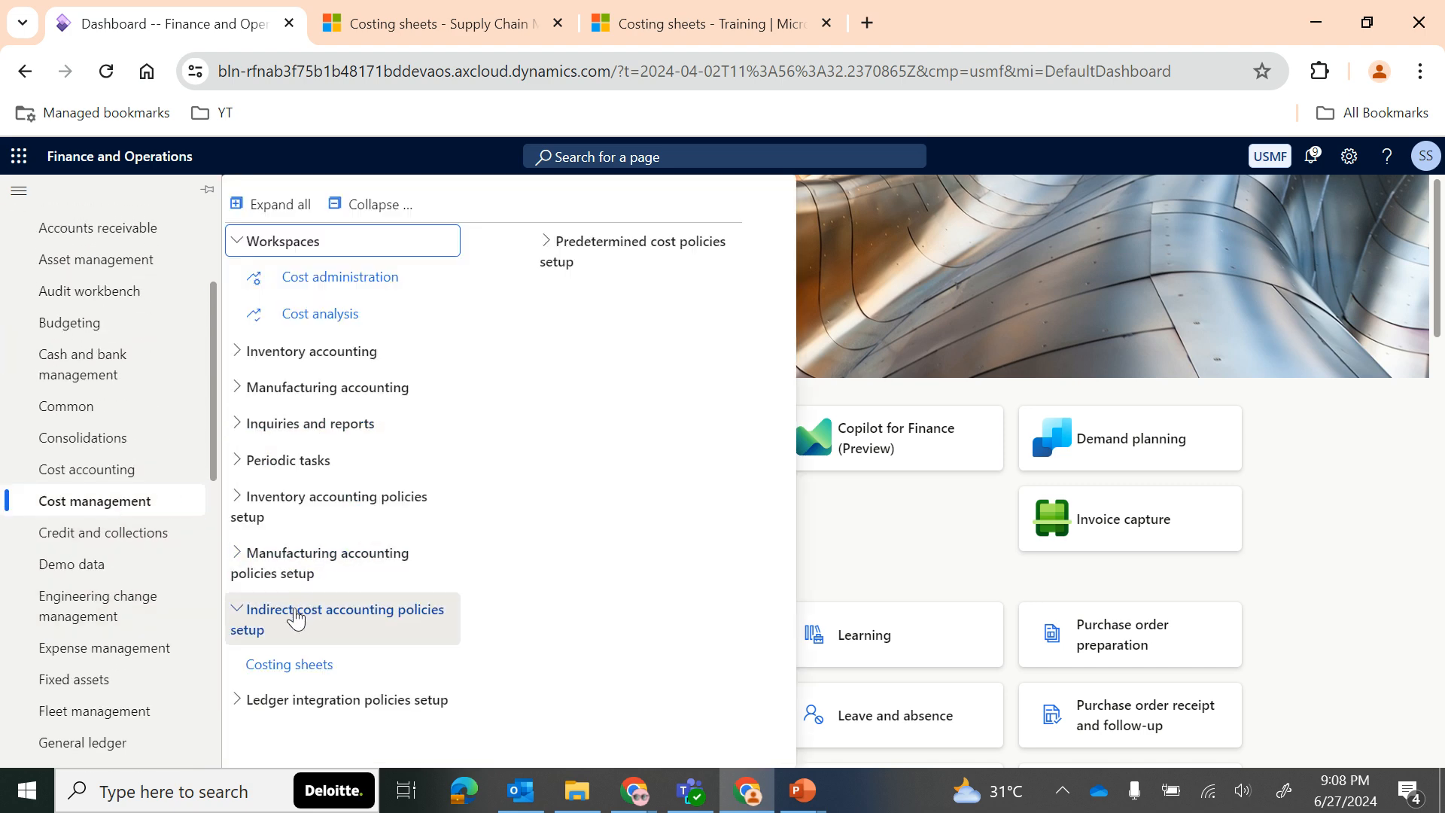
left_click(300, 673)
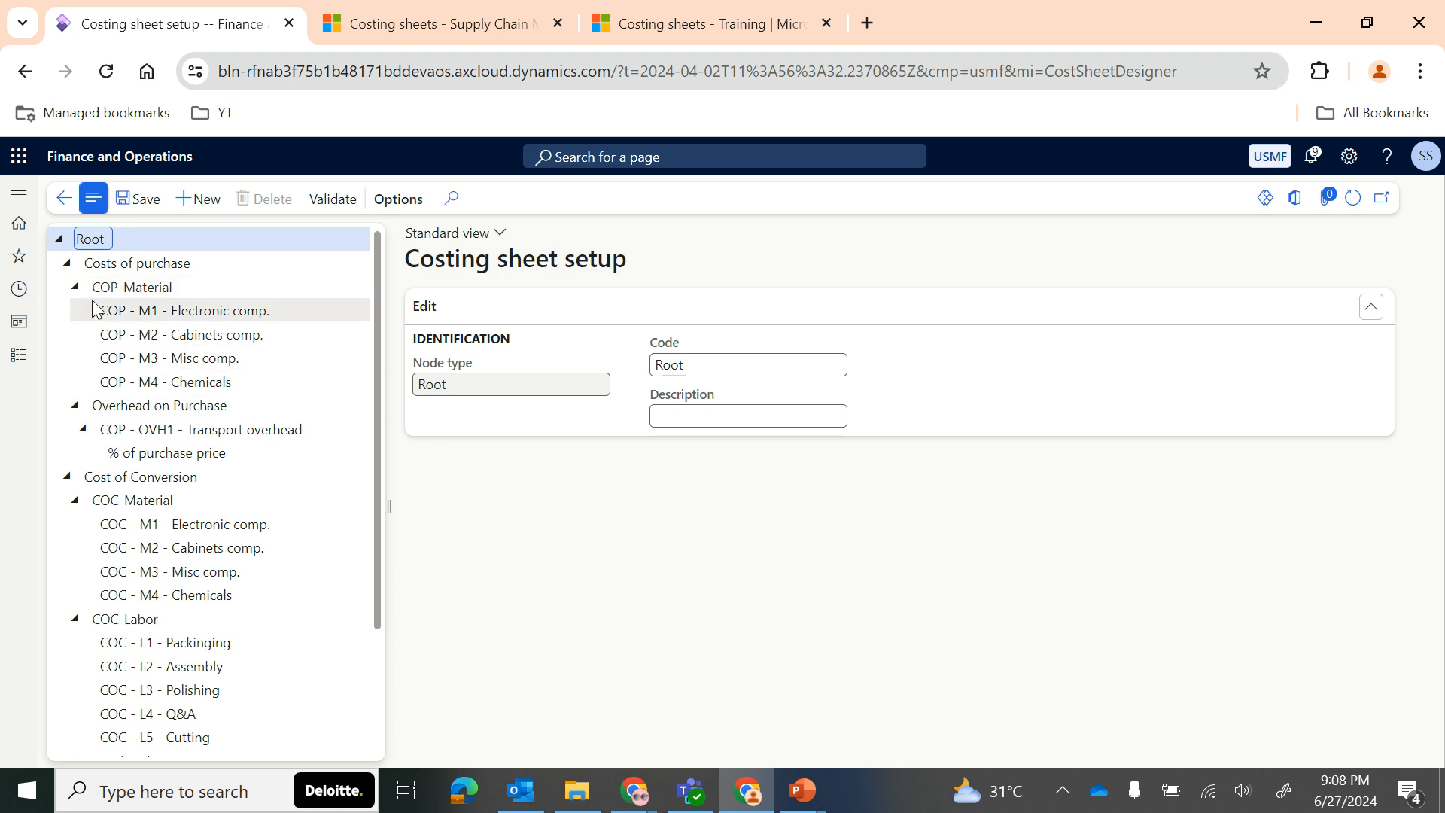
Step: Duplicate the costing sheet browser tab and decline discarding the changes and reopening the page in the new session
right_click(154, 21)
left_click(204, 223)
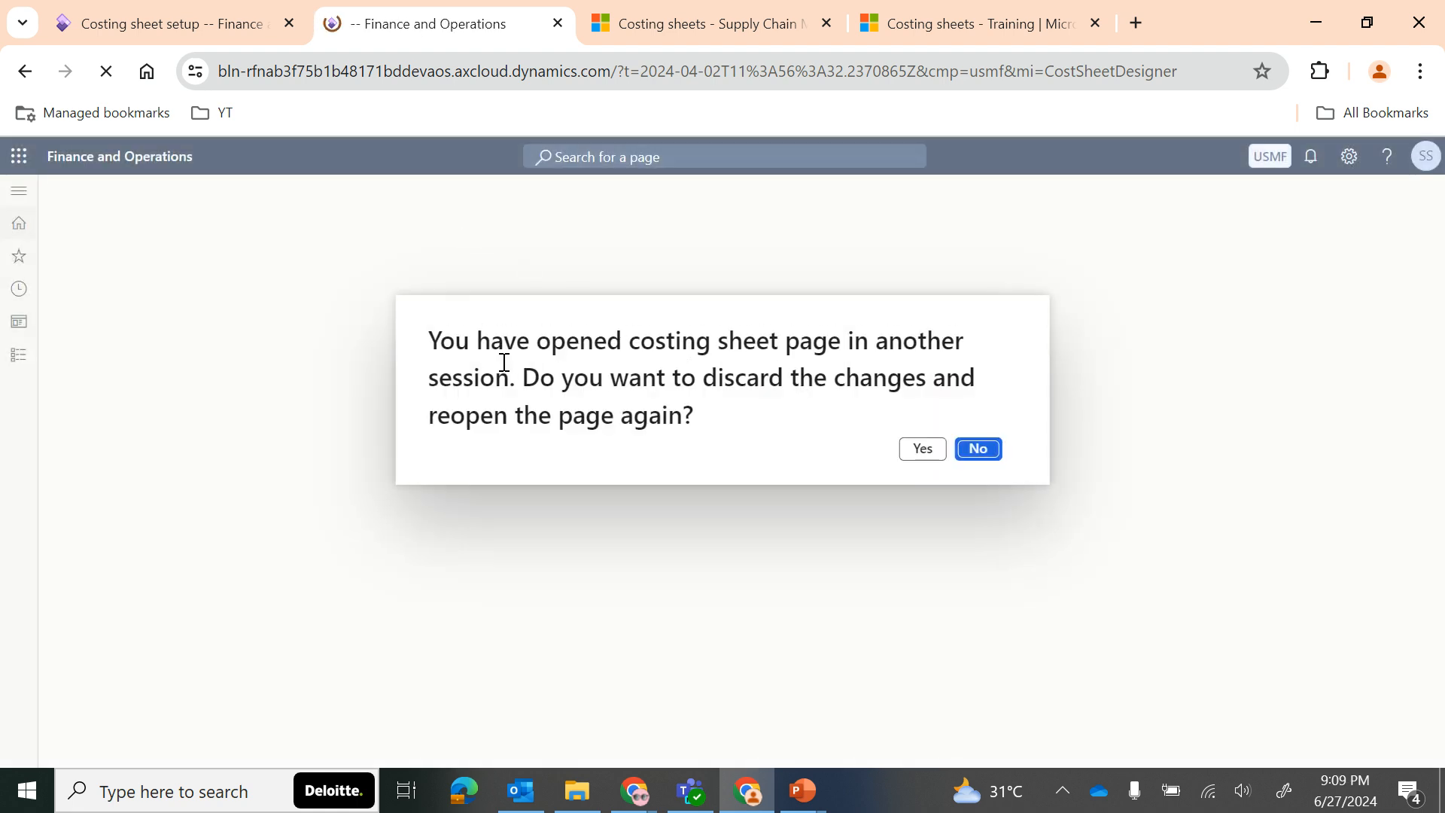
left_click(174, 29)
left_click(398, 9)
left_click(207, 32)
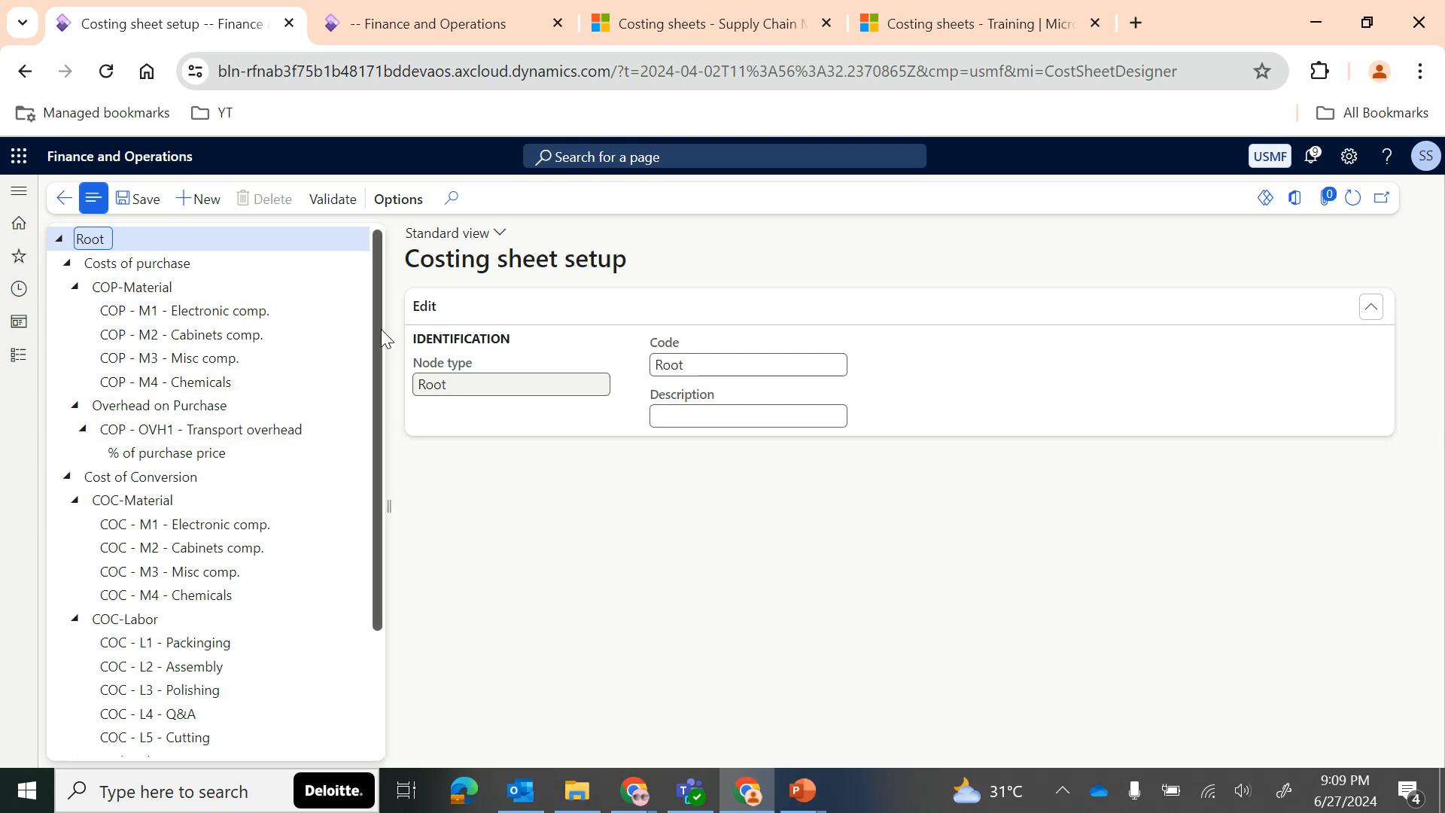
left_click(461, 16)
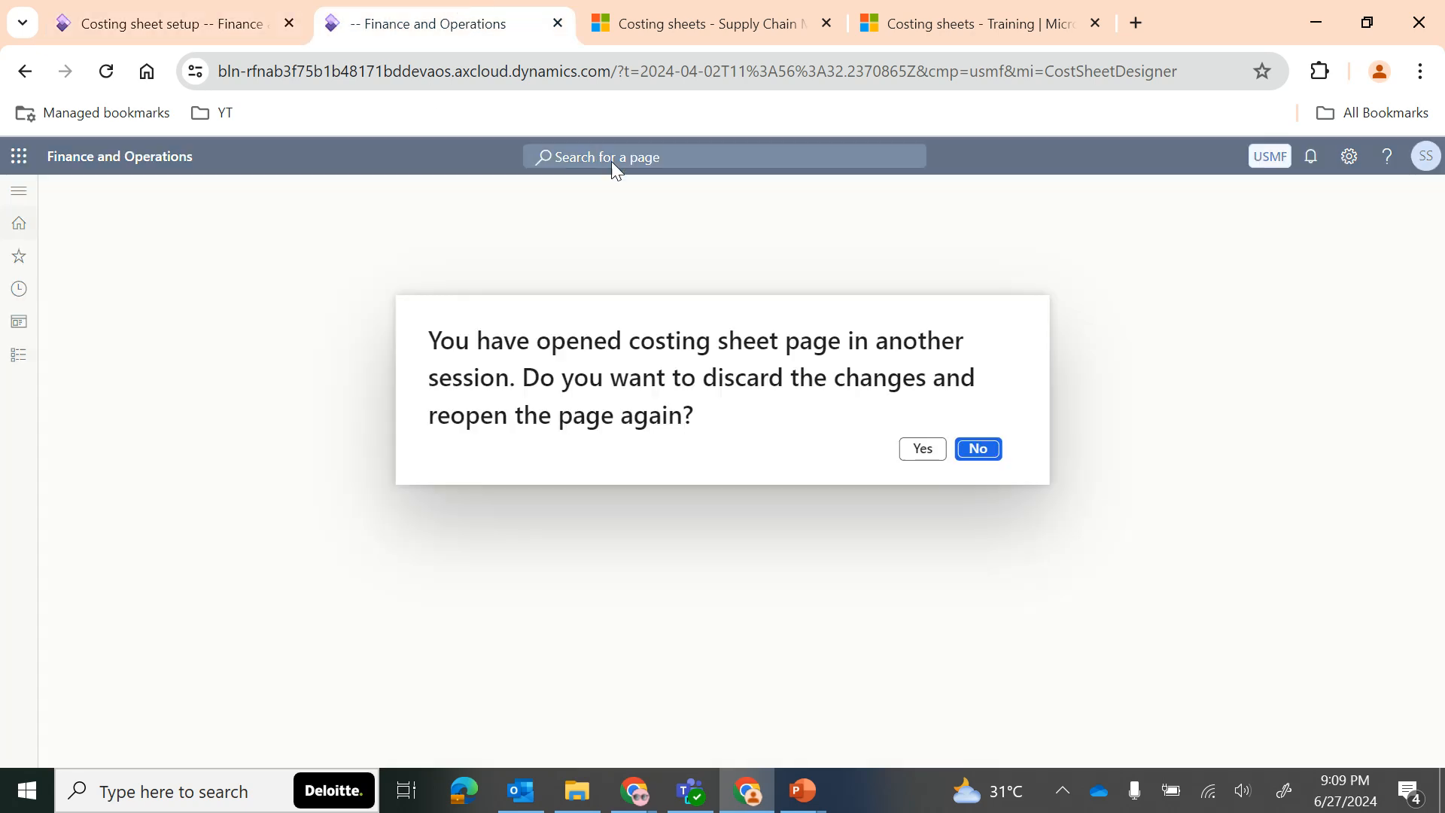
left_click(974, 451)
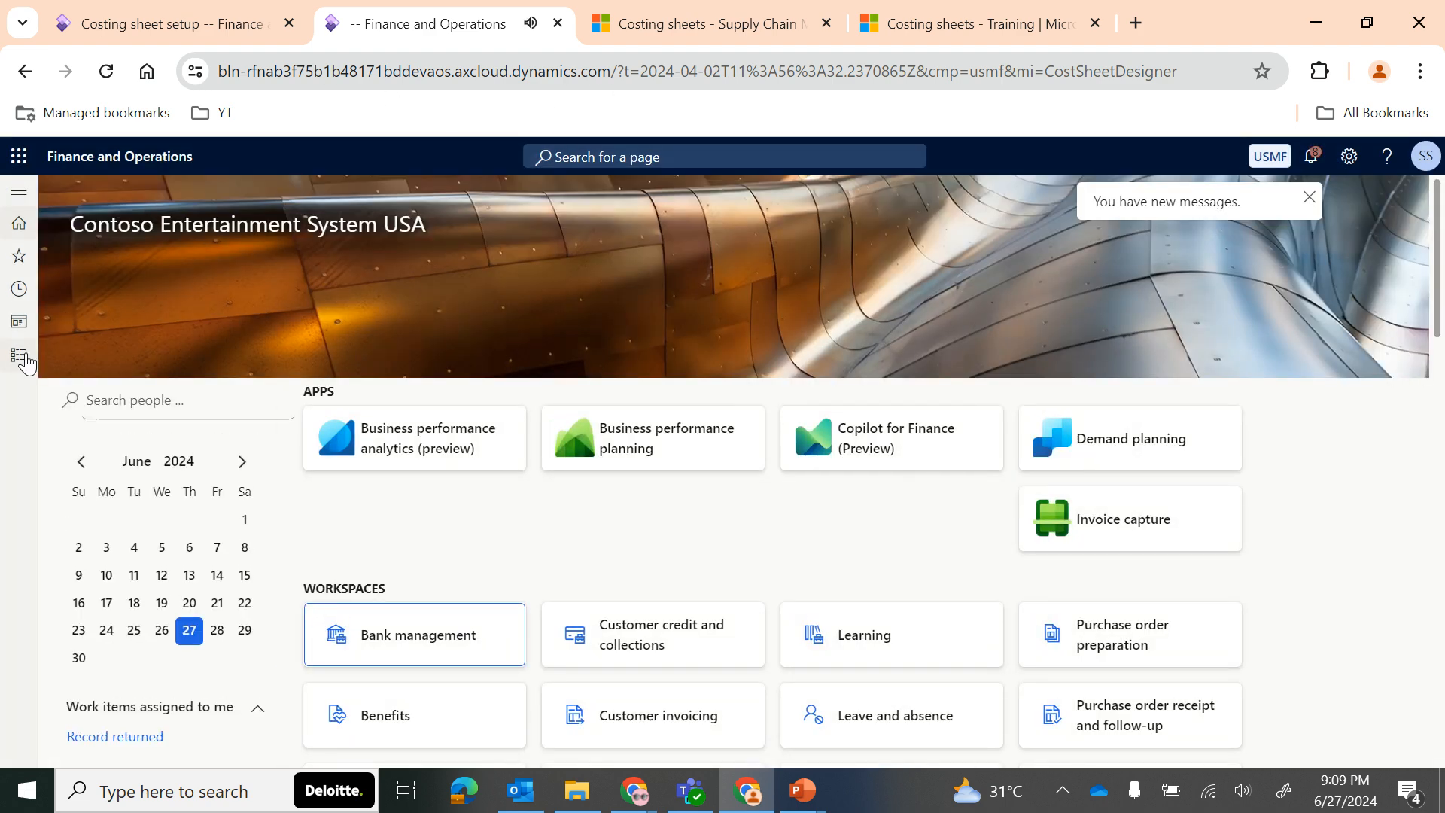
Step: Open the list of all production orders in the Production control module
left_click(20, 357)
scroll(103, 681, "down", 6)
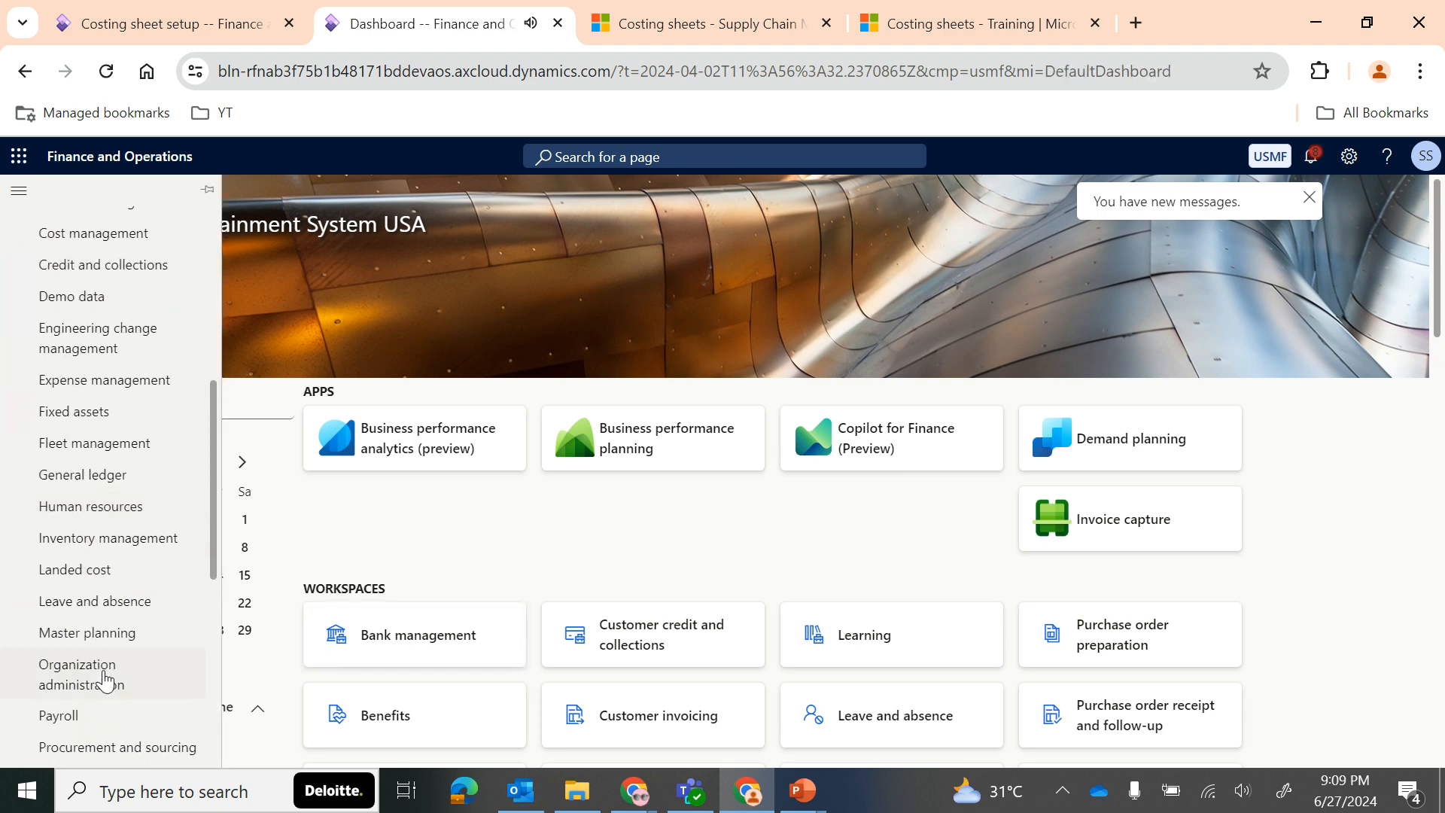
scroll(103, 680, "down", 1)
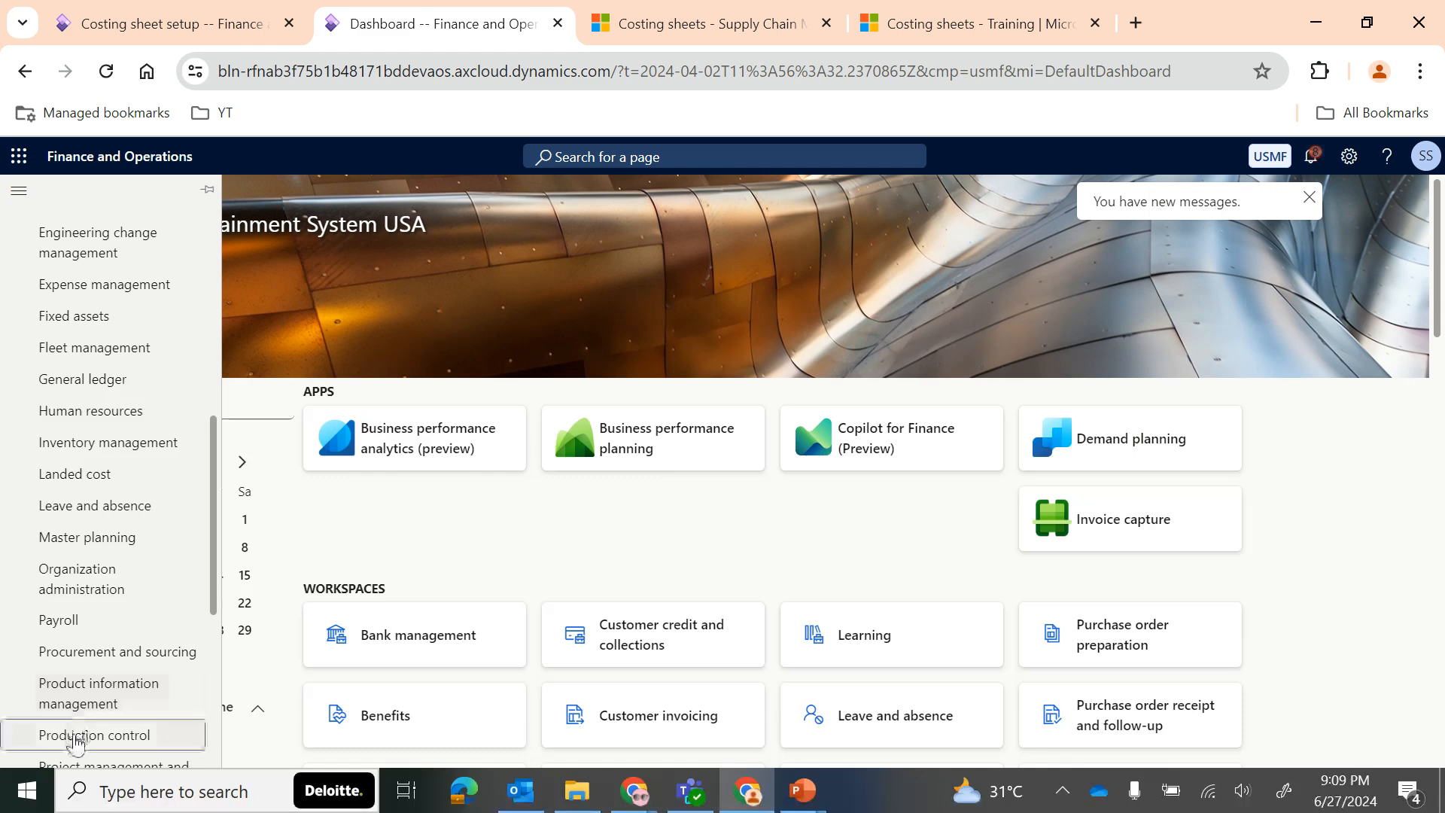
left_click(75, 738)
left_click(343, 310)
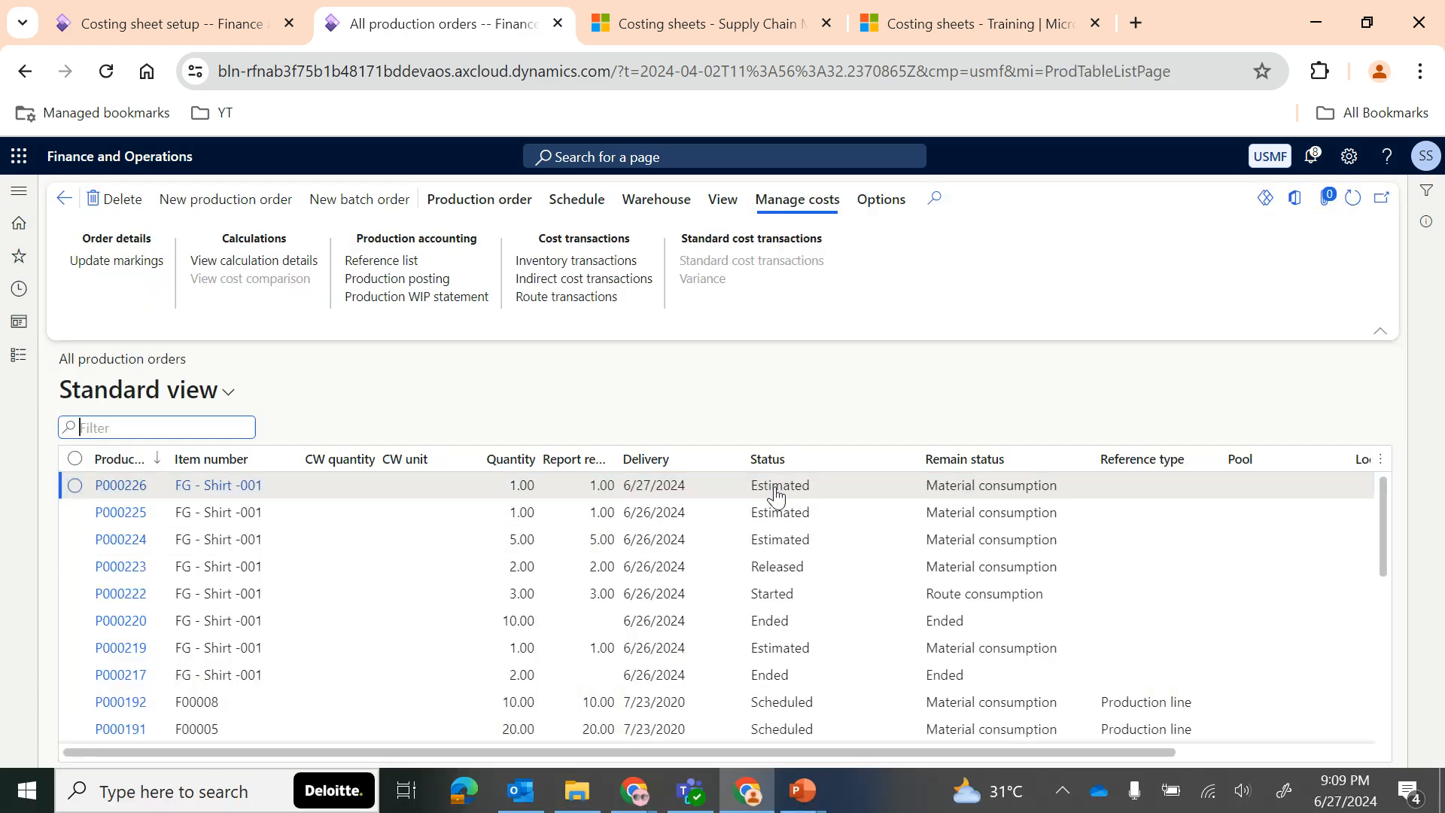
Step: Reset the FG - Shirt -001 production order with delivery date 6/27/2024 to the status Created
left_click(739, 485)
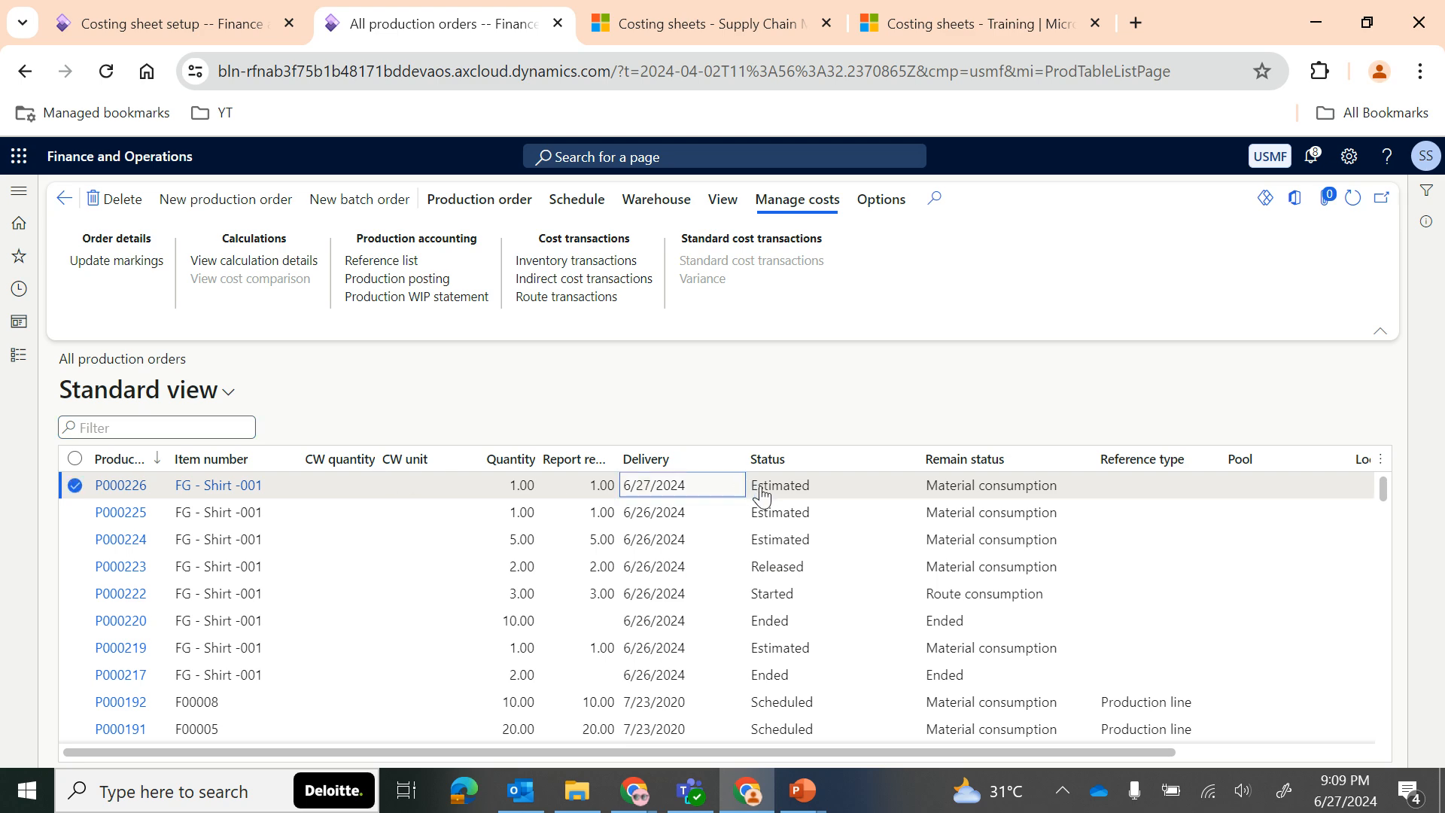
left_click(485, 199)
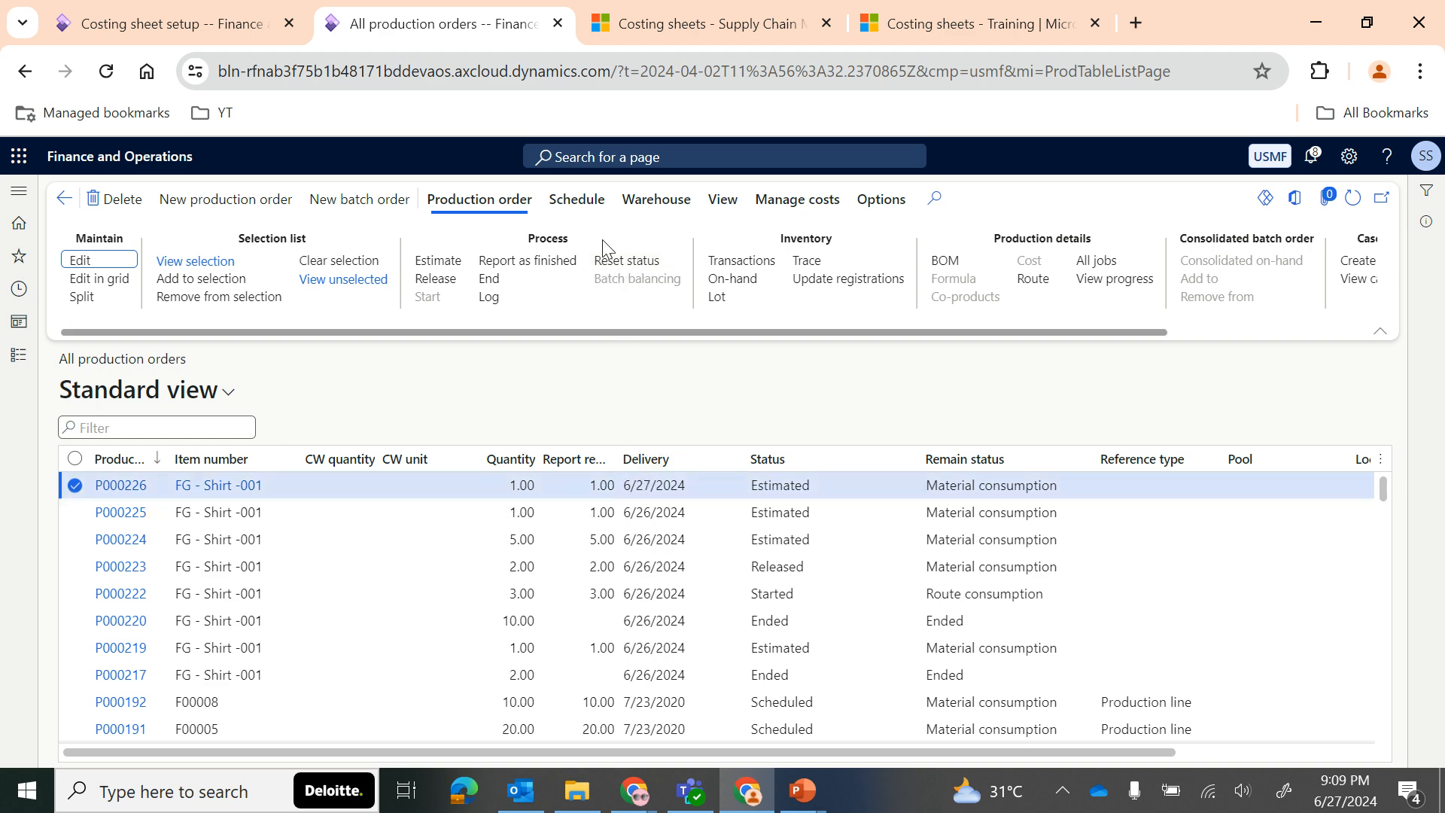
left_click(626, 260)
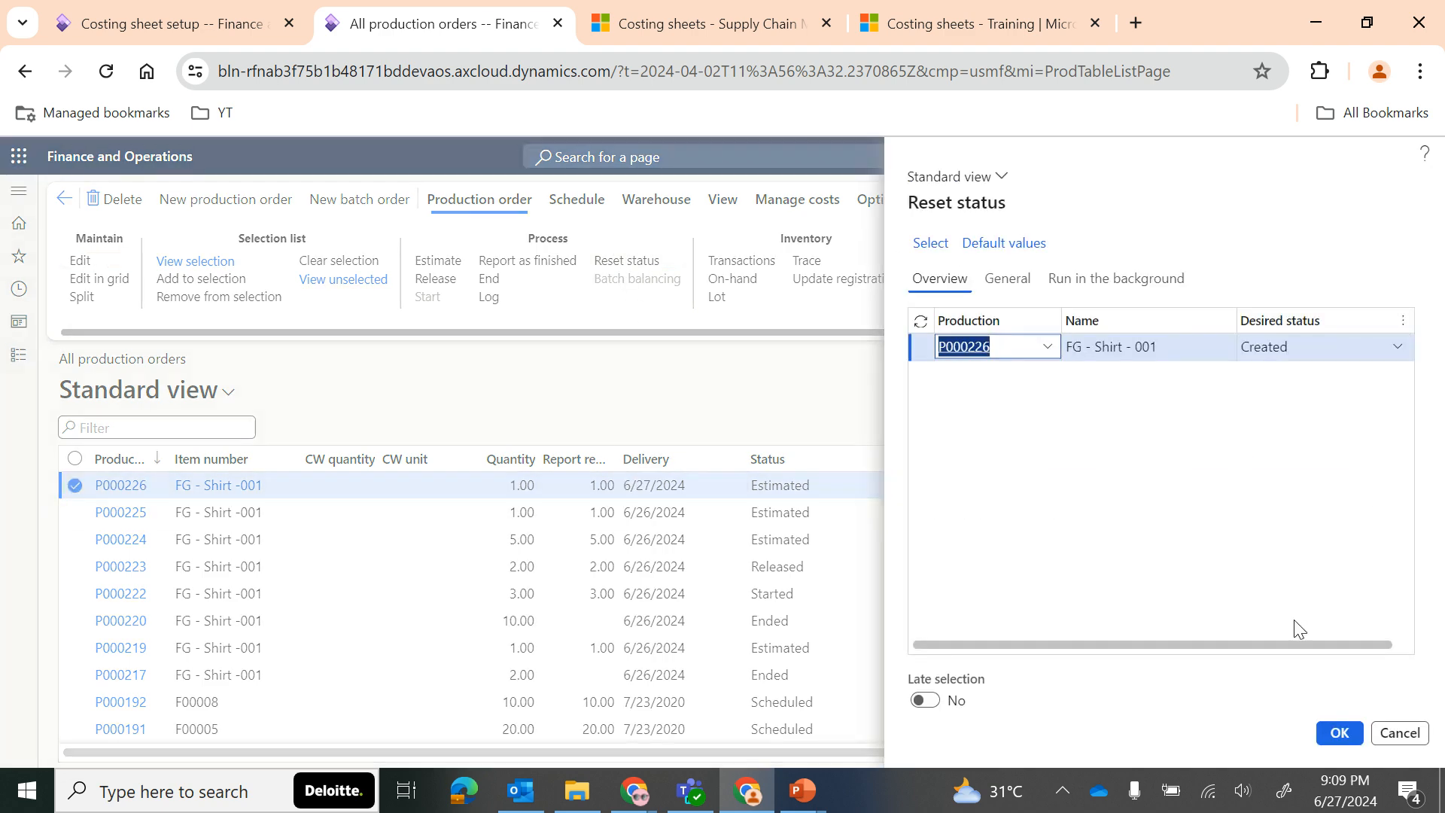
left_click(1333, 741)
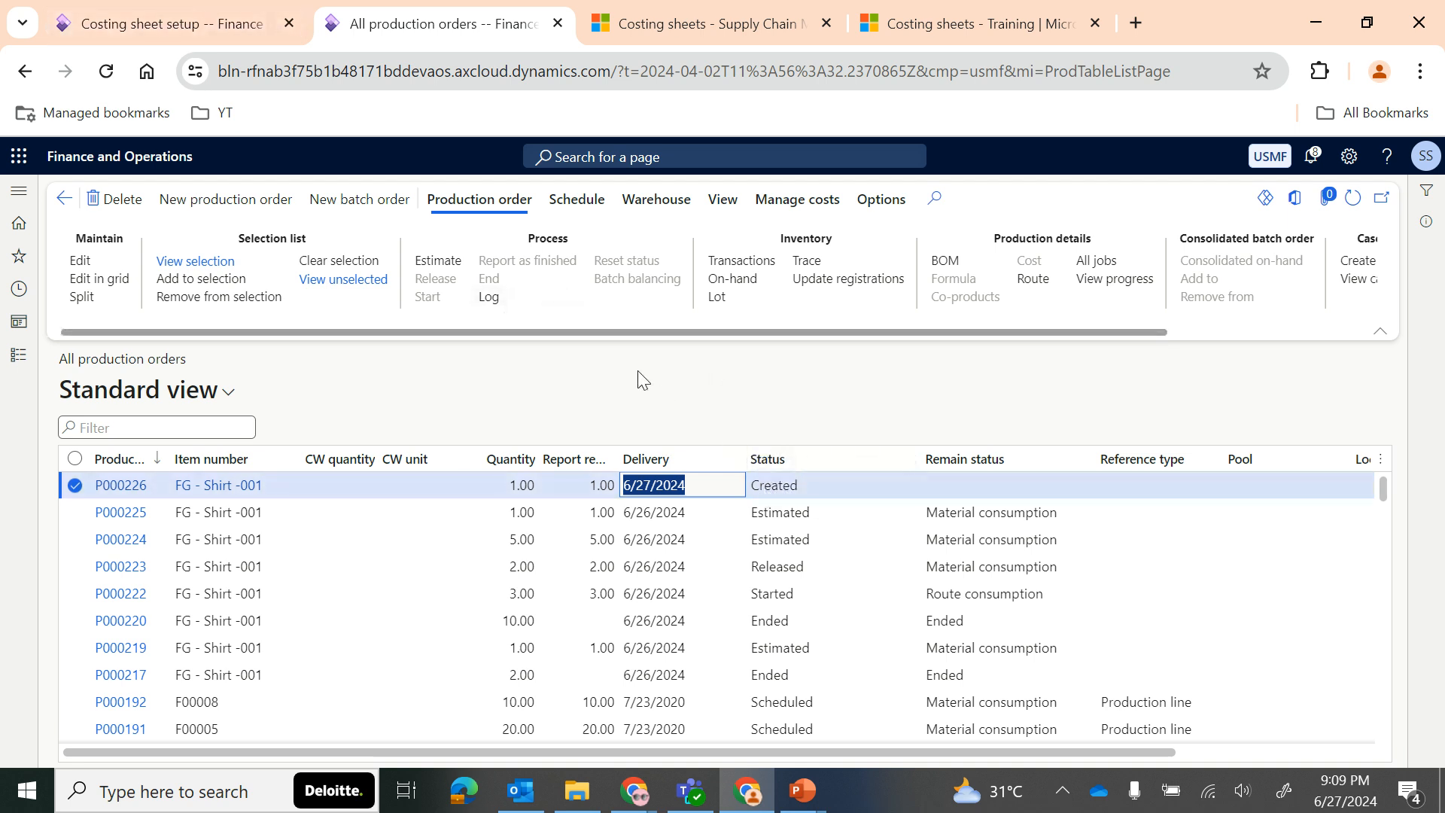
Step: Check the calculation details of the reset FG - Shirt -001 production order and return to its item and quantity in the order list
left_click(801, 197)
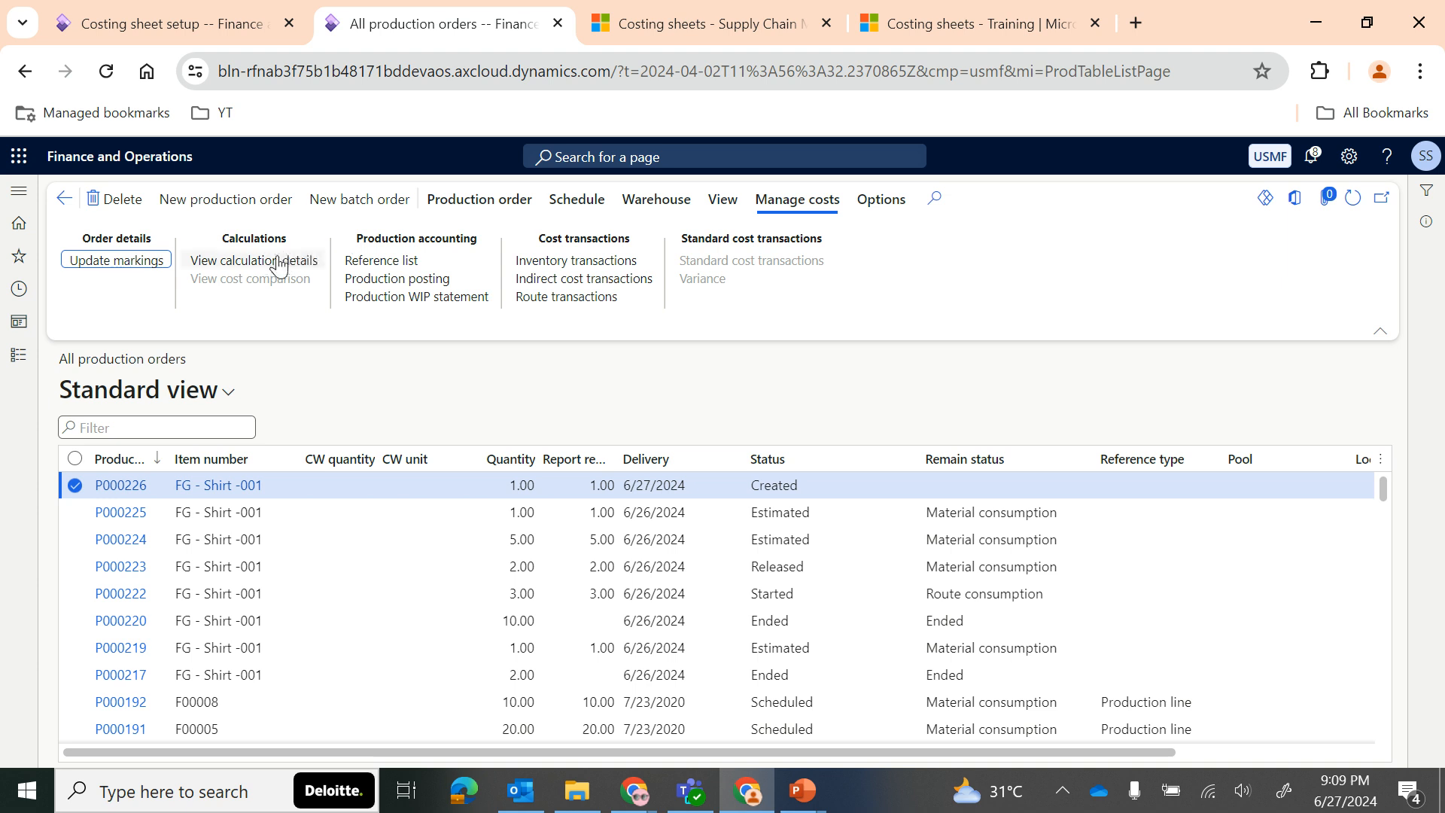
left_click(253, 260)
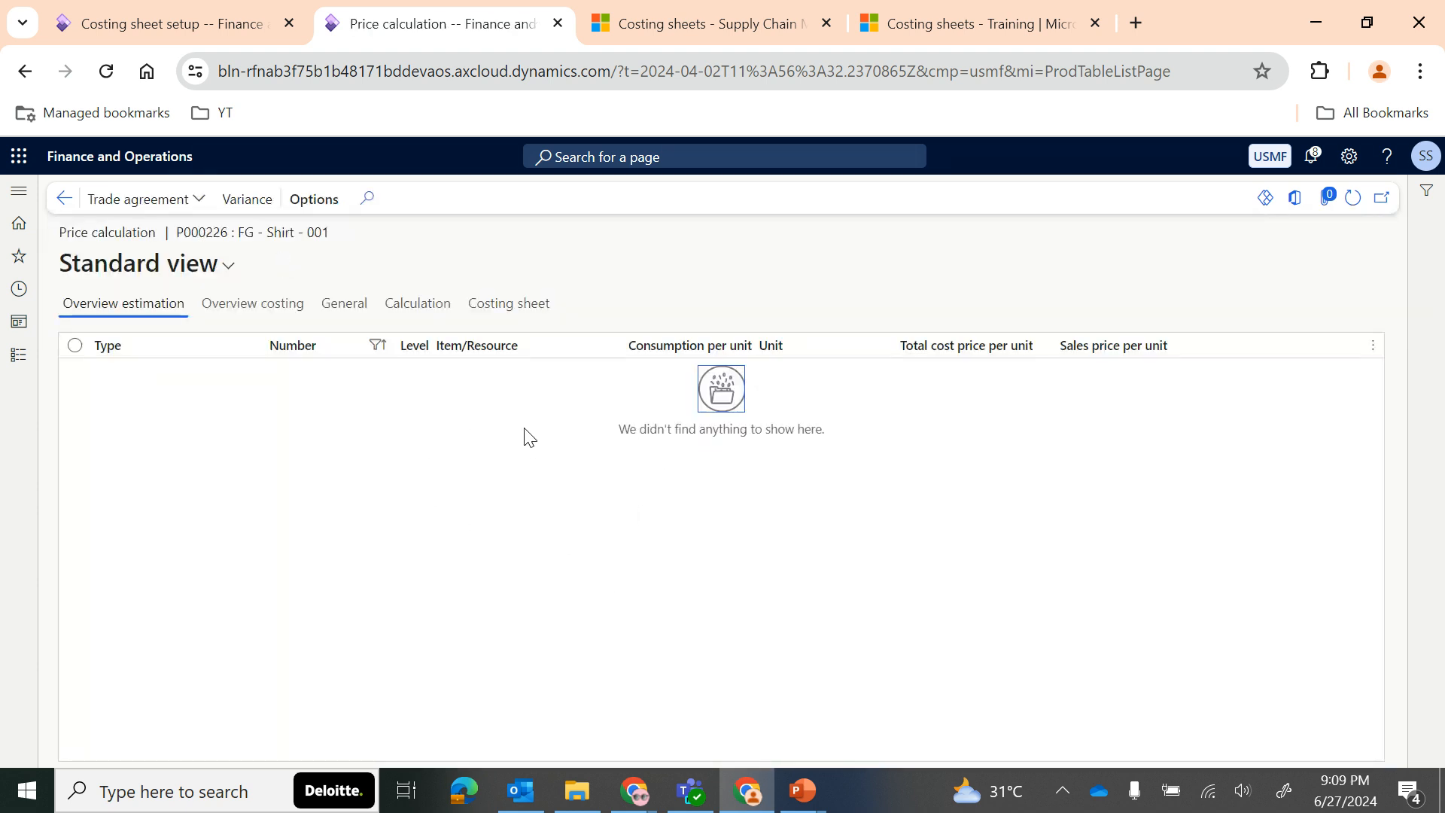
left_click(64, 197)
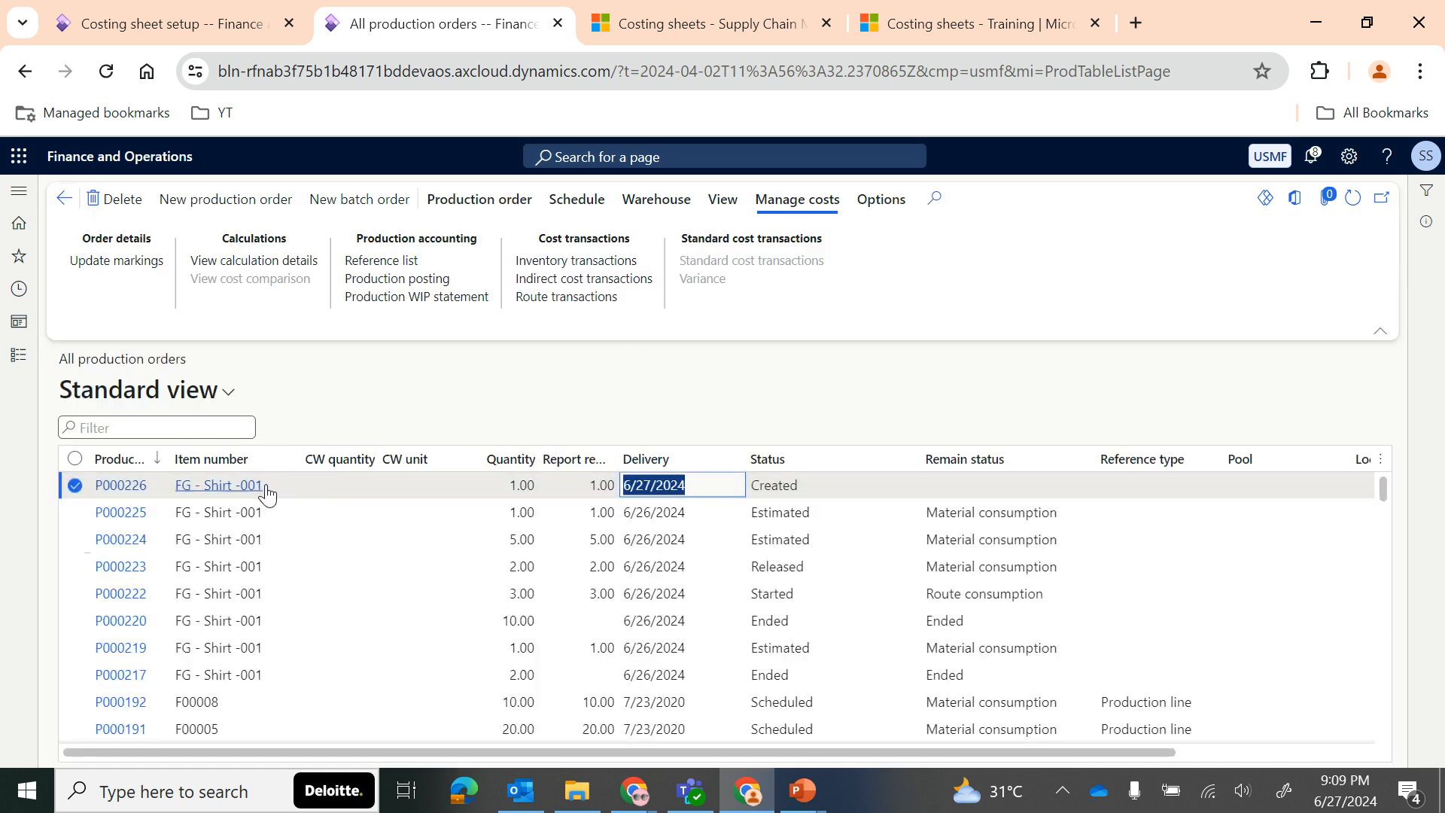
left_click_drag(263, 485, 185, 508)
left_click(496, 485)
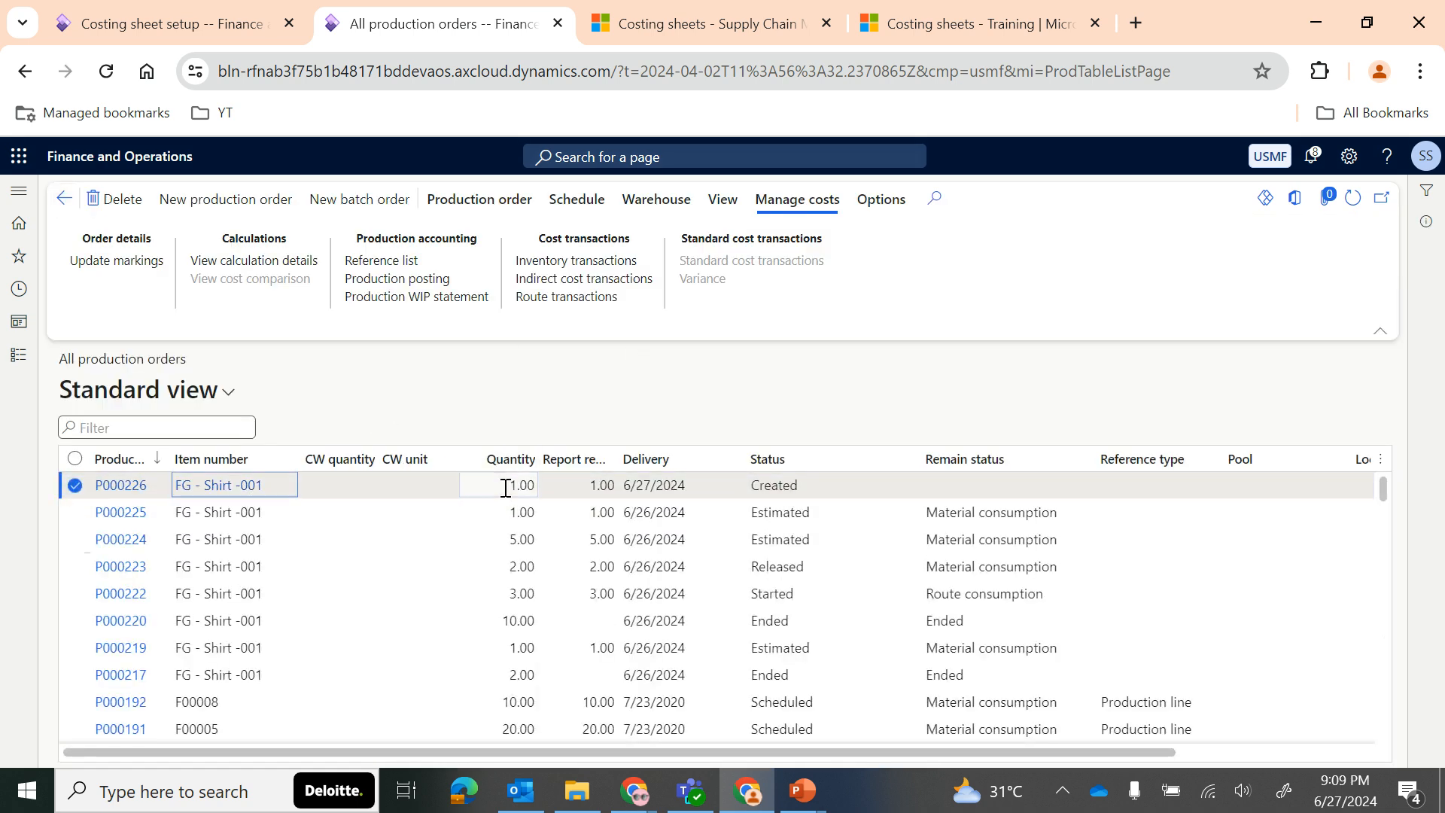
Step: Return to the costing sheet setup and collapse the Costs of purchase and Cost of Conversion nodes under Root
left_click(181, 24)
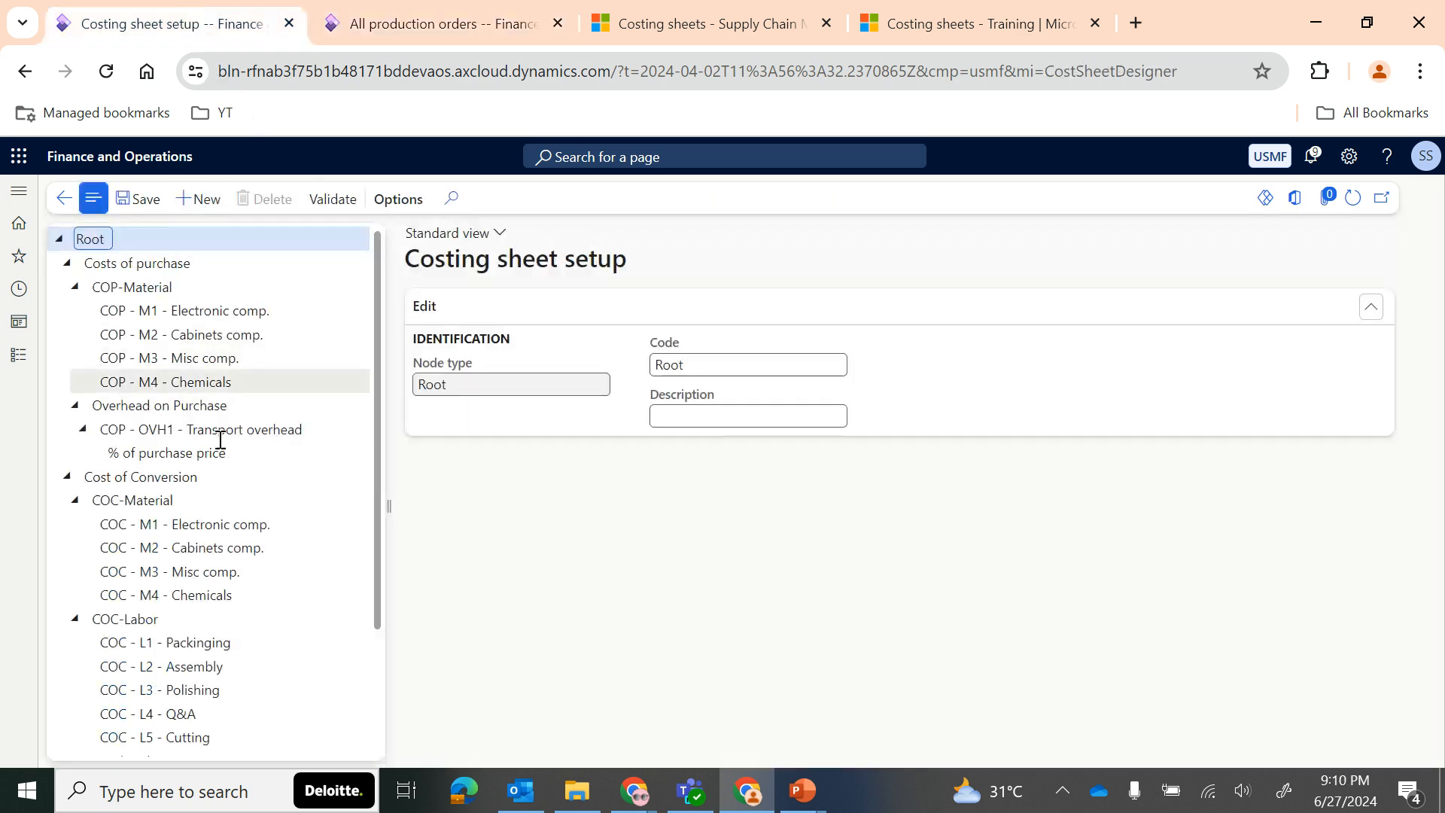
scroll(251, 570, "down", 3)
scroll(181, 377, "up", 3)
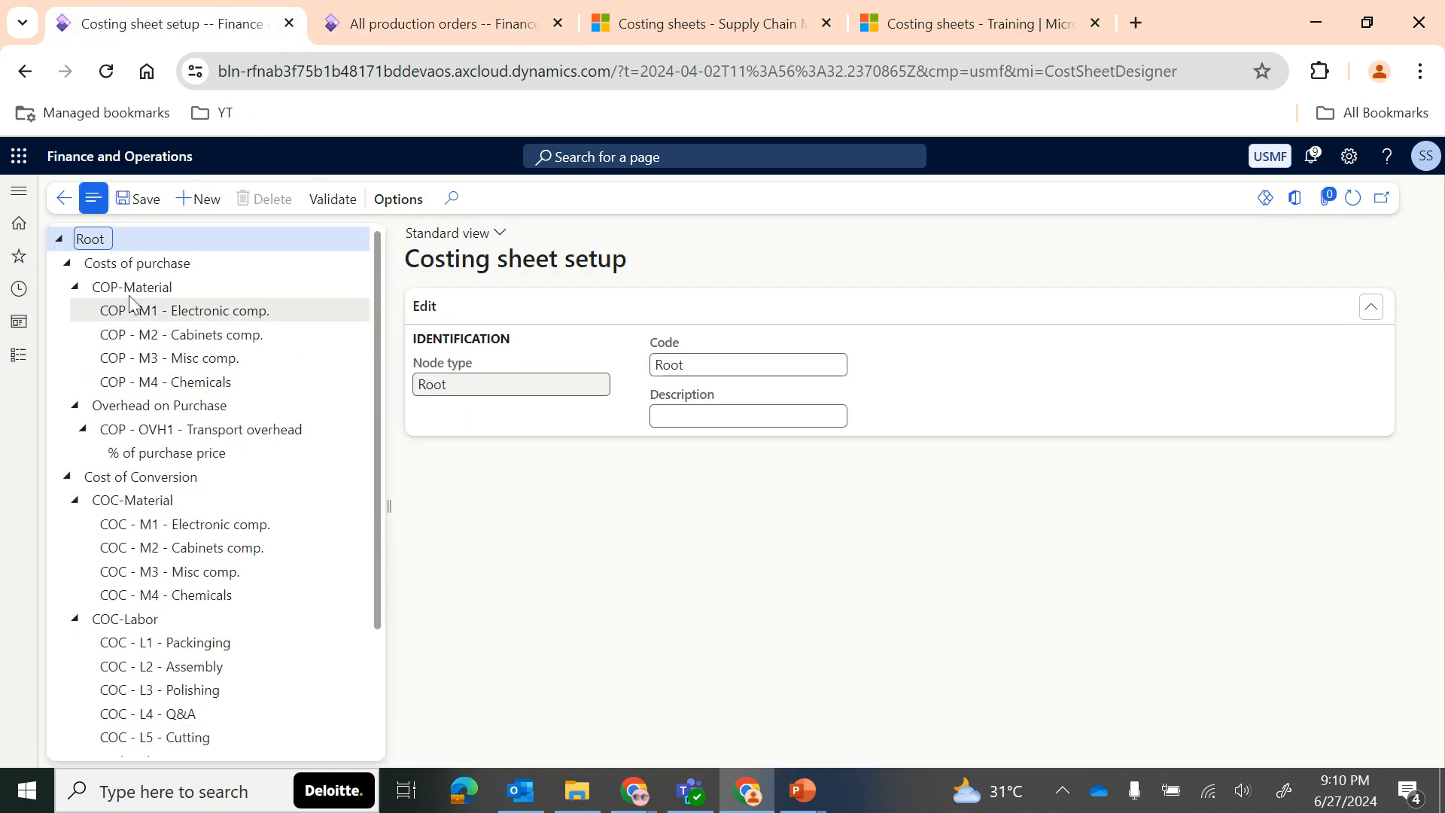
left_click(62, 239)
left_click(62, 240)
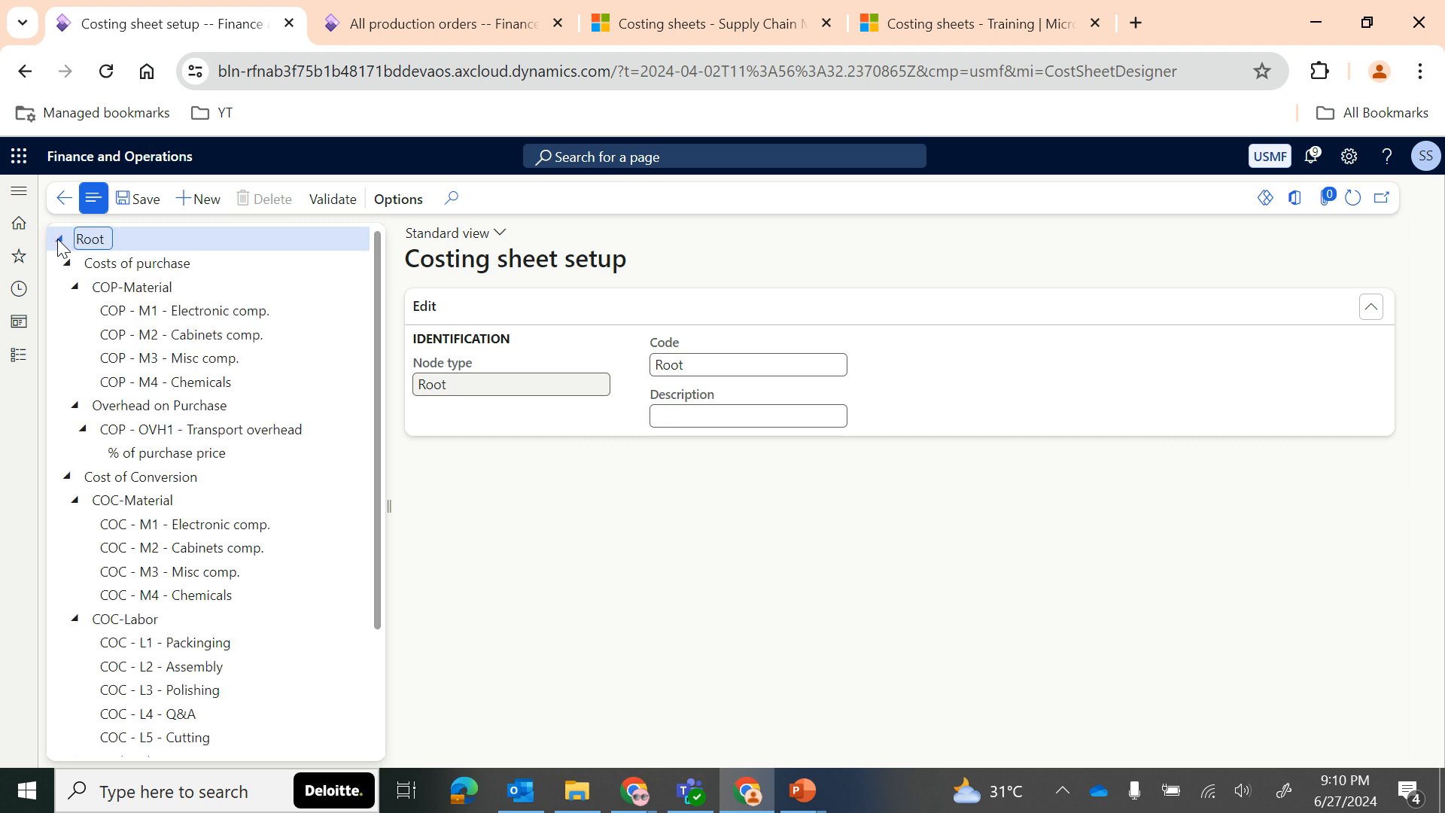
left_click(67, 264)
left_click(67, 288)
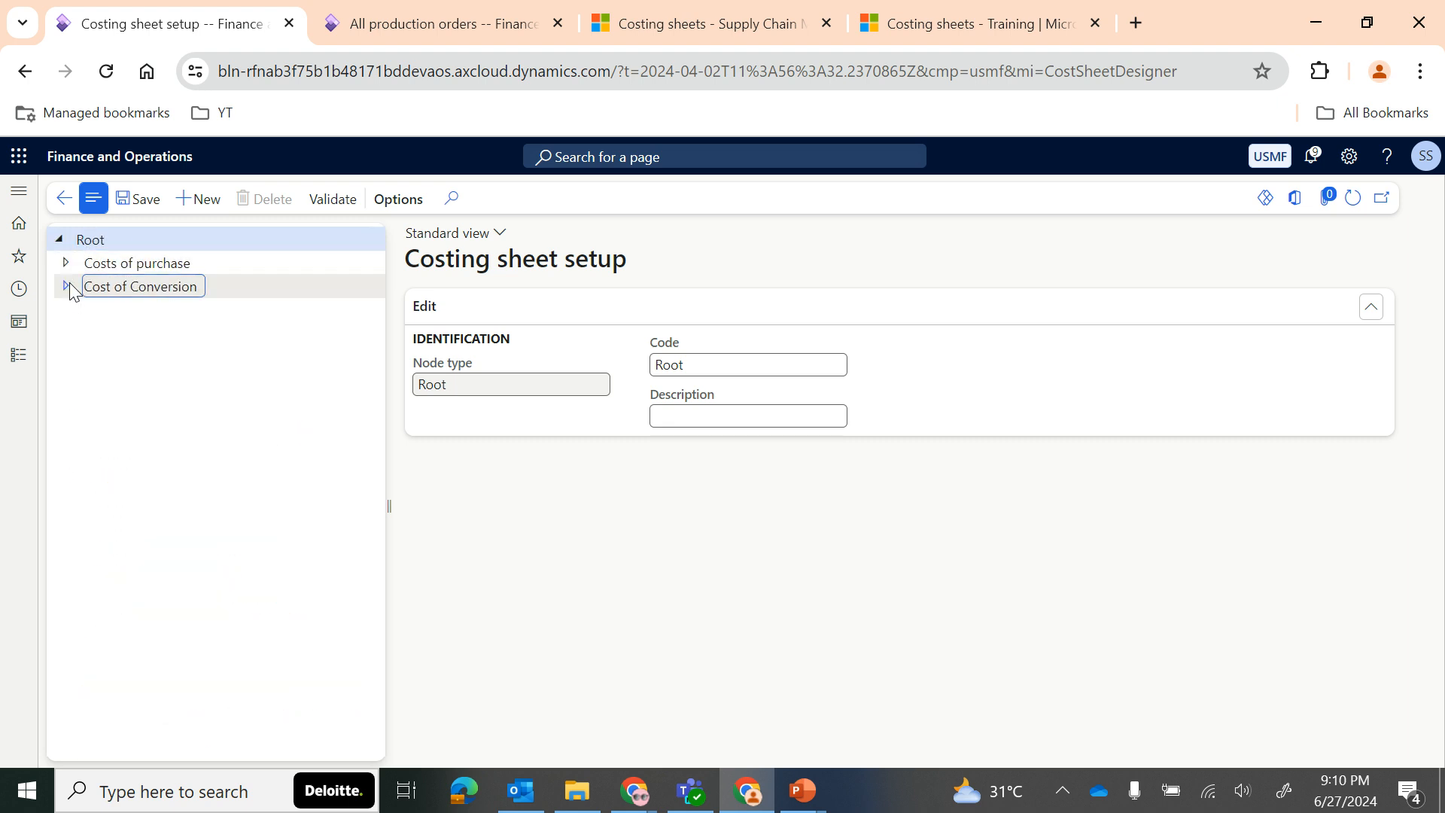
Step: Review the three node types on the Defining Nodes in Costing sheet slide in PowerPoint and return to the costing sheet setup
mouse_move(805, 795)
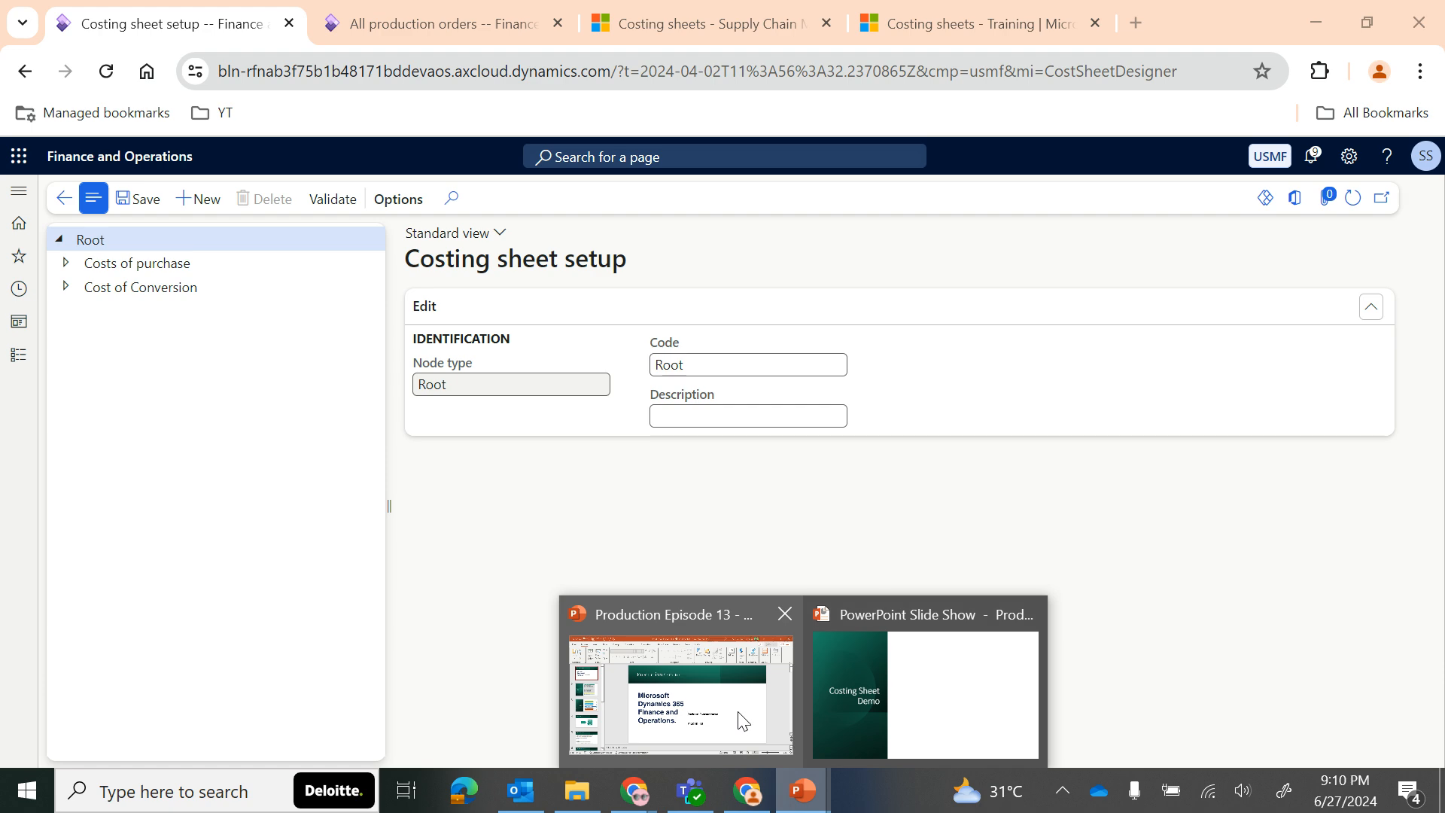
left_click(862, 700)
left_click(1120, 443)
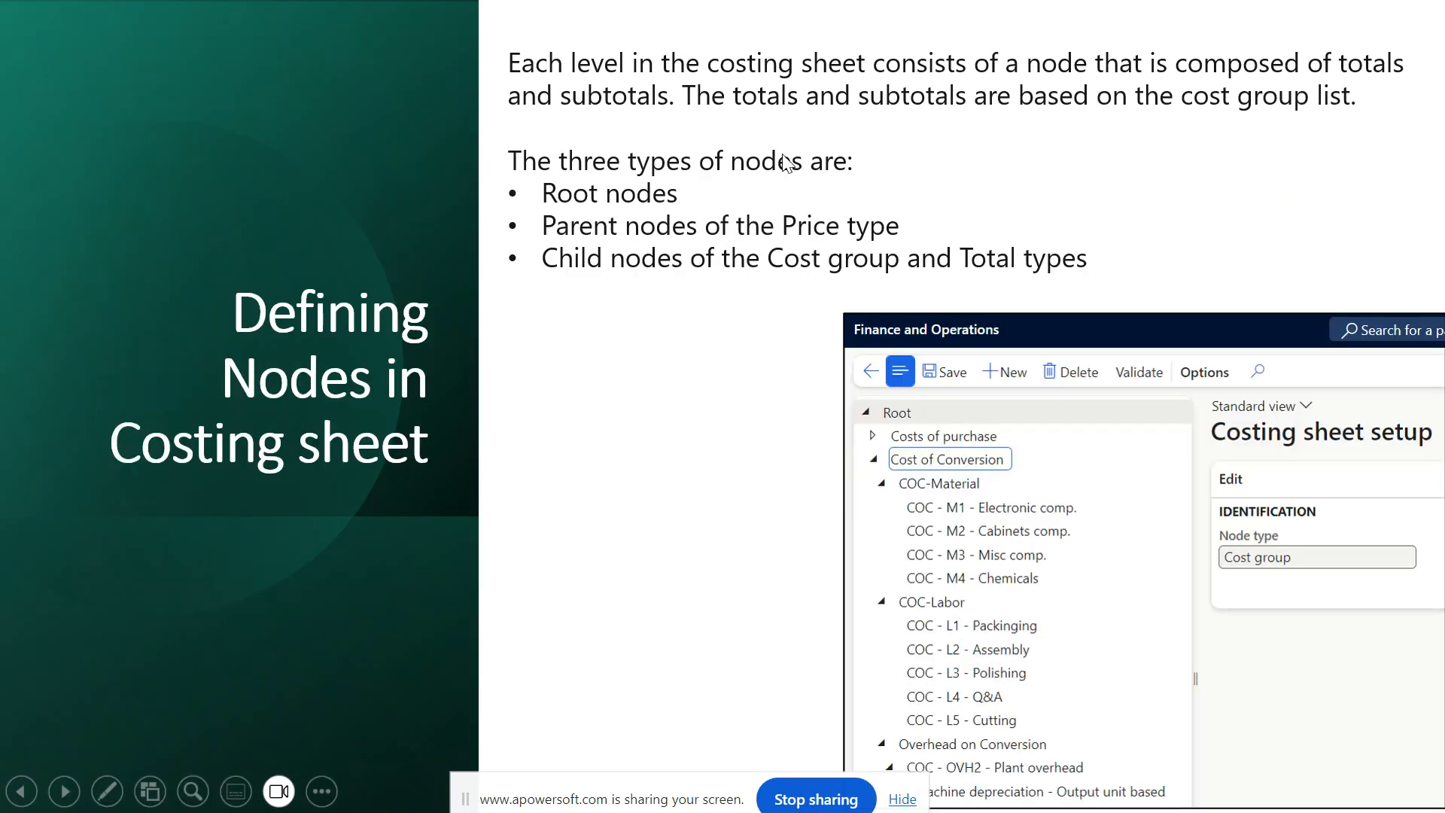
key("alt+Tab")
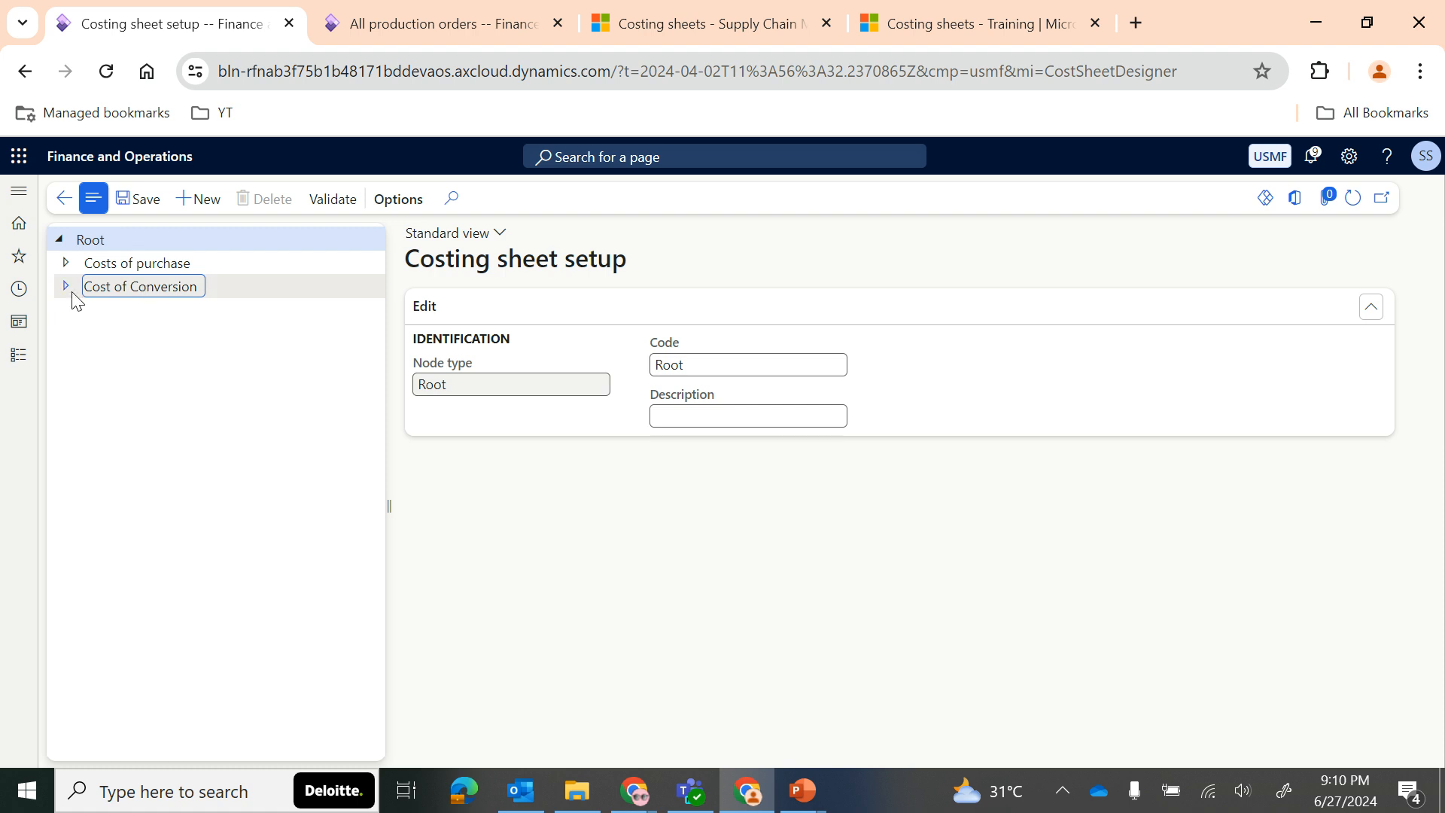
Step: Expand Costs of purchase and Cost of Conversion, collapse COC-Material and COC-Labor, and leave Overhead on Conversion expanded
left_click(67, 268)
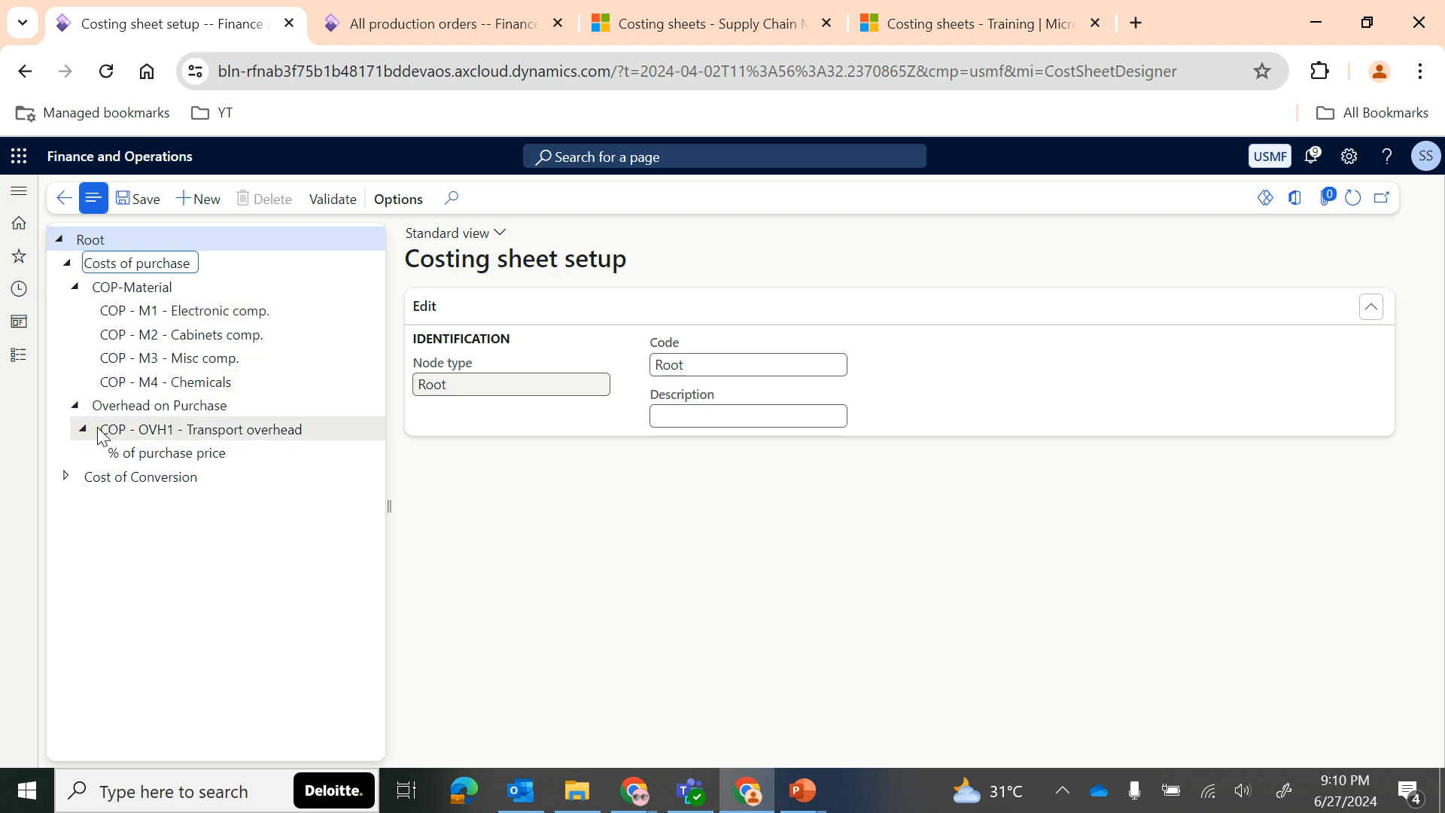
left_click(60, 477)
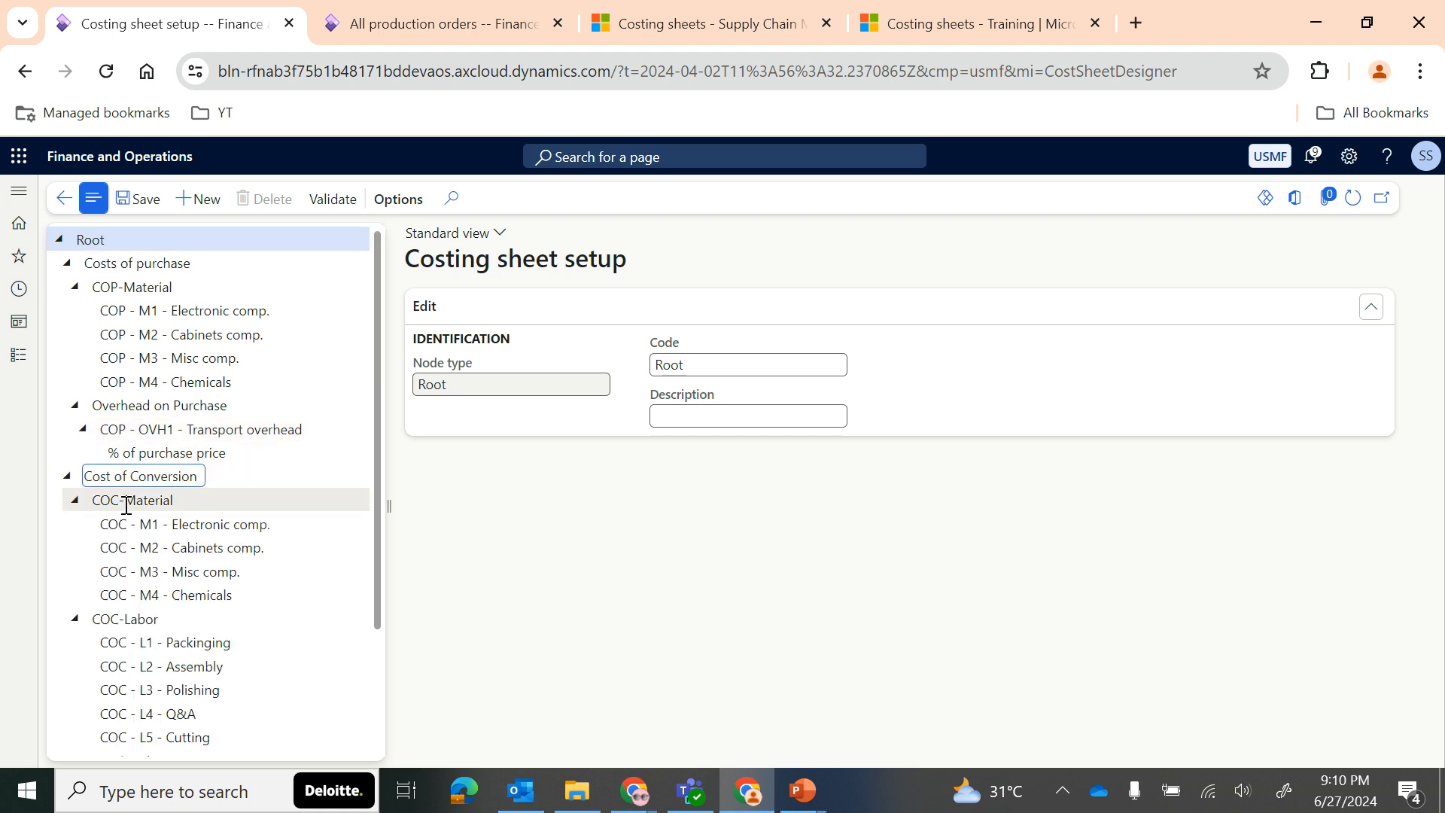
left_click(74, 500)
left_click(74, 523)
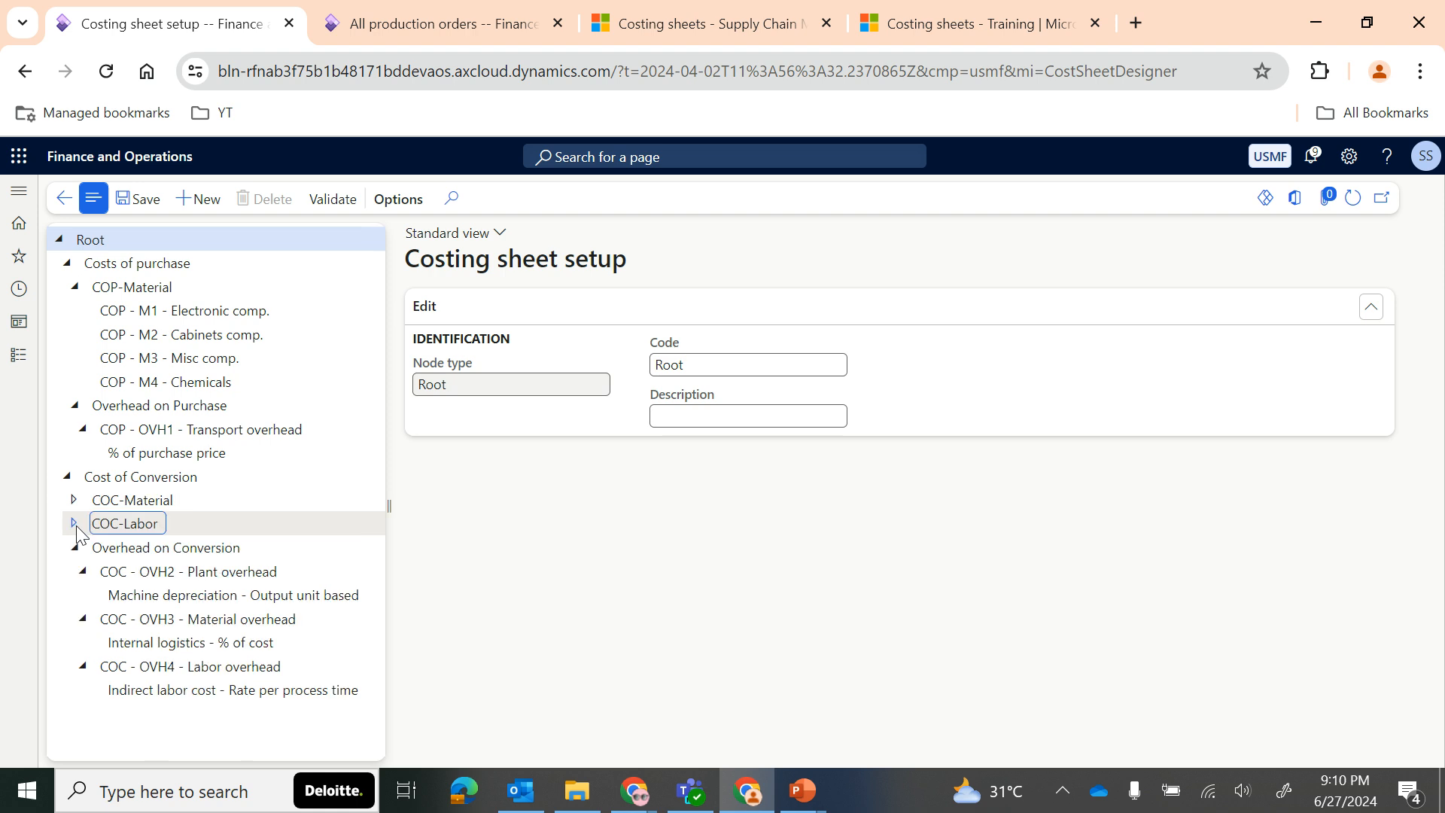
left_click(75, 548)
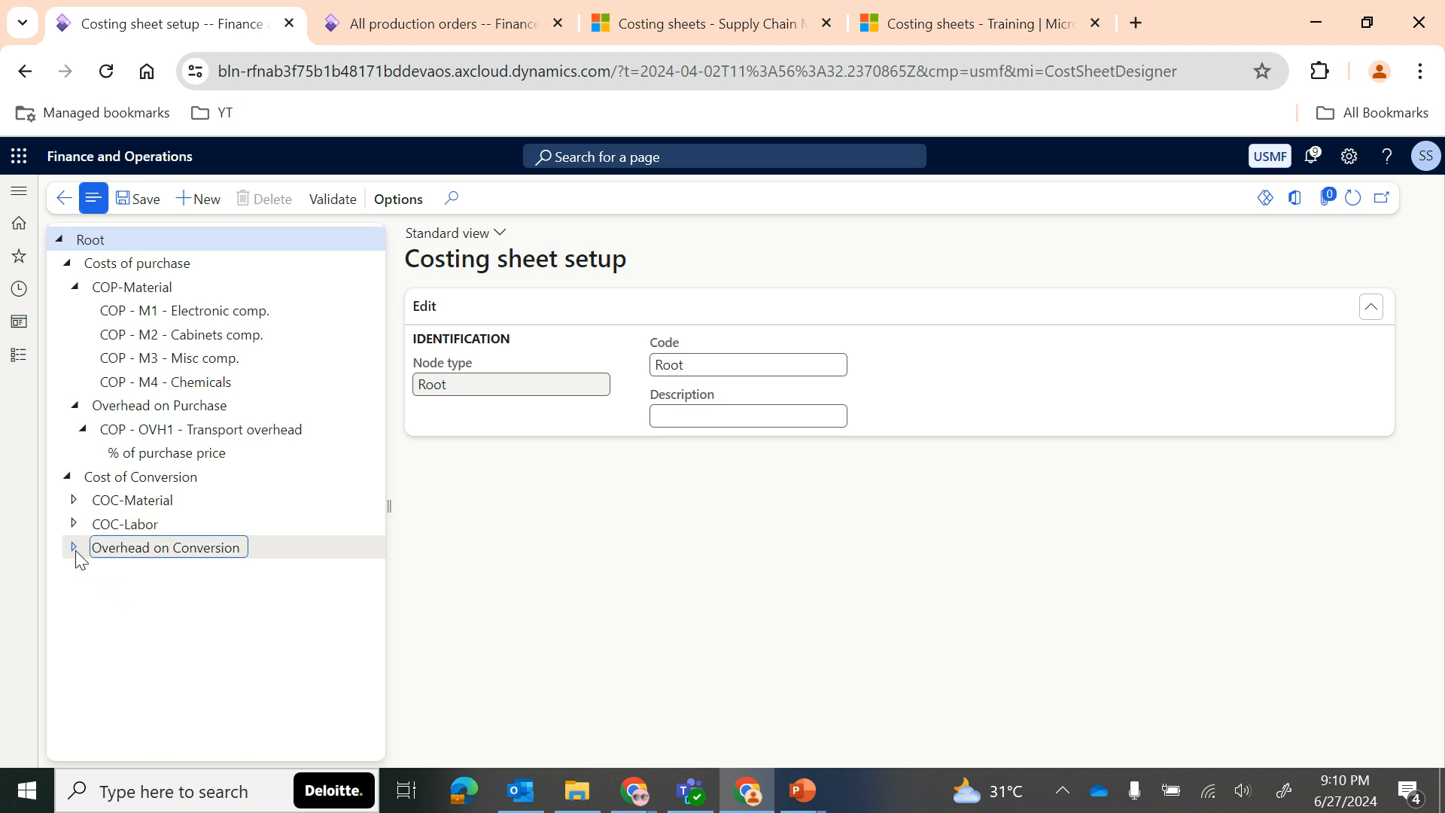
left_click(75, 547)
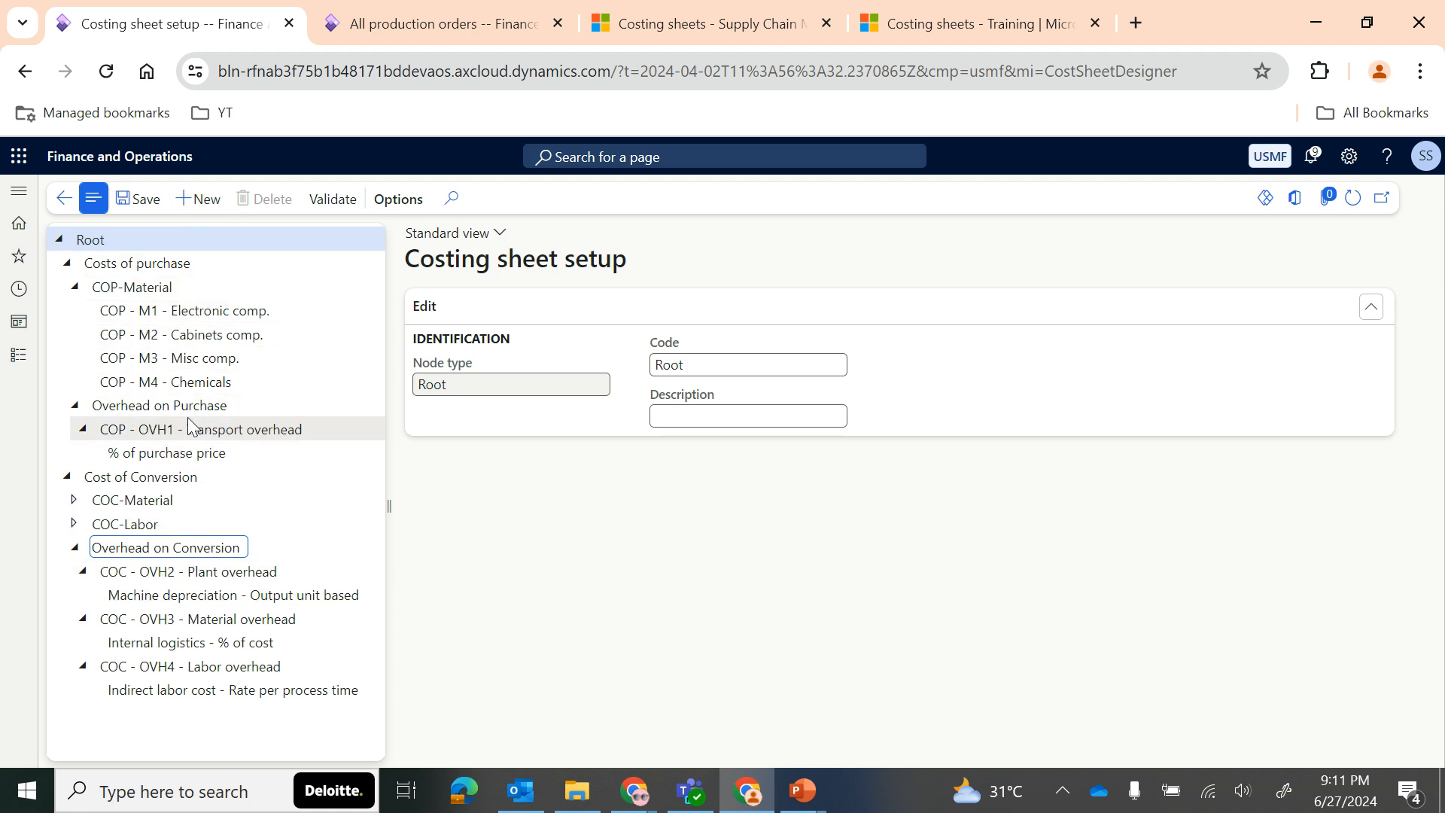
Step: Examine the node types available for a new node under COC - OVH2 - Plant overhead, without creating one
left_click(149, 575)
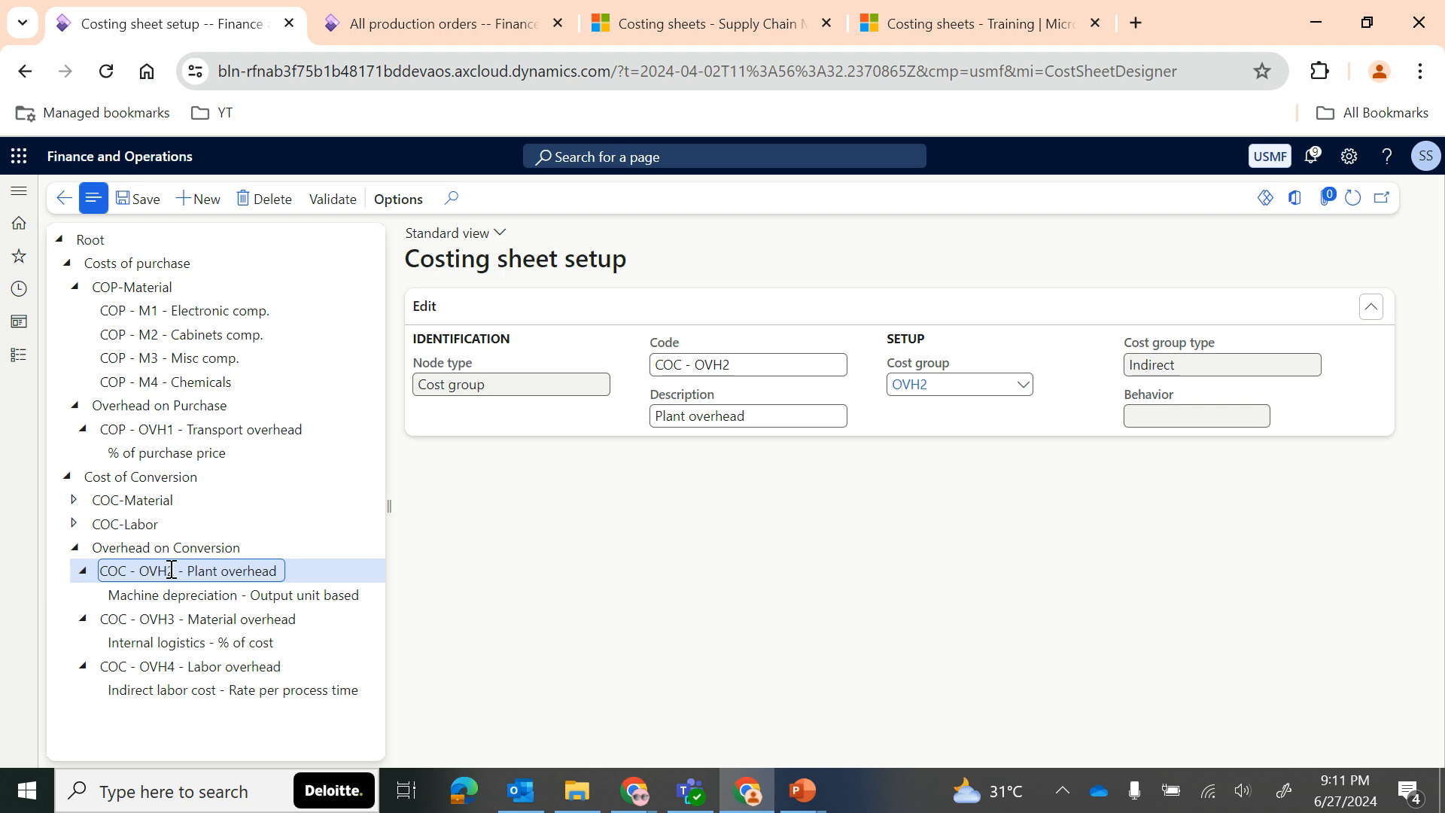
left_click(196, 200)
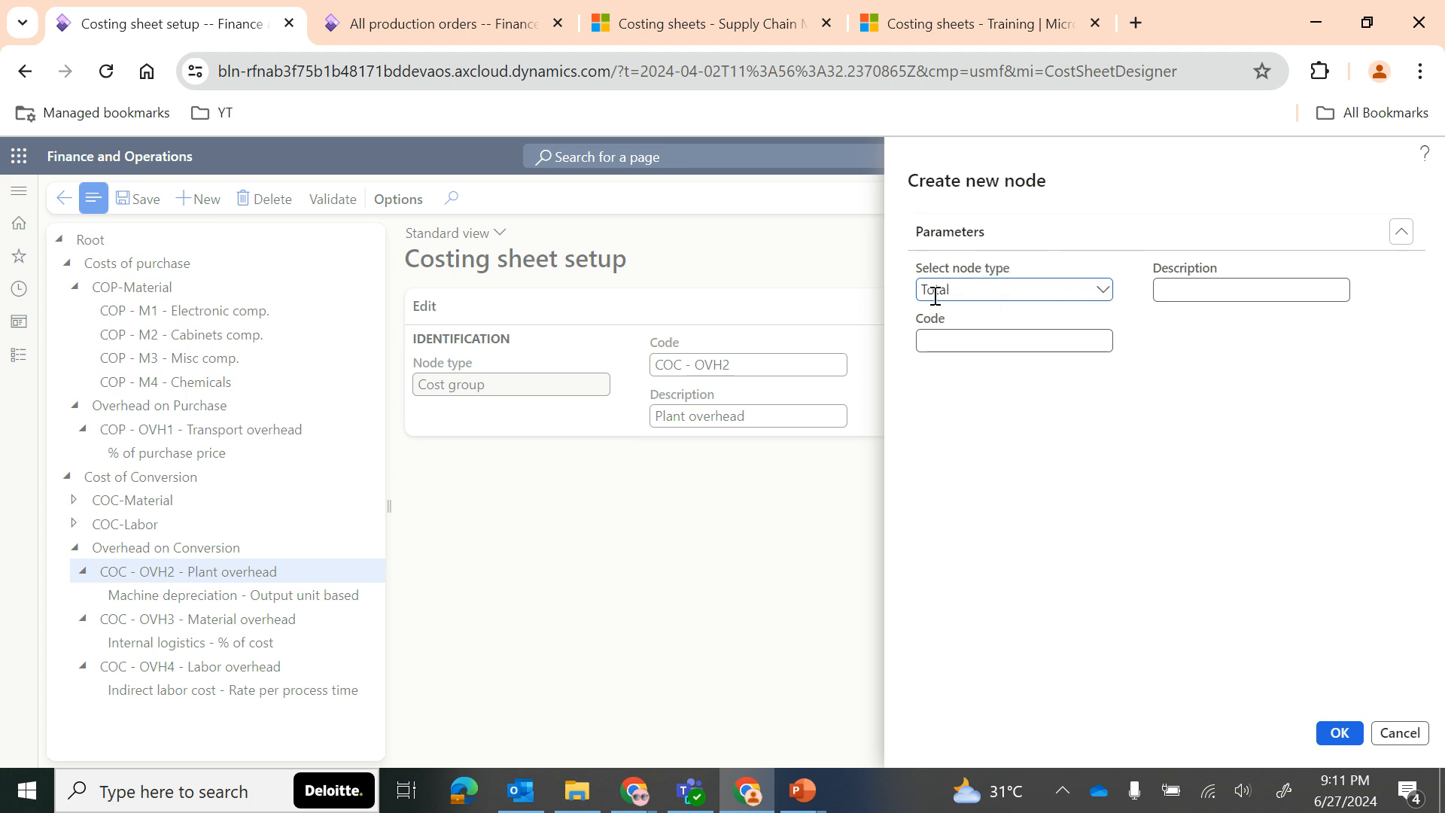
left_click(1103, 293)
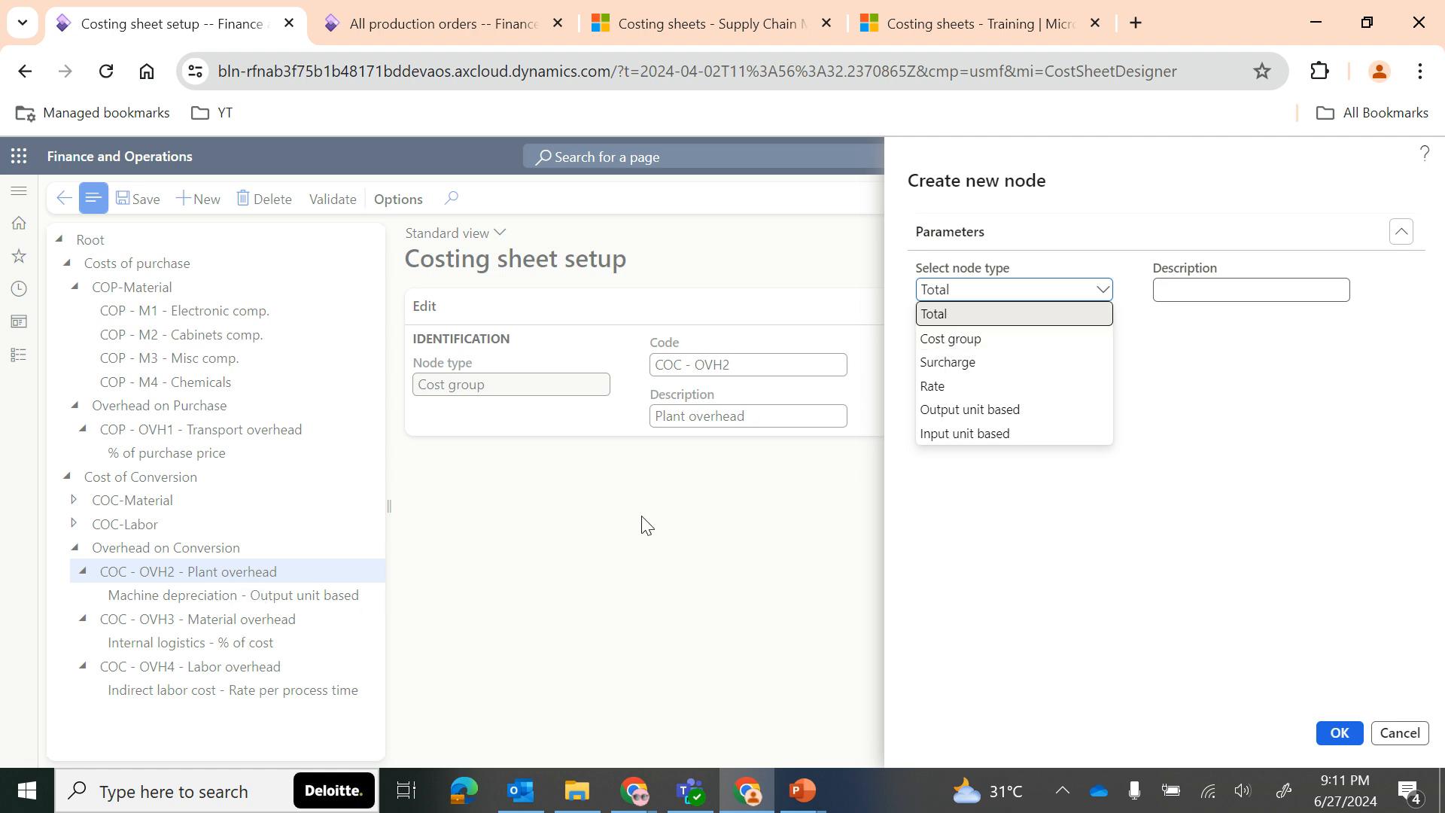
left_click(1398, 732)
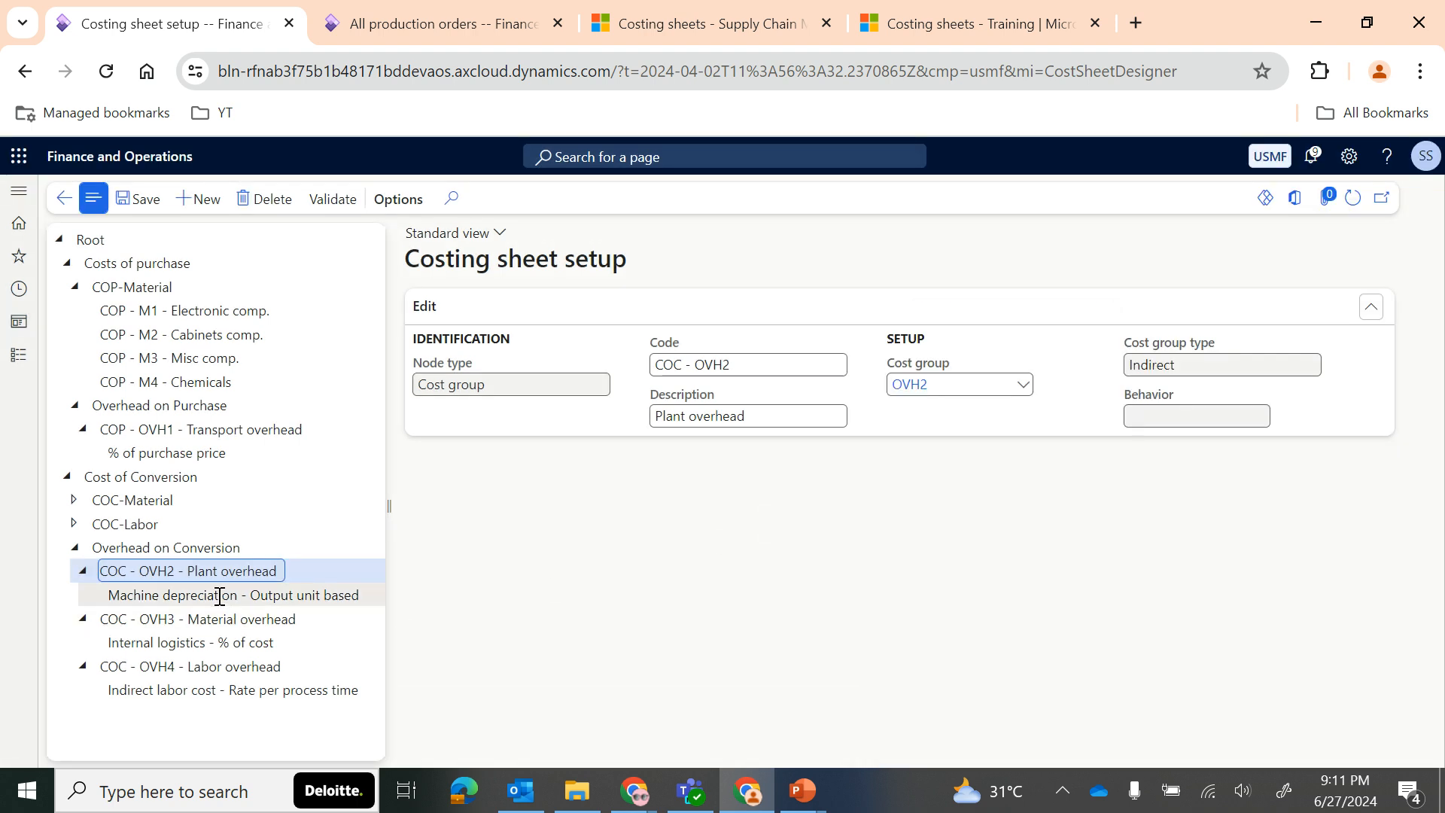
Step: Examine the node types offered when adding a node from Machine depreciation - Output unit based, without creating one
left_click(193, 596)
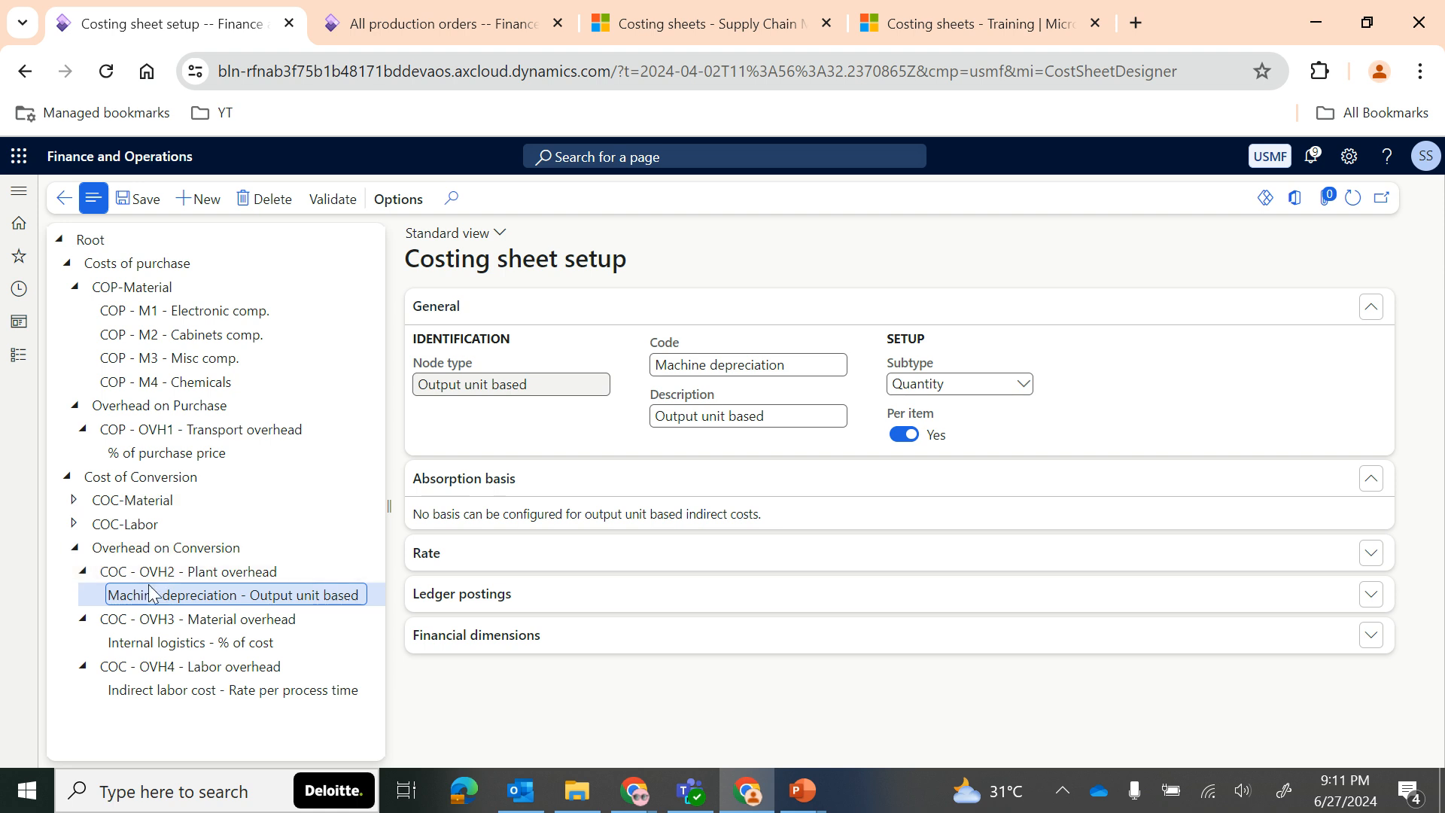
left_click(198, 197)
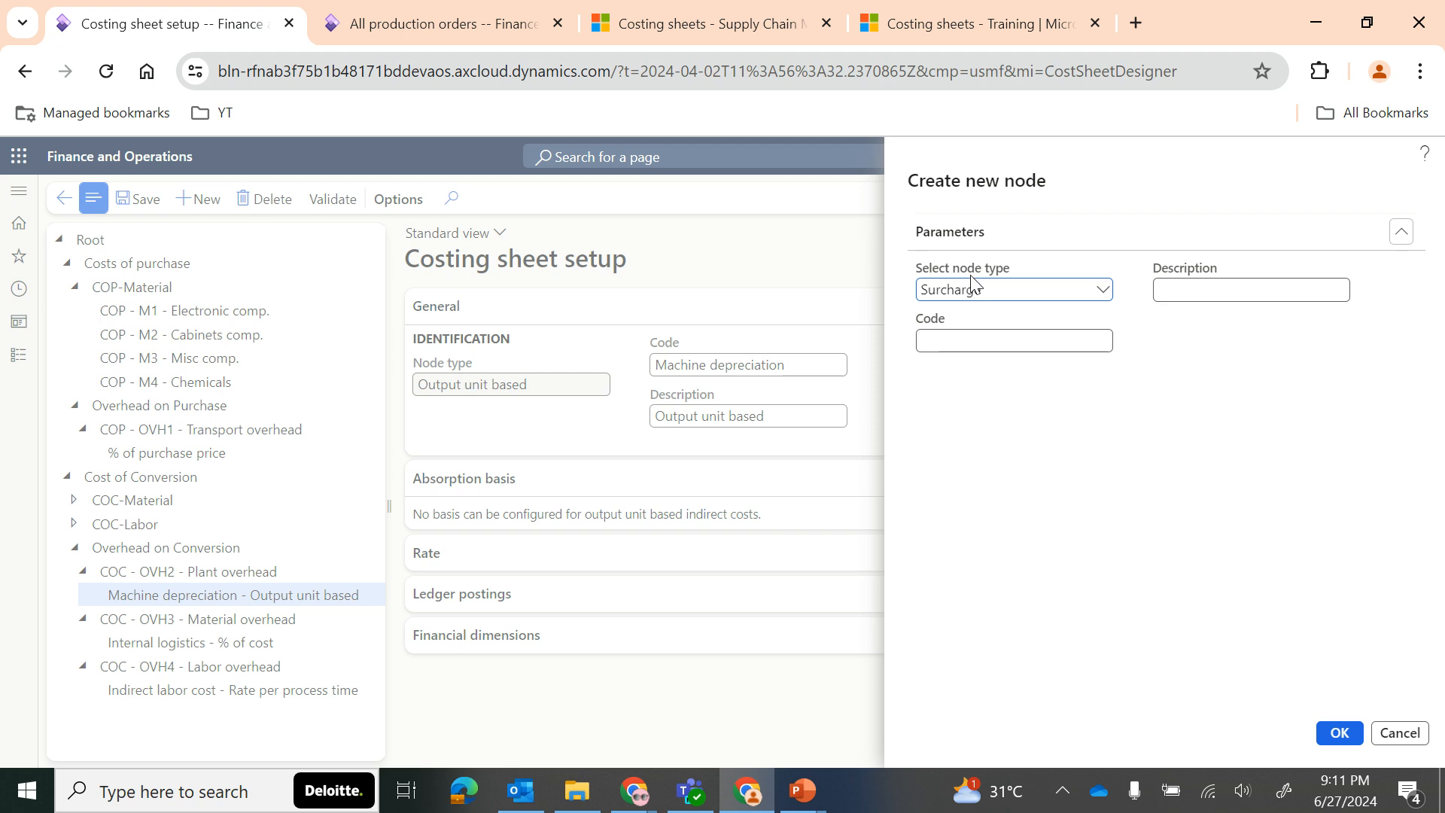
left_click(1104, 290)
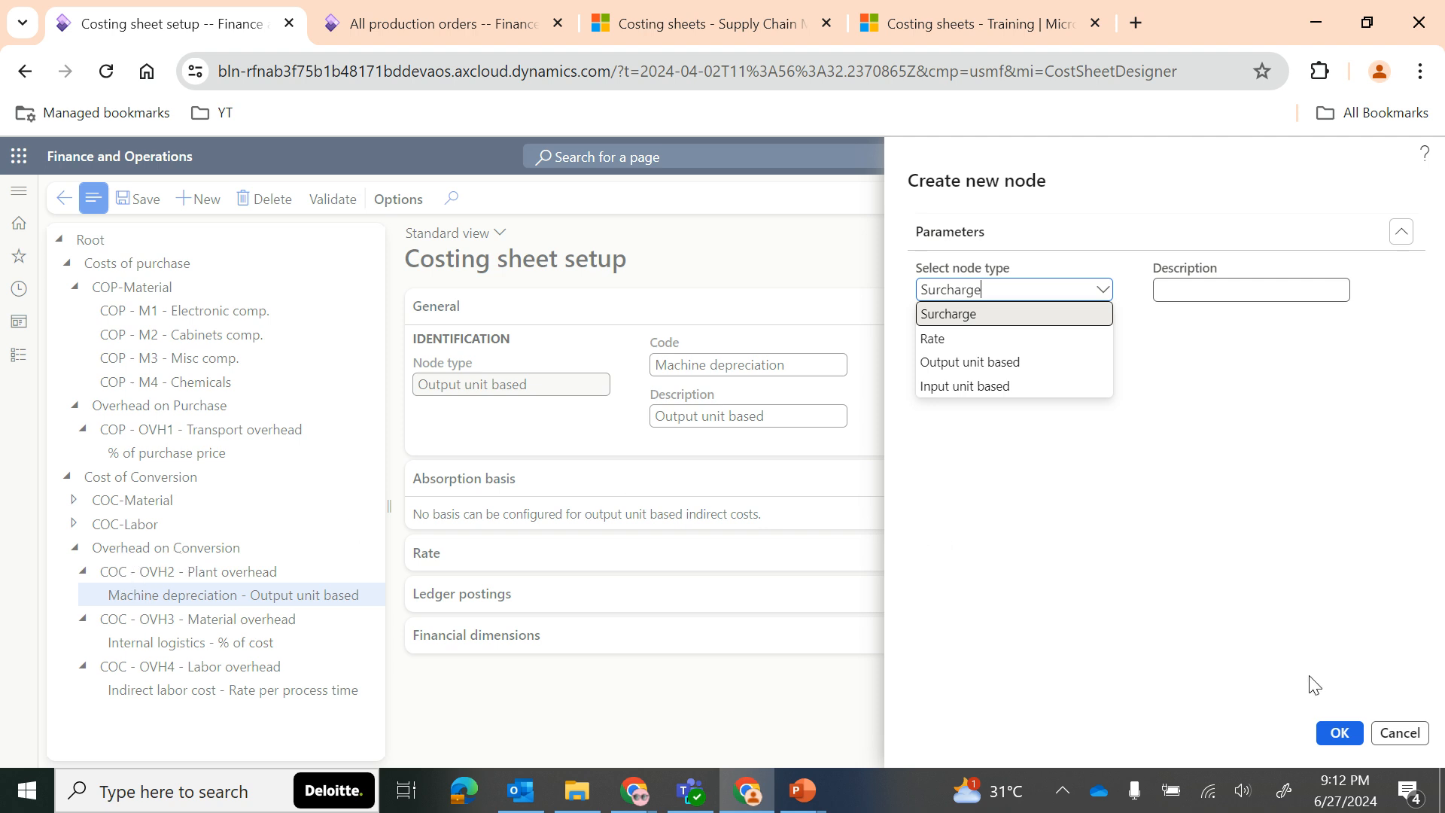
left_click(1398, 732)
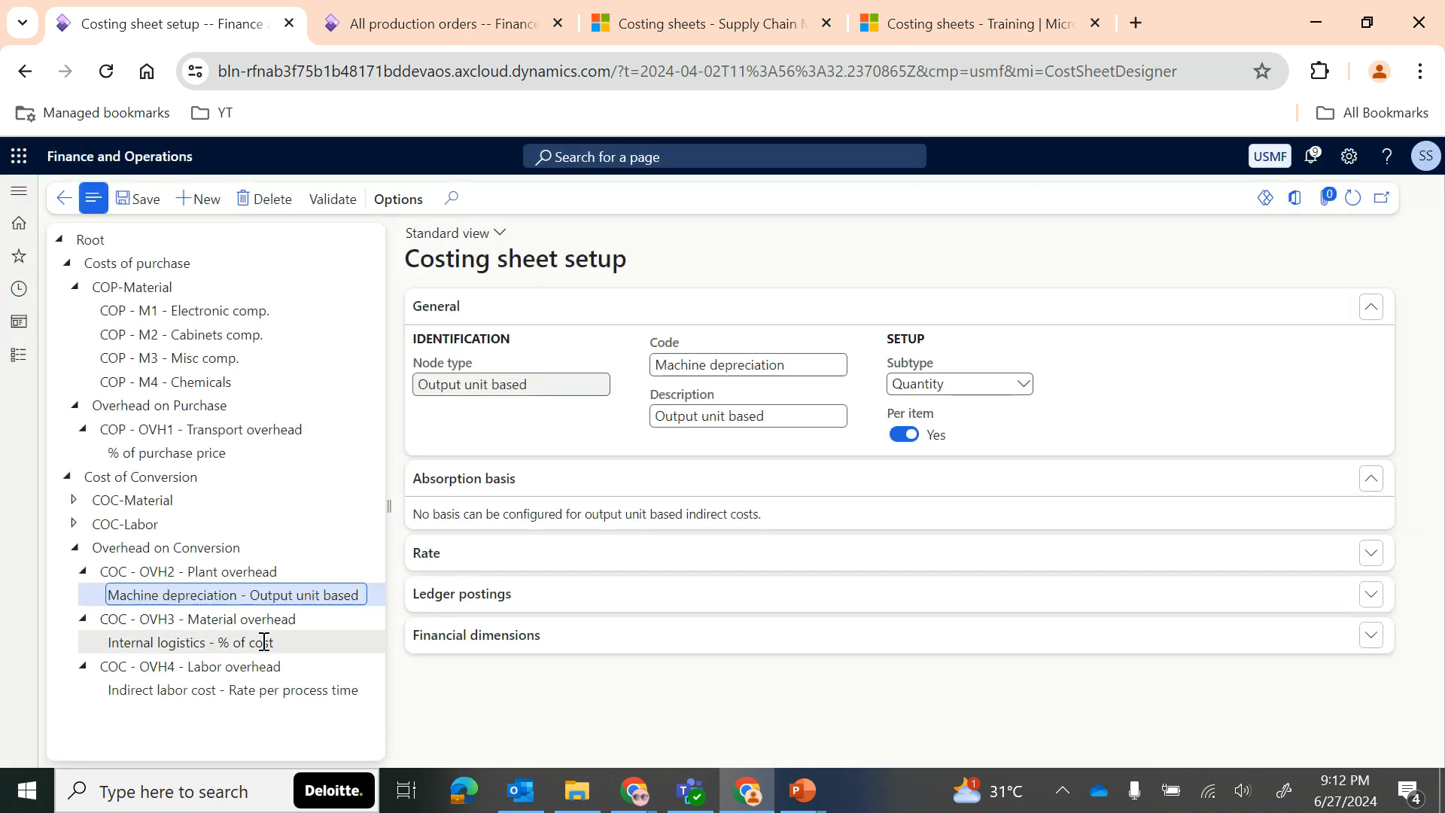
Step: Compare the COC - OVH2, COC - OVH3 and COC - OVH4 overhead nodes, finishing on COC - OVH4 - Labor overhead
left_click(132, 666)
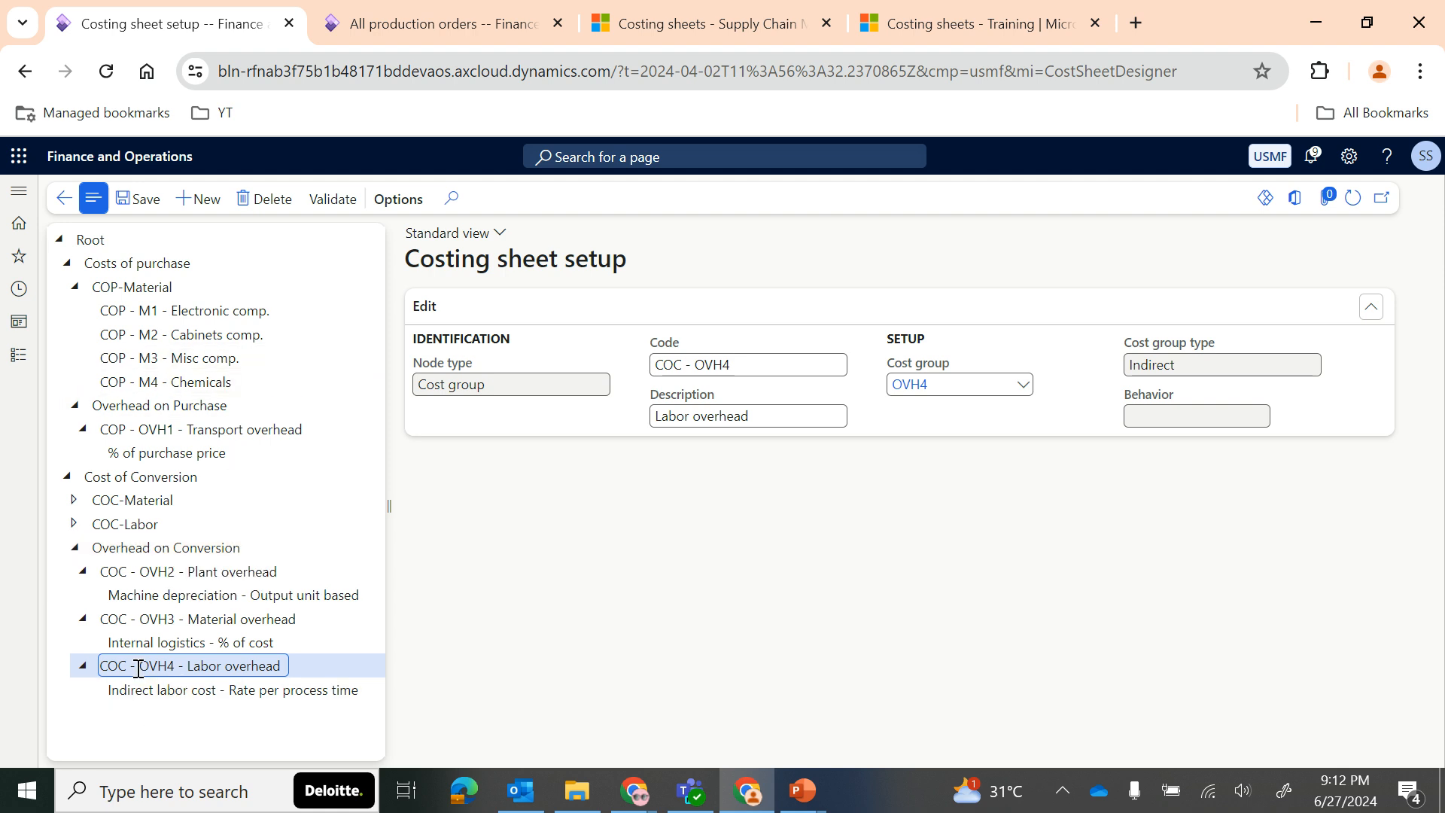
left_click(130, 620)
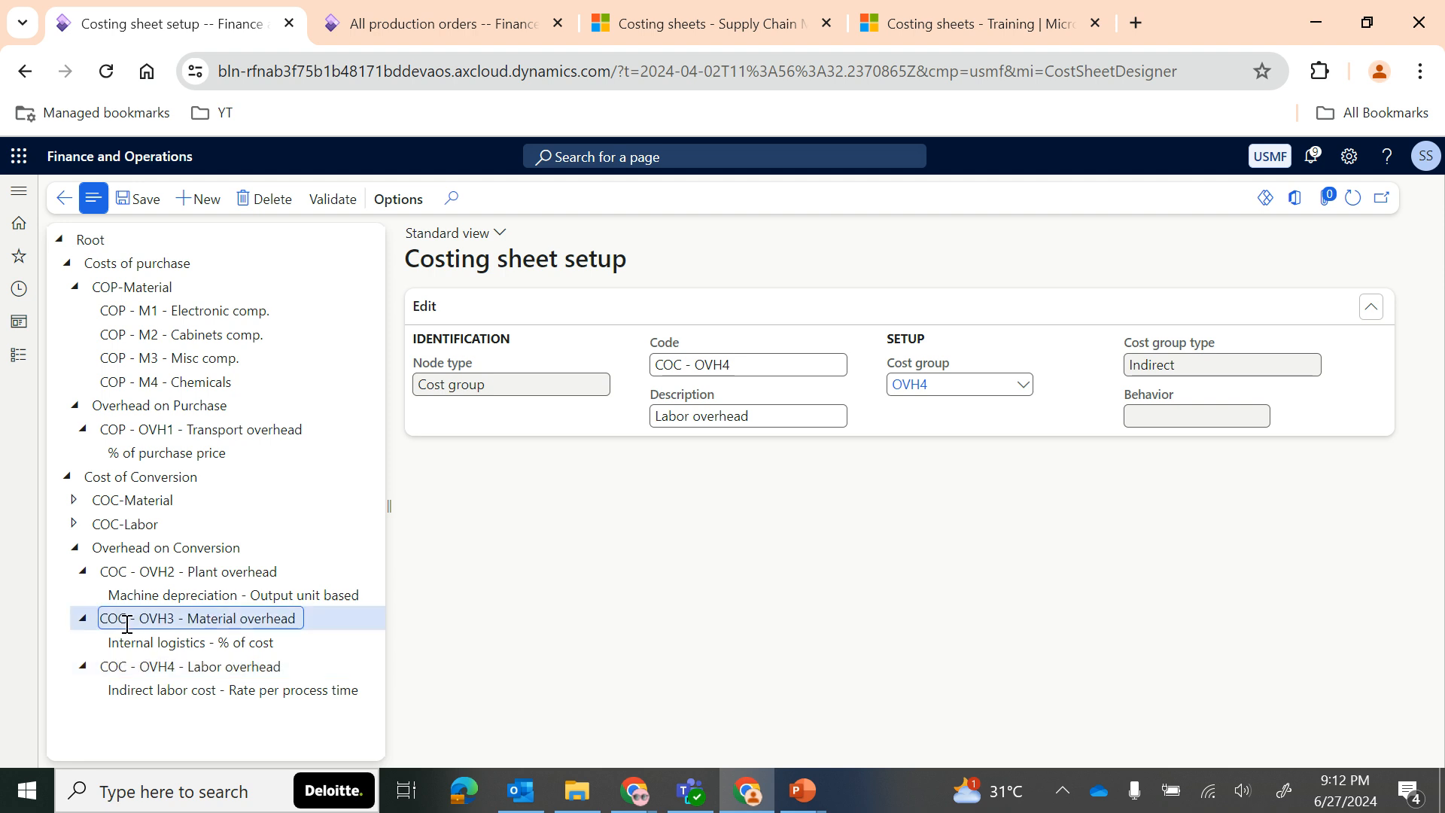
left_click(126, 571)
left_click(124, 666)
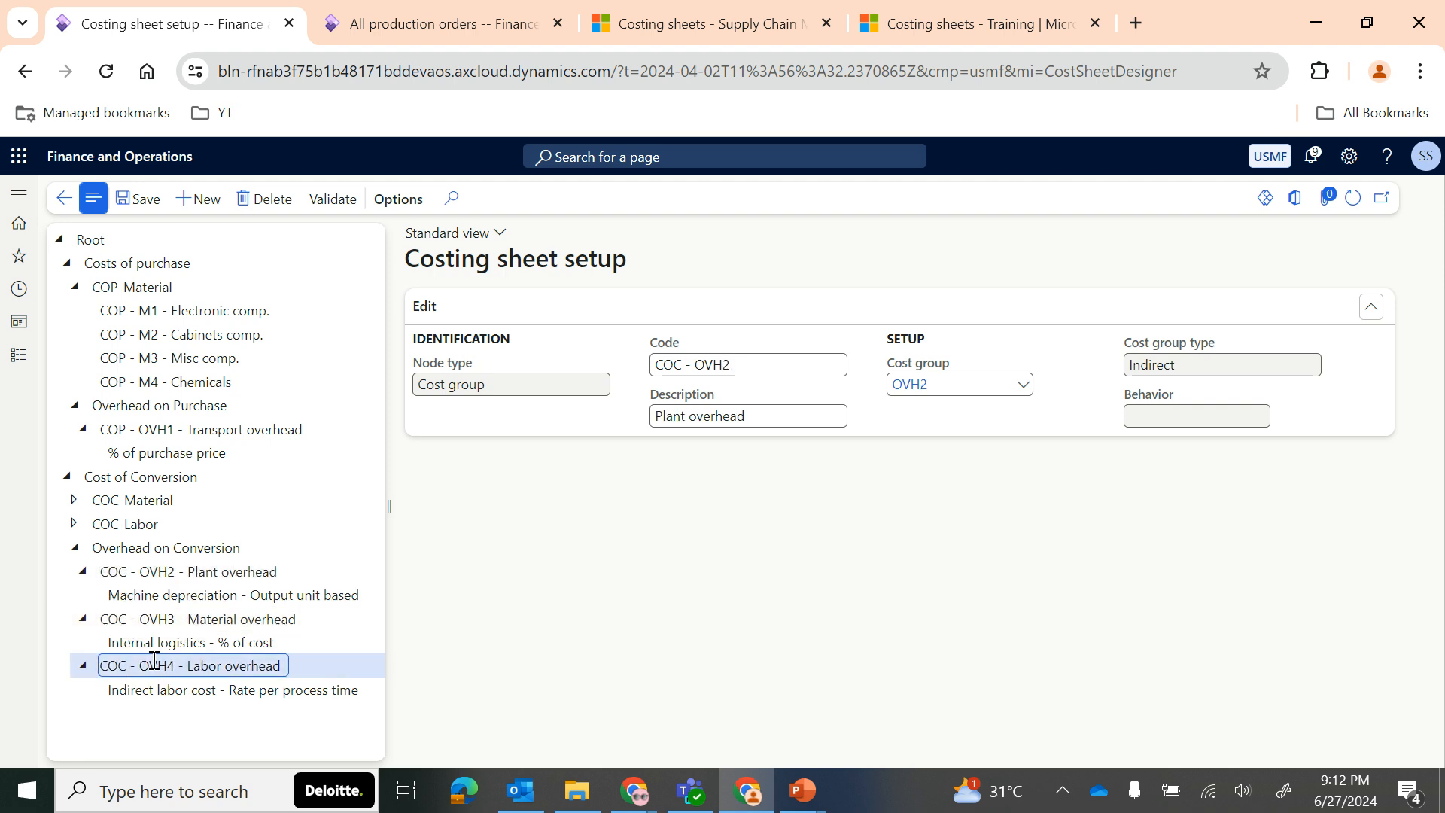
Step: Preview the new-node parameters for a Cost group under COC - OVH4 - Labor overhead, without creating the node
left_click(197, 200)
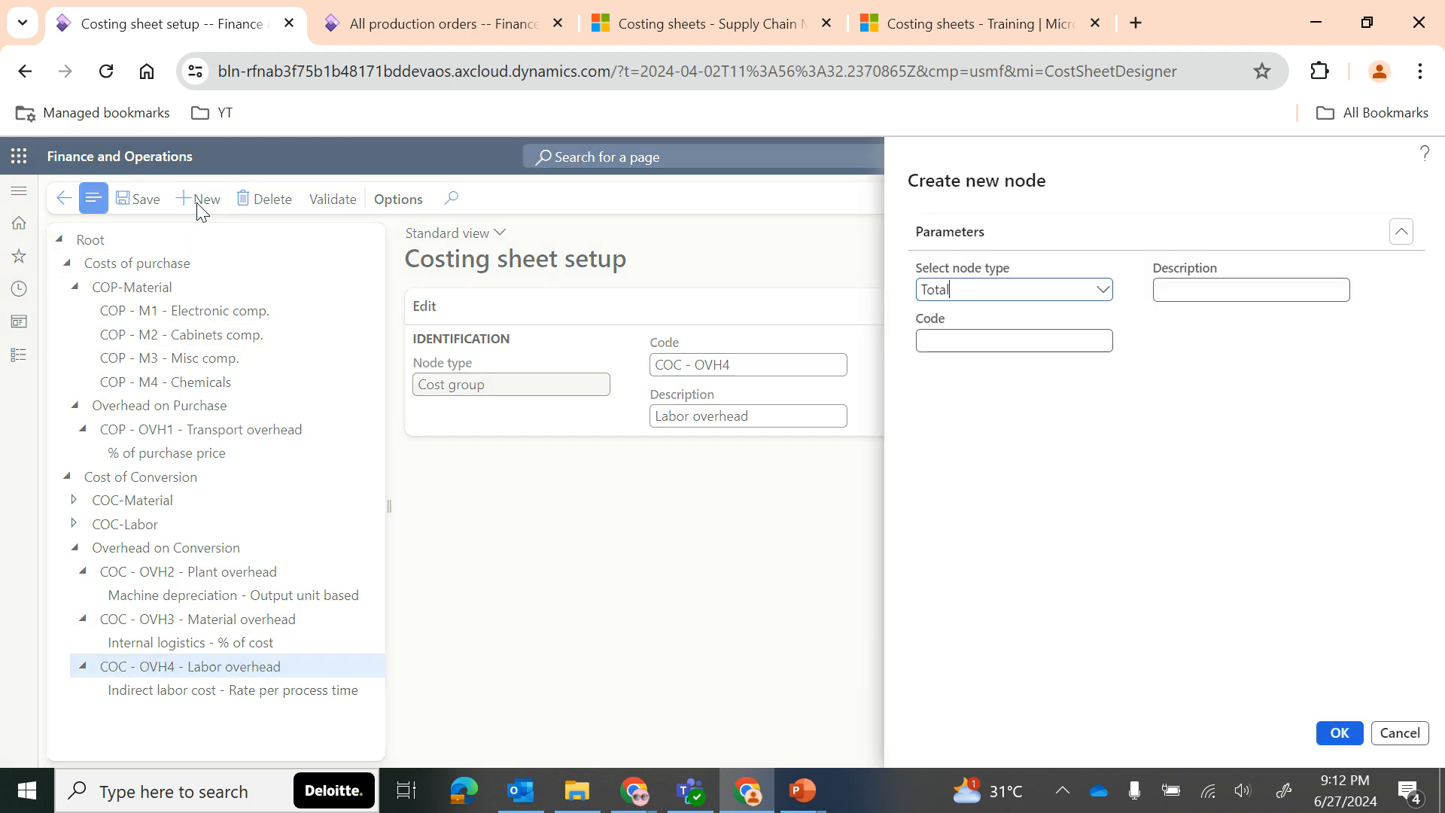
left_click(1098, 286)
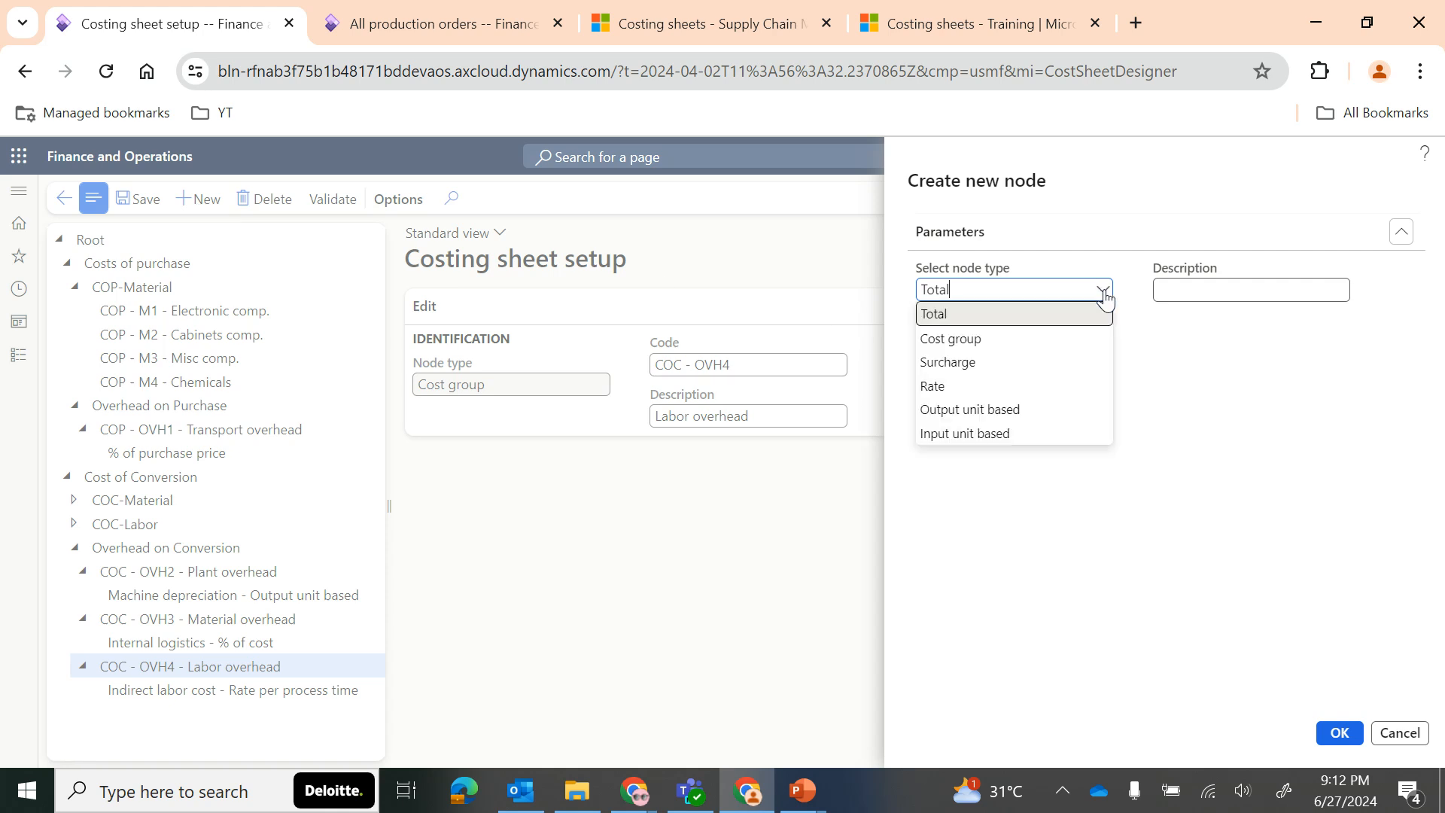
left_click(956, 338)
left_click(984, 341)
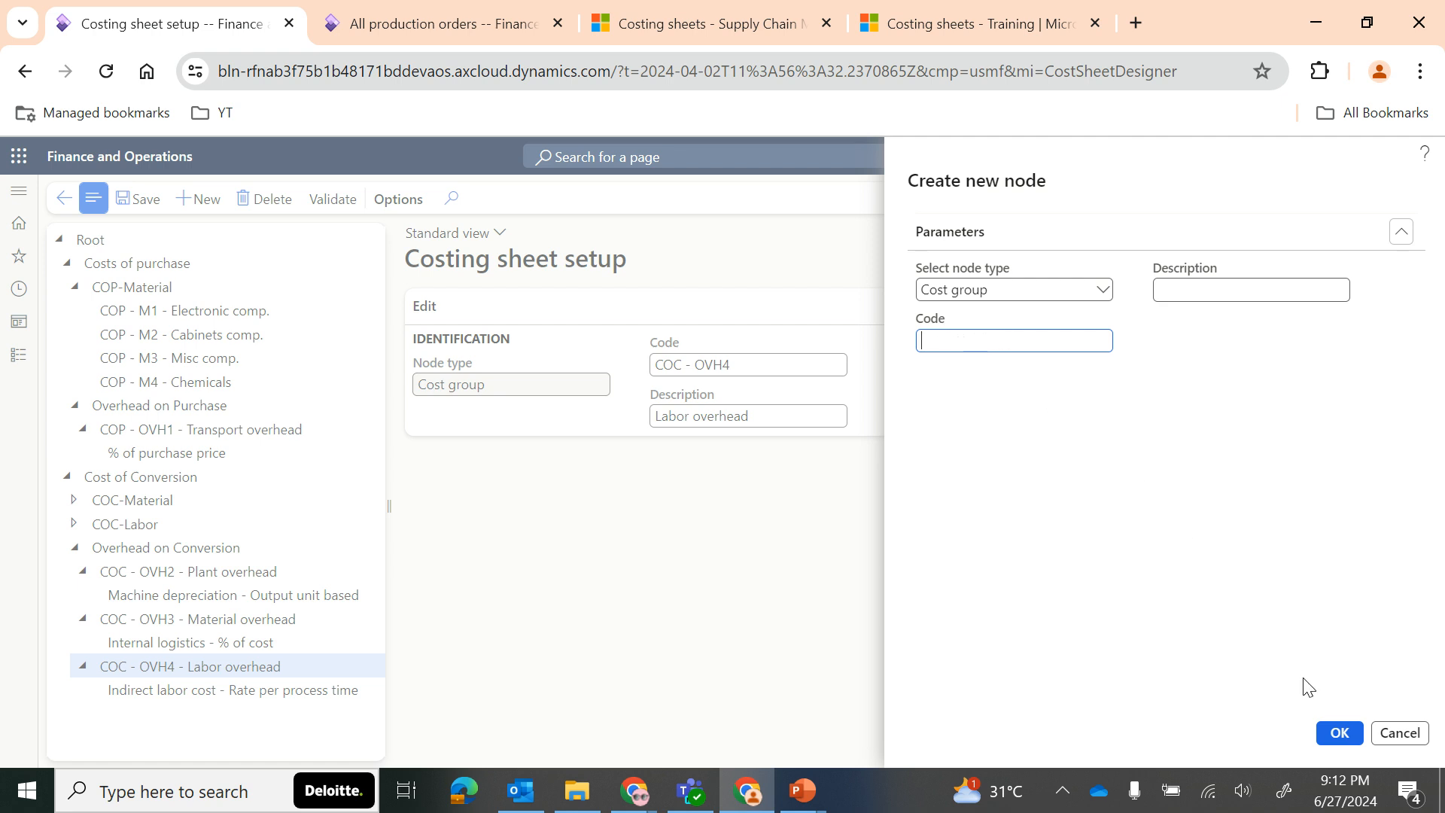
left_click(1400, 732)
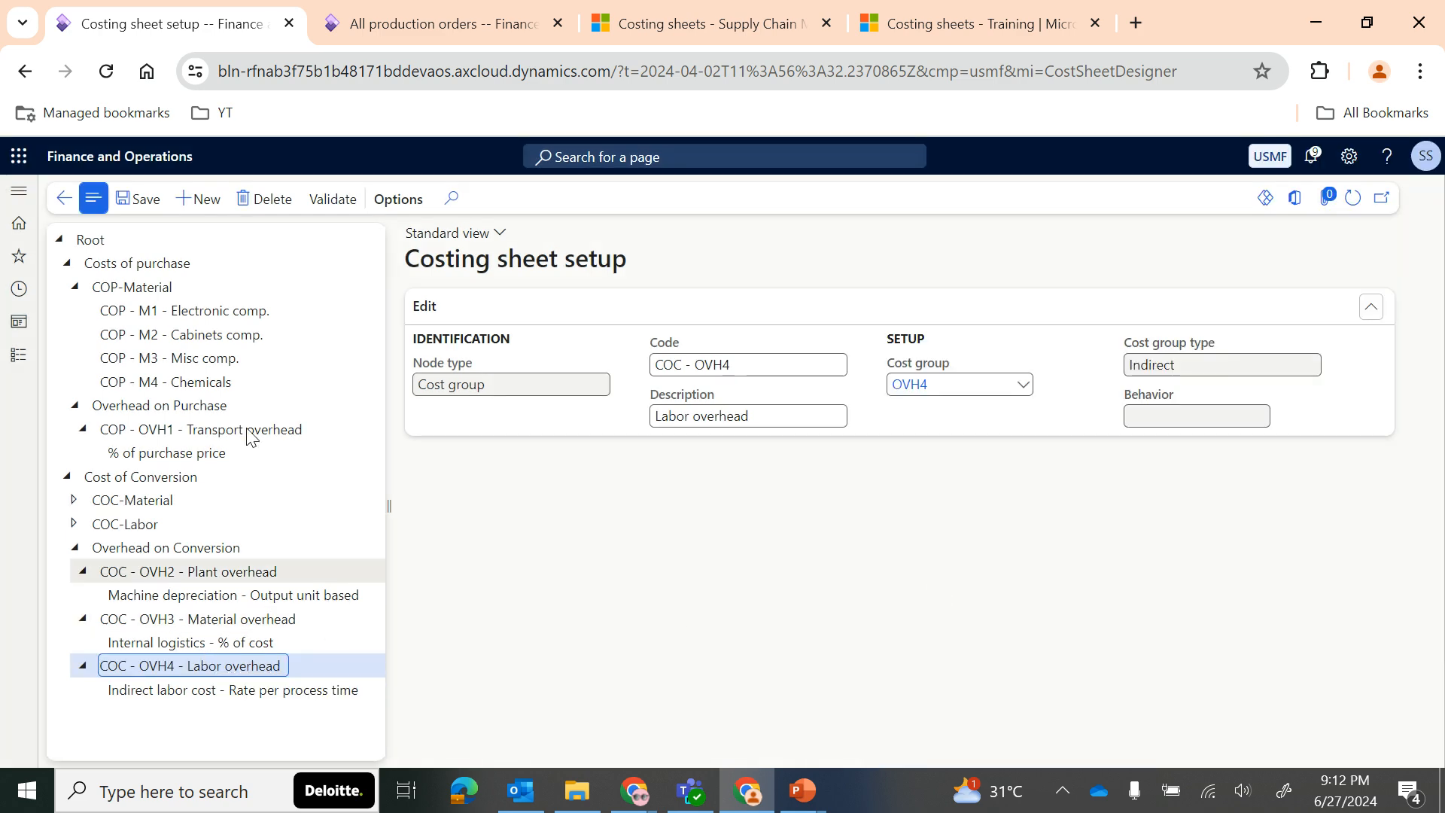
Step: Check the newest FG - Shirt -001 production order's status, and return to the Overhead on Conversion node in the costing sheet setup
left_click(436, 23)
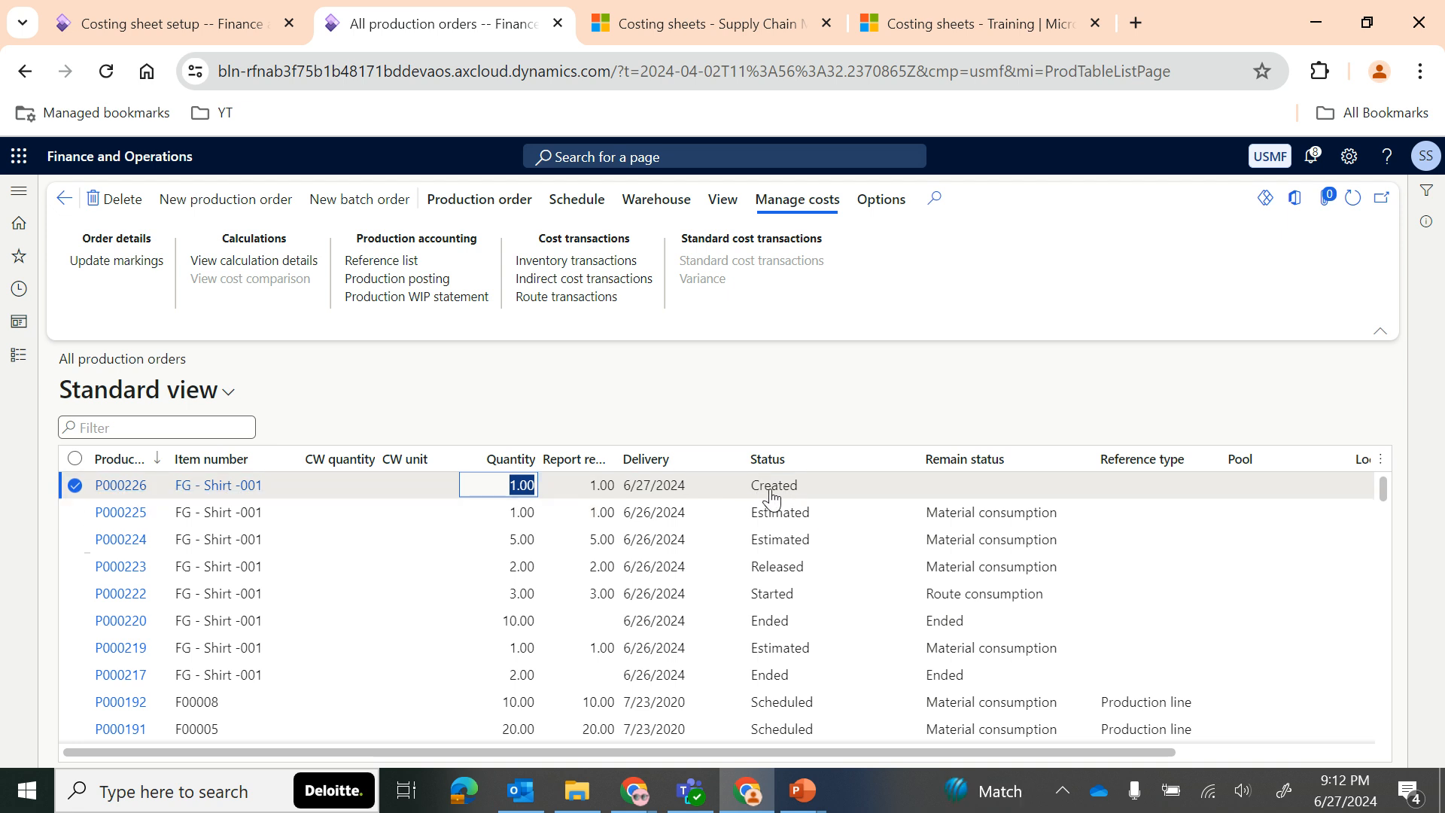
left_click(211, 23)
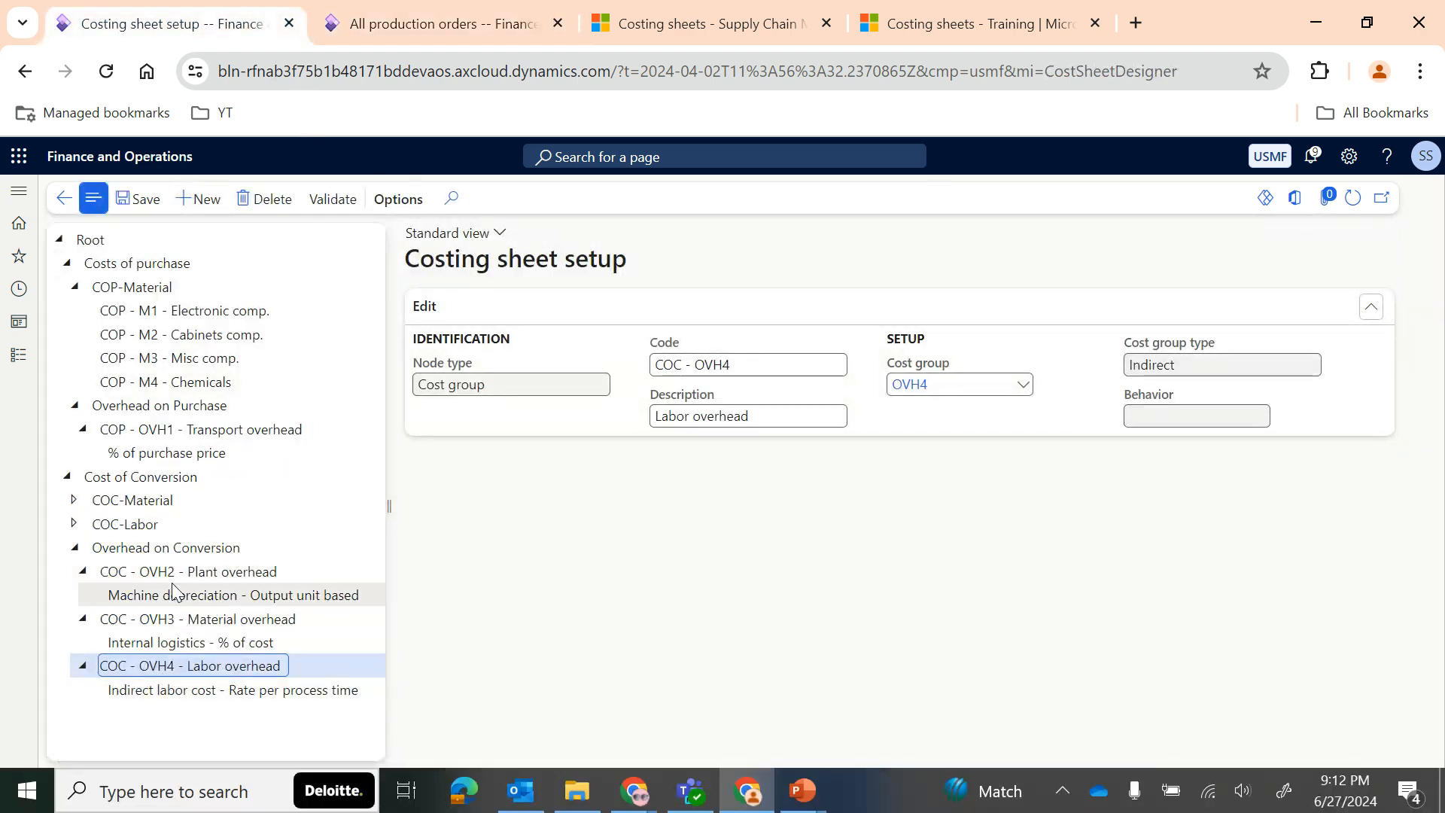
left_click(161, 547)
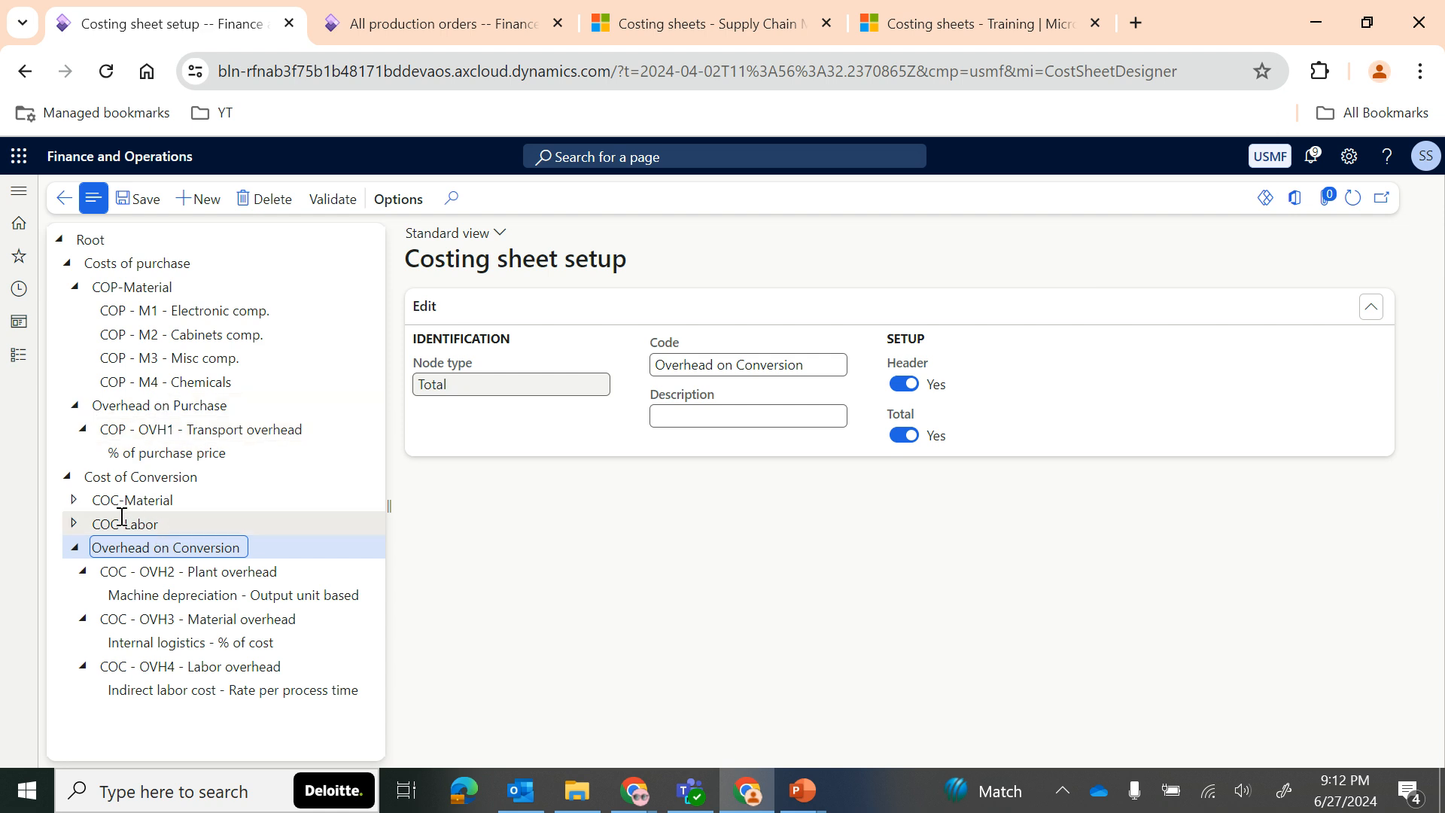
Step: Expand COC-Material and COC-Labor under Cost of Conversion and show the COC - L5 - Cutting node
left_click(75, 500)
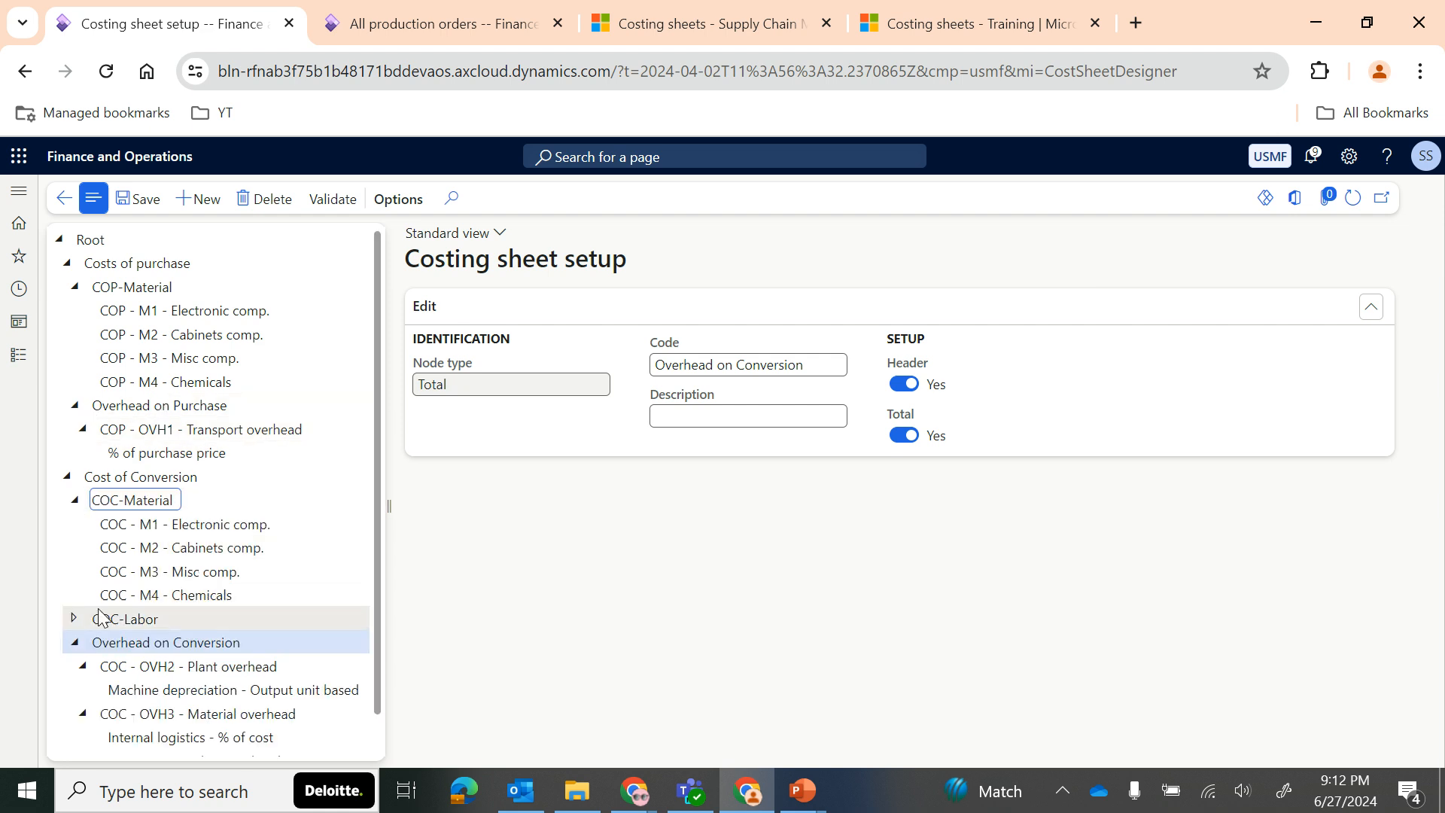
left_click(73, 618)
scroll(226, 564, "down", 2)
left_click(192, 577)
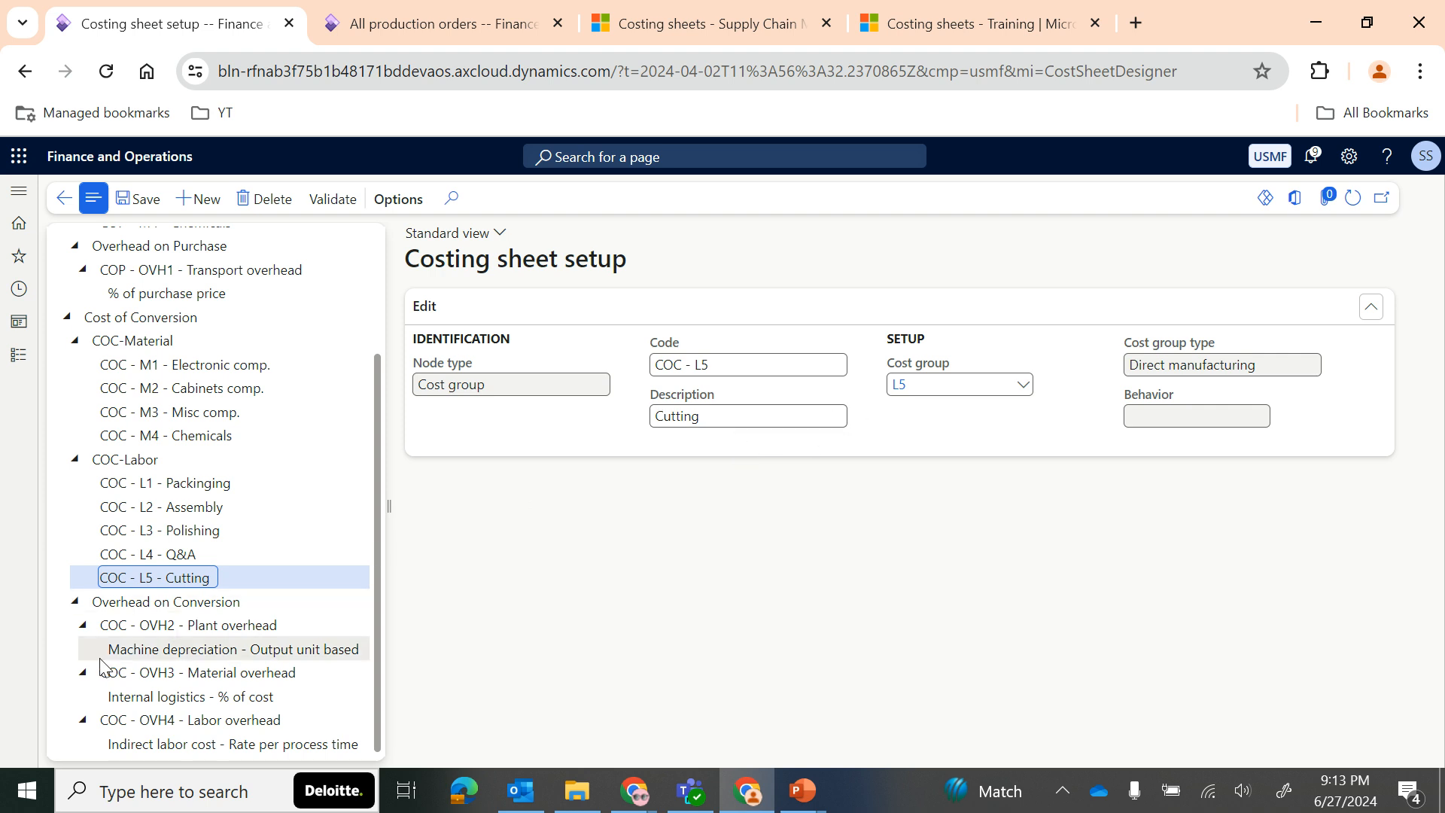
Step: Open the Indirect labor cost - Rate per process time node under COC - OVH4 and expand its rate details
left_click(118, 721)
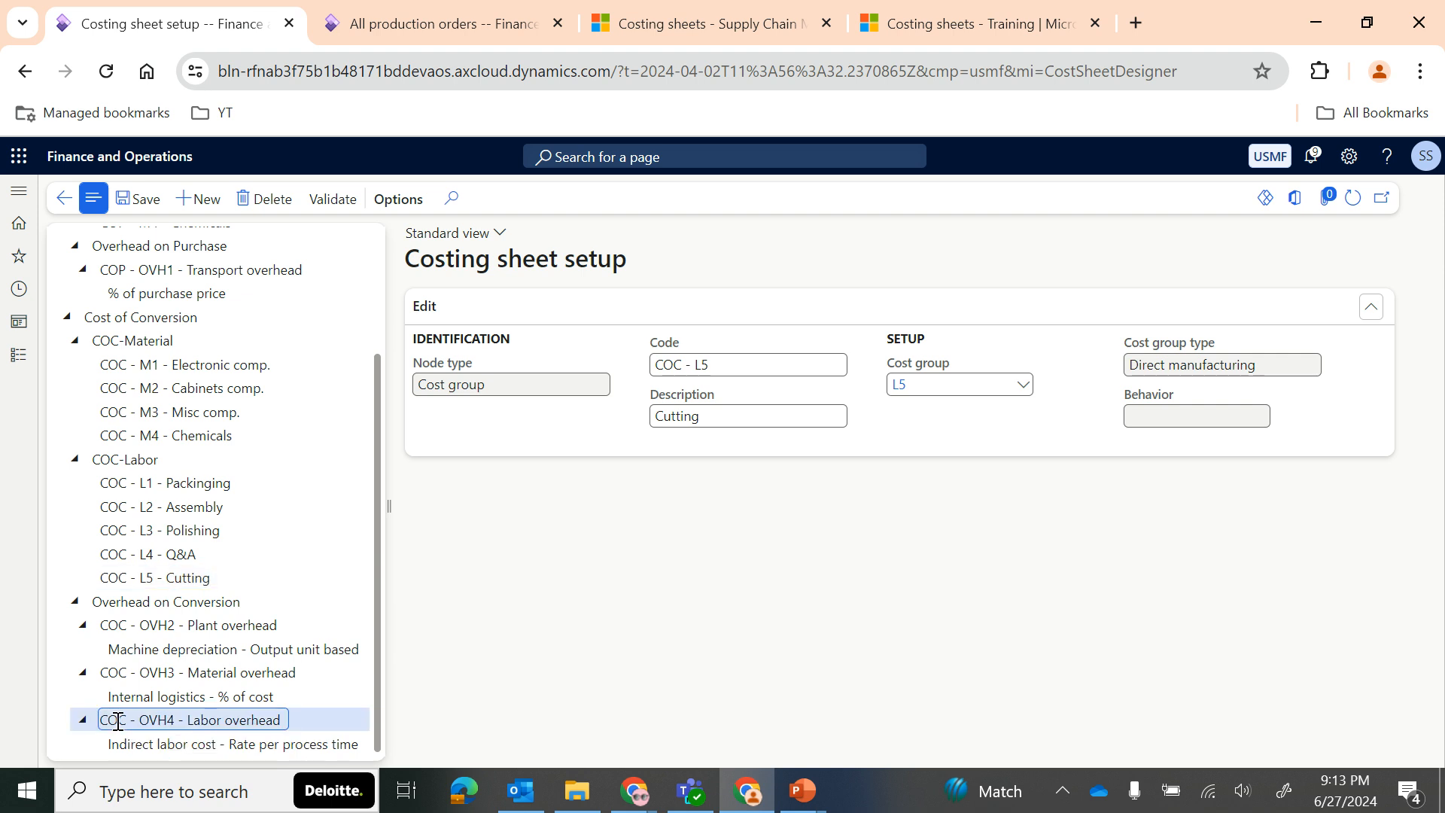
left_click(173, 741)
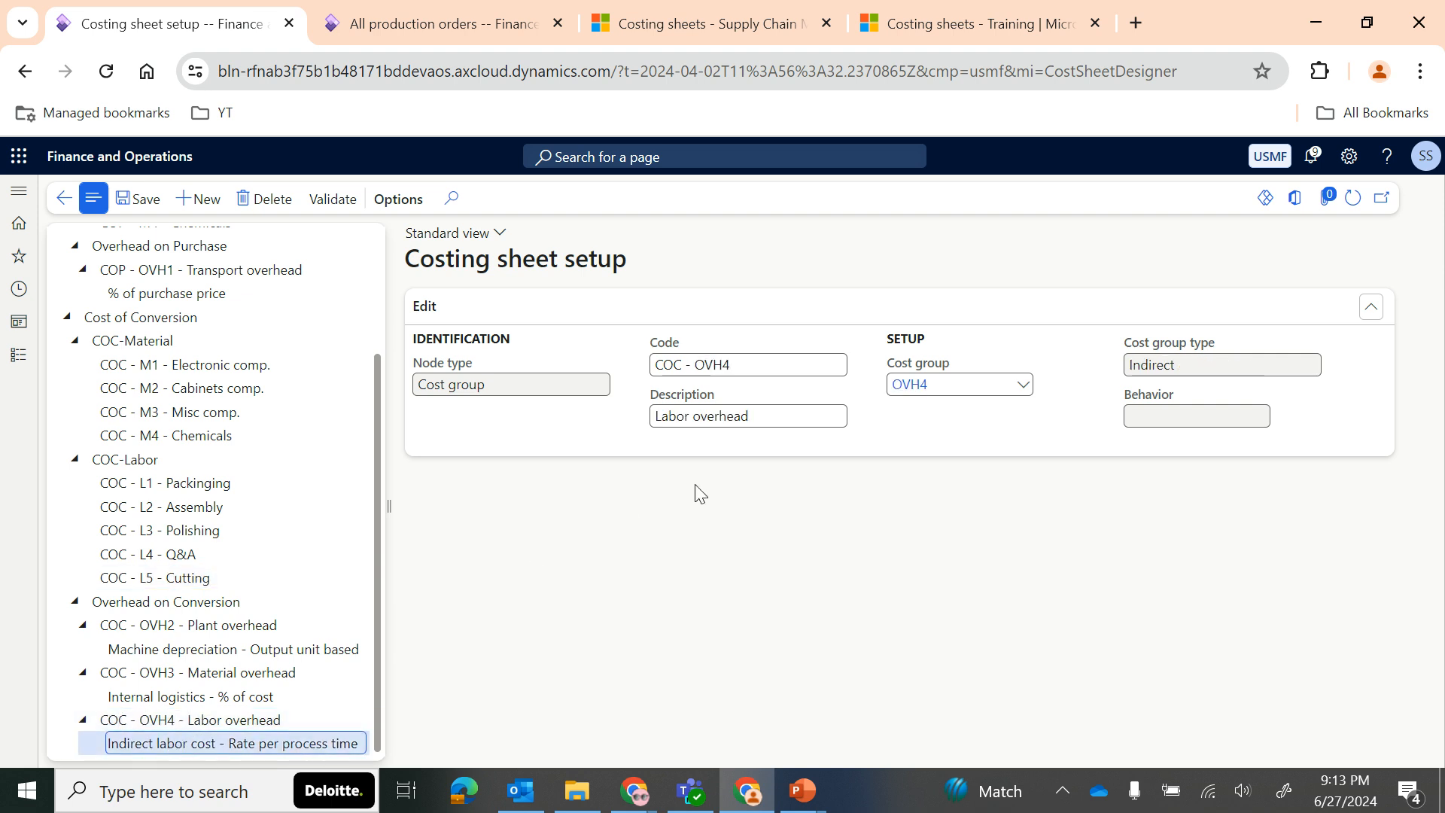
scroll(630, 470, "down", 2)
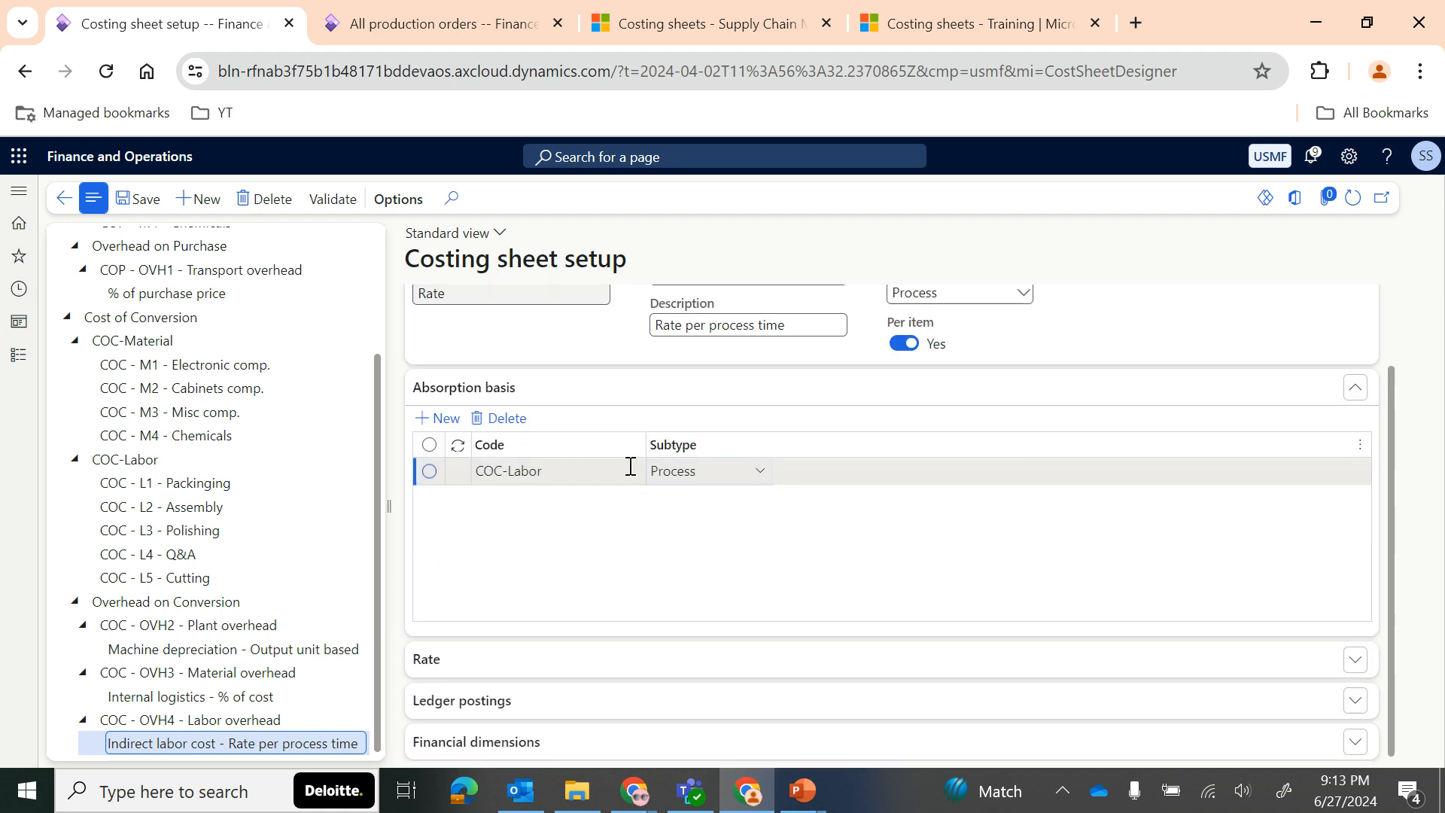
left_click(580, 666)
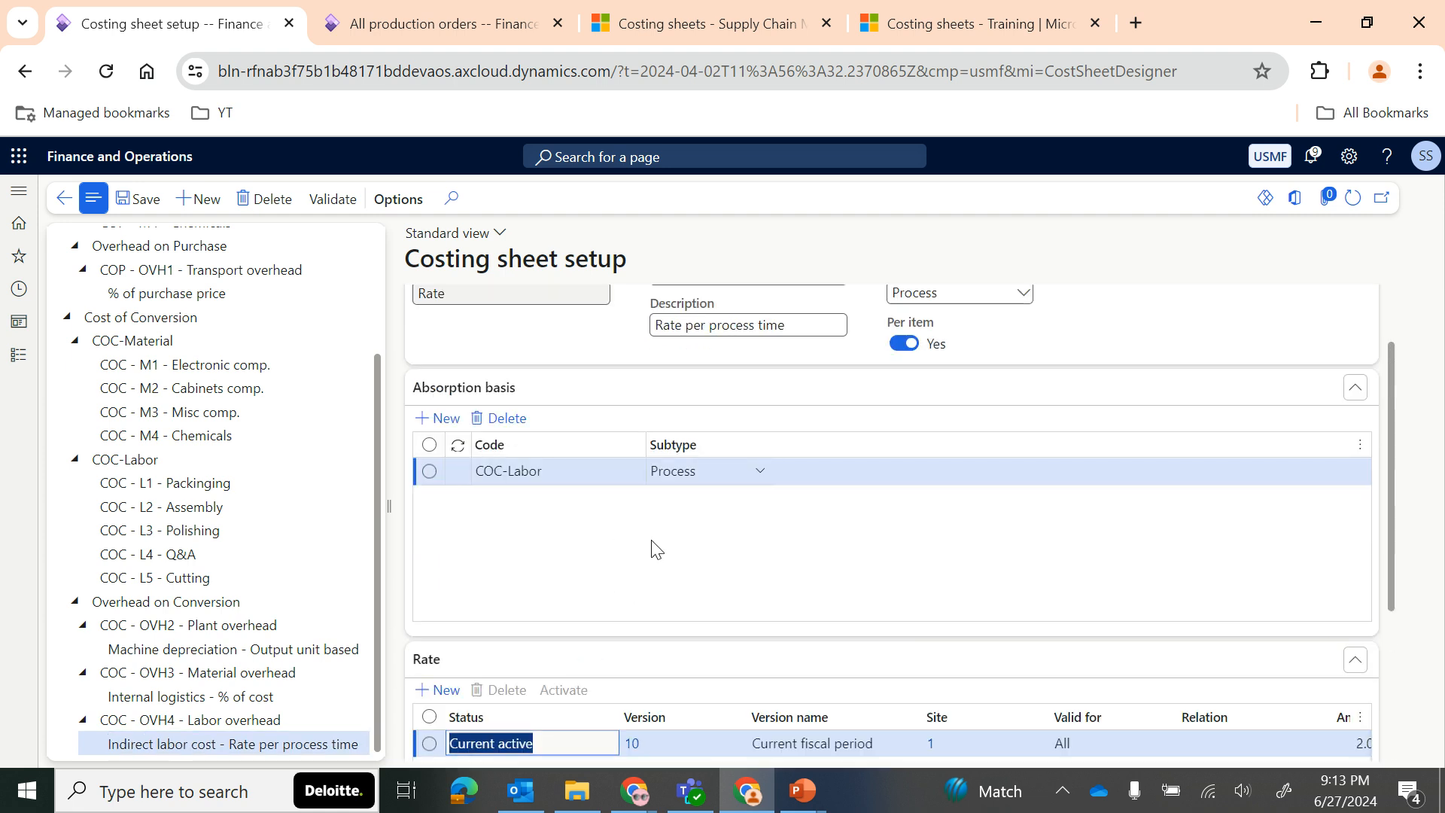
Step: Review the Indirect labor cost node's site 2 rate, amount and dates, along with its node type and absorption basis
scroll(651, 550, "down", 2)
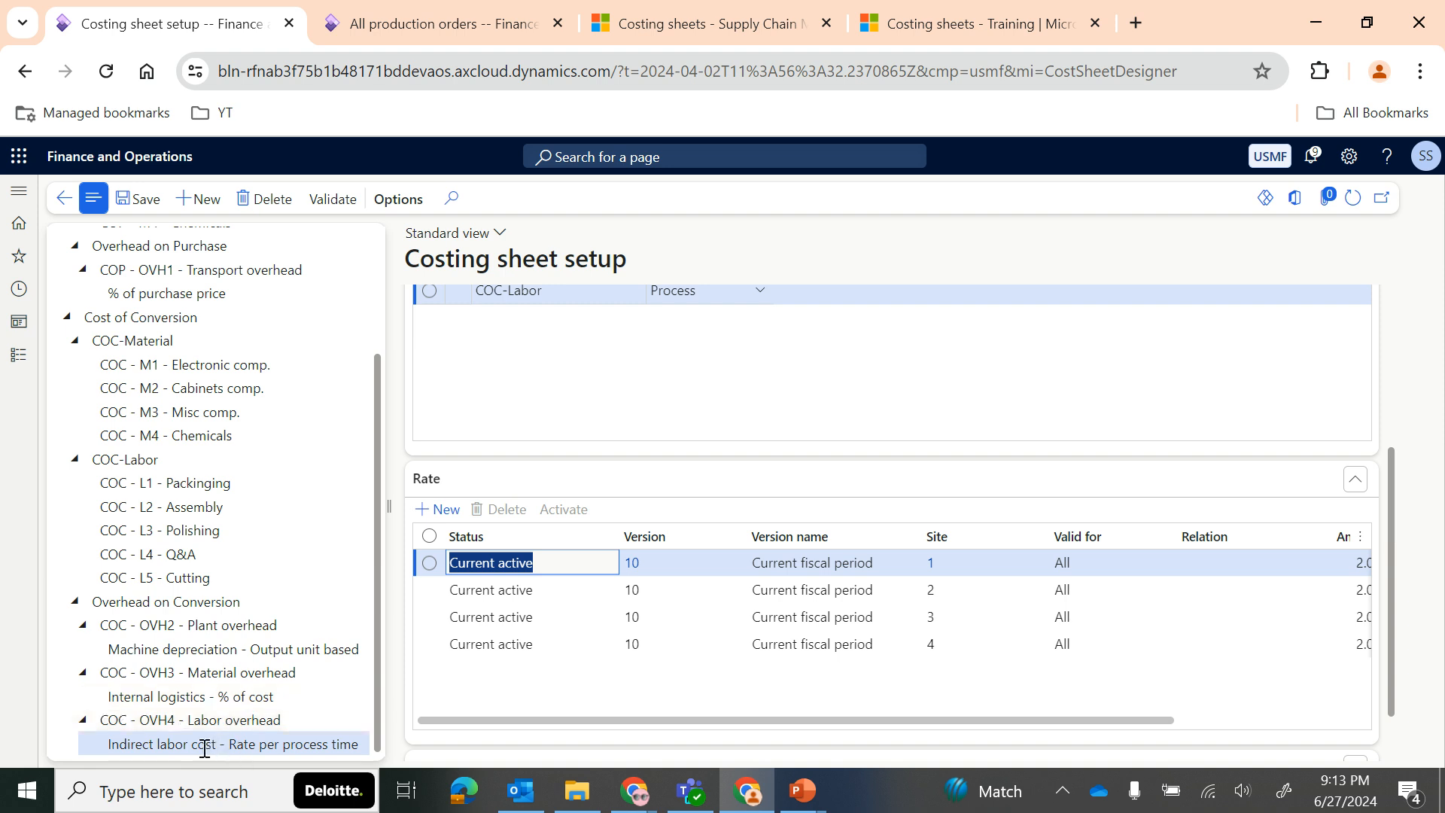
left_click(831, 608)
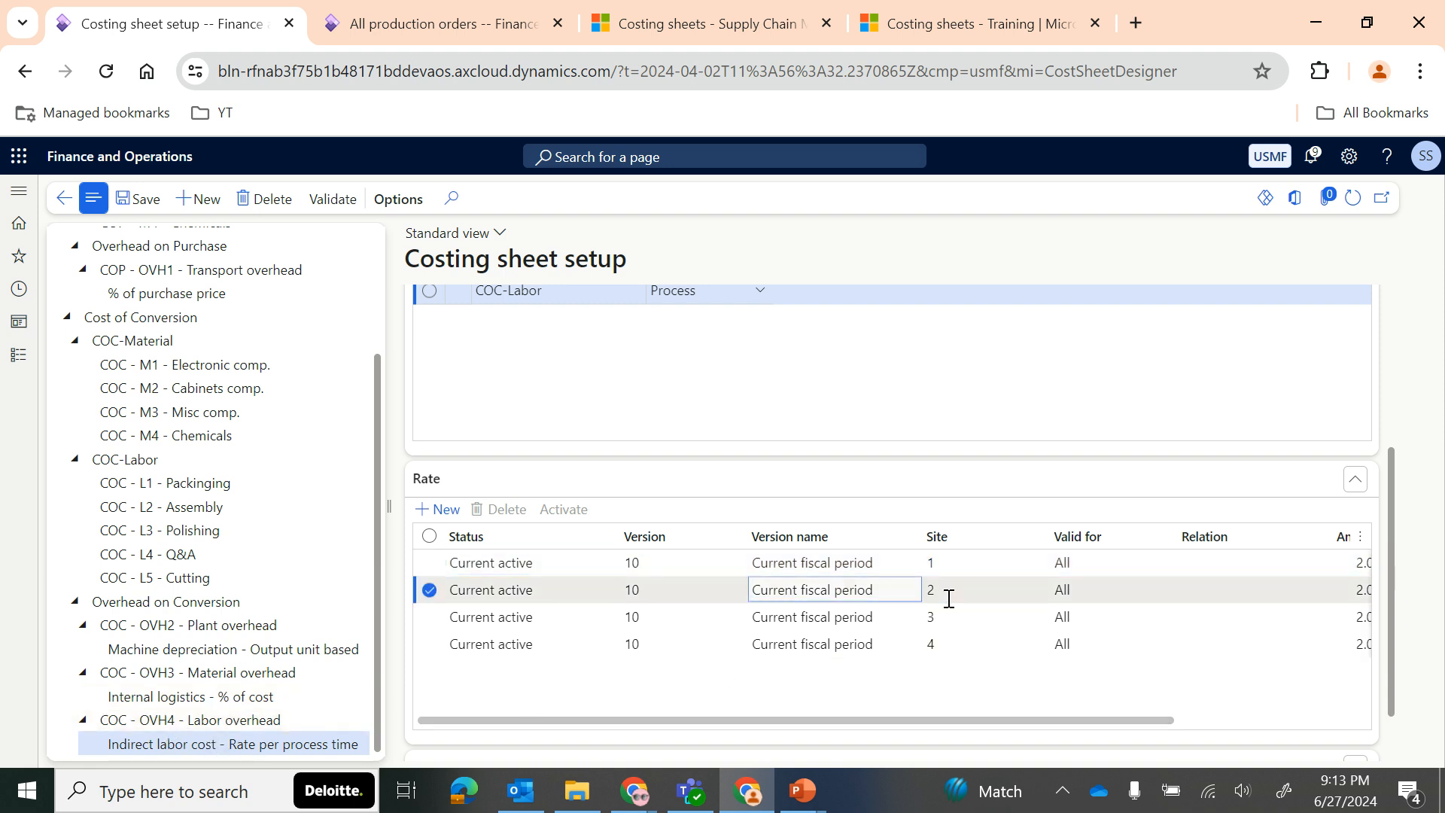
scroll(936, 607, "right", 3)
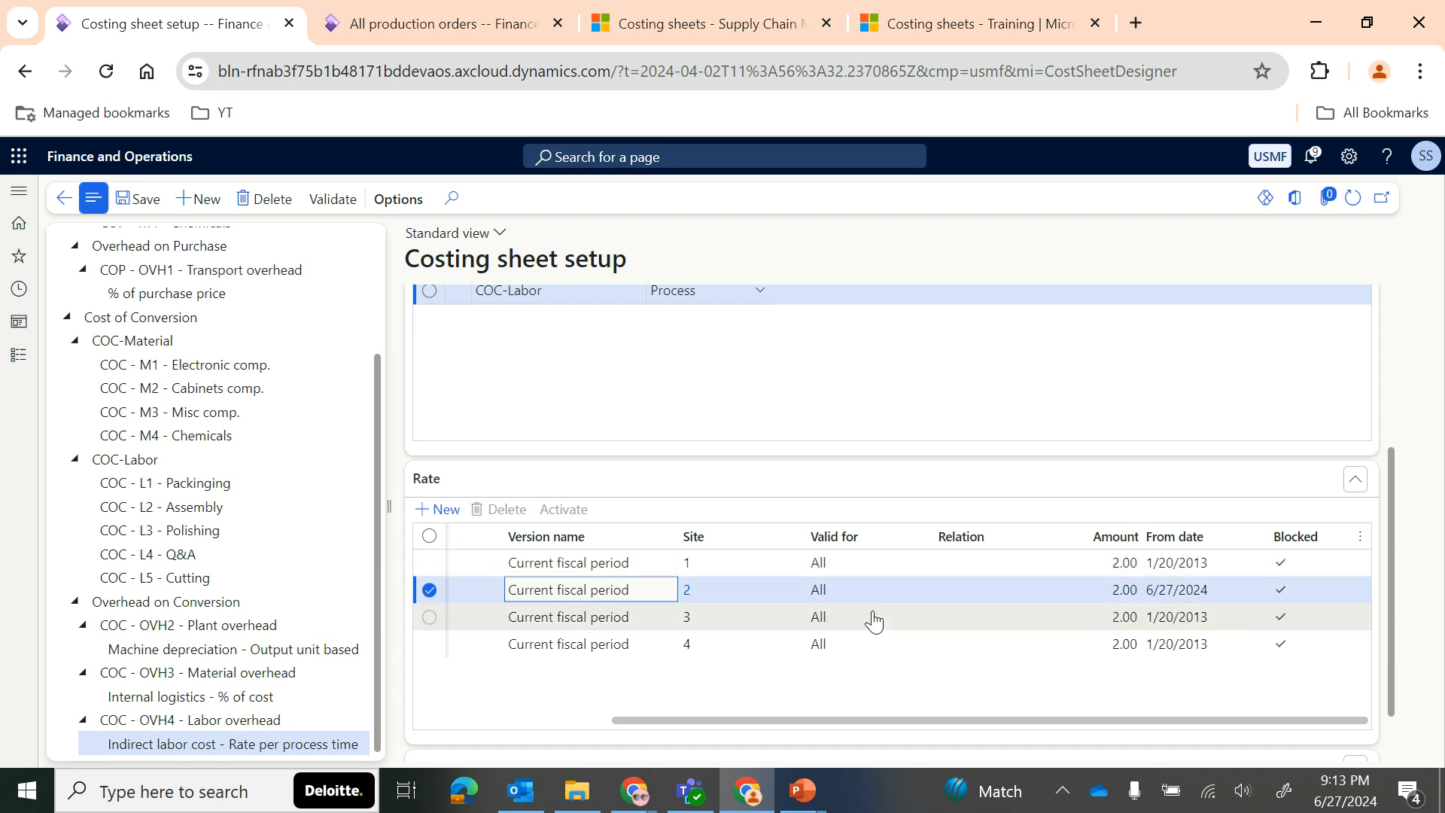
scroll(1064, 606, "up", 3)
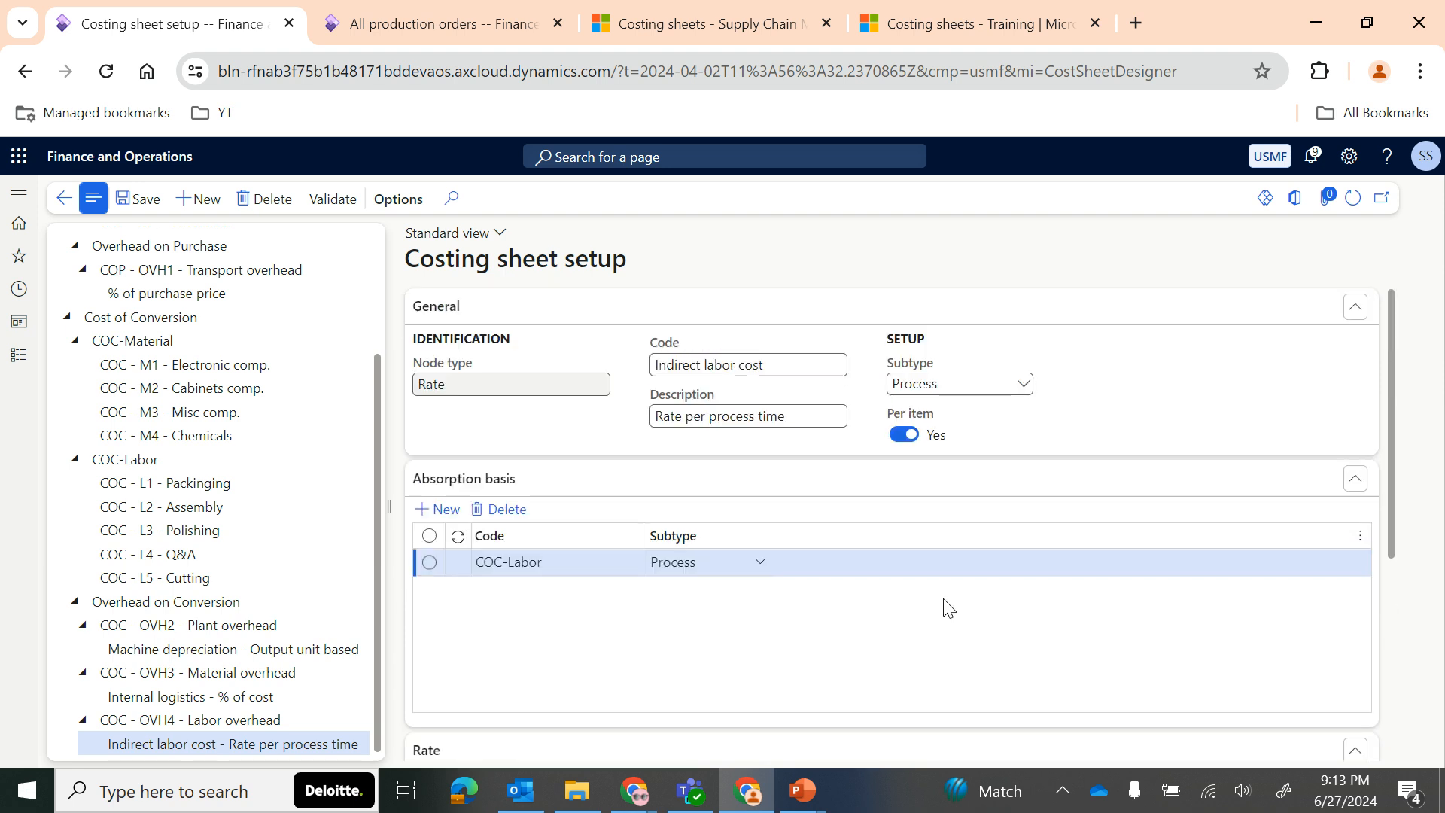
double_click(449, 390)
scroll(1039, 613, "down", 5)
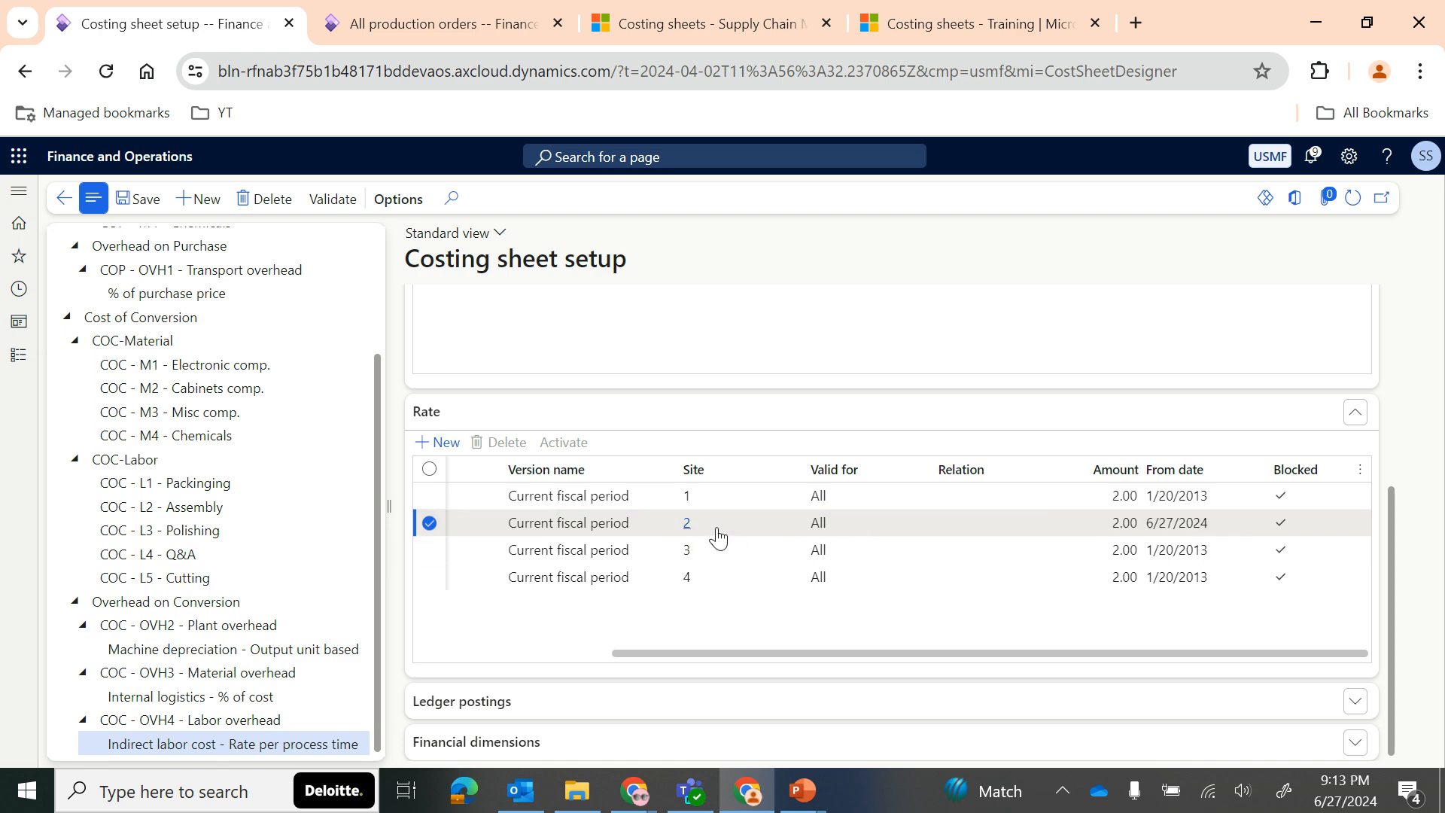
Step: Estimate the newest FG - Shirt -001 production order with the Standard profit-setting and references included
left_click(419, 30)
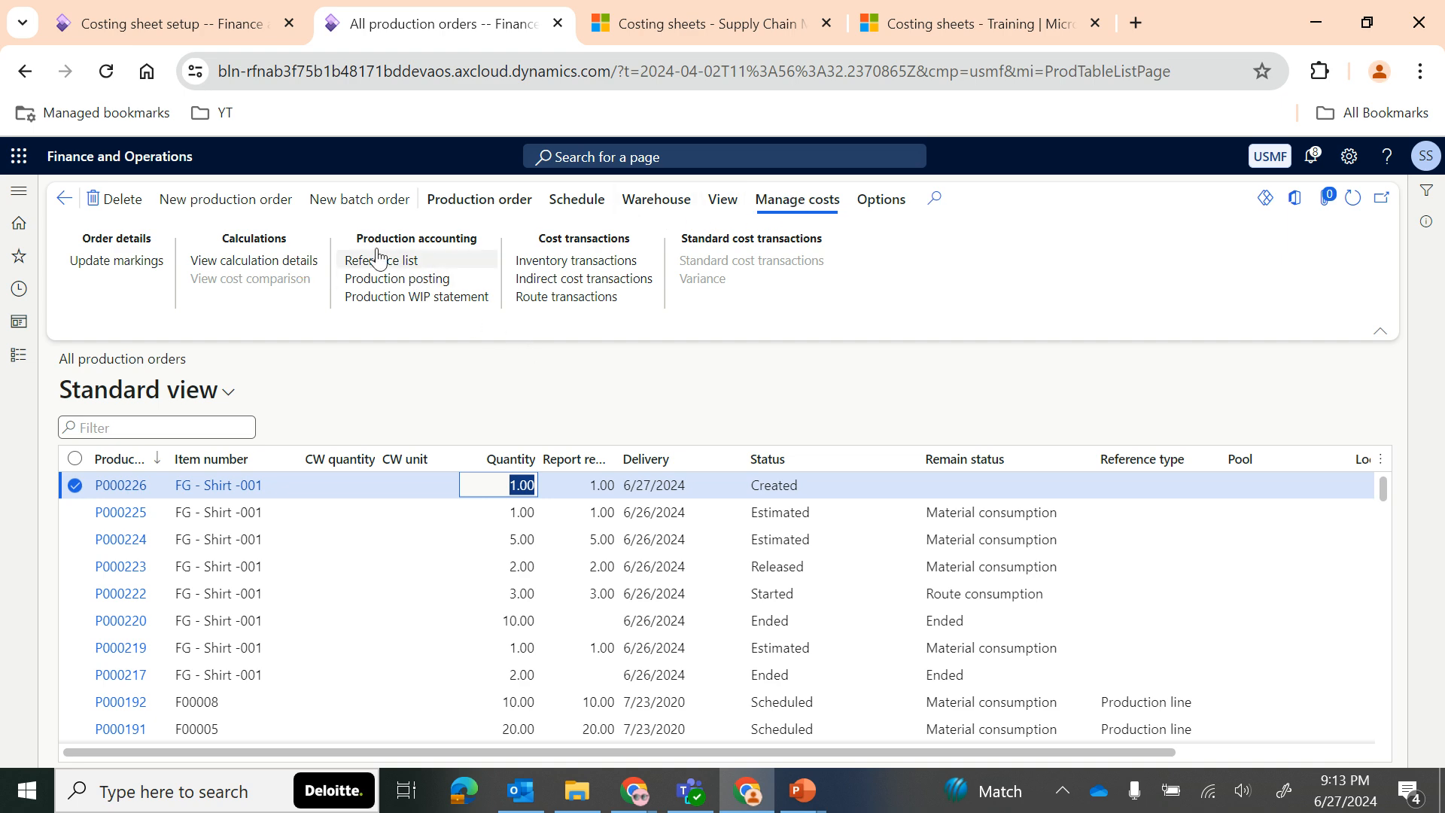
left_click(460, 212)
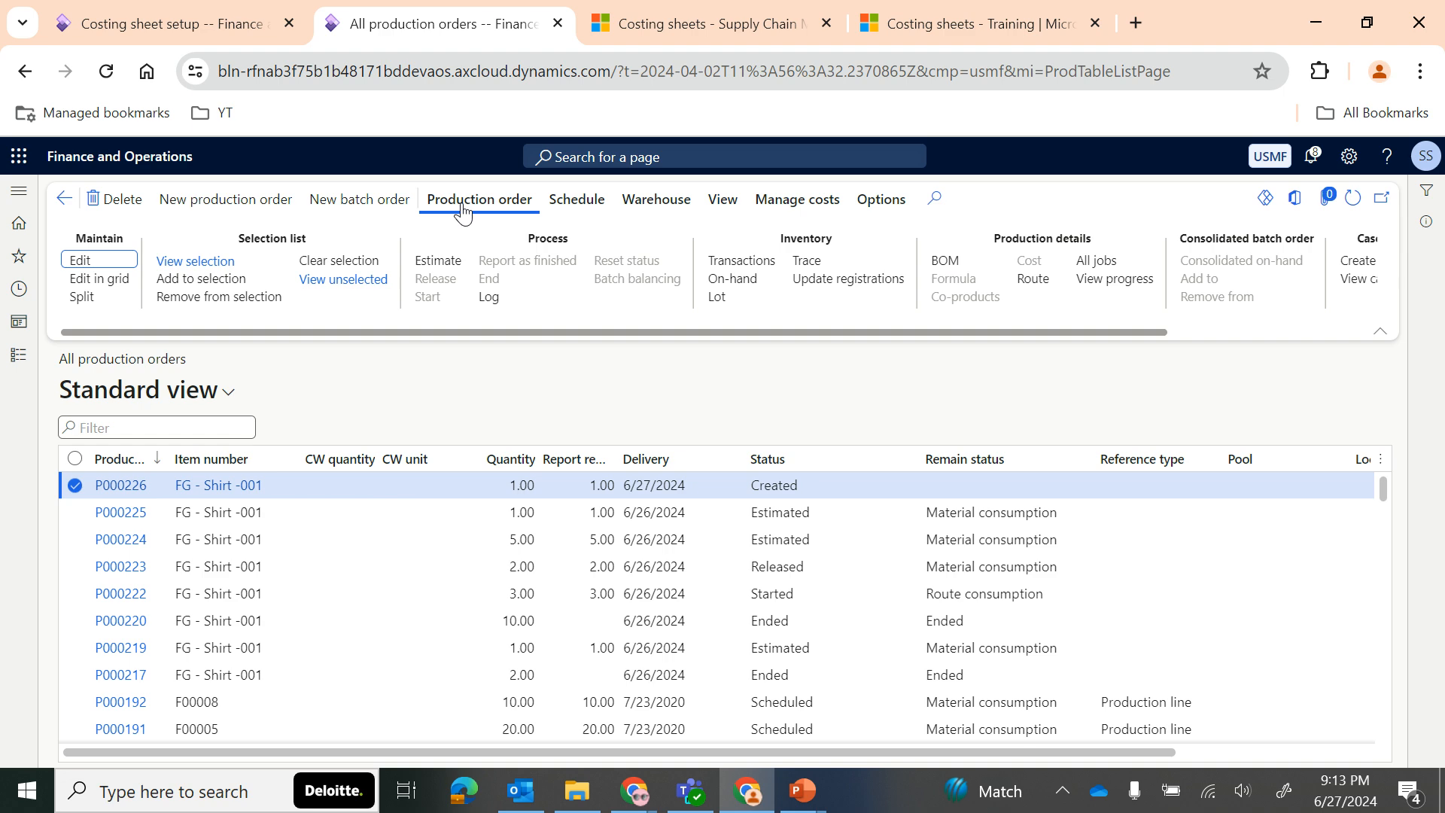
left_click(438, 264)
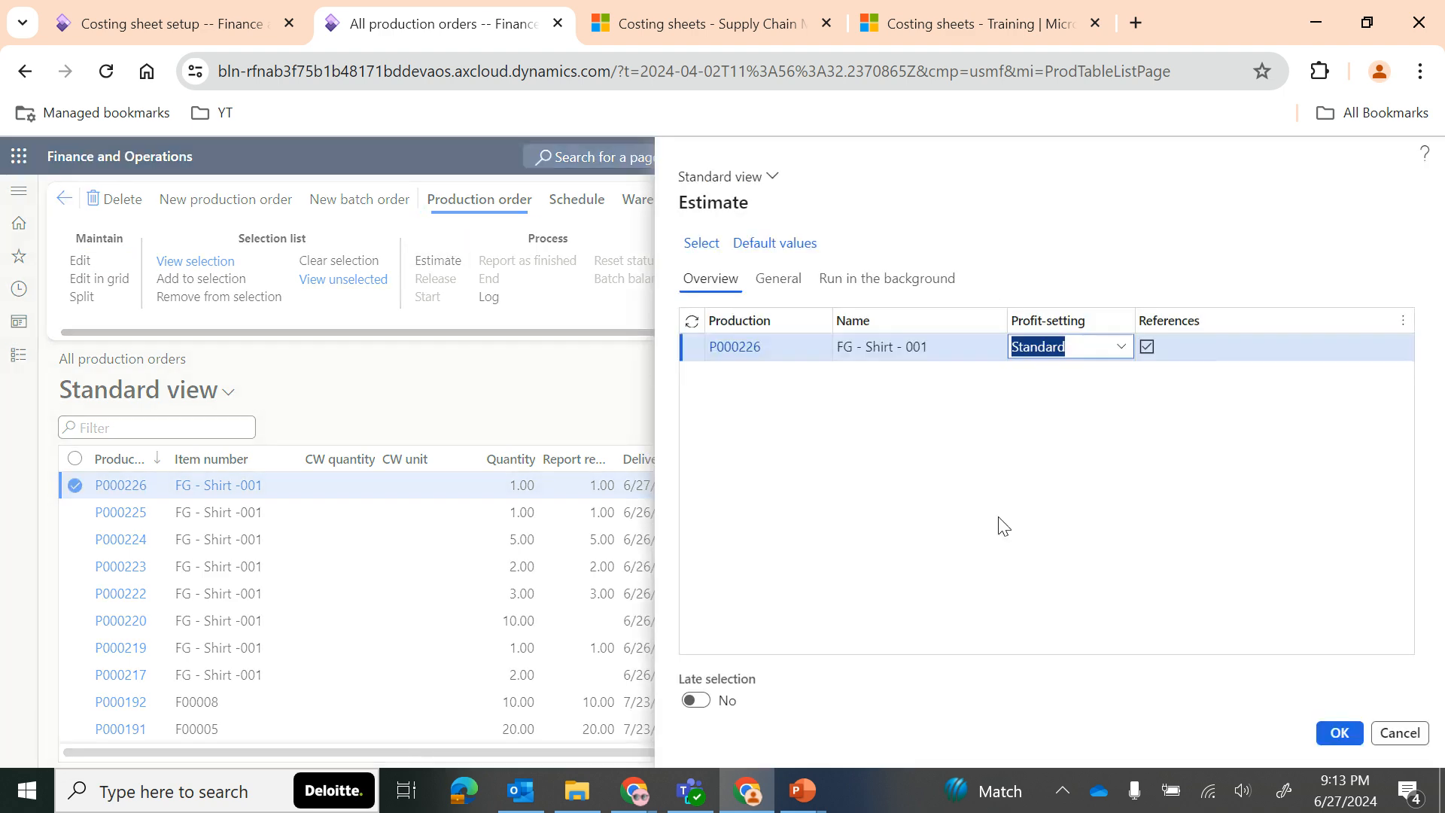
left_click(1339, 733)
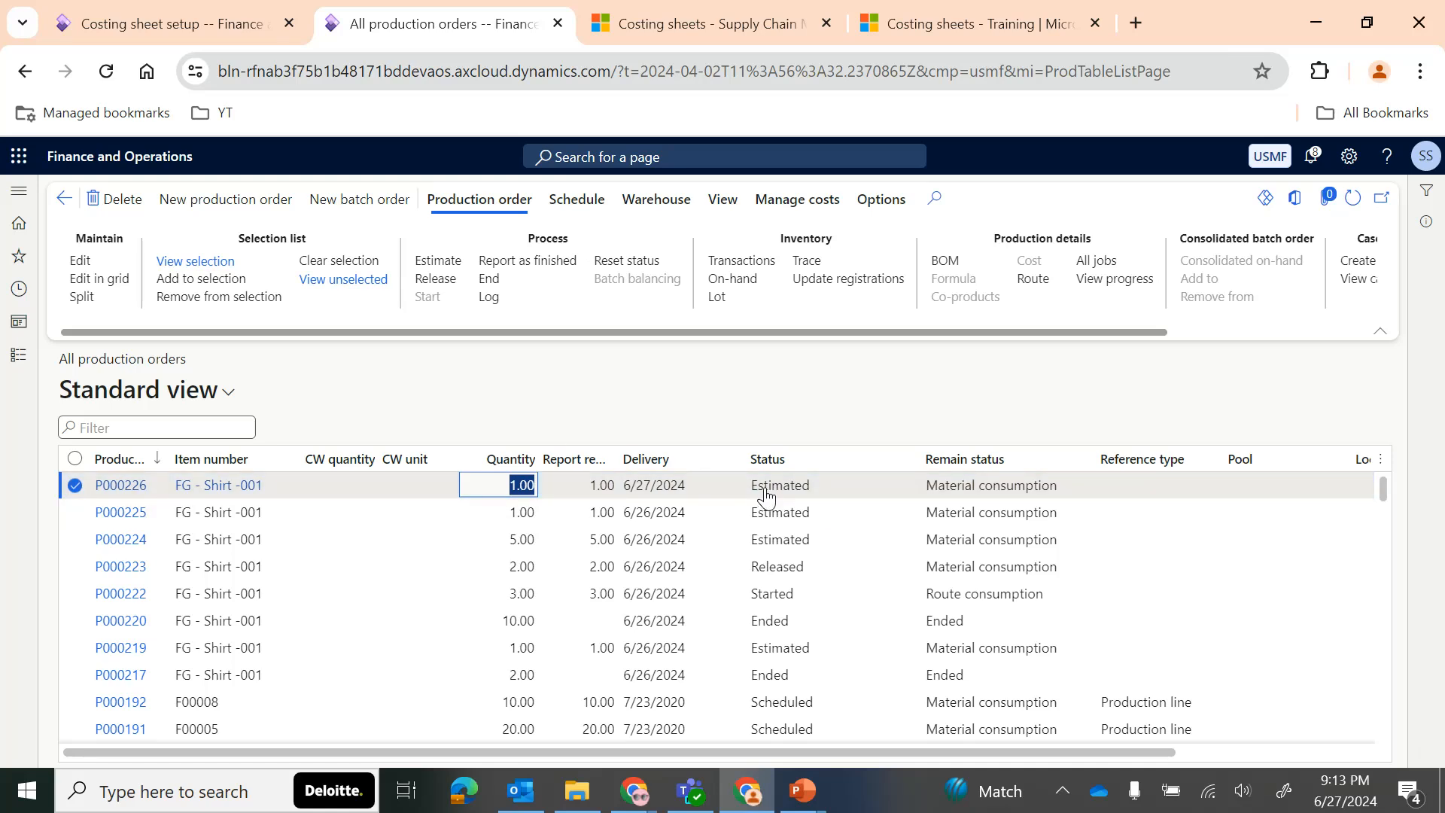
Step: Check the estimated FG - Shirt -001 order's status and open its price calculation details
left_click(766, 494)
left_click(786, 200)
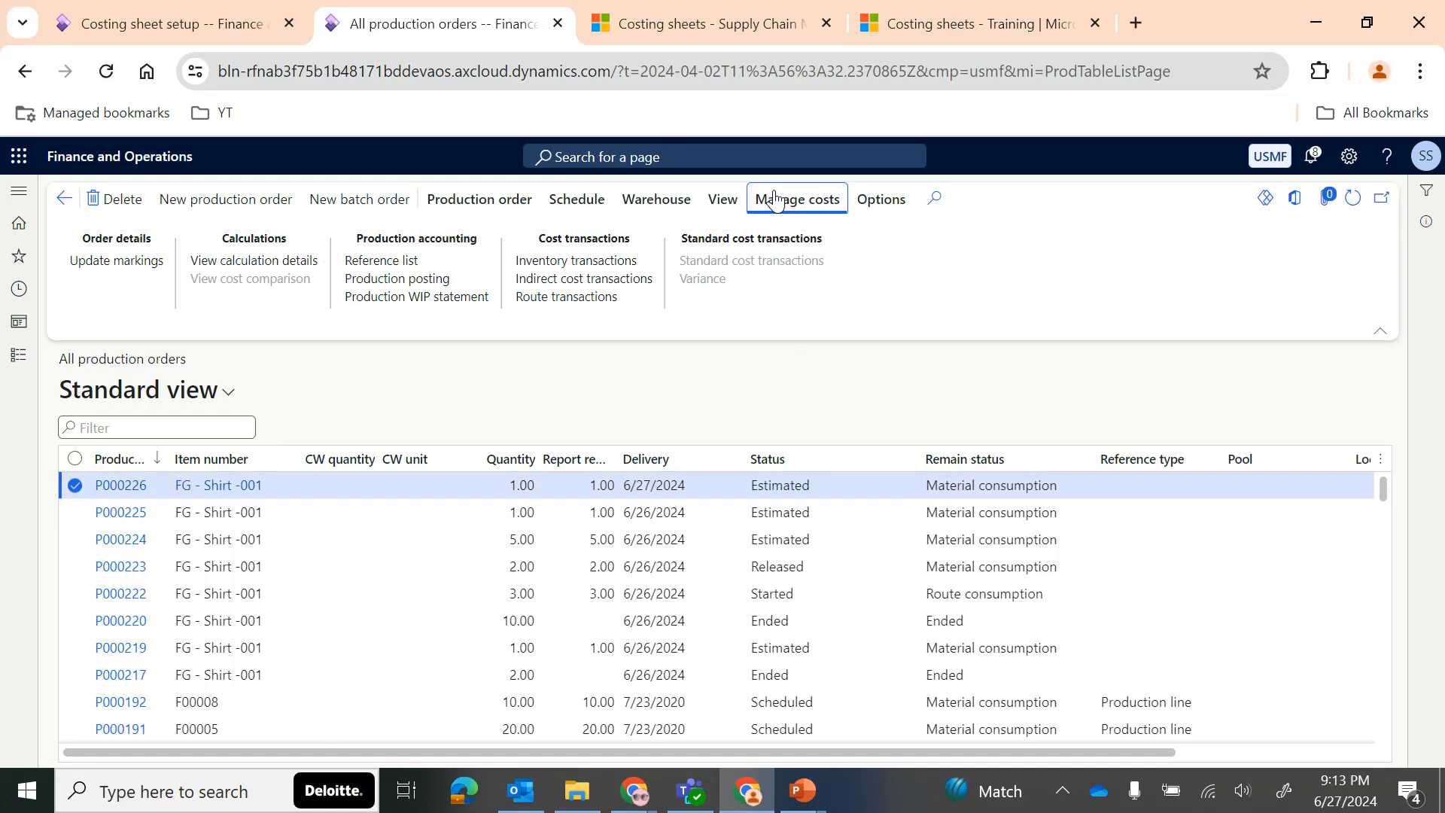
left_click(269, 260)
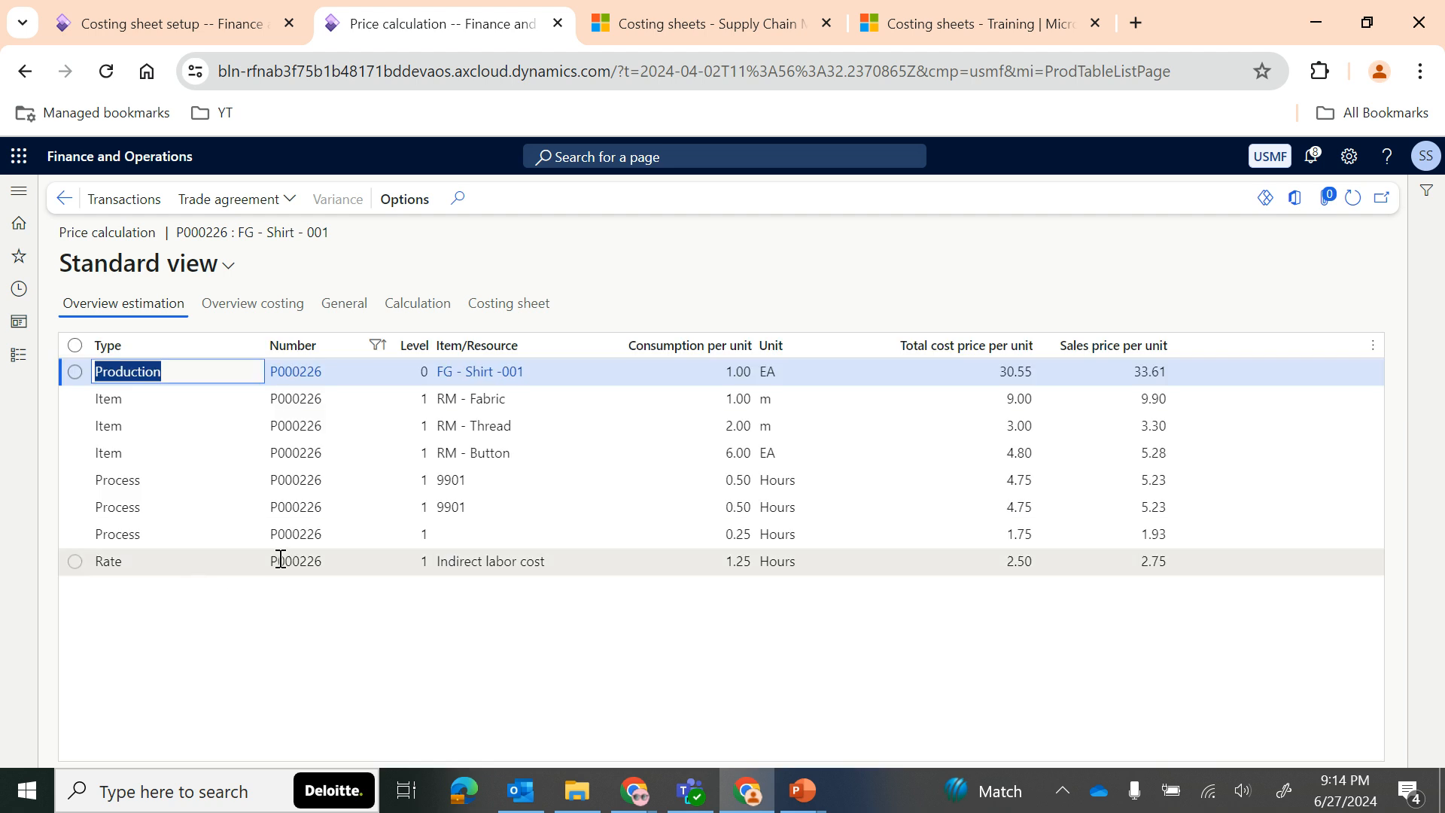
Step: Compare the Indirect labor cost line's hours, cost price and sales price in the price calculation with its rate in the costing sheet setup
left_click(280, 558)
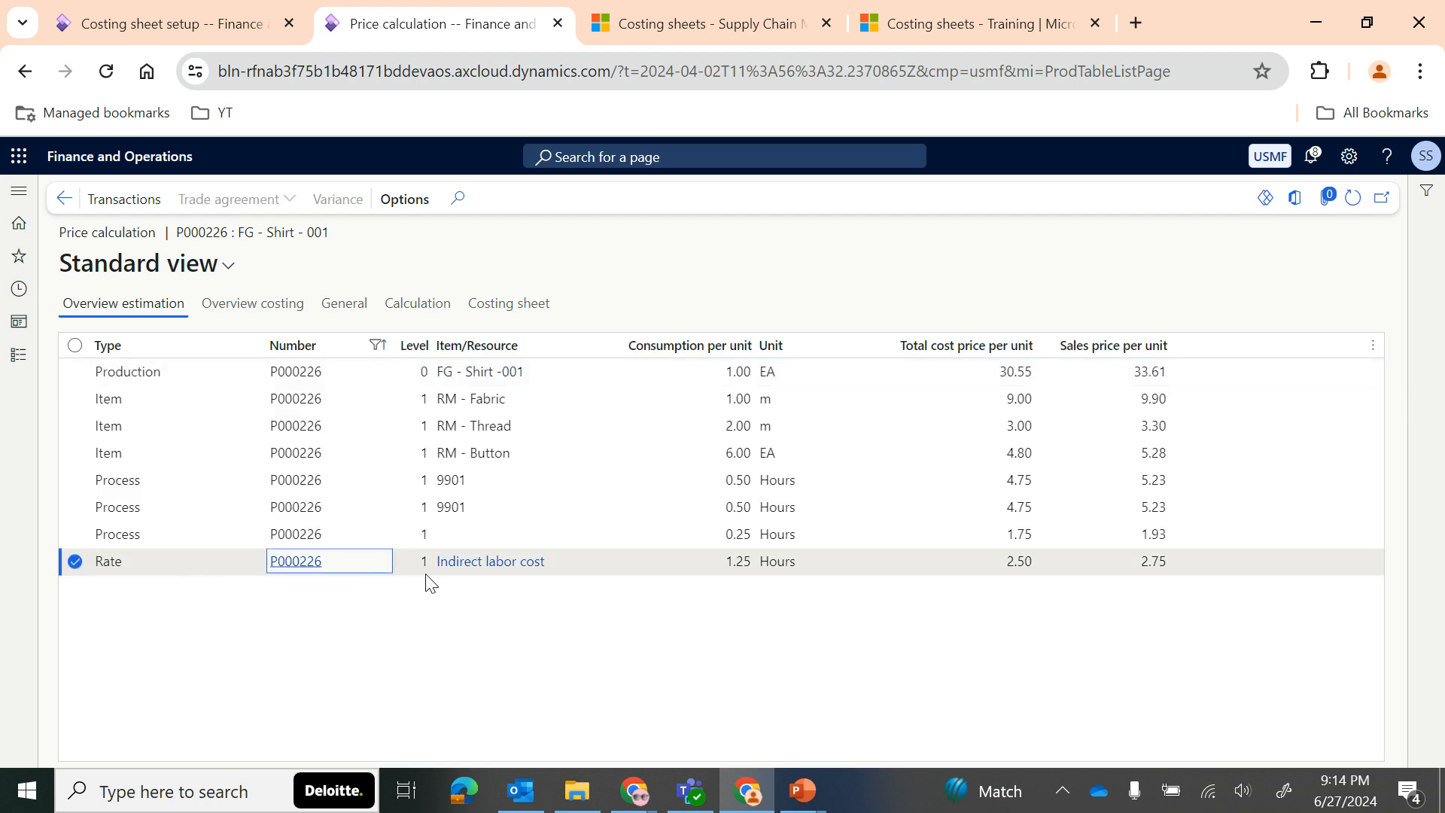
left_click(555, 575)
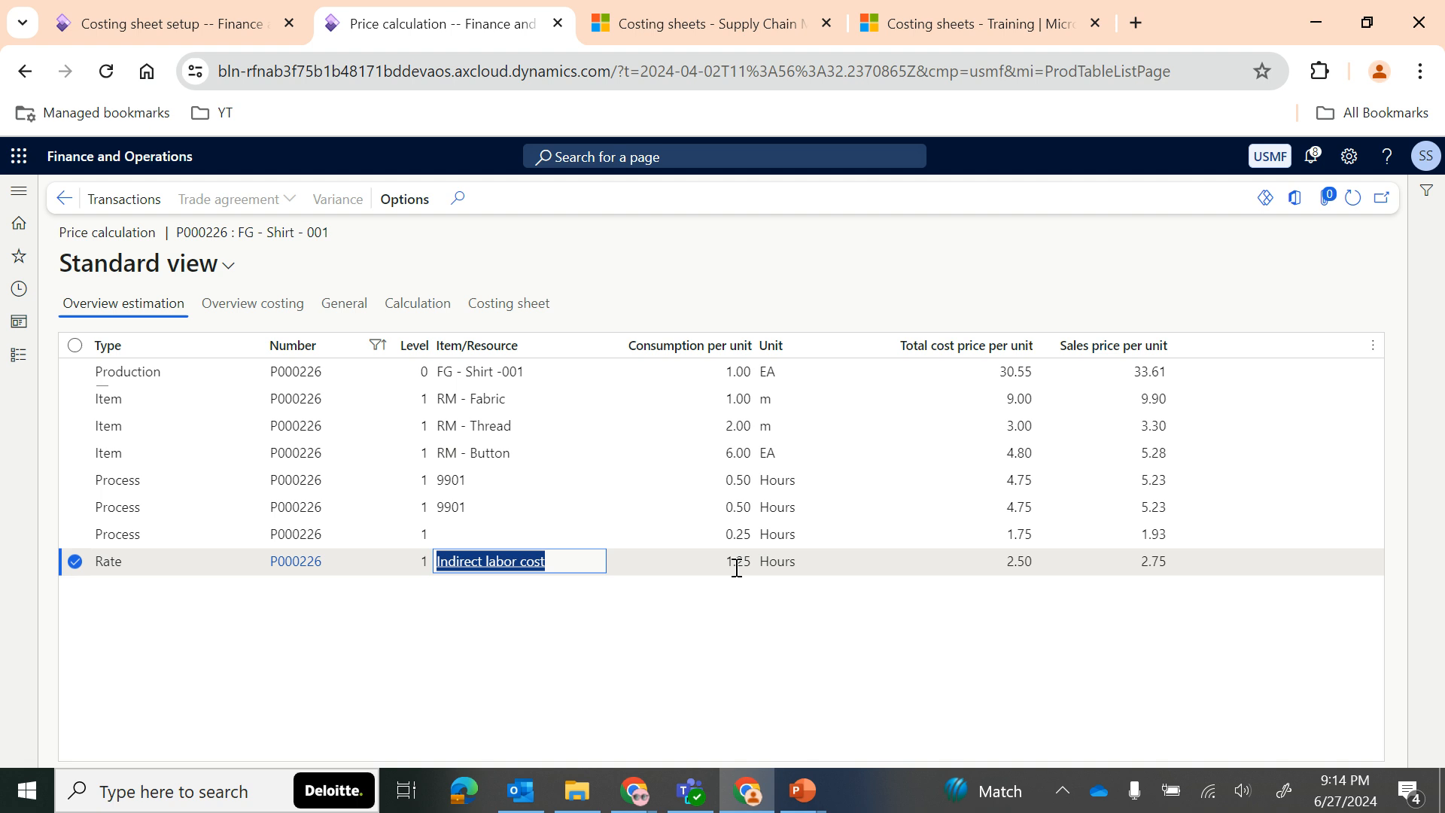
left_click(797, 564)
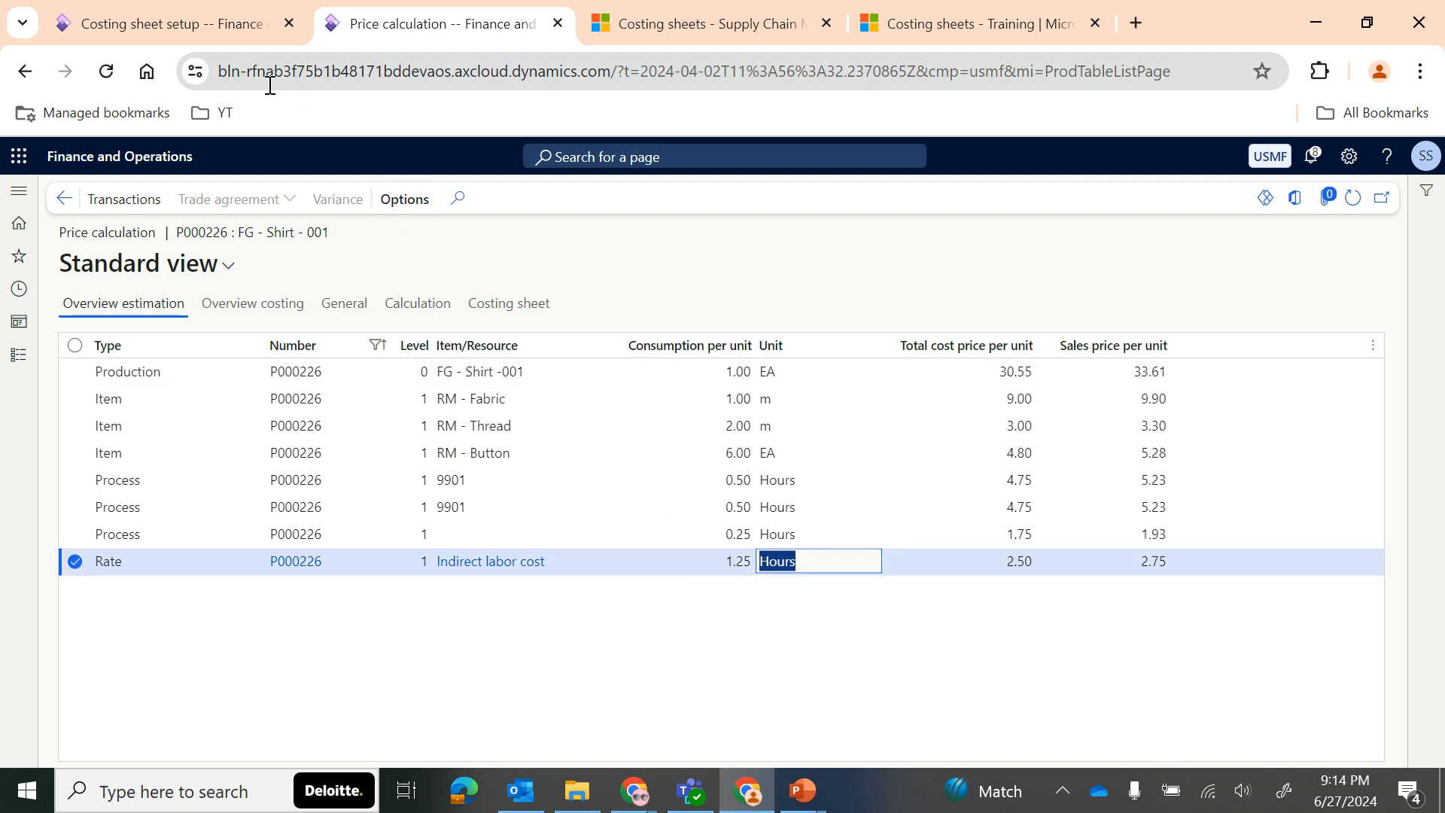
left_click(190, 21)
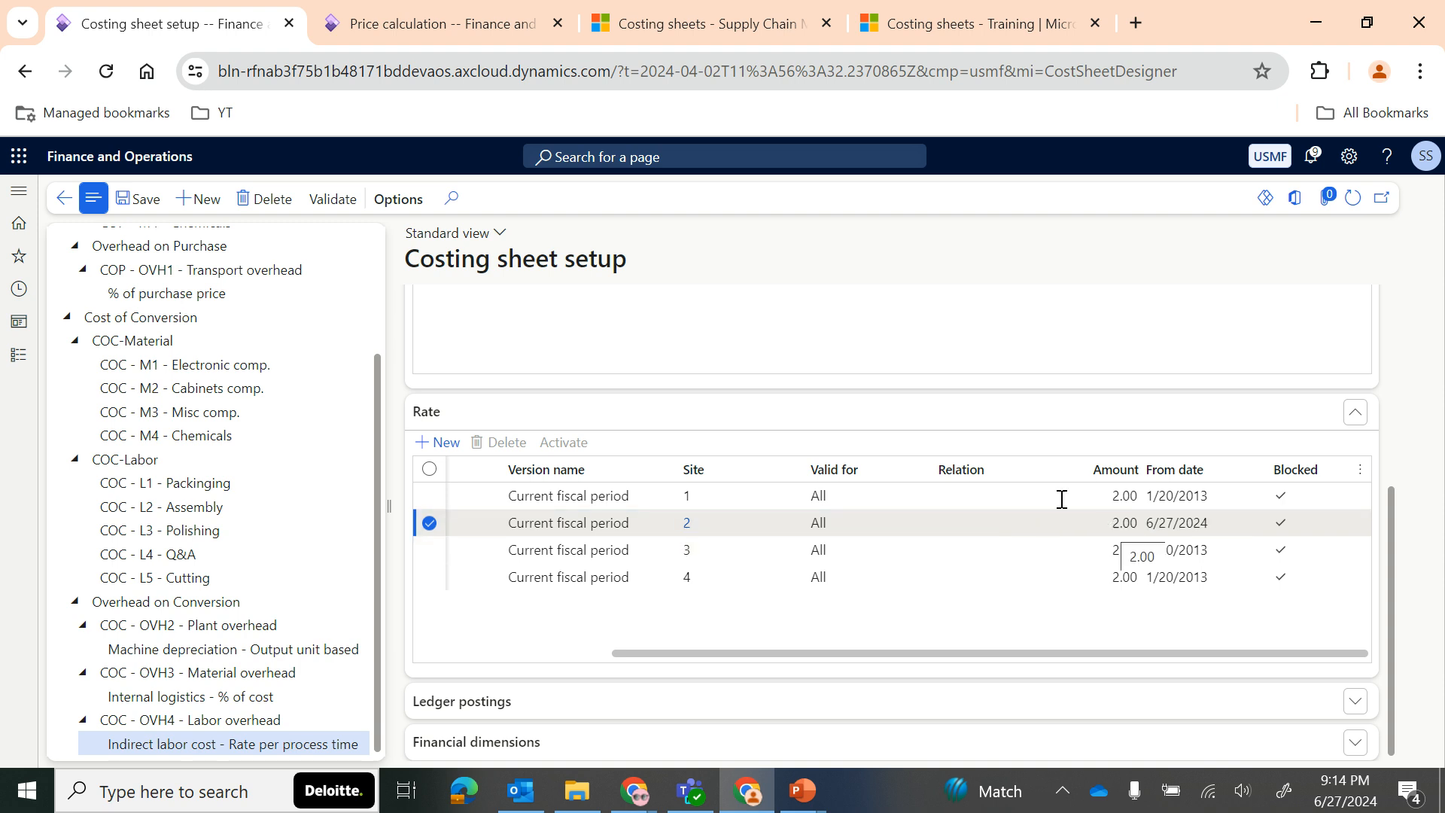
left_click(413, 15)
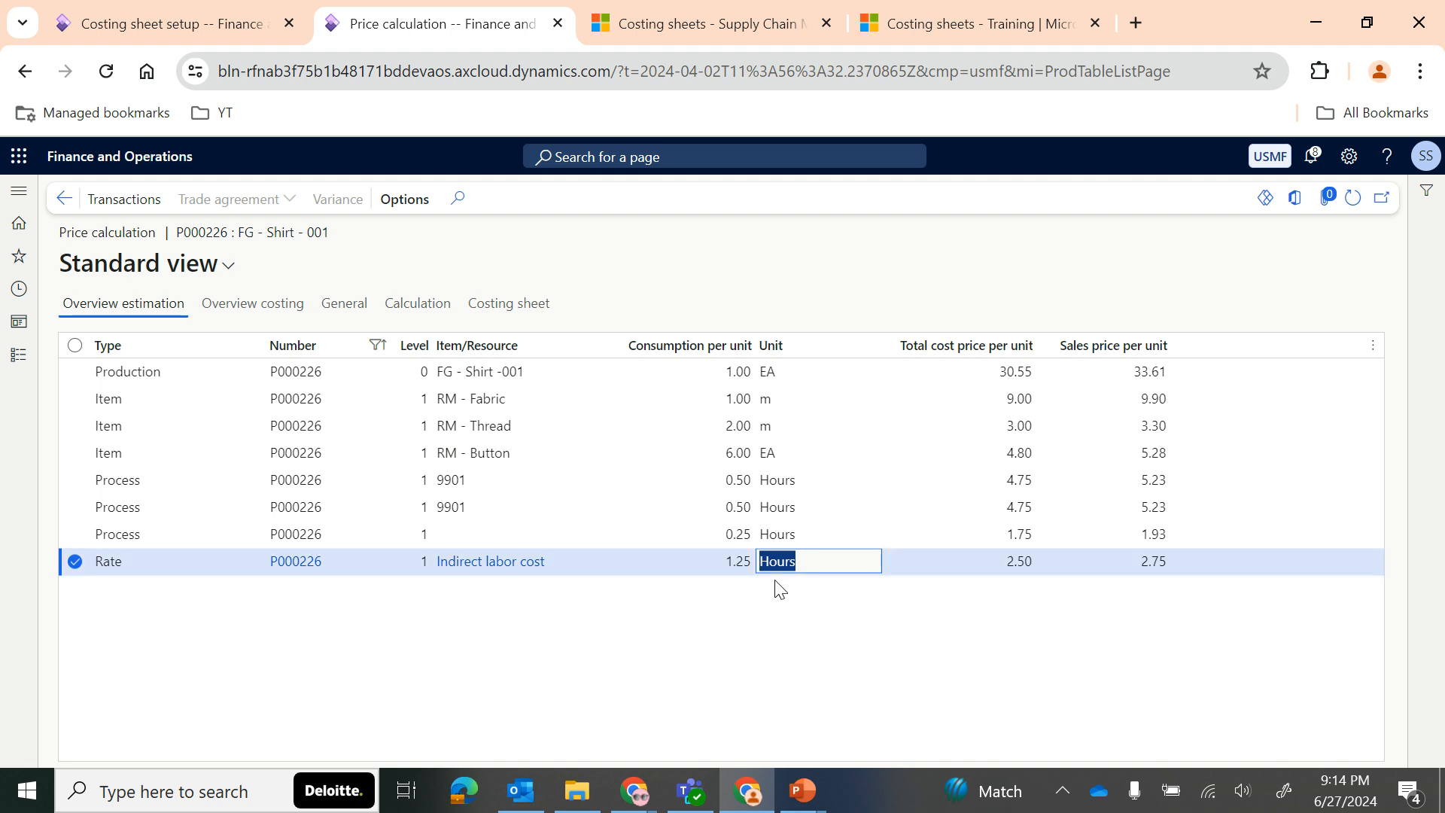
left_click(1002, 566)
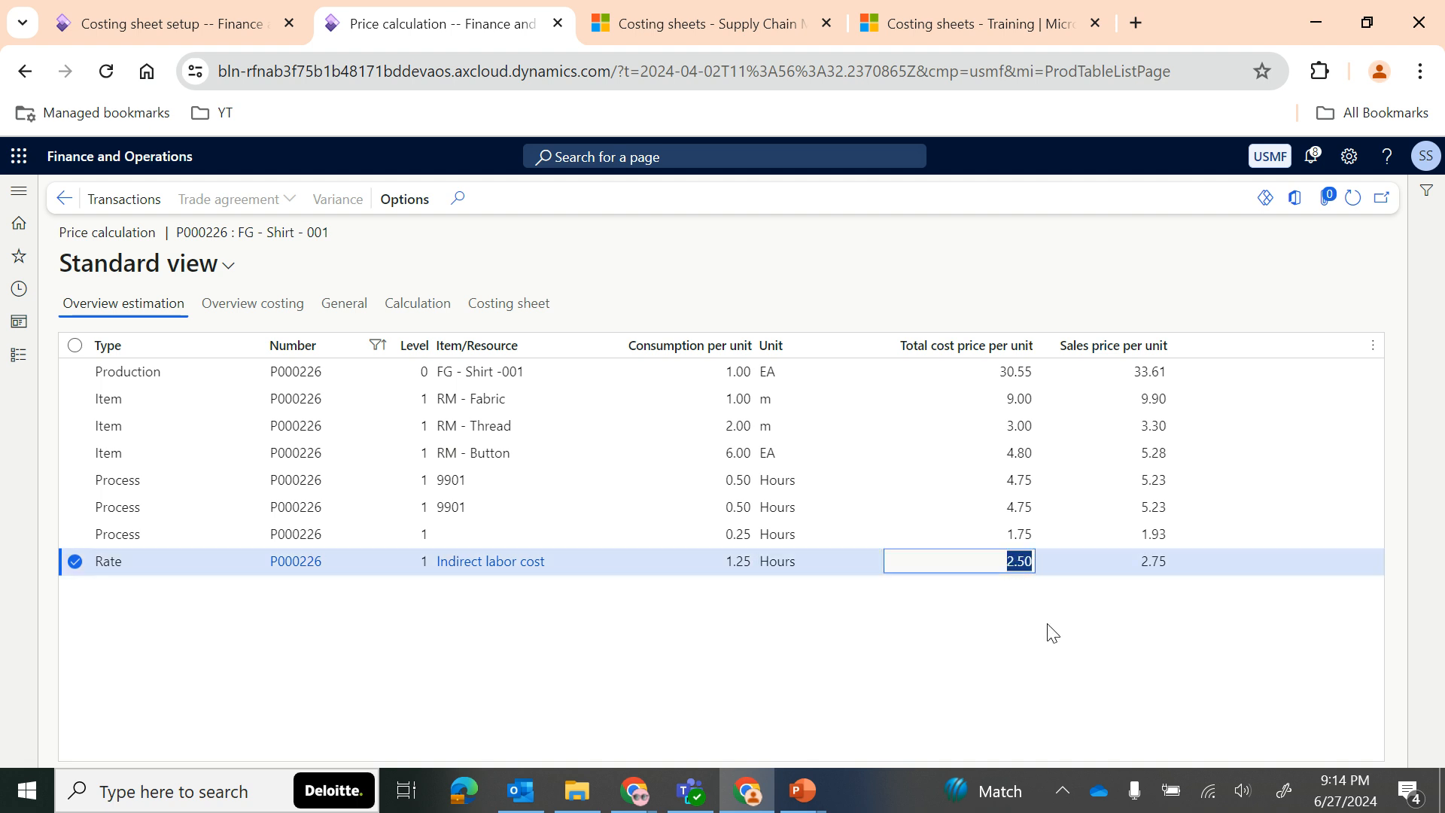
left_click(1141, 567)
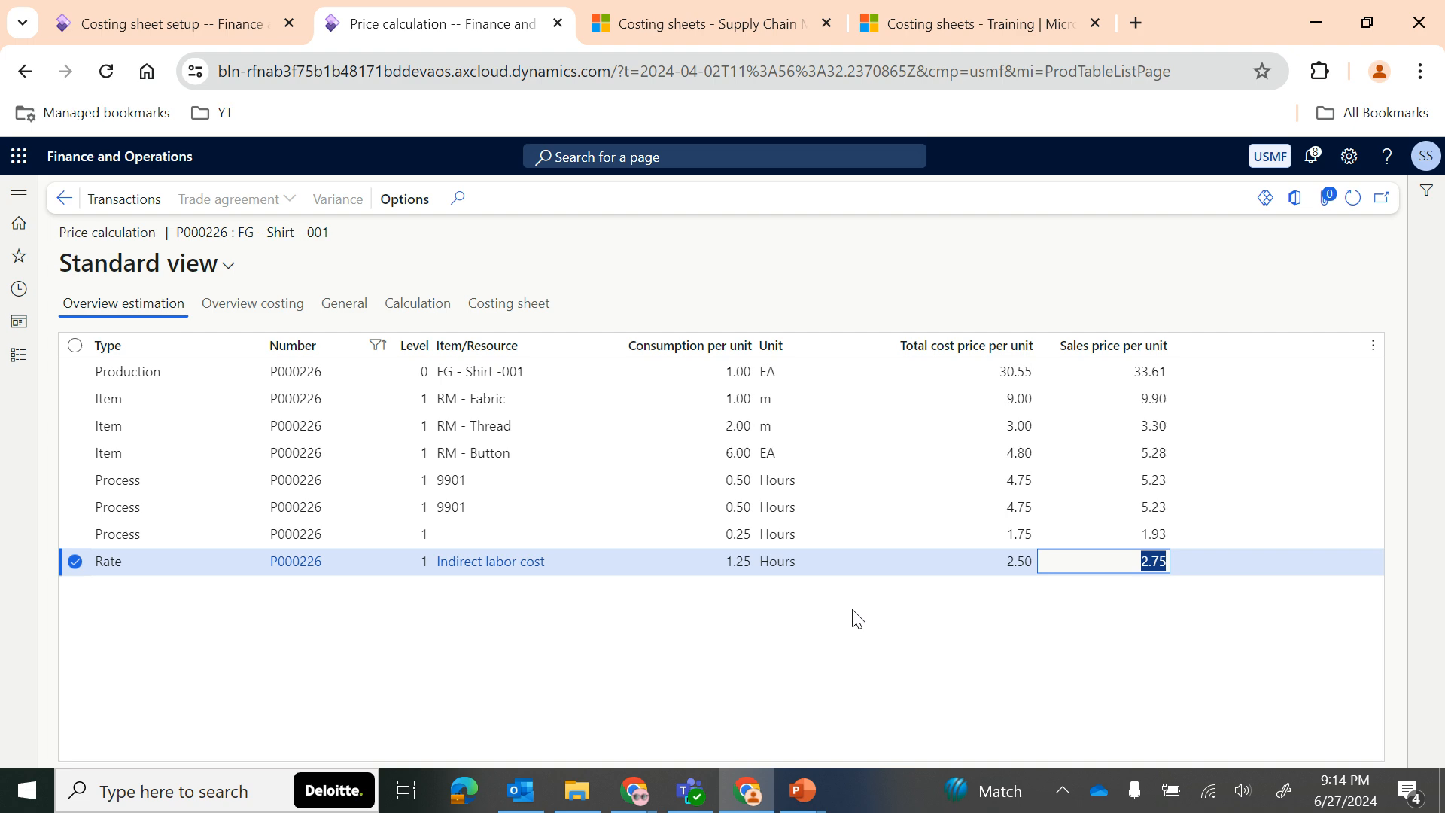
Step: Look up the Standard profit percentage of cost group OVH4 behind COC - OVH4 and compare it with the Indirect labor cost's sales price
left_click(196, 24)
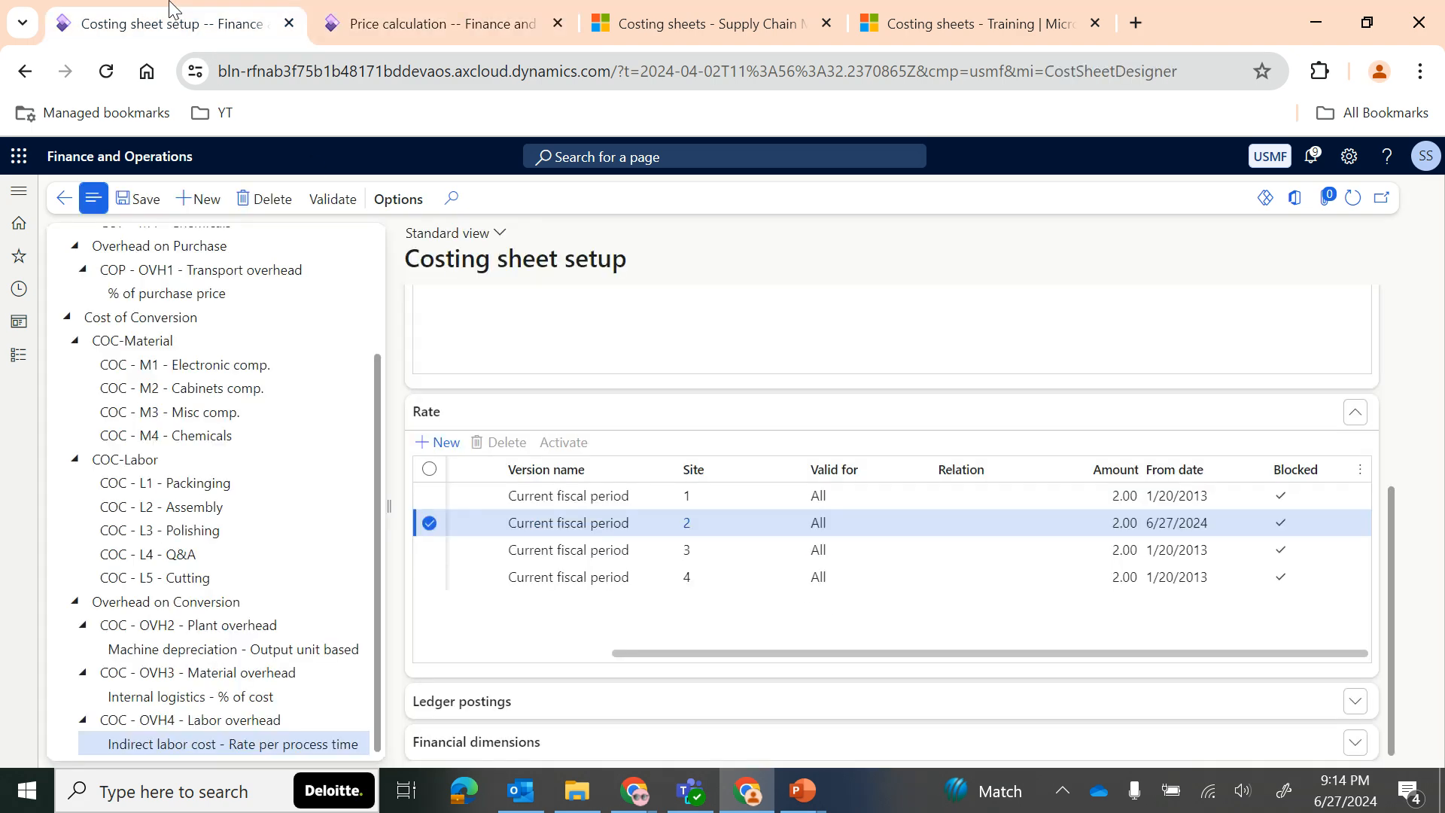
left_click(252, 746)
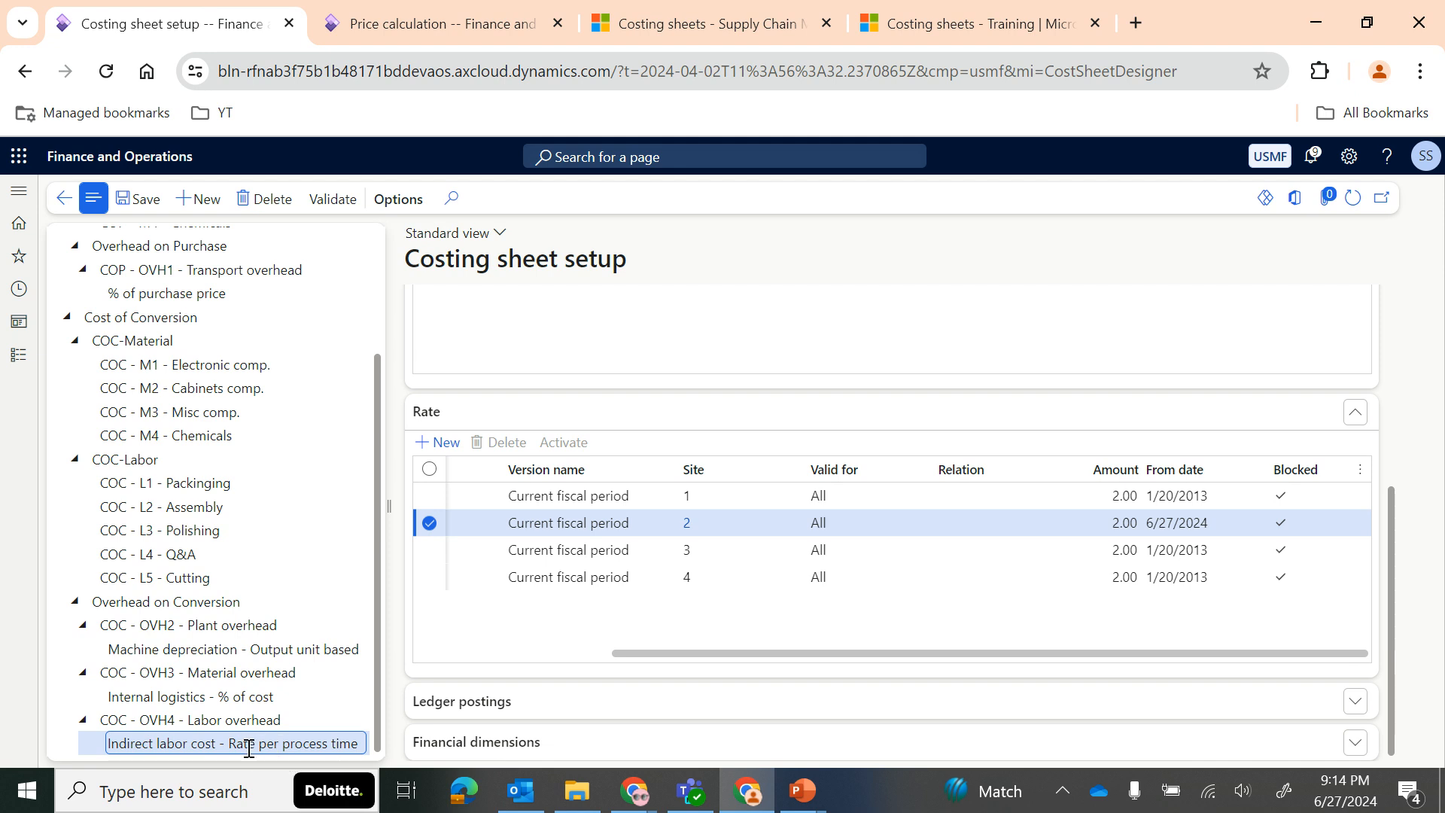
left_click(203, 720)
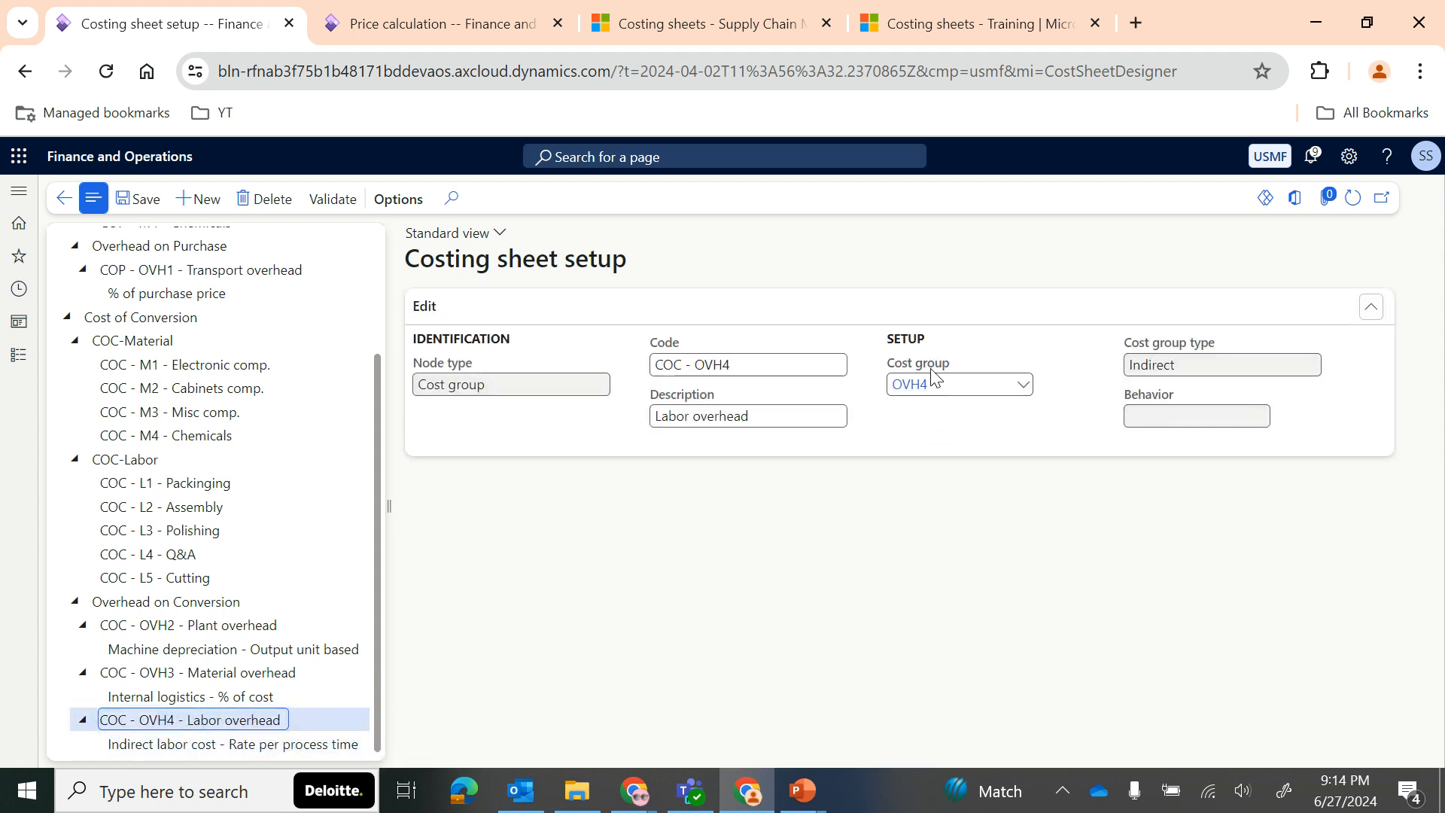
left_click(910, 384)
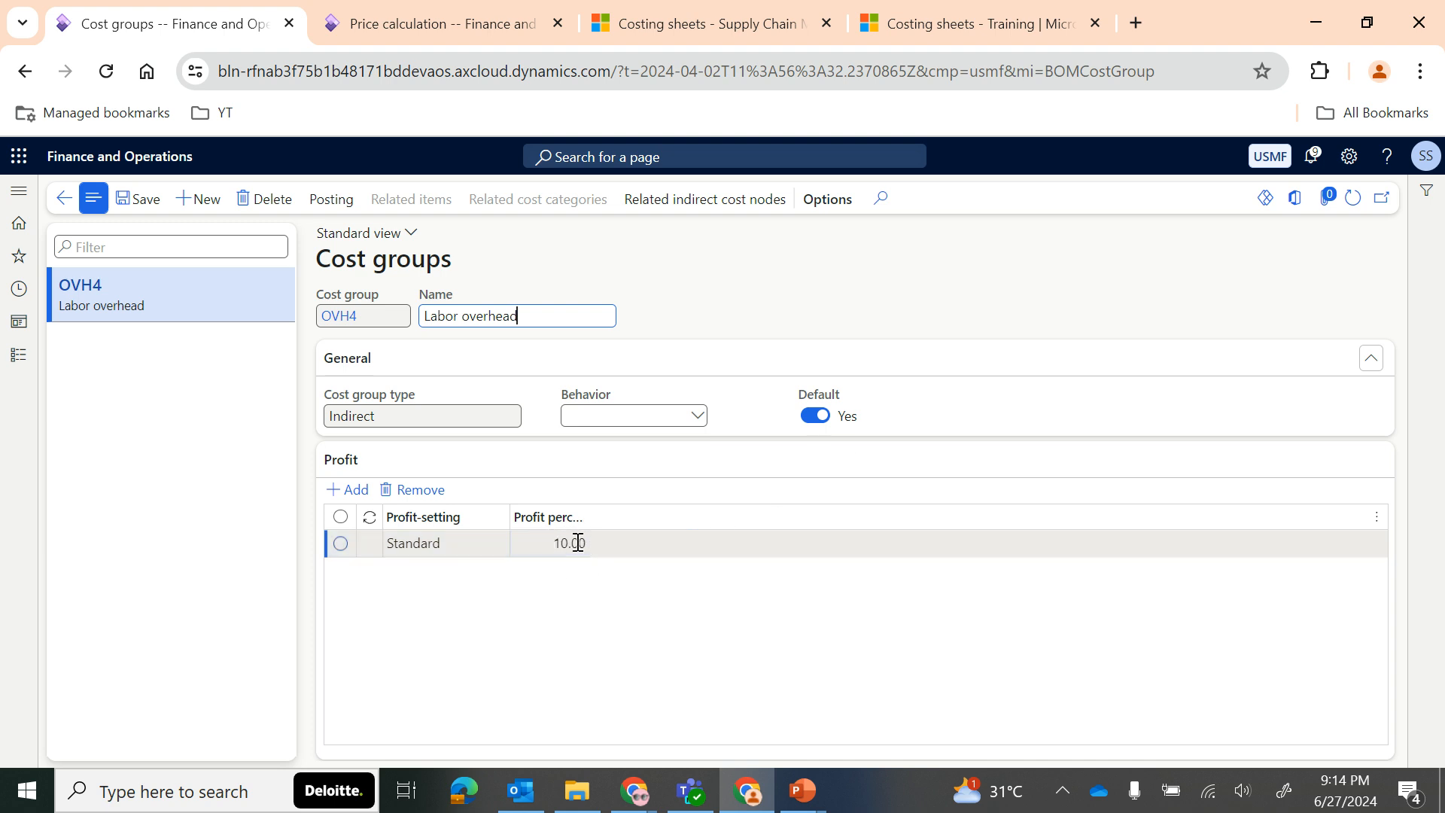
left_click(419, 34)
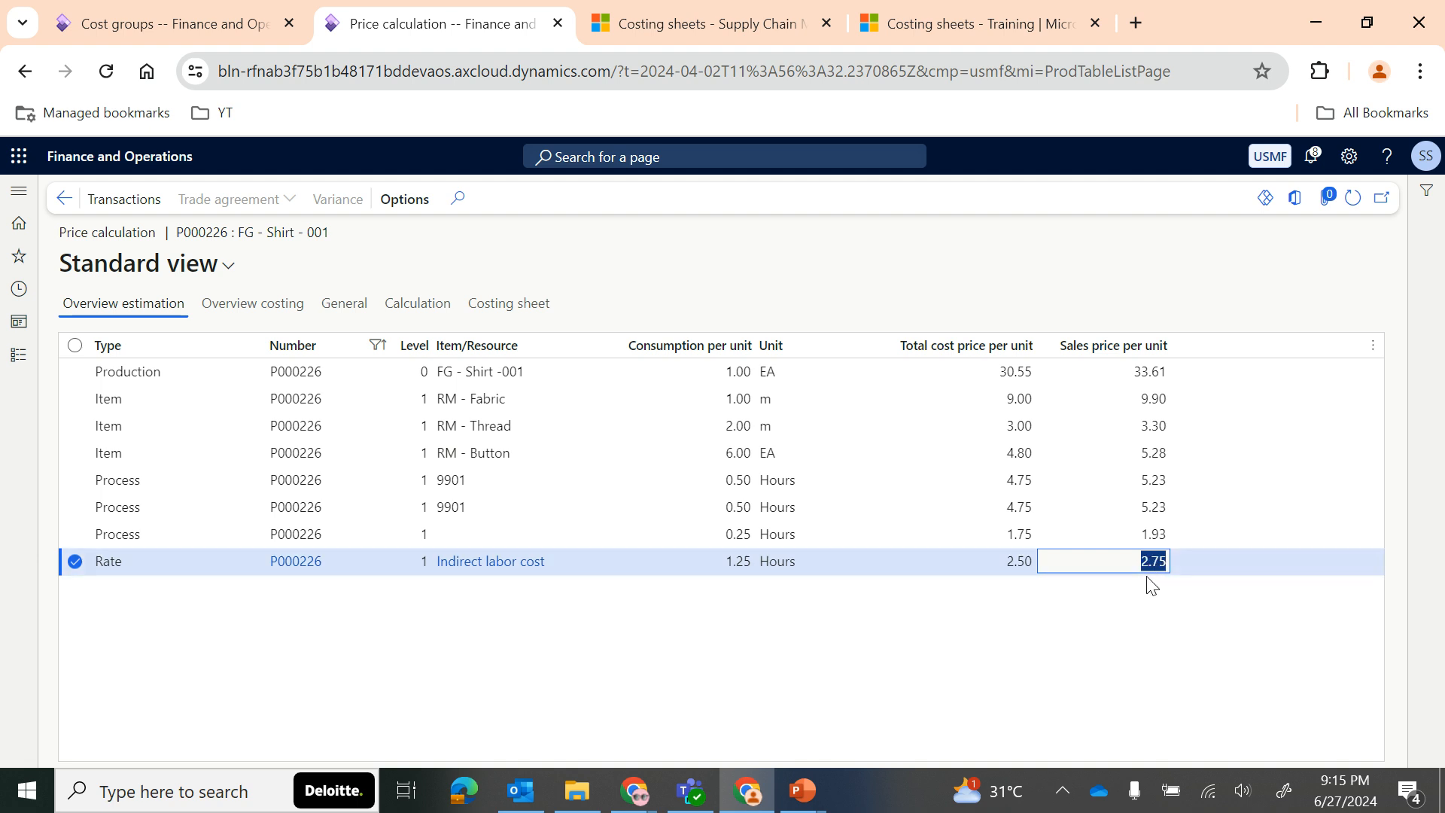
left_click(185, 25)
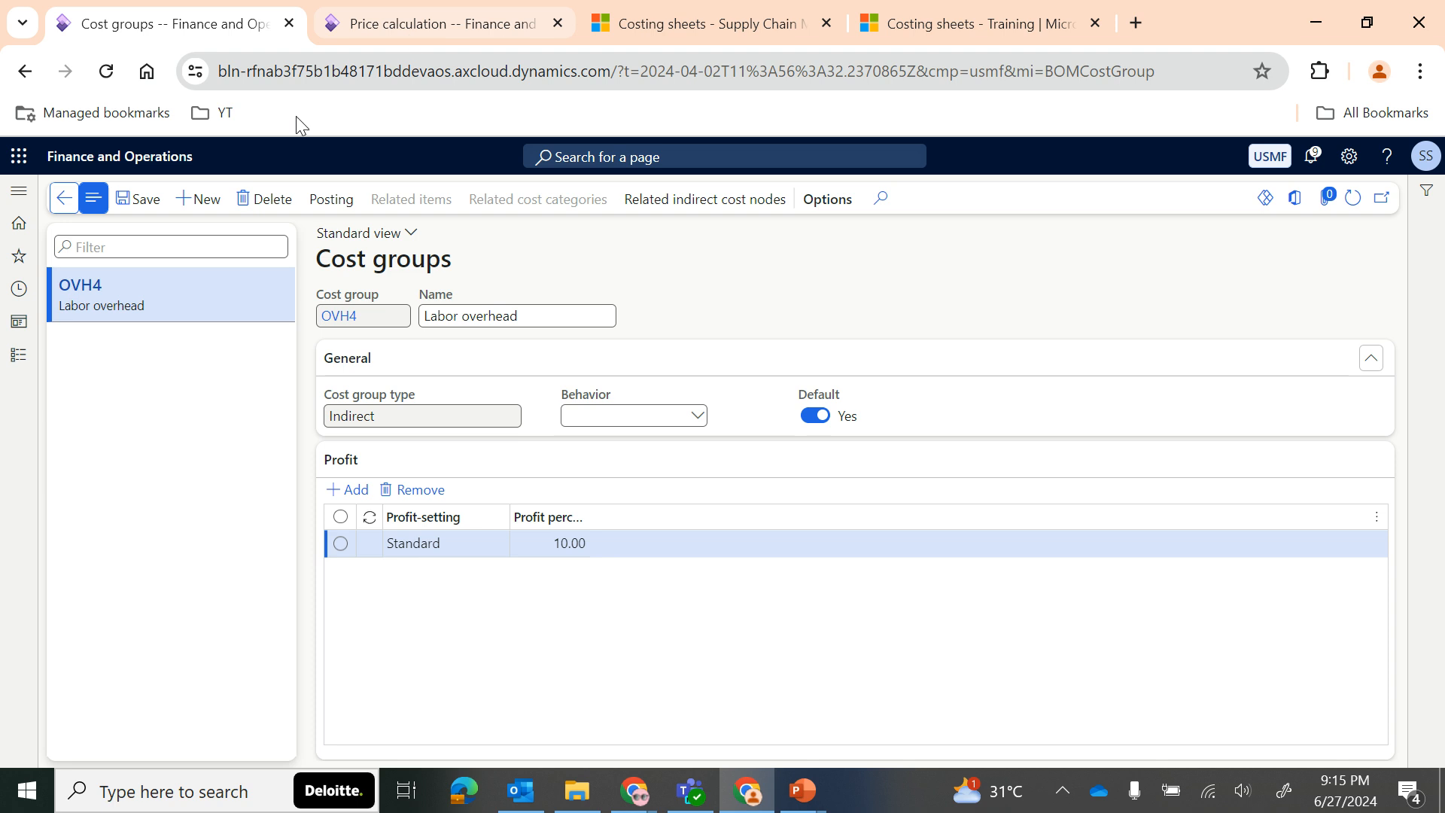
left_click(64, 198)
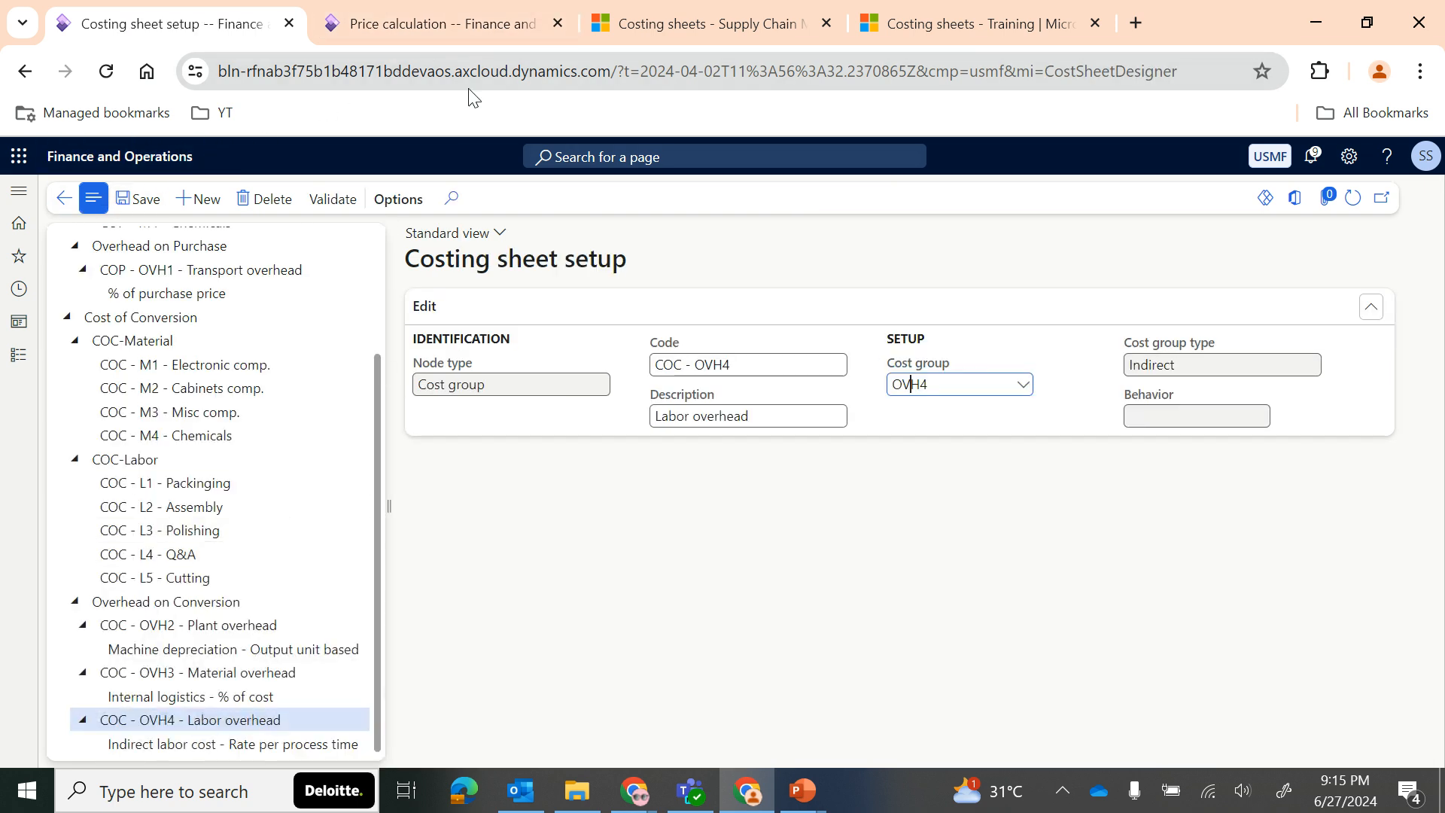
Step: Return to all production orders and reset the newest FG - Shirt -001 order's status to Created
left_click(437, 19)
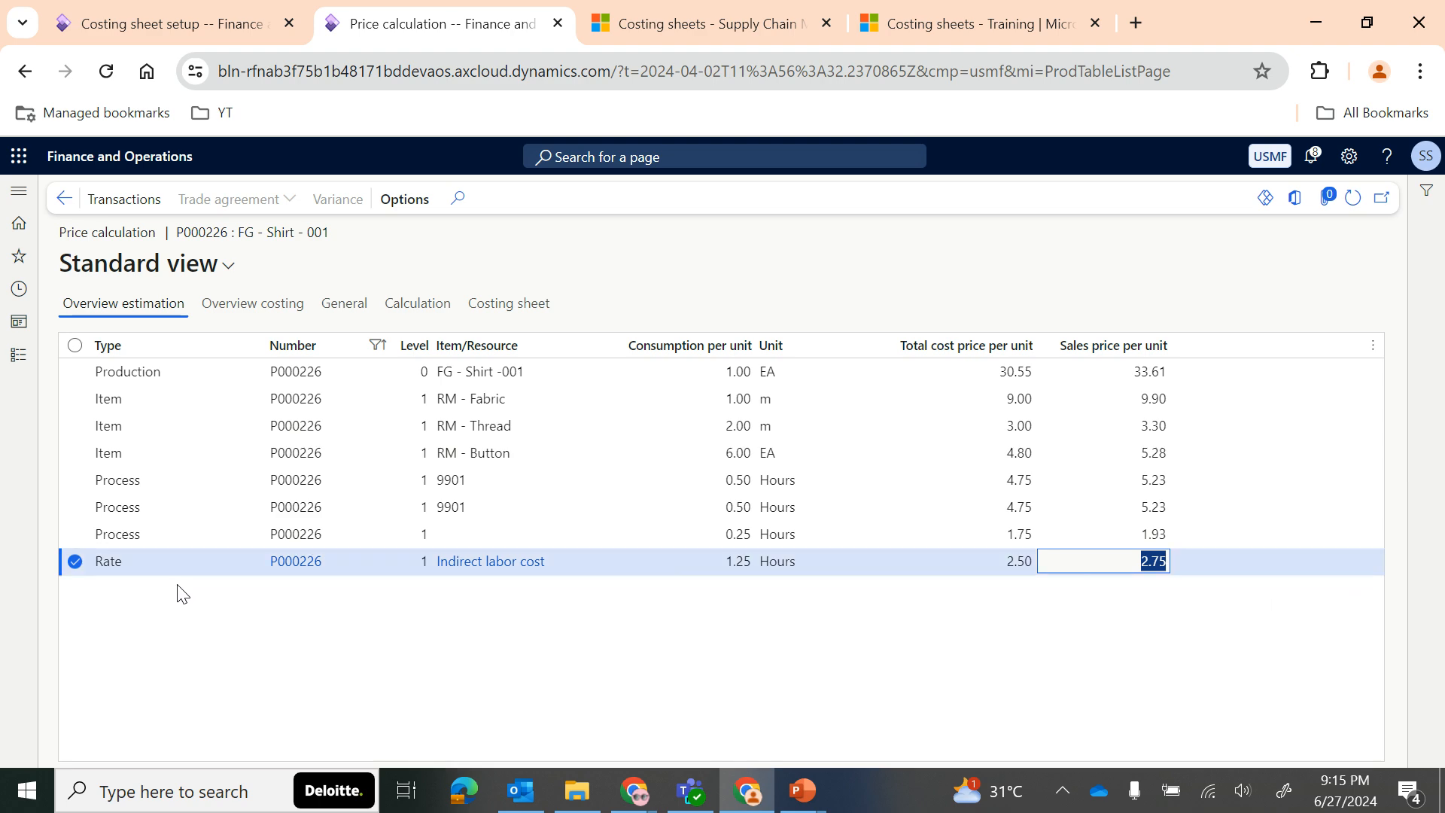
left_click(63, 198)
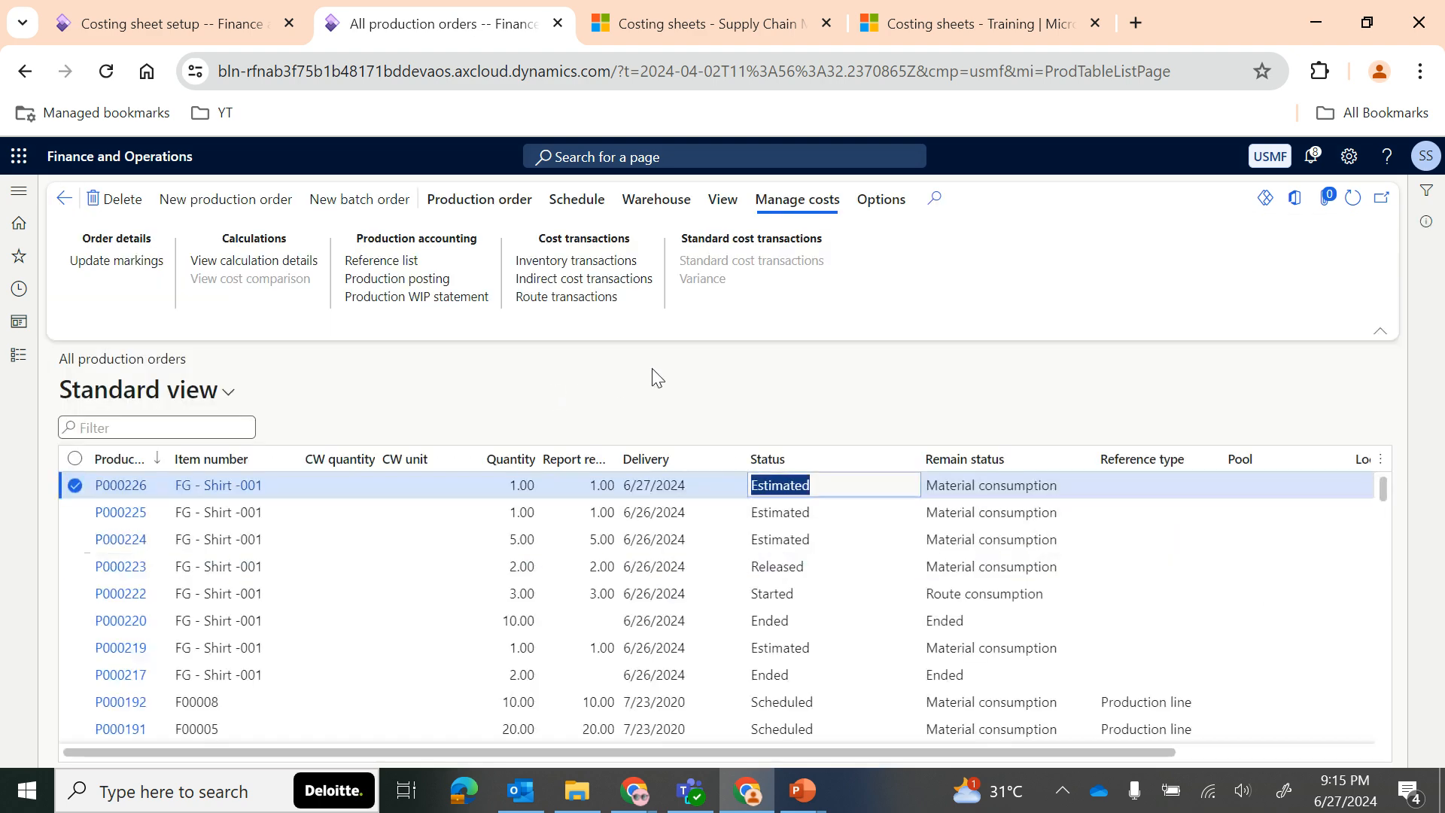
left_click(819, 489)
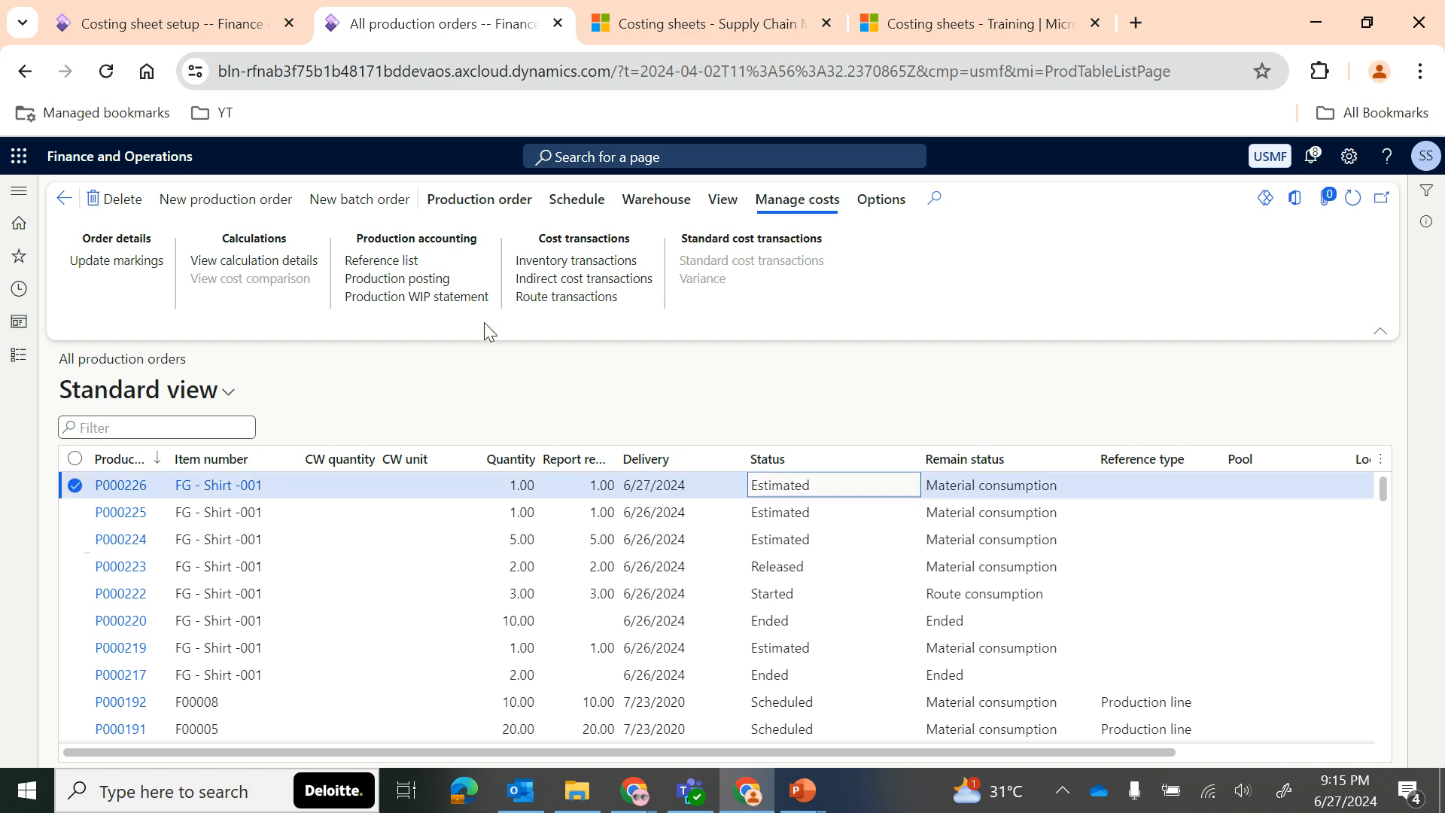
left_click(479, 201)
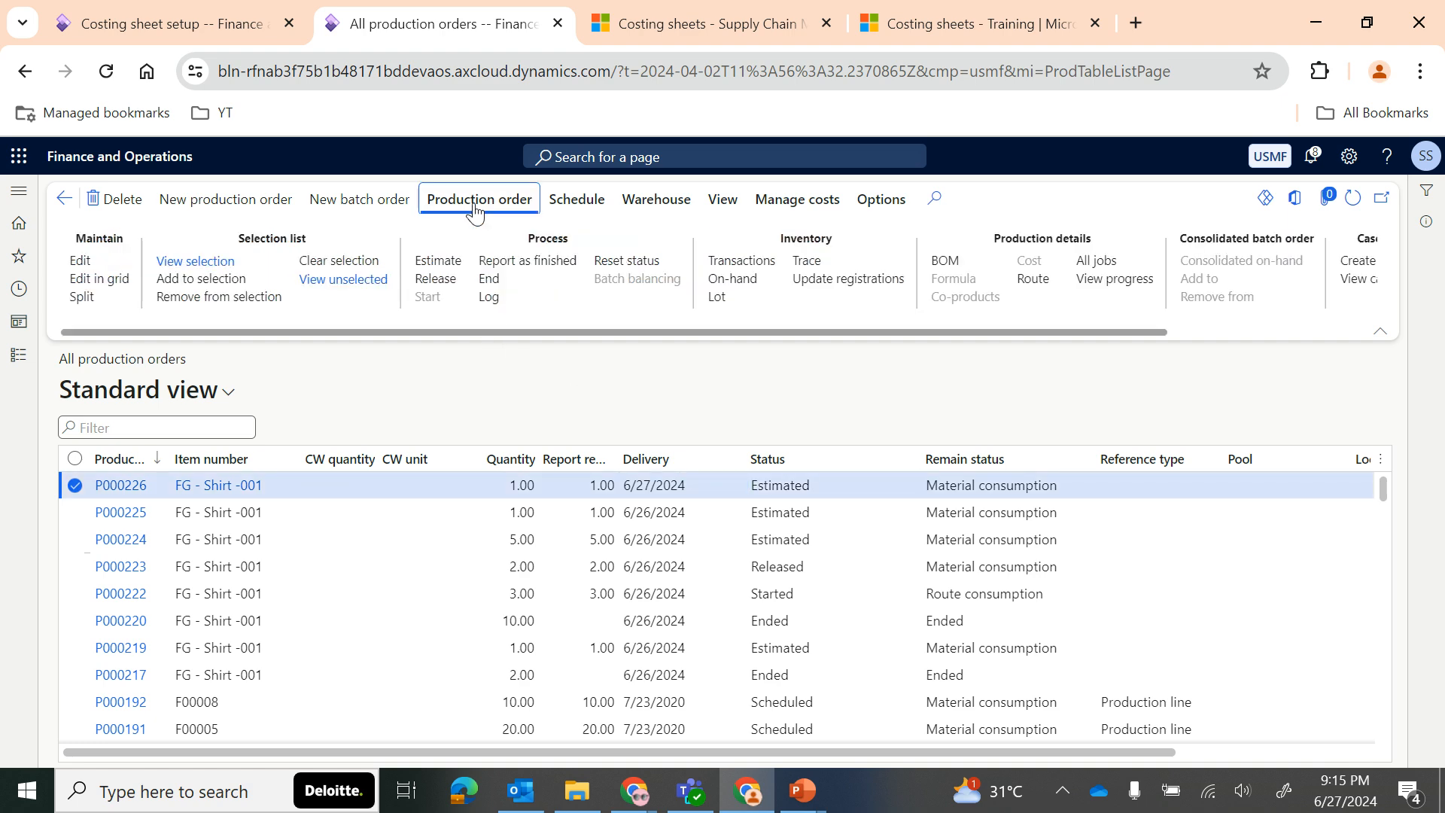
left_click(624, 267)
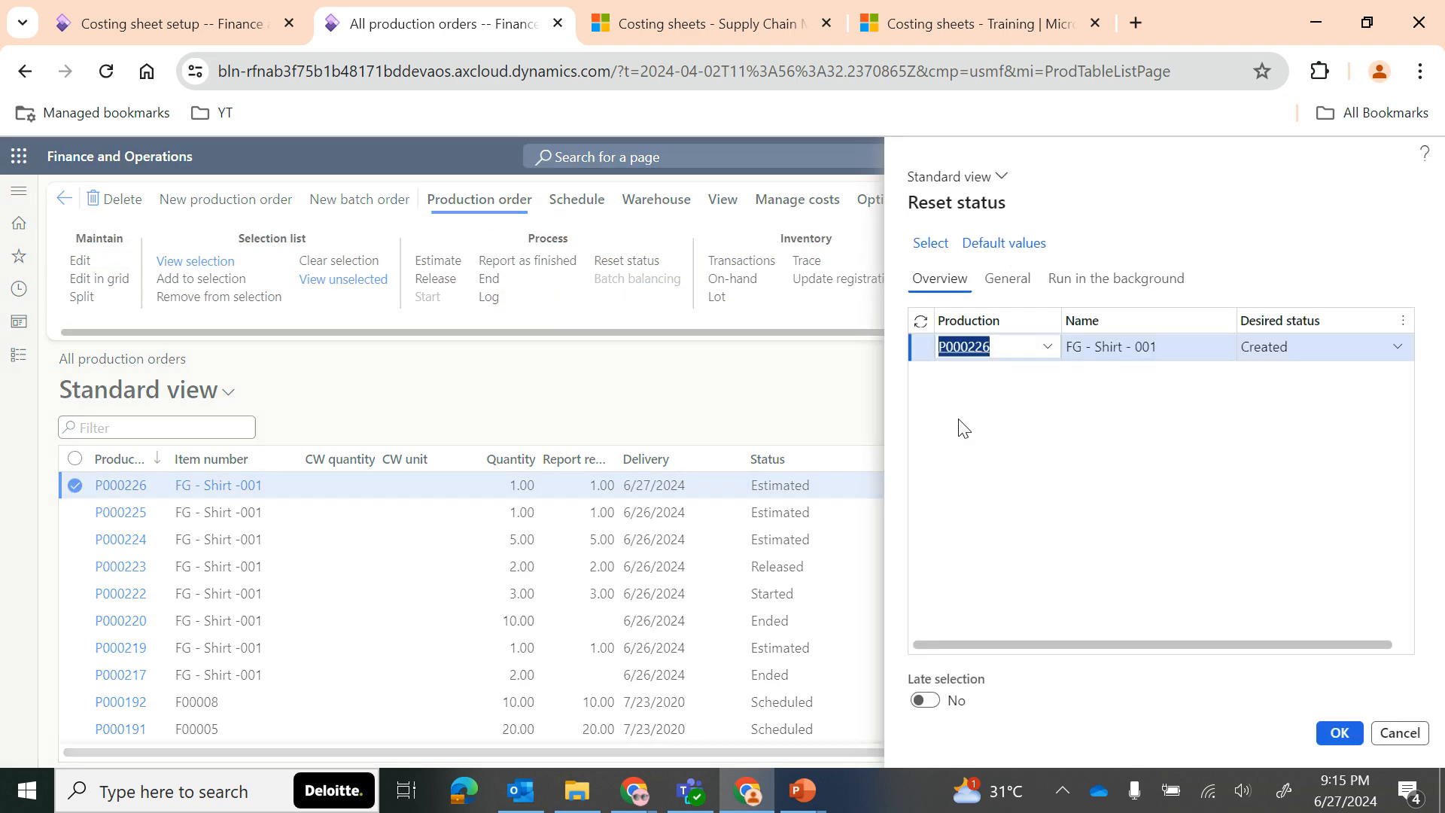
left_click(1340, 734)
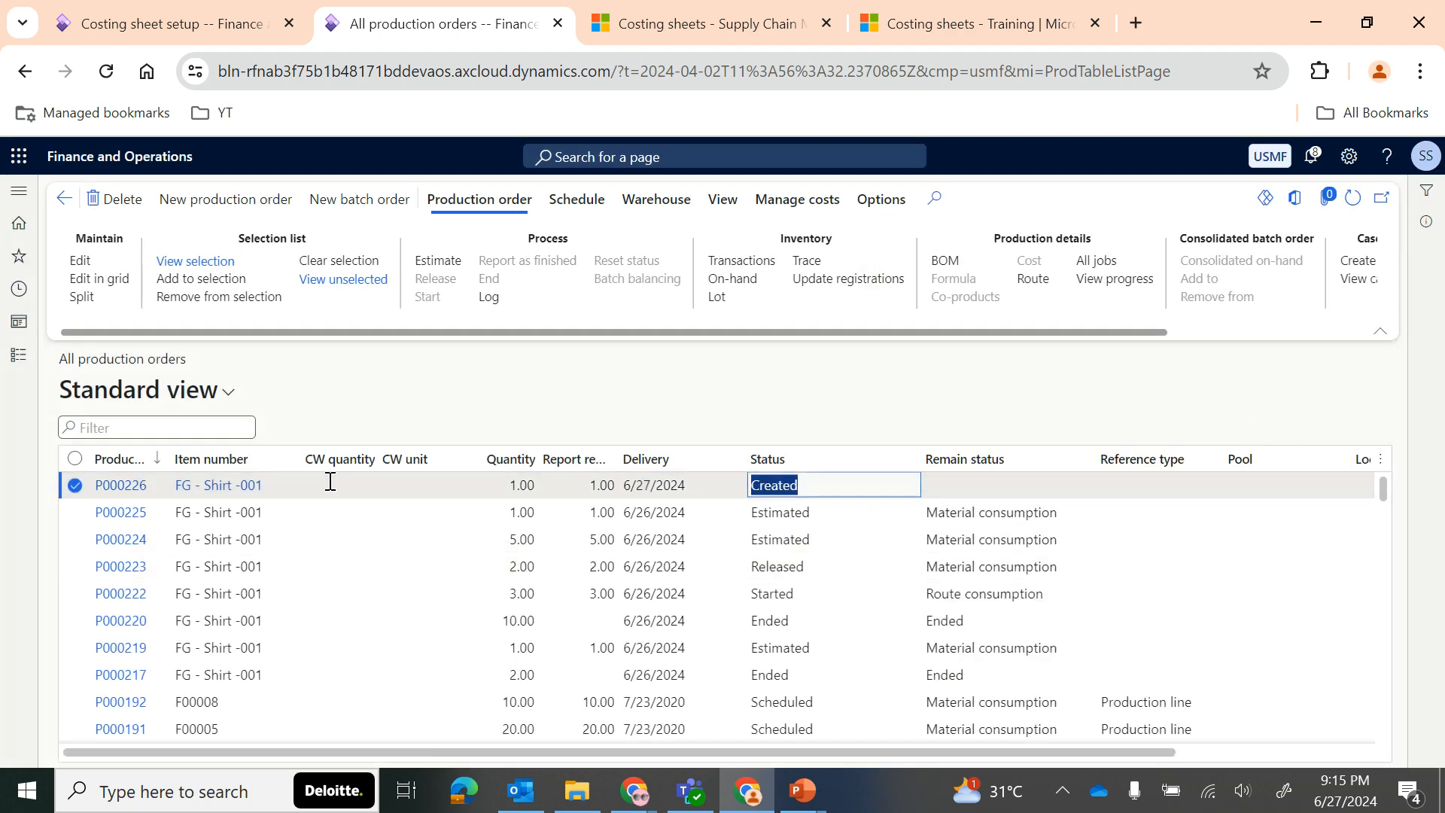
Step: In the costing sheet setup, start a new Cost group node from COC - OVH4 with the code Electricity Charges
left_click(197, 4)
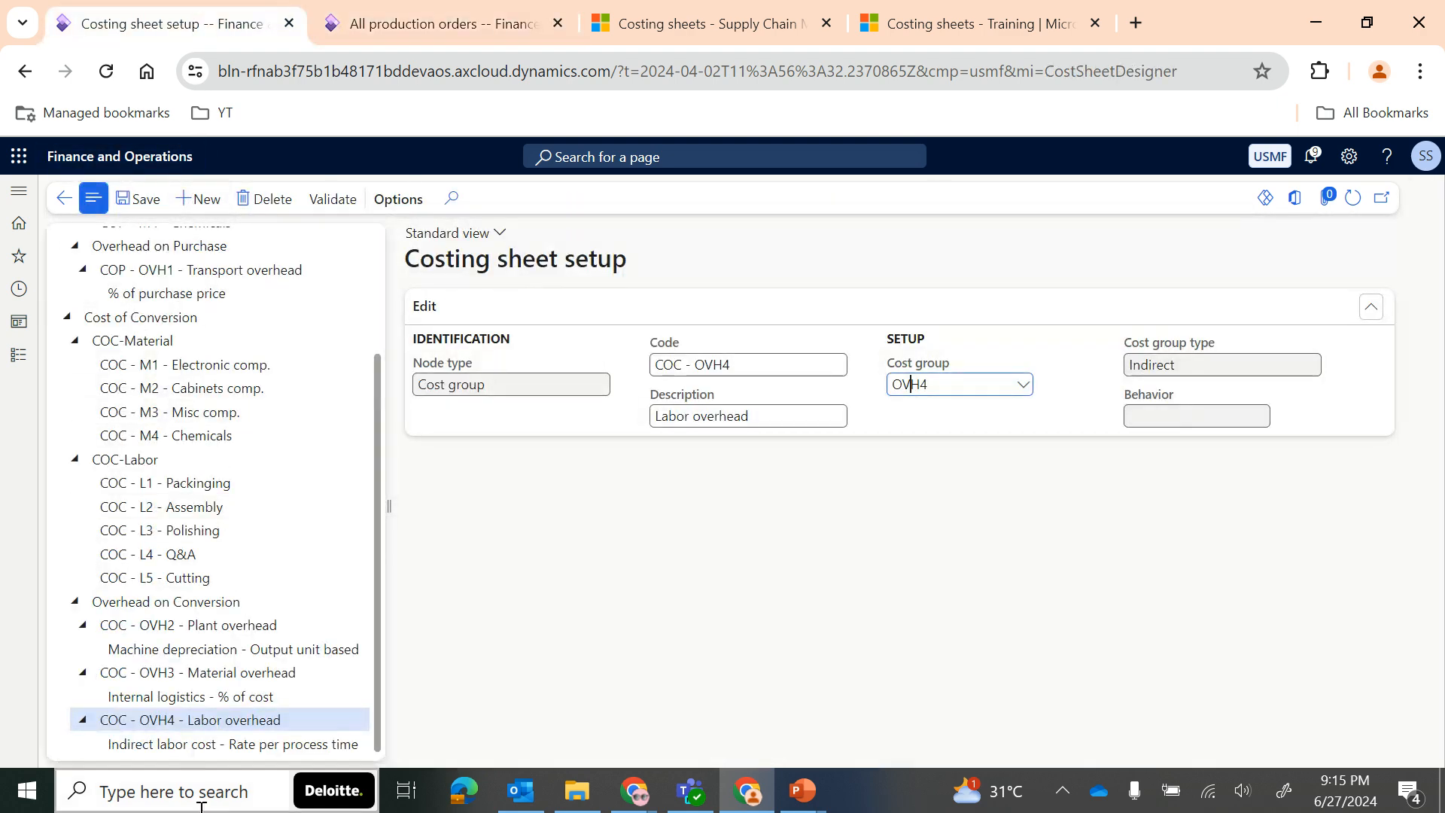
left_click(191, 719)
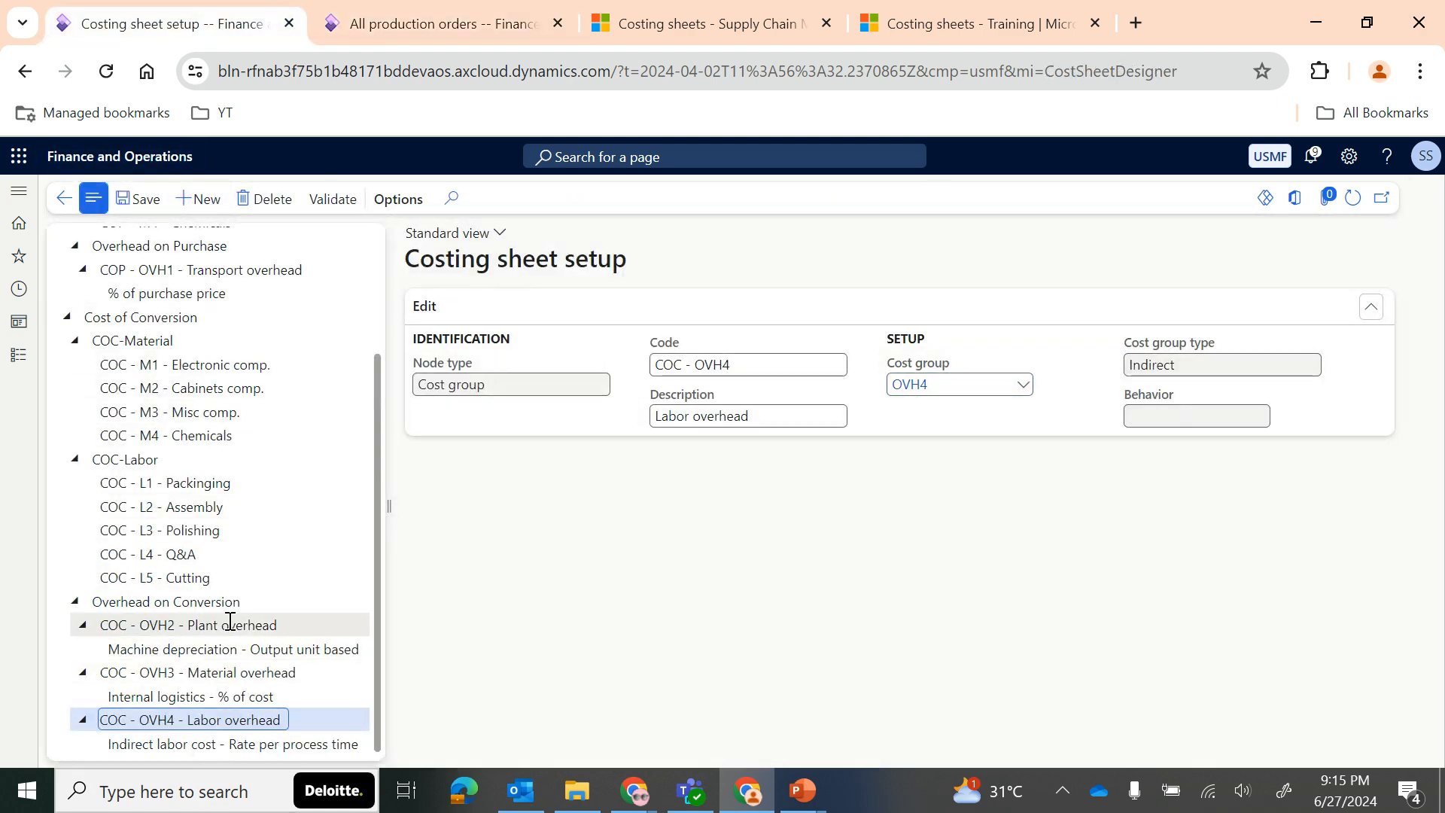
left_click(198, 199)
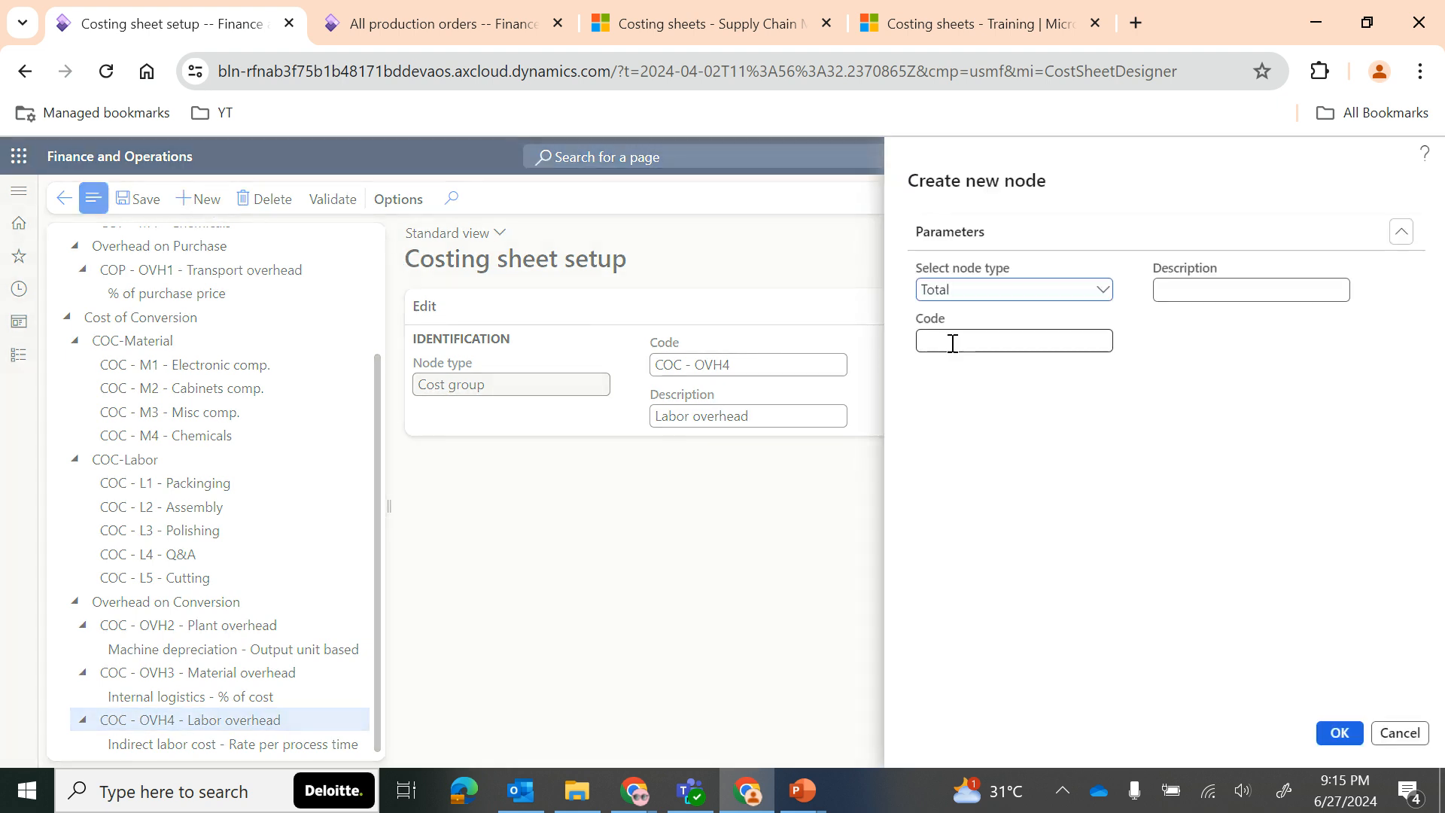
left_click(1102, 291)
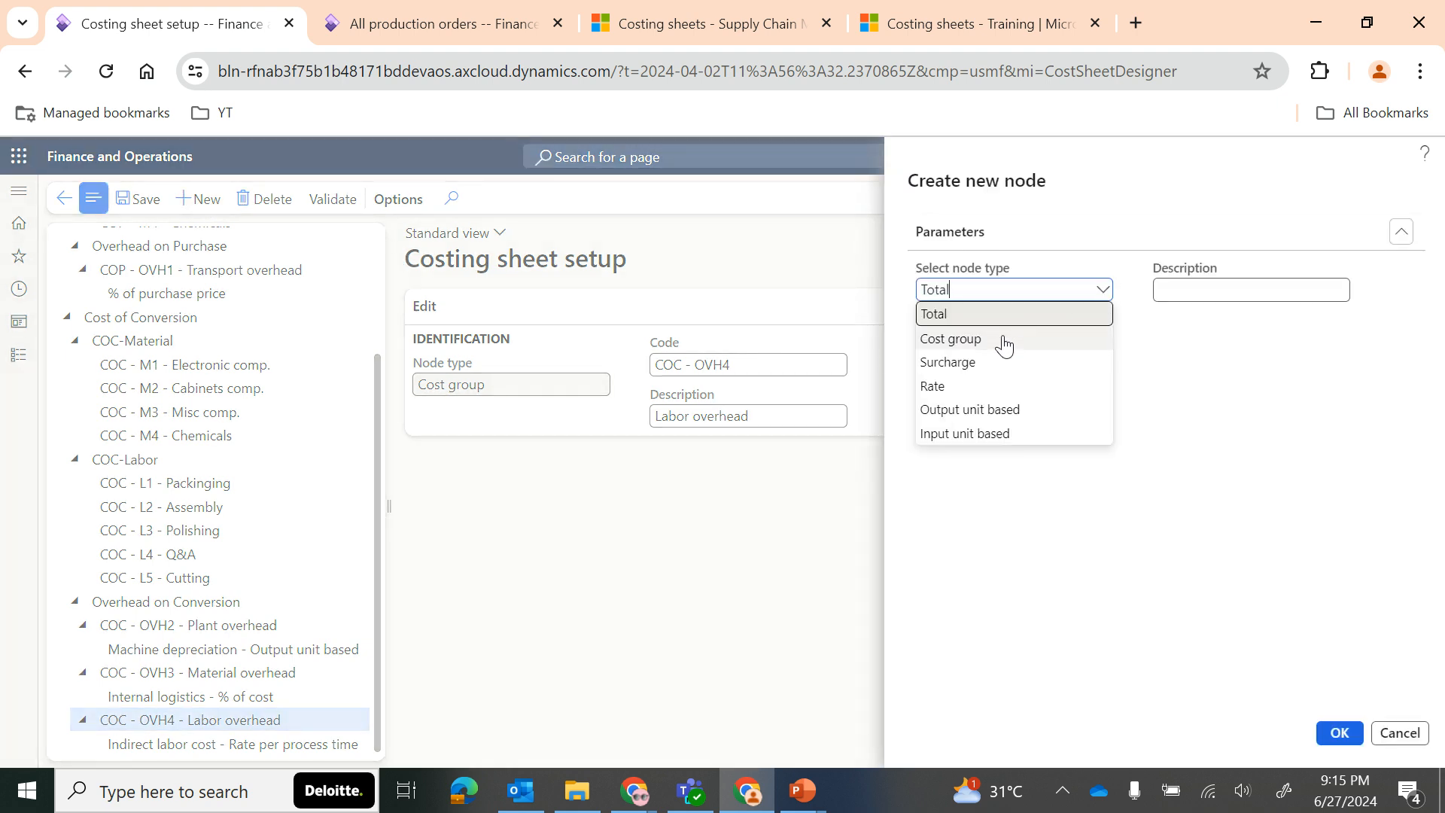
left_click(997, 337)
left_click(963, 340)
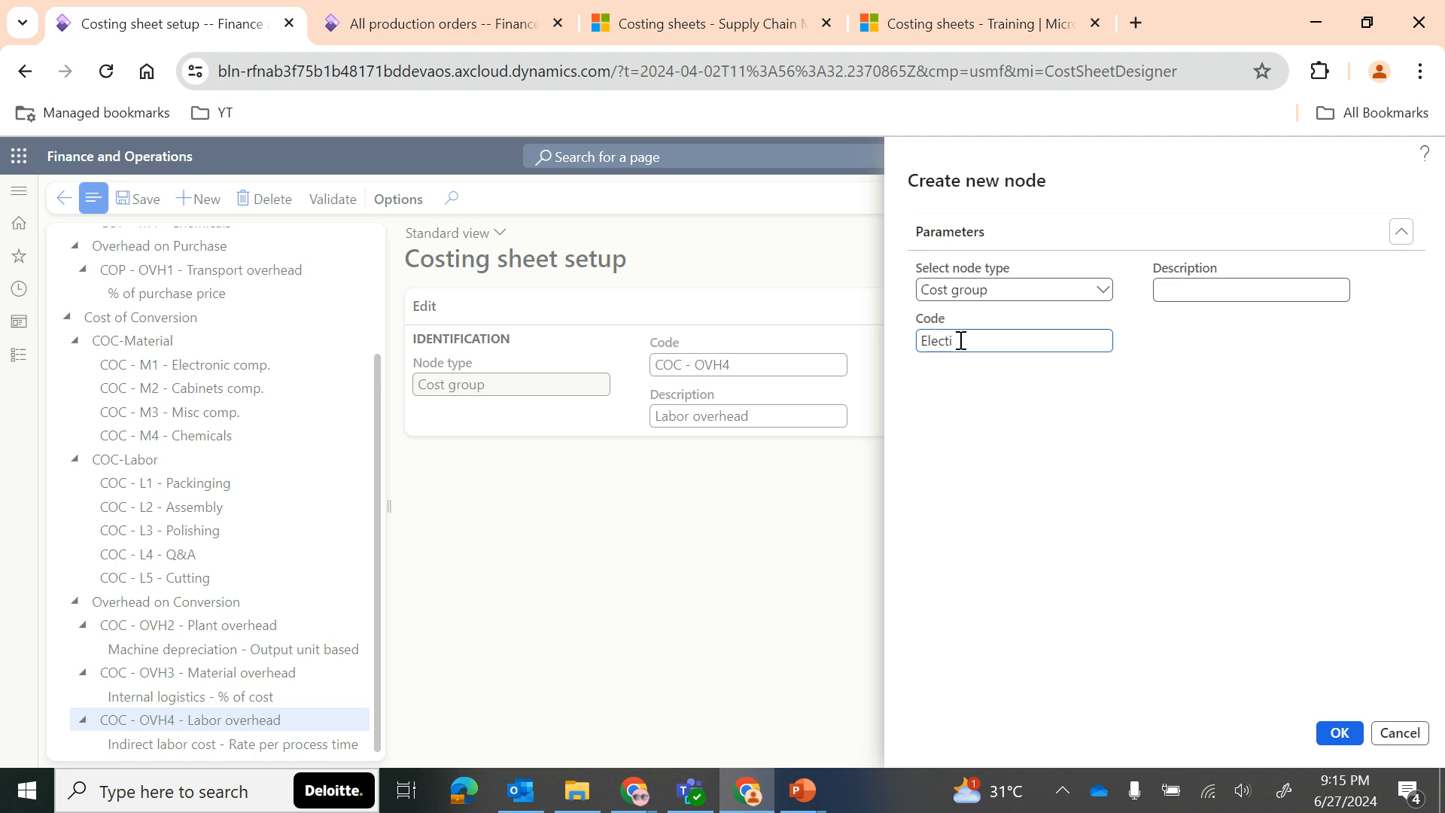
type("Electricity")
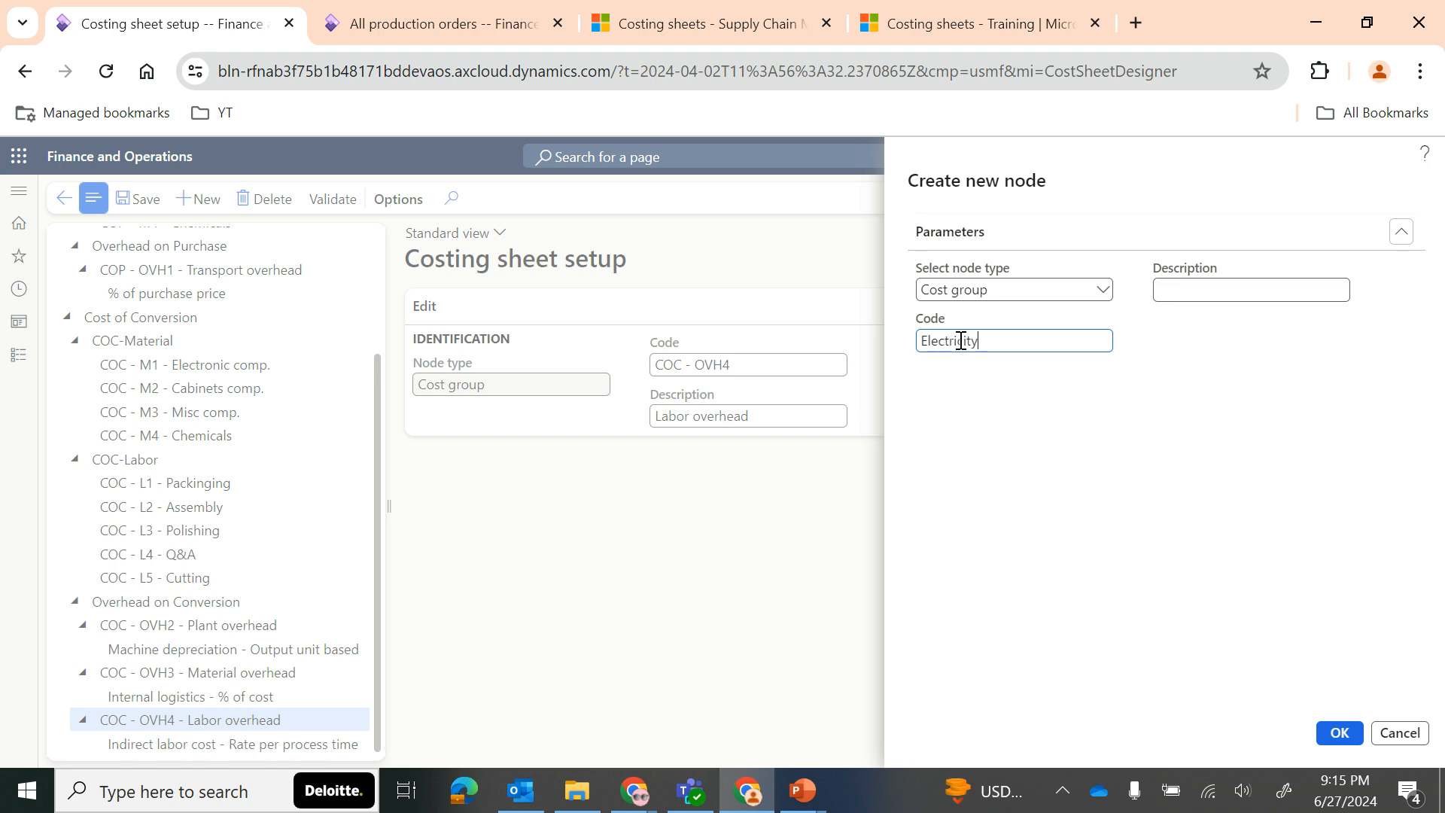
type(" Charges")
Step: Copy the code Electricity Charges into the new node's description and create the node
key("shift+Left")
key("shift+Left")
key("shift+Left")
key("shift+Left")
key("shift+Left")
key("shift+Left")
key("shift+Left")
key("shift+Left")
key("shift+Left")
key("shift+Left")
key("shift+Left")
key("shift+Left")
key("shift+Left")
key("shift+Left")
key("shift+Left")
key("shift+Left")
key("shift+Left")
key("shift+Left")
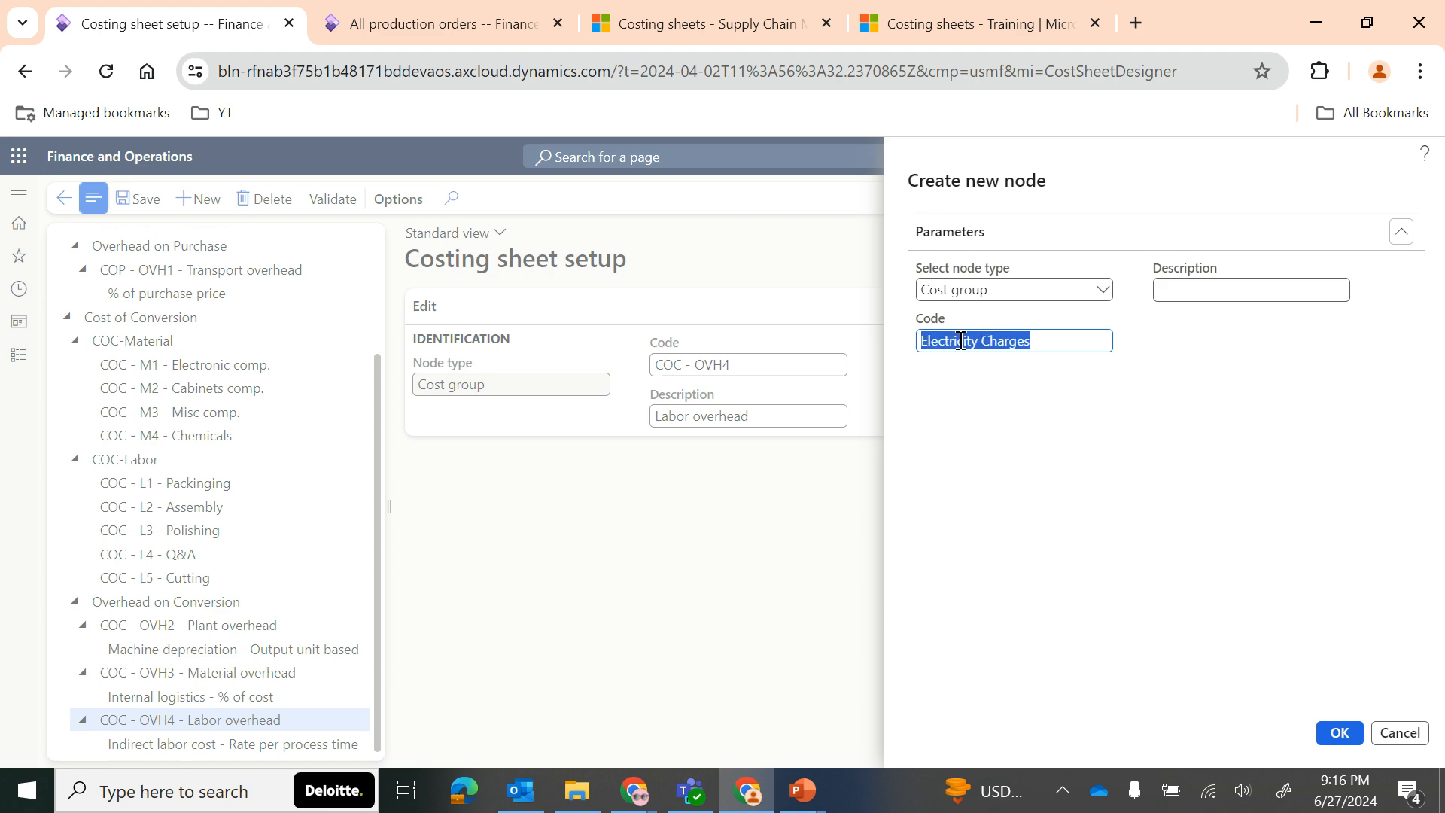
key("ctrl+c")
key("Tab")
key("ctrl+v")
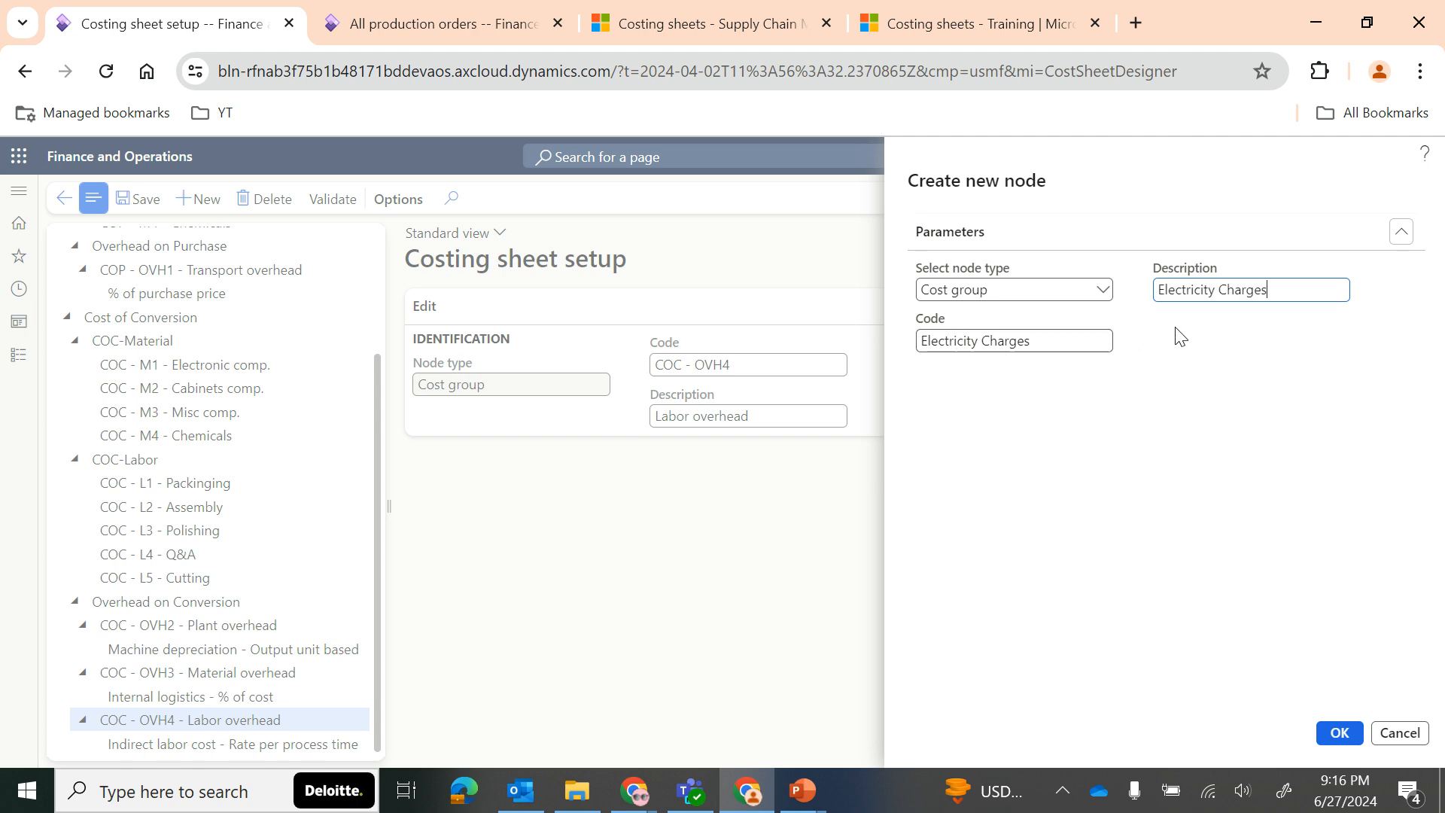
left_click(1340, 733)
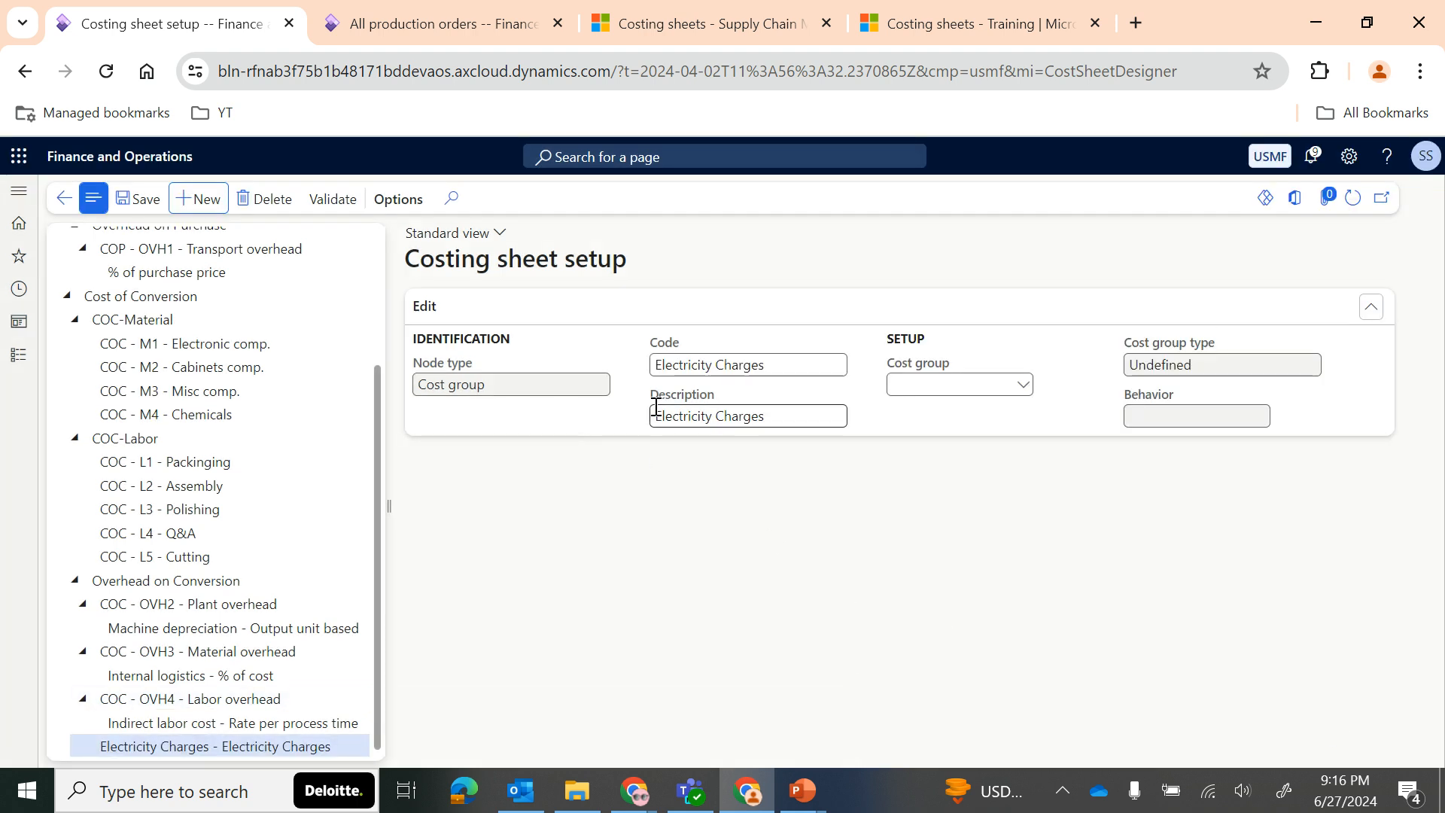
Step: Assign the indirect cost group E1 (Electricity) to the Electricity Charges node and save the costing sheet
left_click(1023, 384)
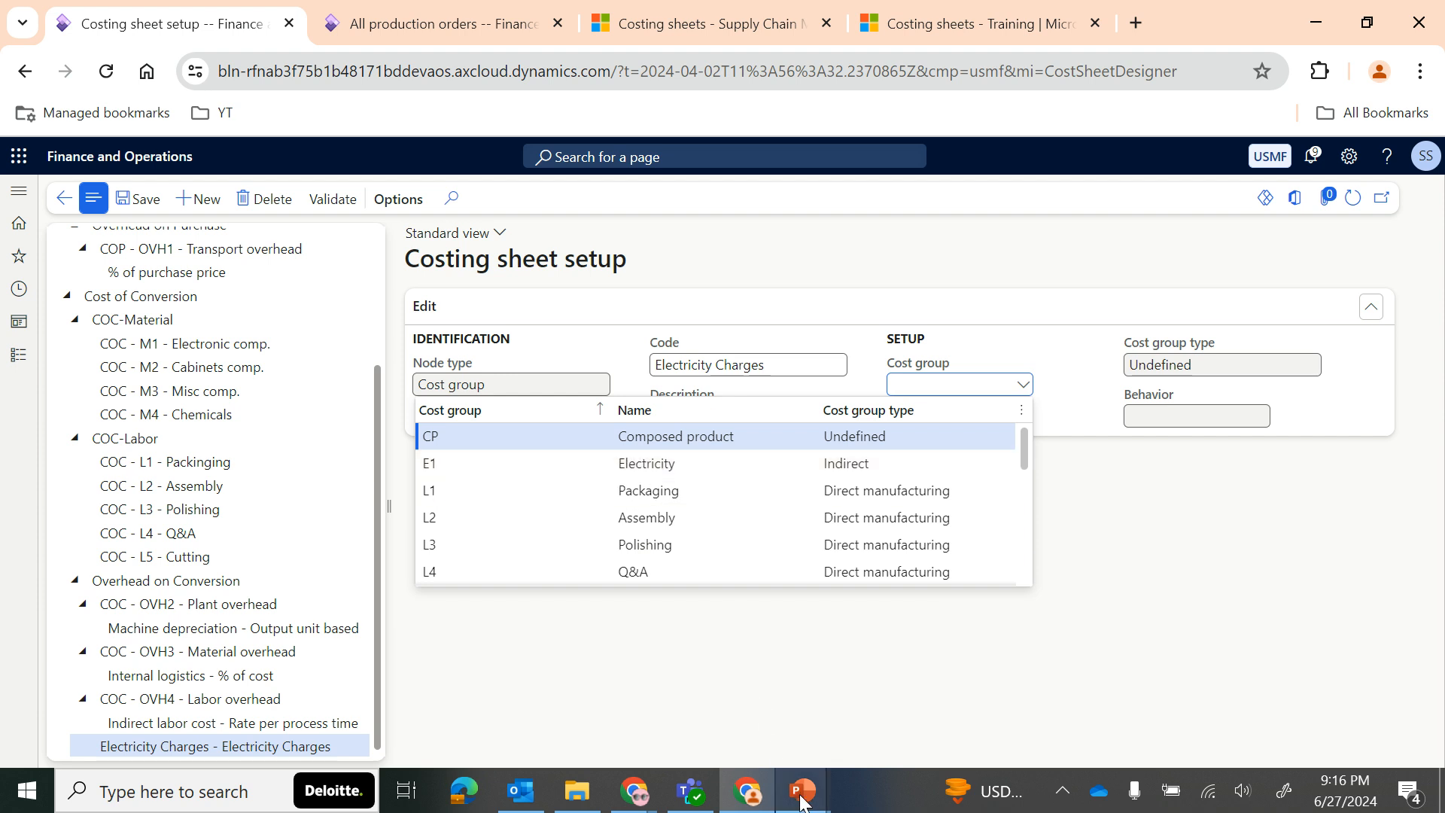
mouse_move(800, 795)
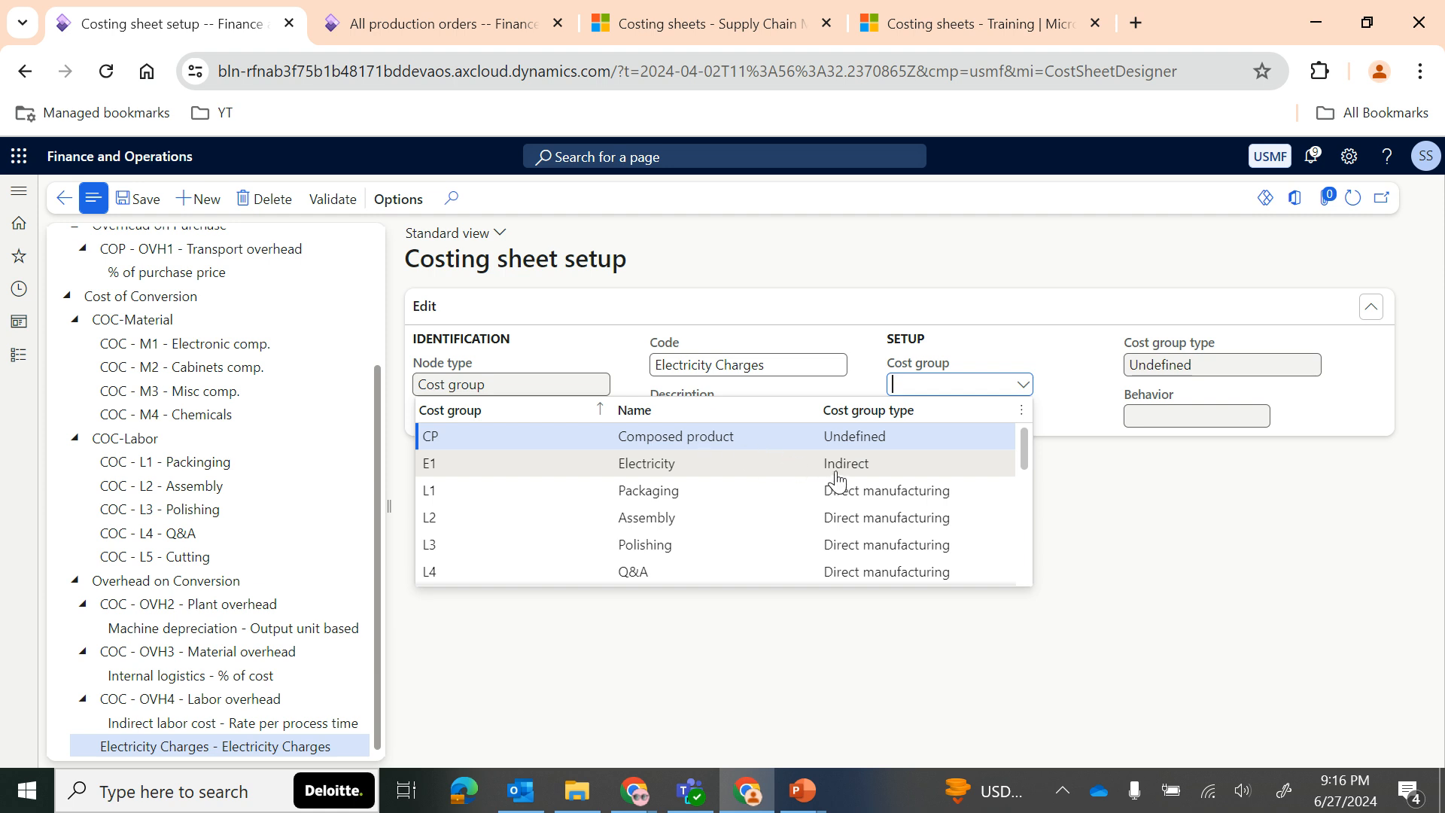
left_click(846, 468)
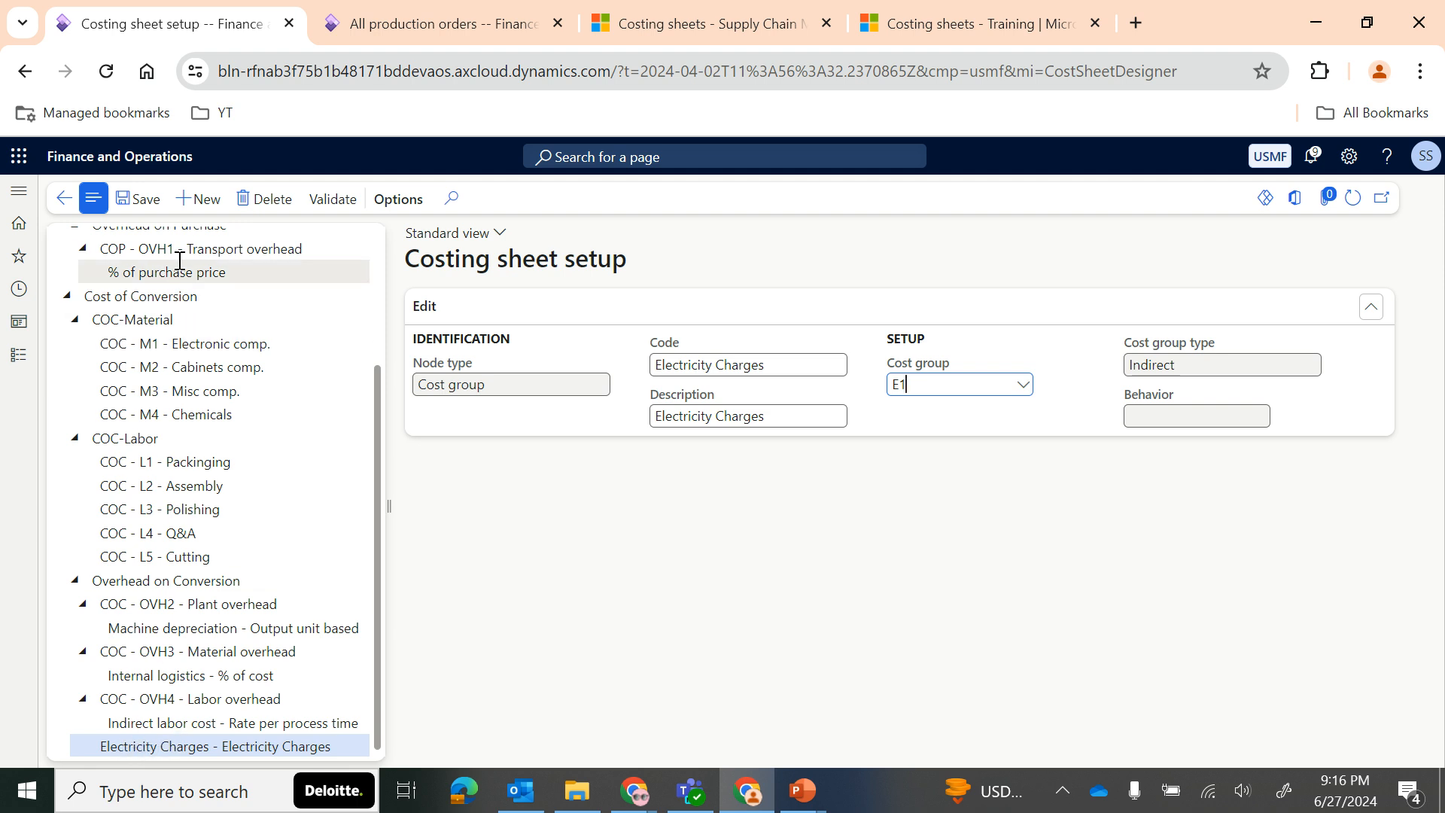
left_click(156, 207)
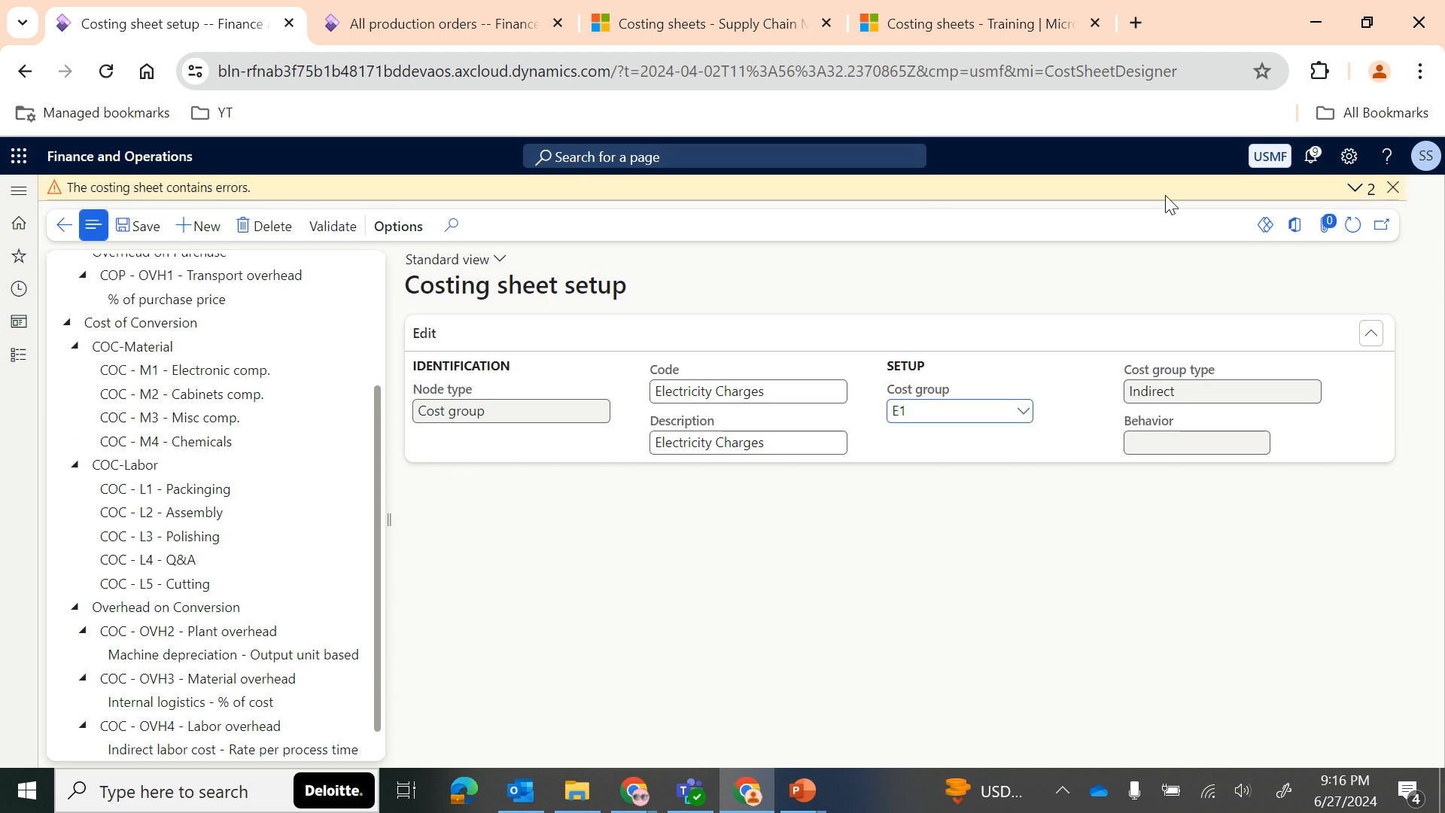
Step: Open the costing sheet's message details and read the warning for the Electricity Charges node
left_click(1359, 188)
left_click(1343, 213)
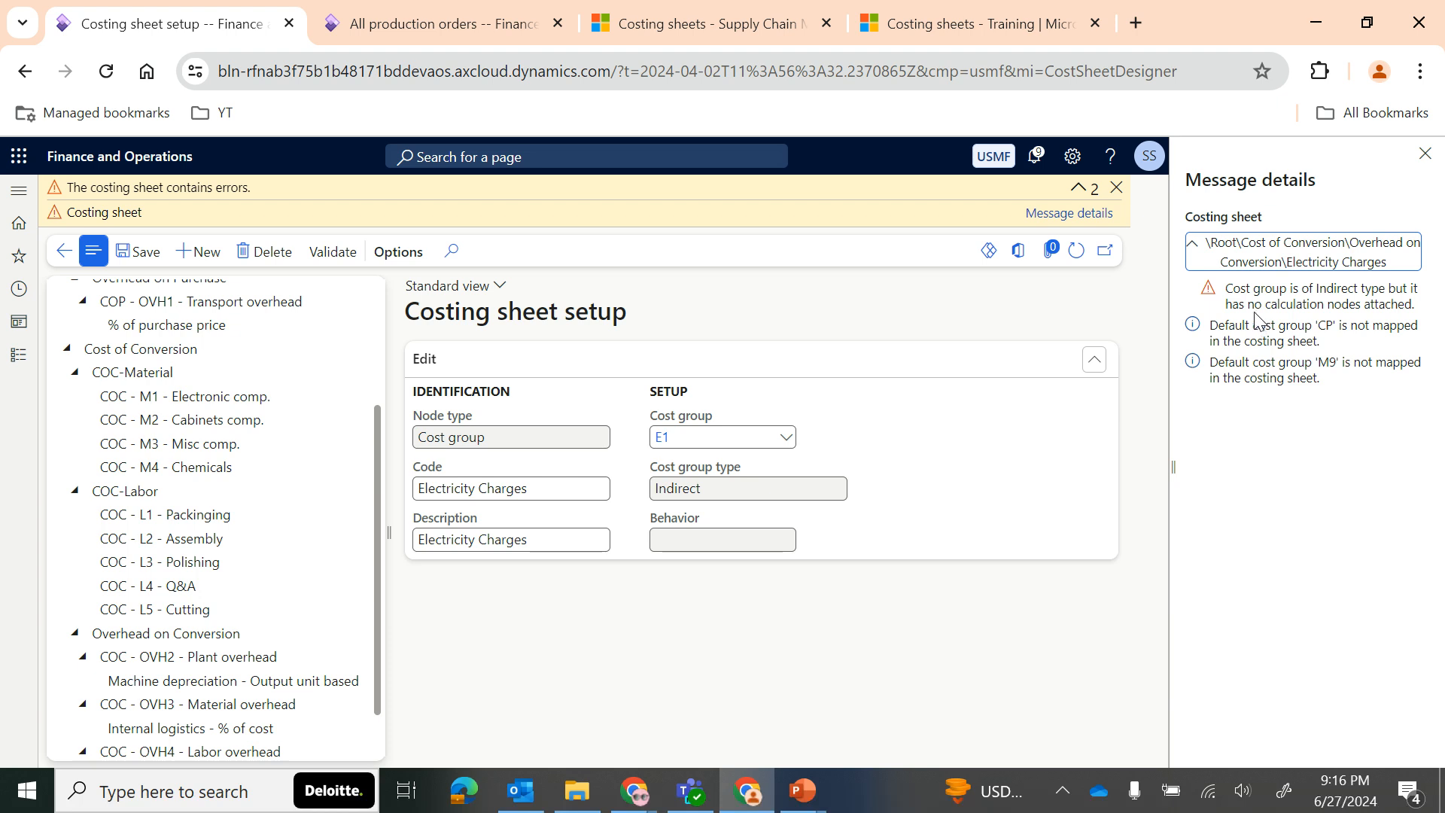
left_click_drag(1248, 304, 1402, 304)
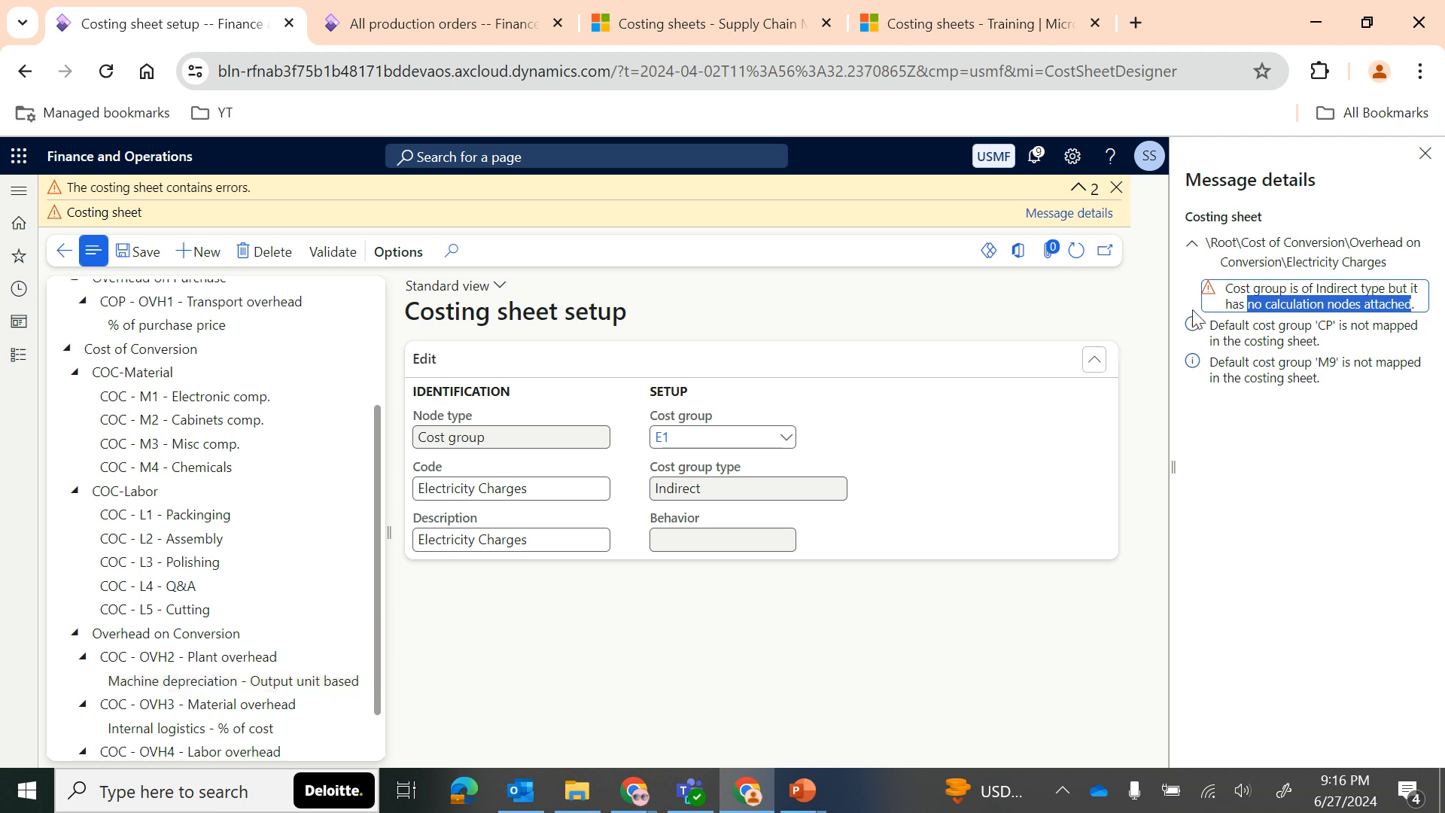
Step: Close the message details and start a new Rate node under Electricity Charges with the code Electricity rate
left_click(1424, 155)
left_click(1393, 187)
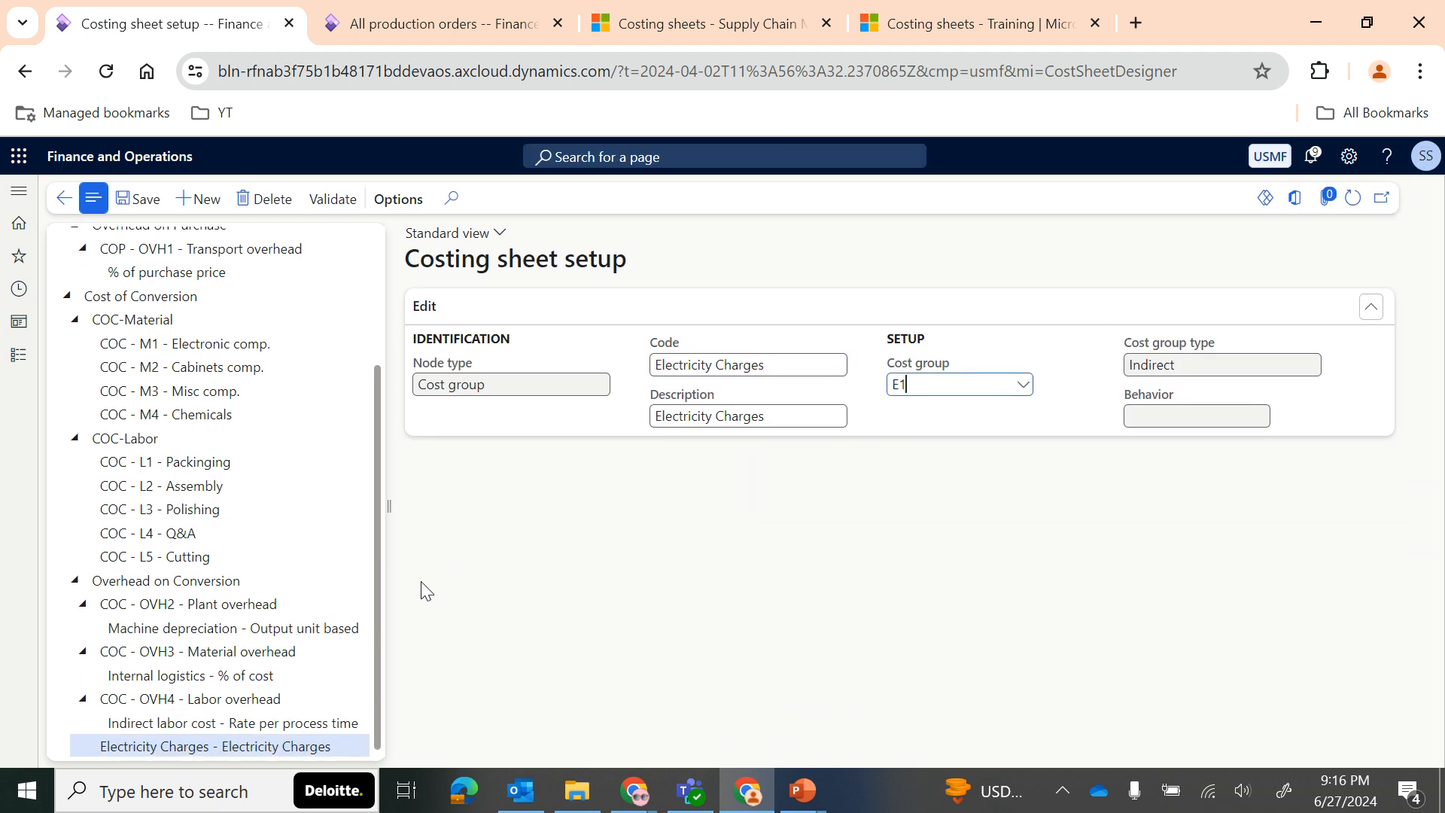
left_click(223, 747)
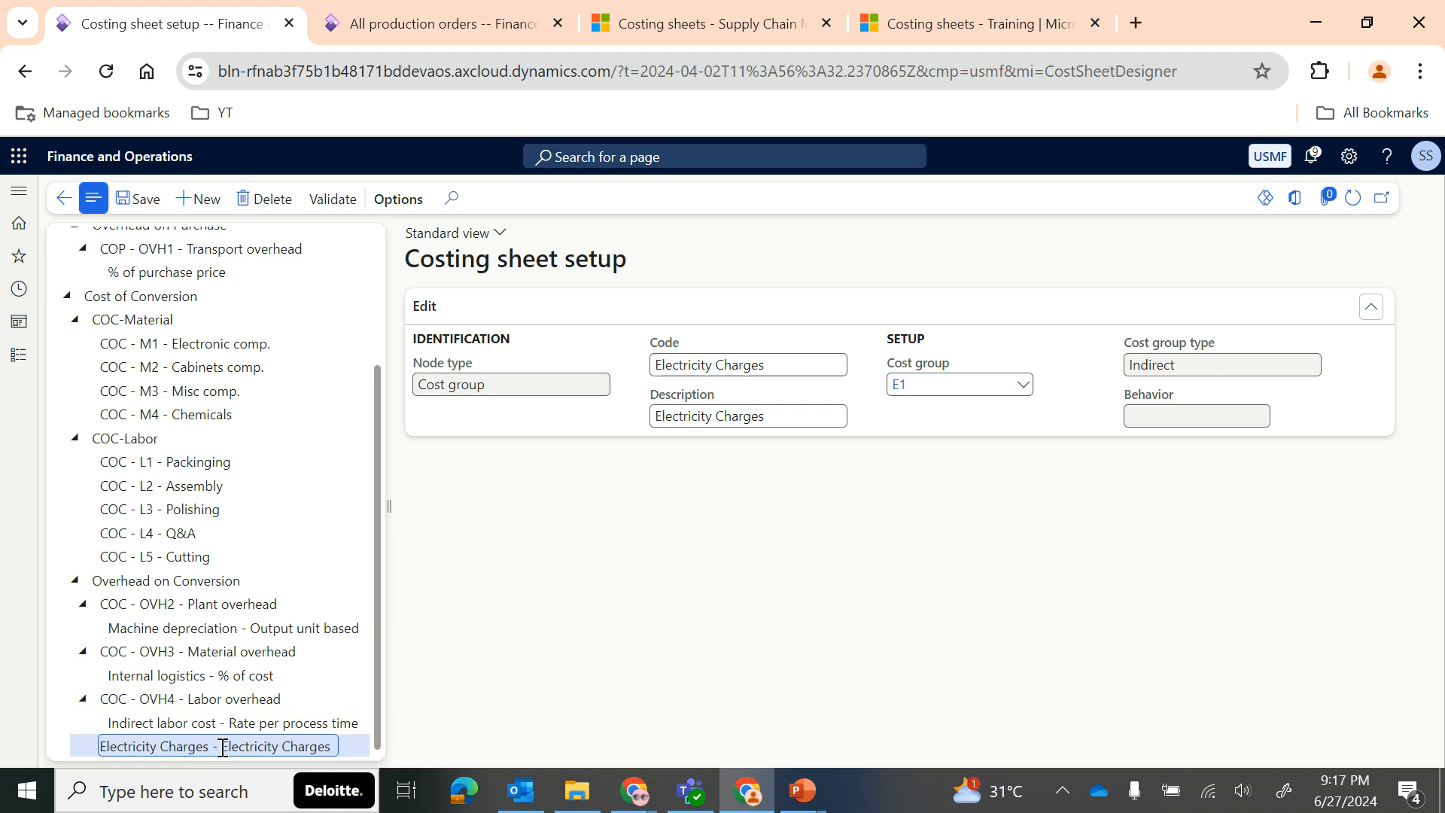
left_click(209, 211)
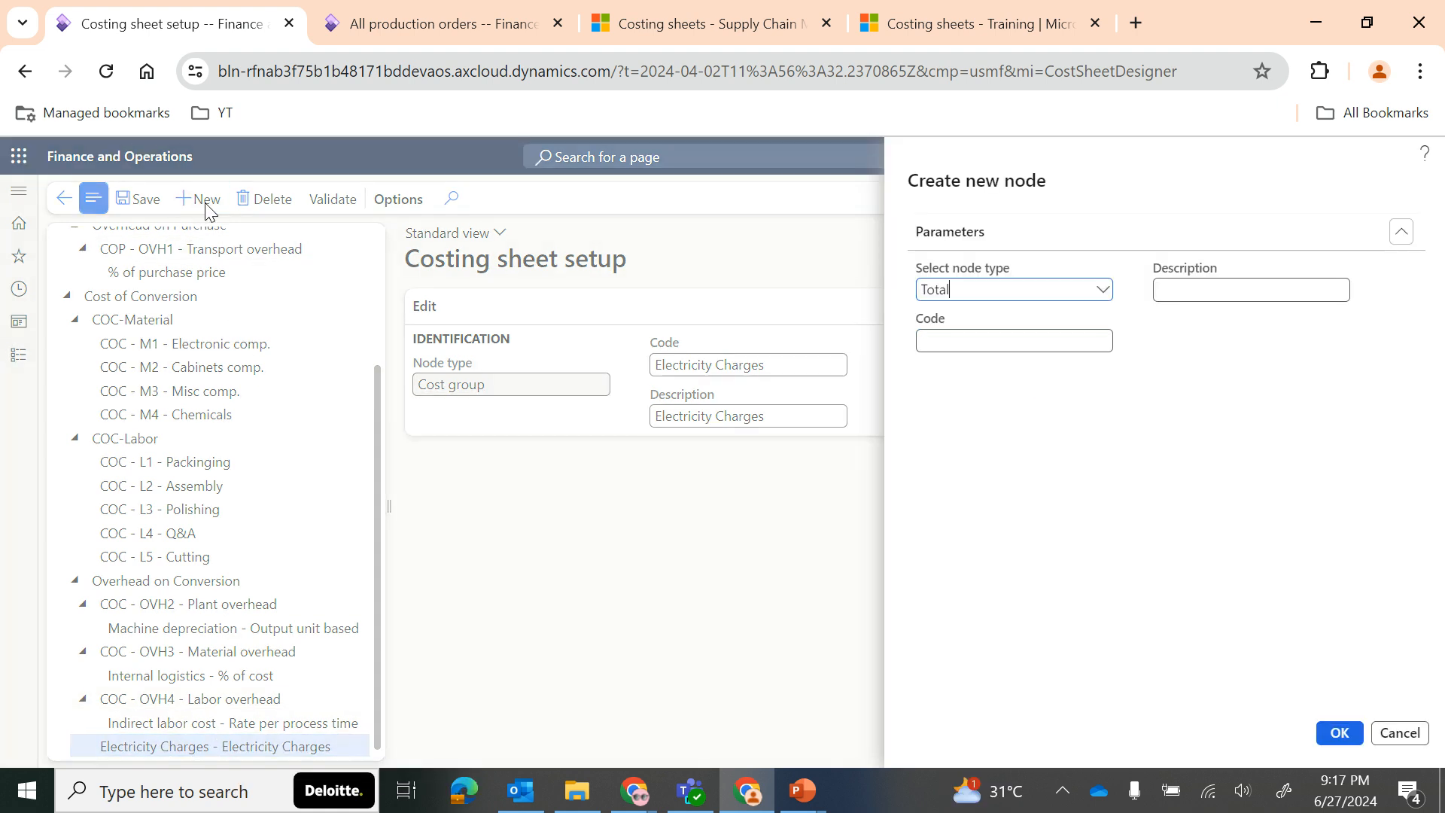
left_click(1101, 291)
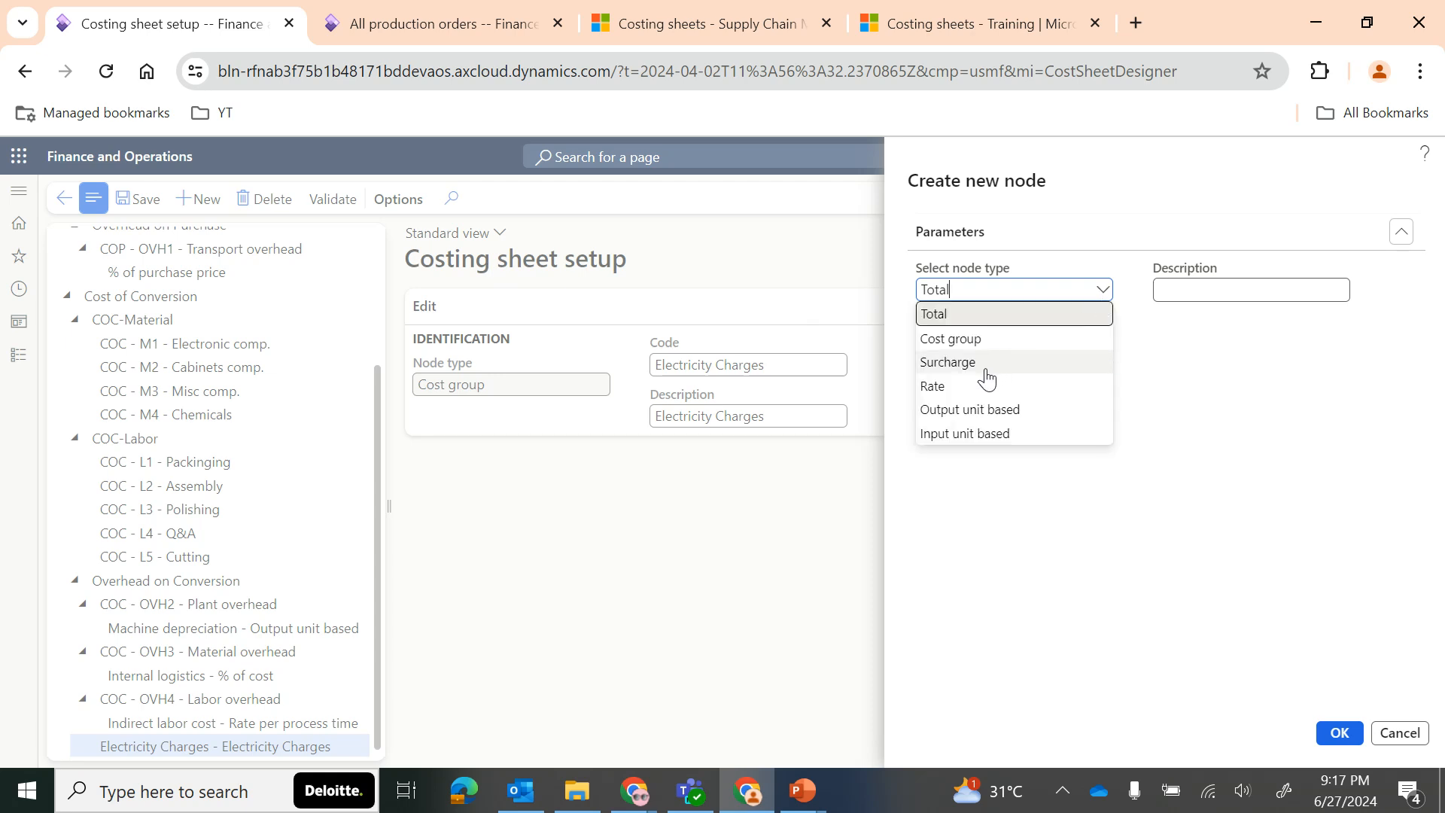
left_click(969, 387)
left_click(1029, 342)
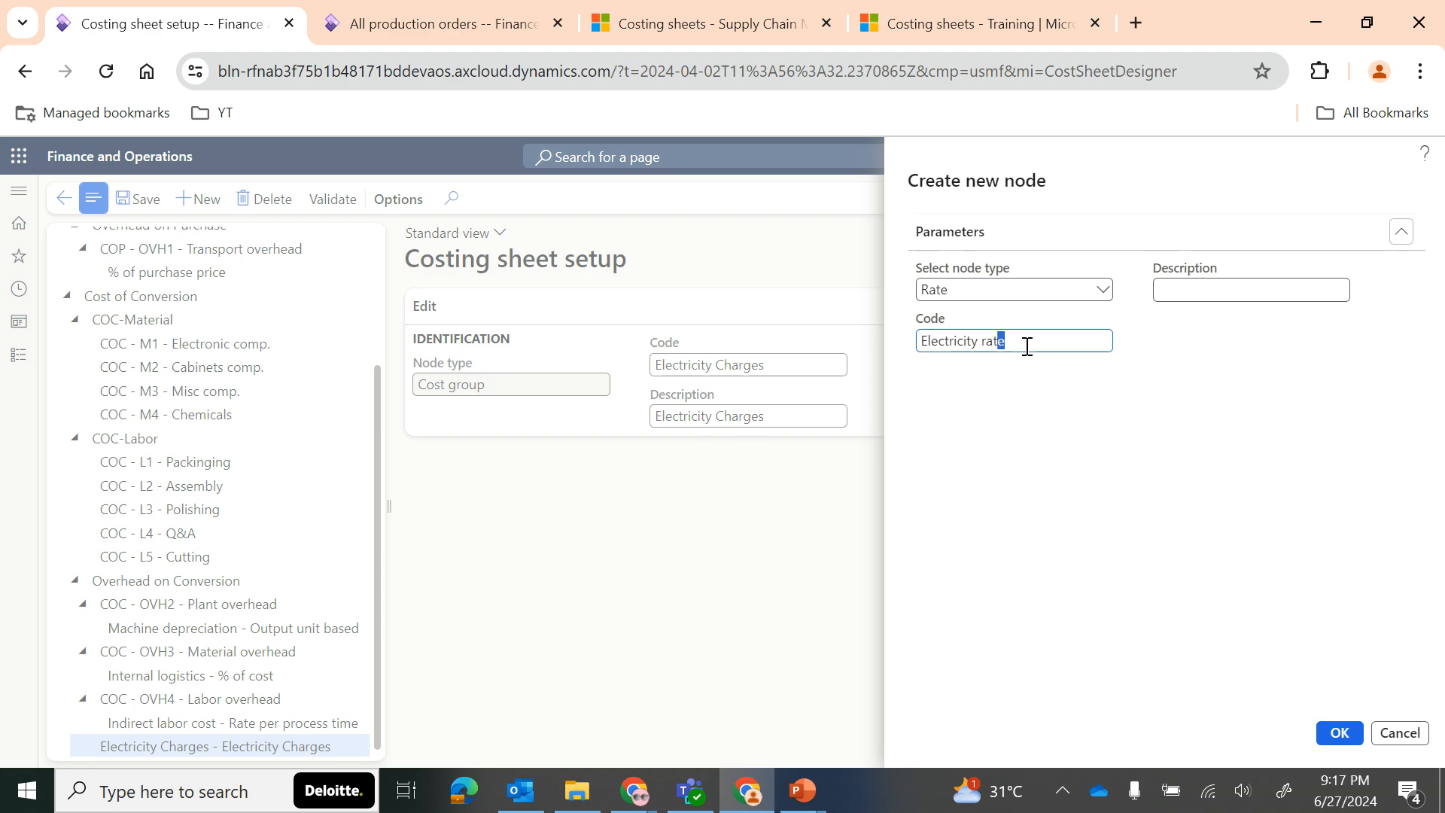
Step: Copy the code Electricity rate into the new node's description and create the node
key("shift+Left")
key("shift+Left")
key("shift+Left")
key("shift+Left")
key("shift+Left")
key("shift+Left")
key("shift+Left")
key("shift+Left")
key("shift+Left")
key("shift+Left")
key("shift+Left")
key("shift+Left")
key("shift+Left")
key("shift+Left")
key("shift+Left")
key("ctrl+c")
key("Tab")
key("ctrl+v")
left_click(1339, 733)
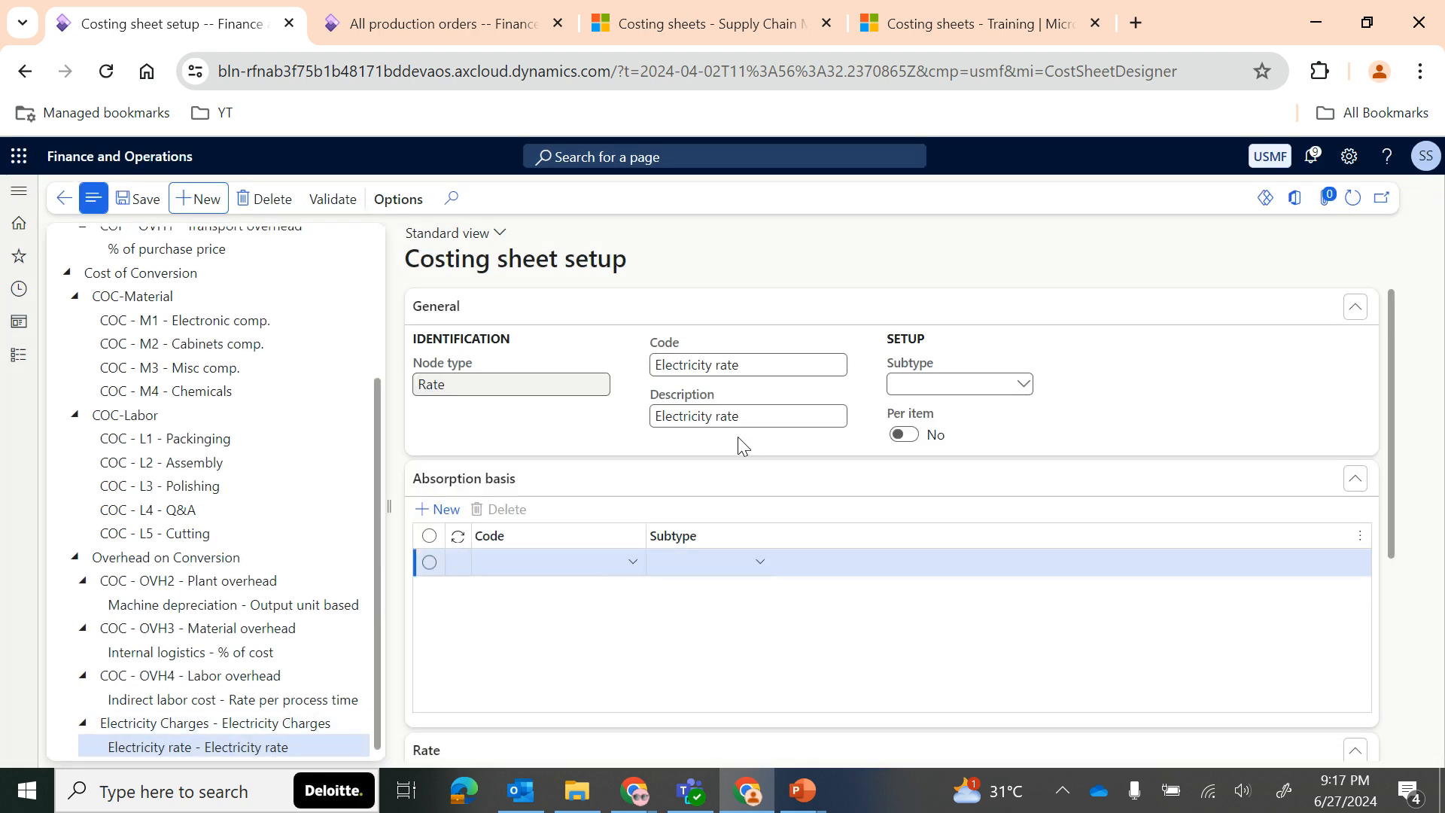
Step: Set the Electricity rate's subtype to Process and choose COC - L5 (Cutting) as its absorption basis
left_click(1023, 384)
left_click(925, 408)
left_click(633, 562)
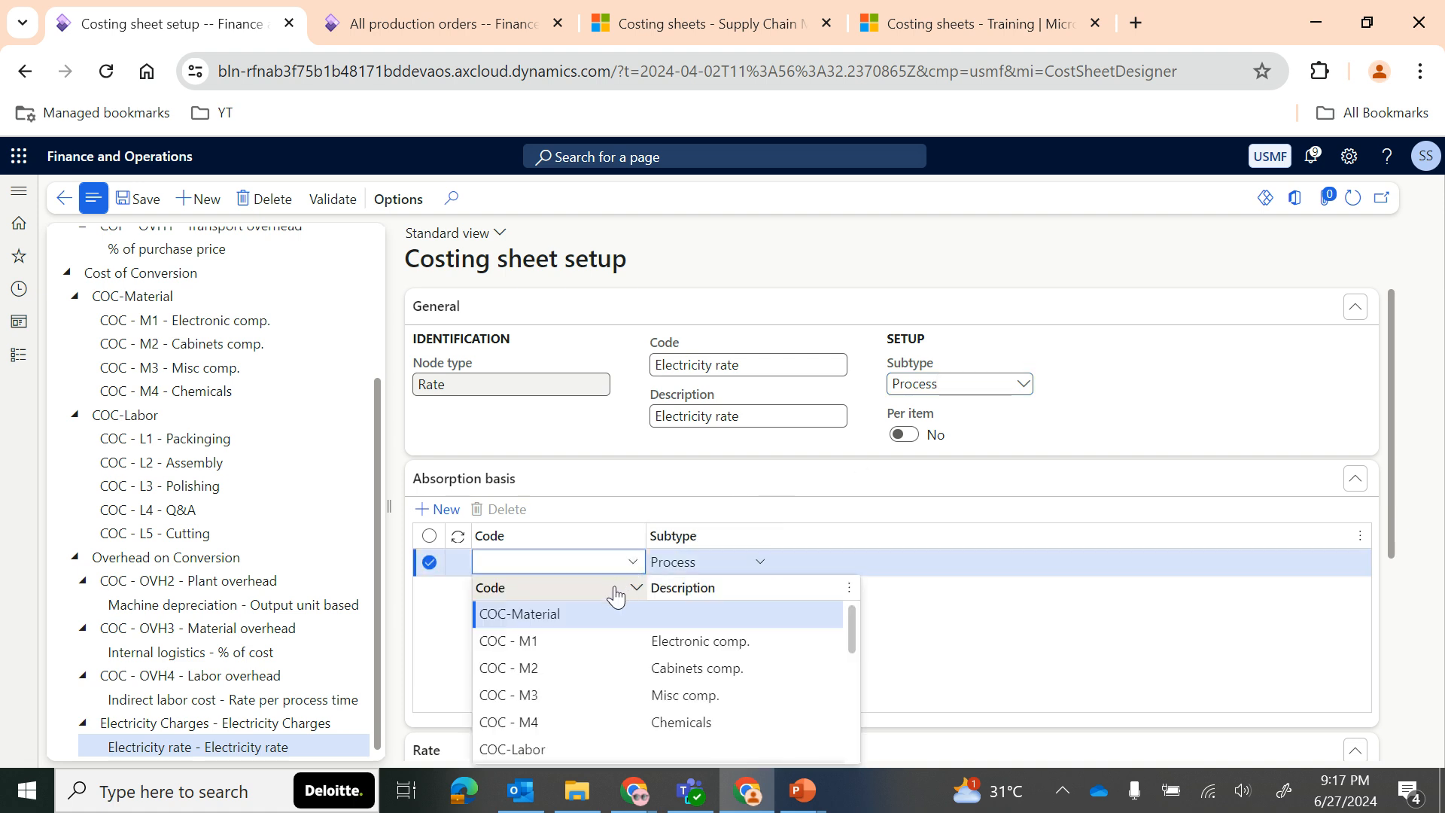
scroll(555, 667, "down", 5)
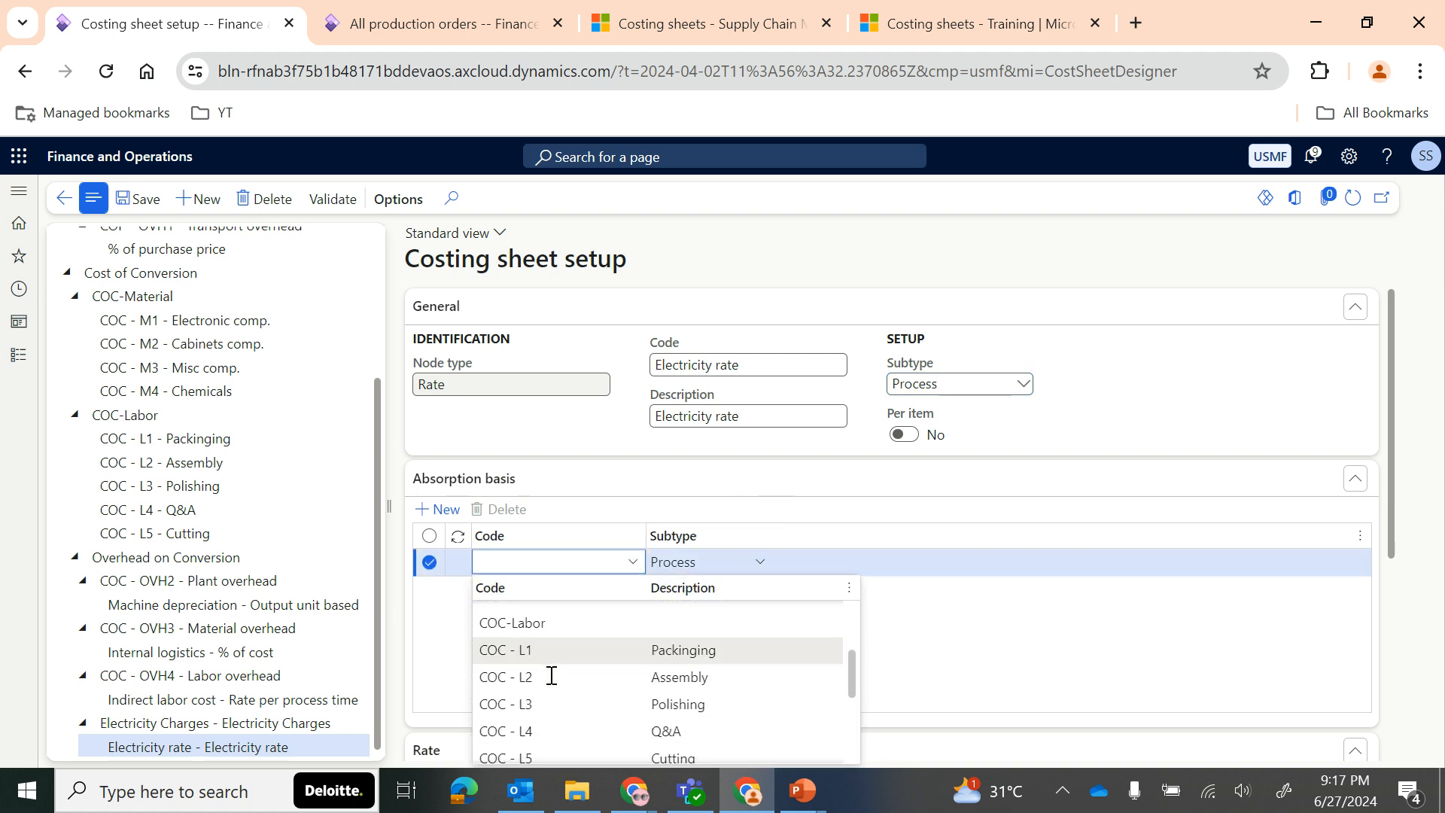
scroll(551, 675, "down", 3)
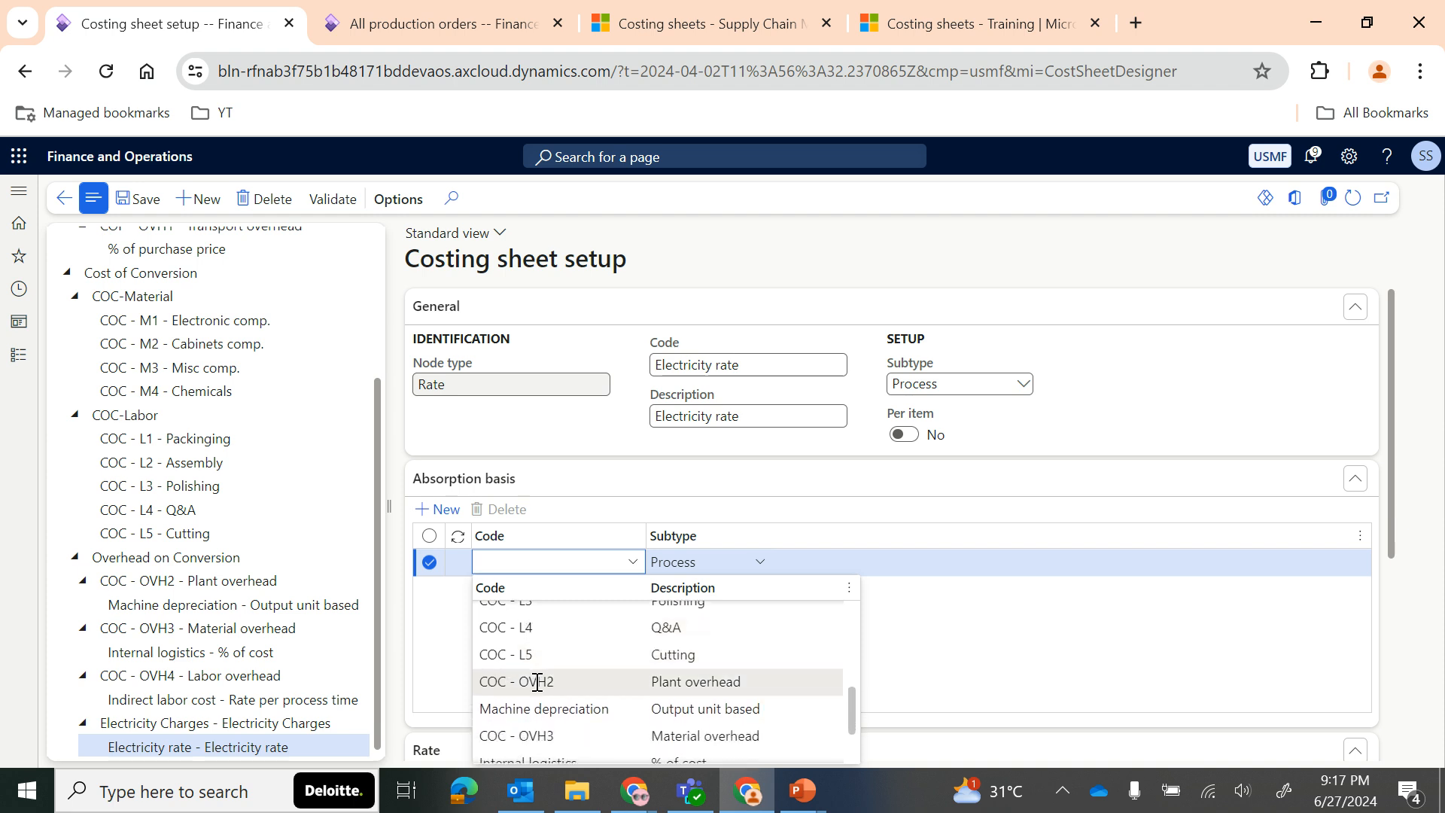
scroll(537, 685, "down", 1)
scroll(538, 681, "up", 4)
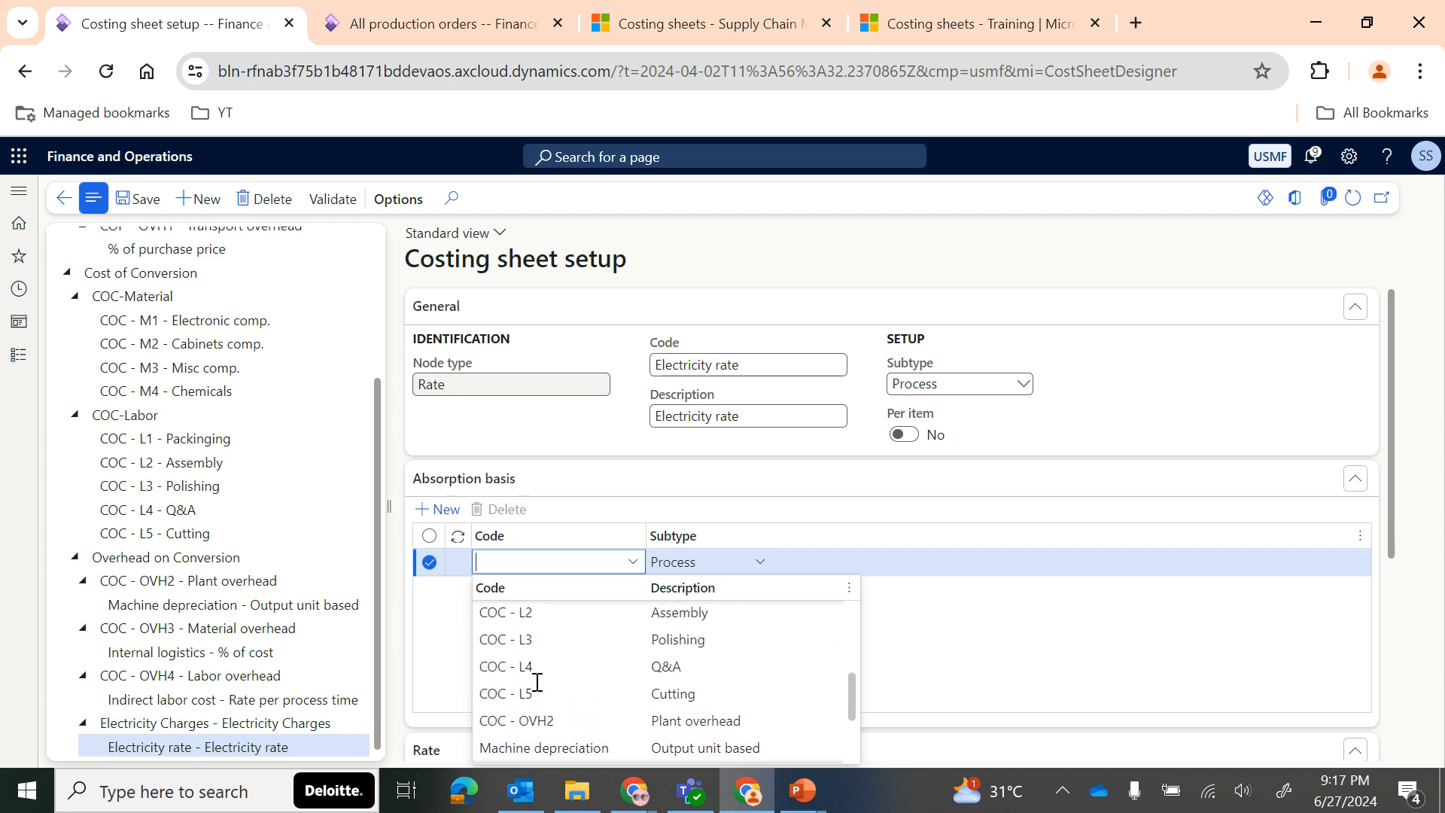
scroll(532, 670, "down", 1)
left_click(630, 694)
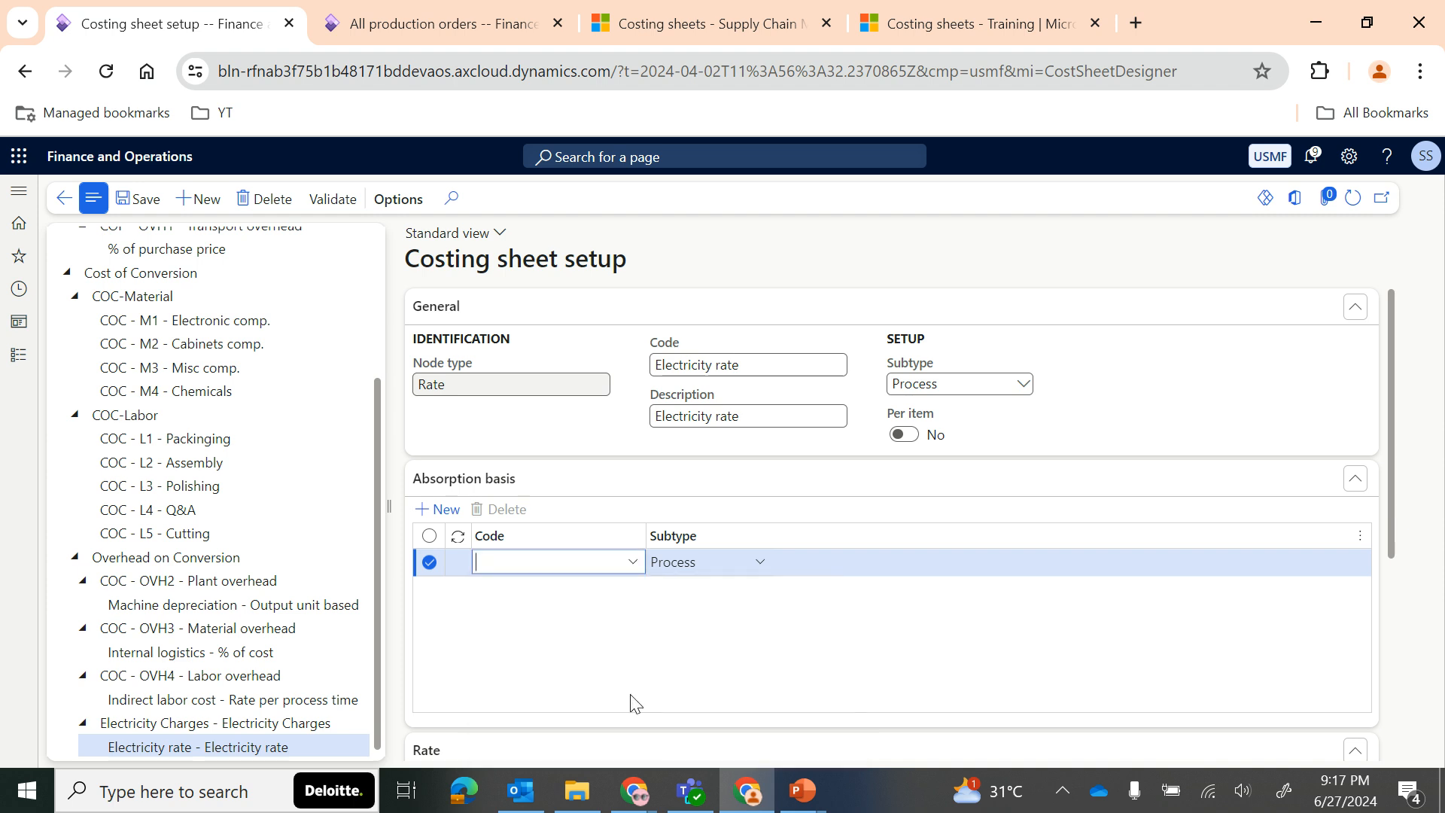
left_click(631, 562)
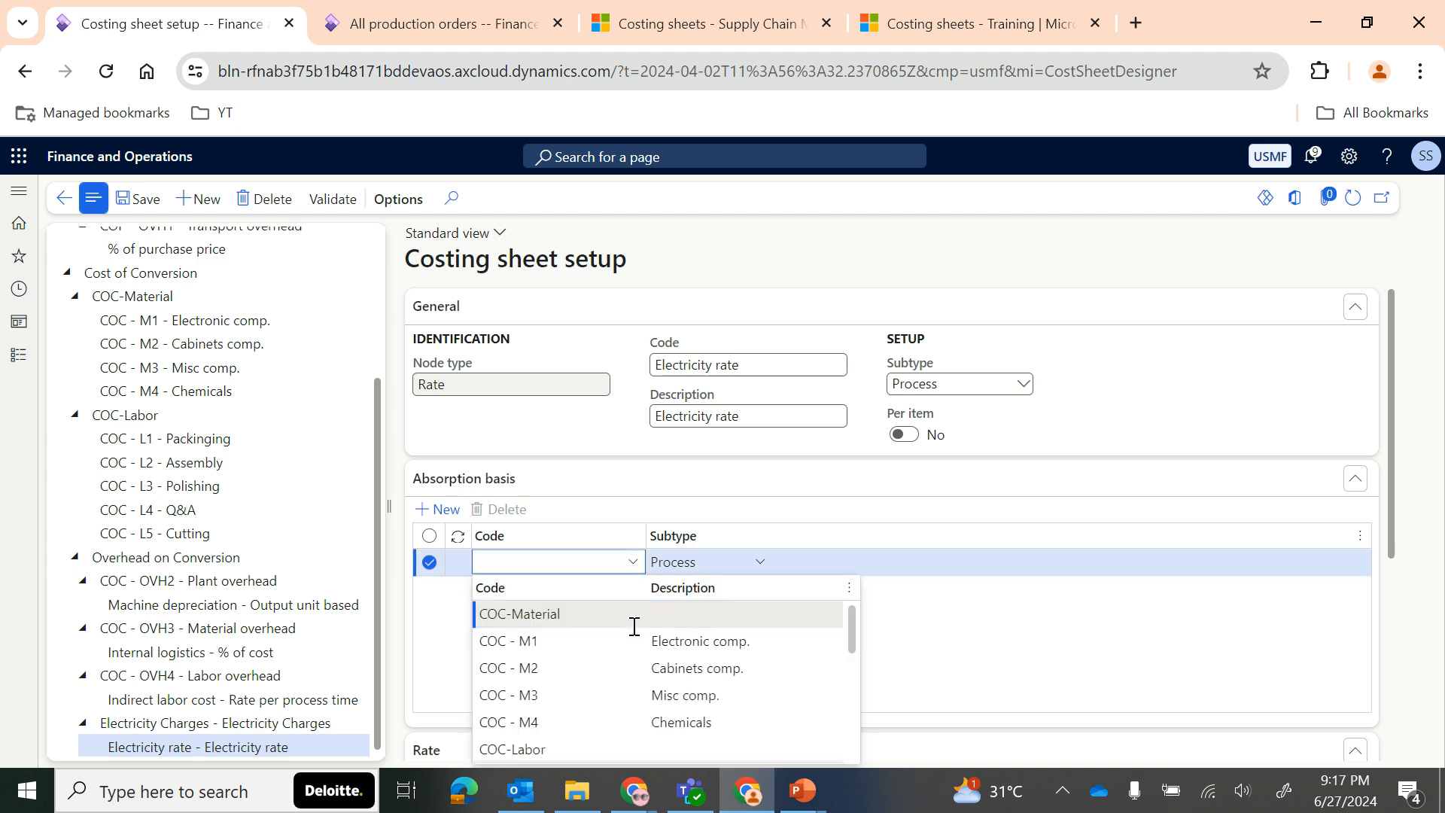
scroll(635, 714, "down", 4)
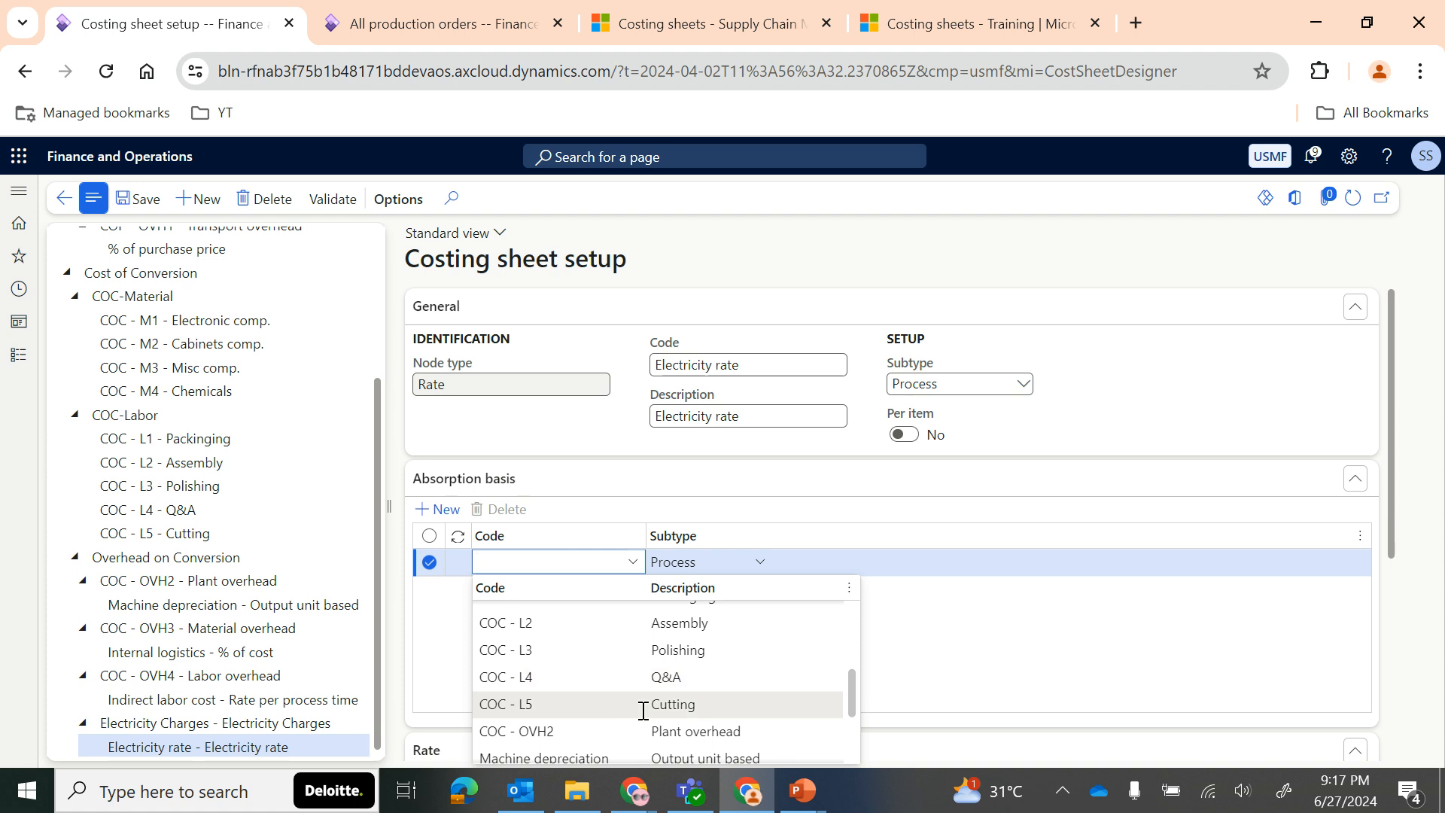
left_click(652, 704)
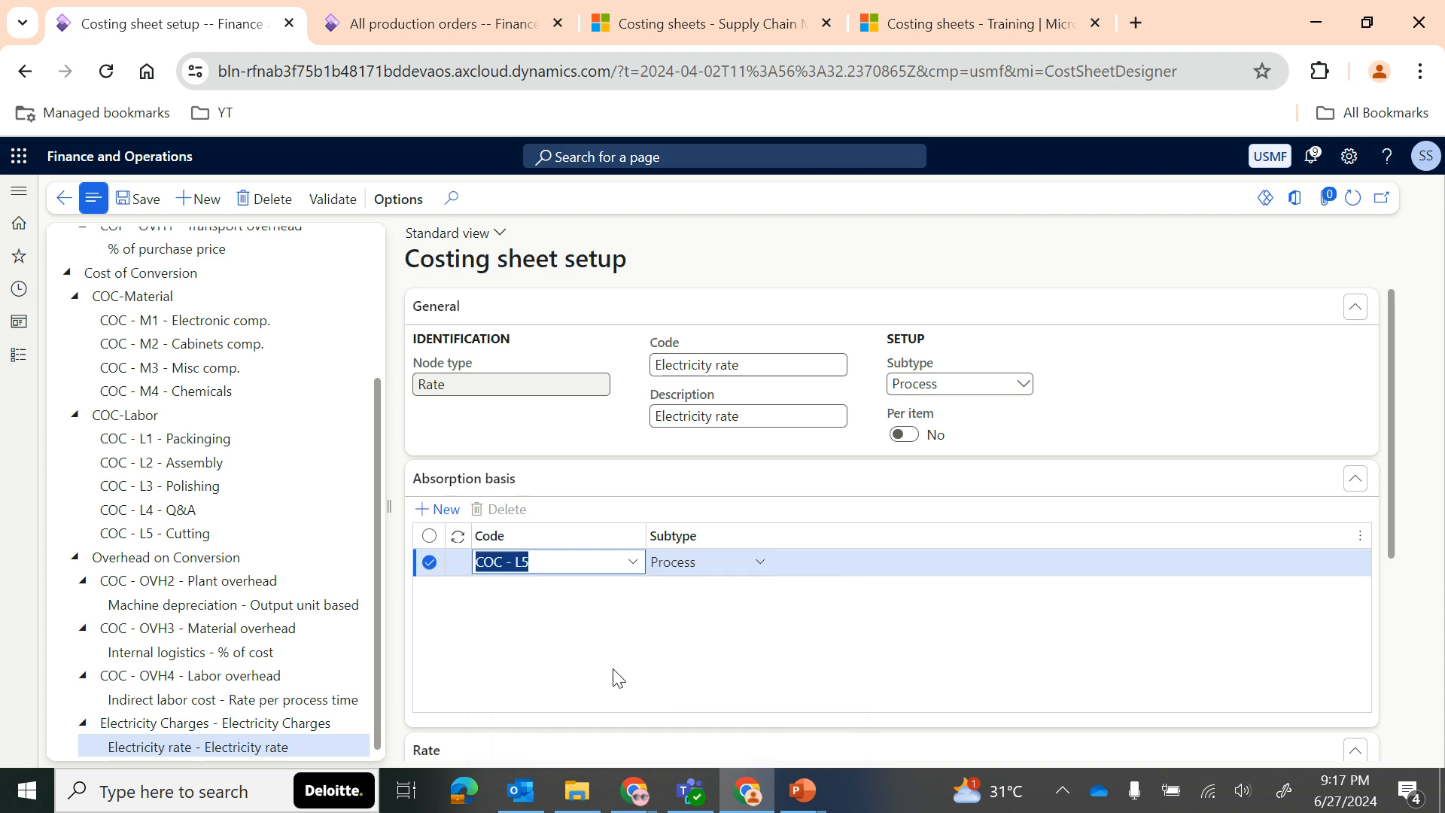
Step: Fill in the Electricity rate's pending rate line with costing version 10 and site 2
scroll(617, 678, "down", 3)
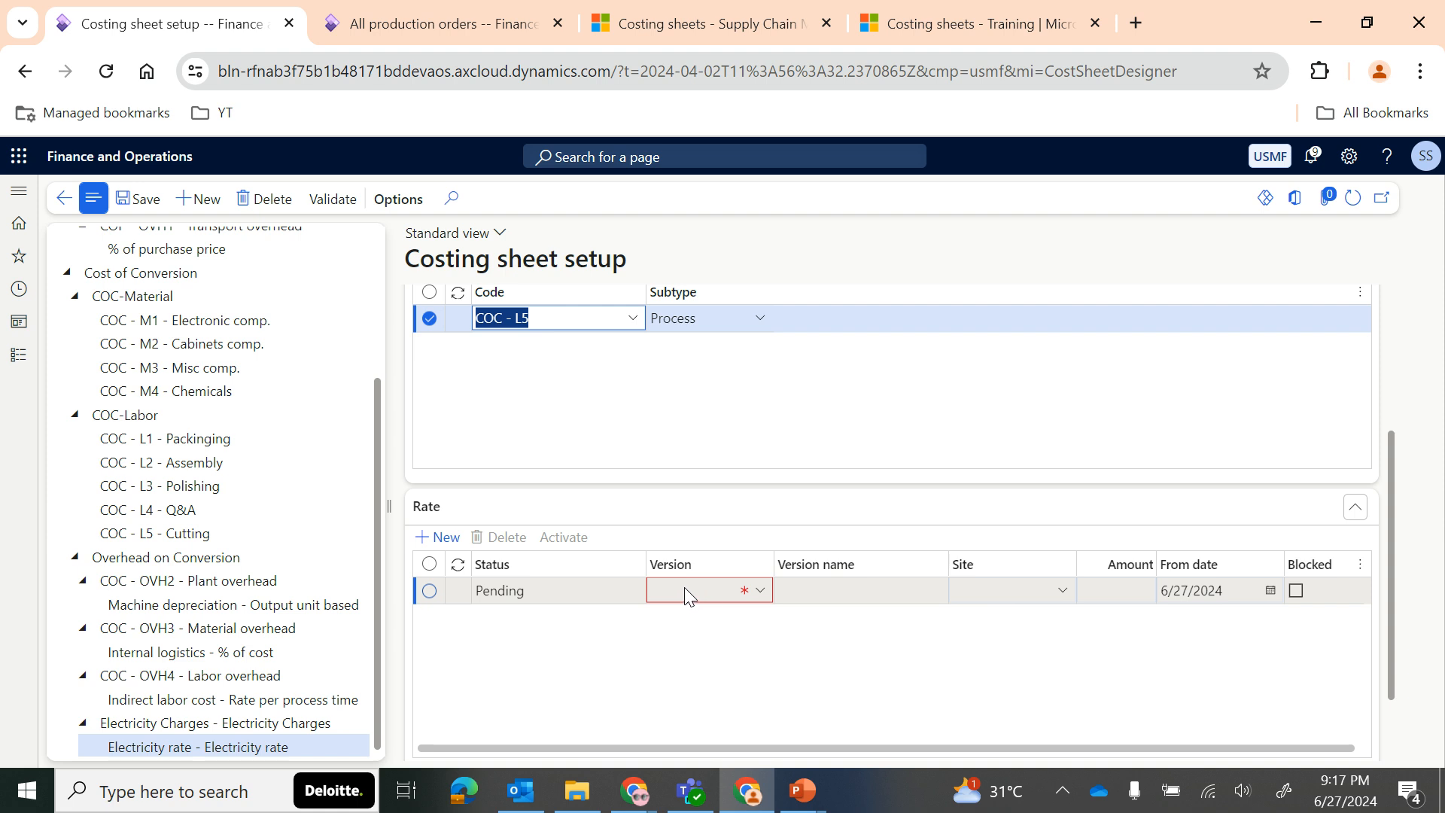
left_click(717, 592)
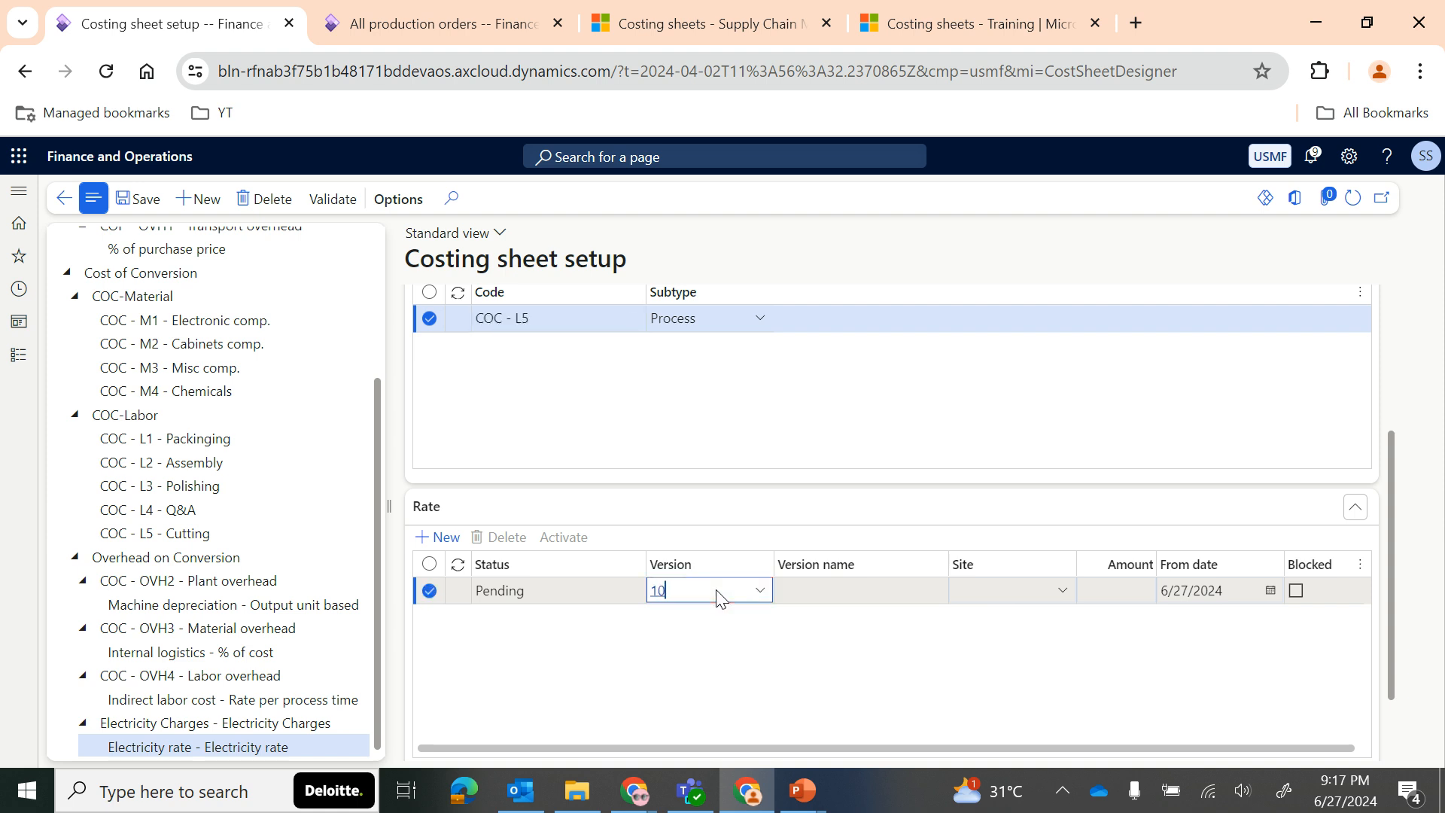
key("Tab")
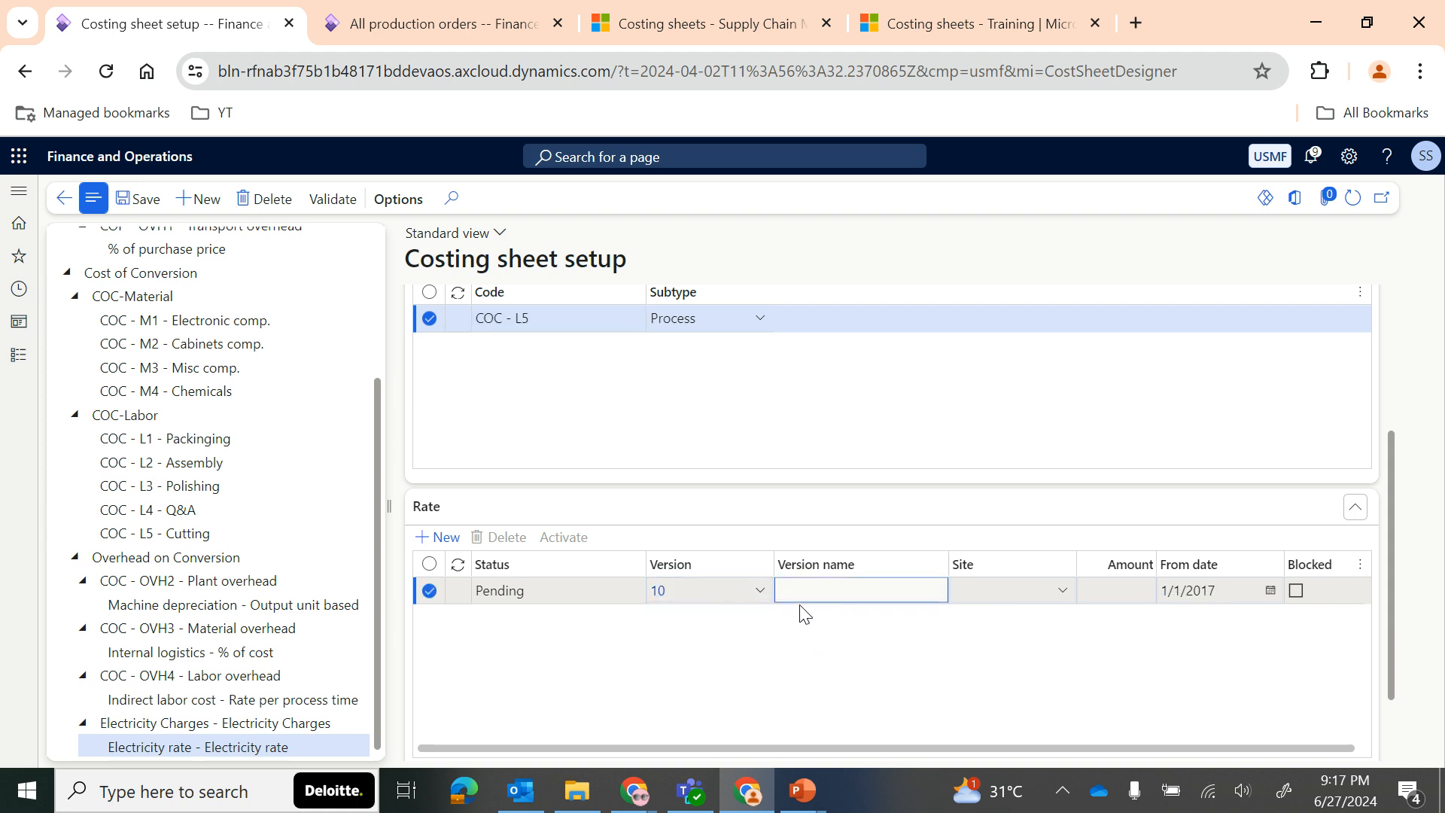
left_click(964, 586)
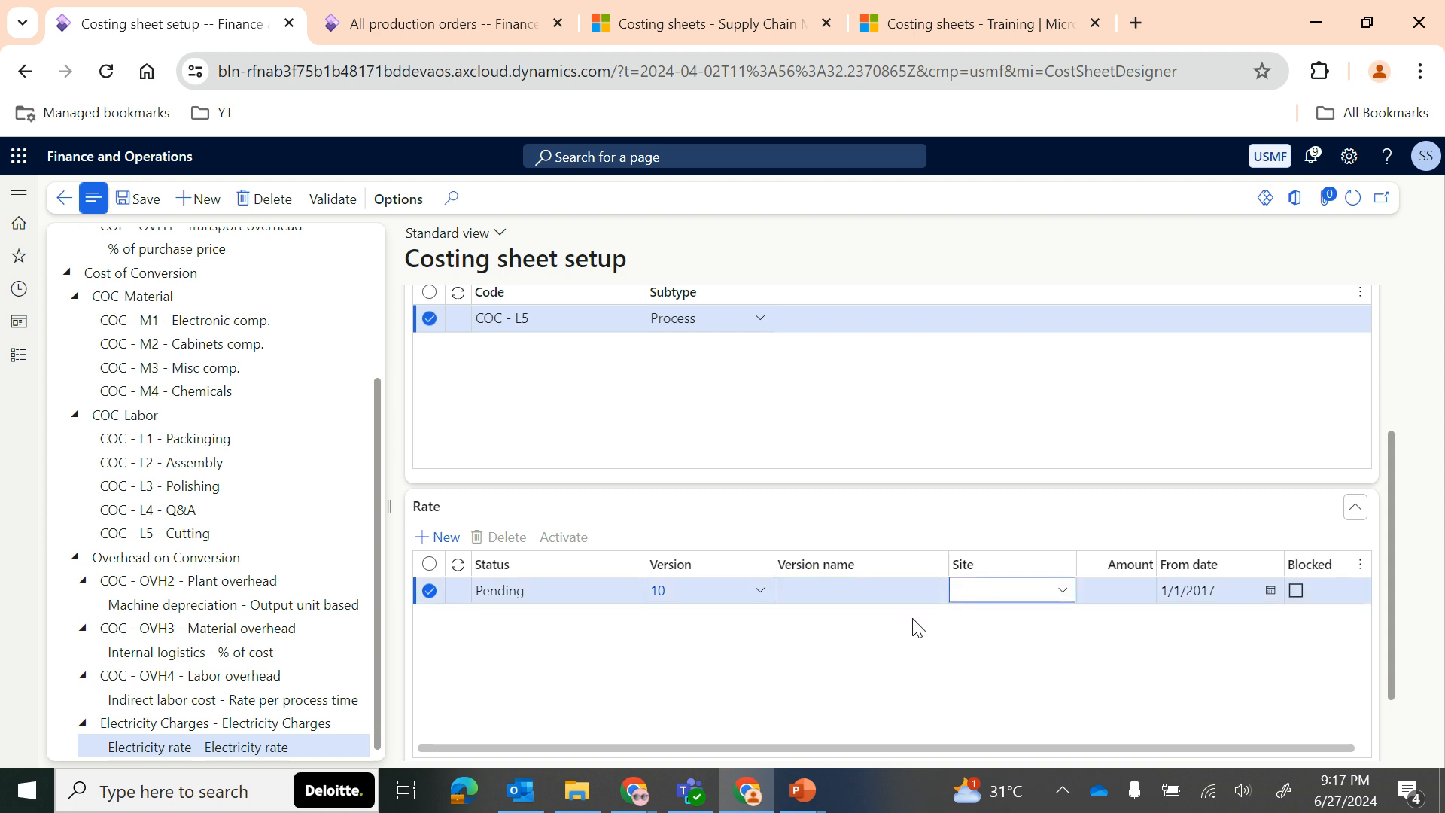
key("Tab")
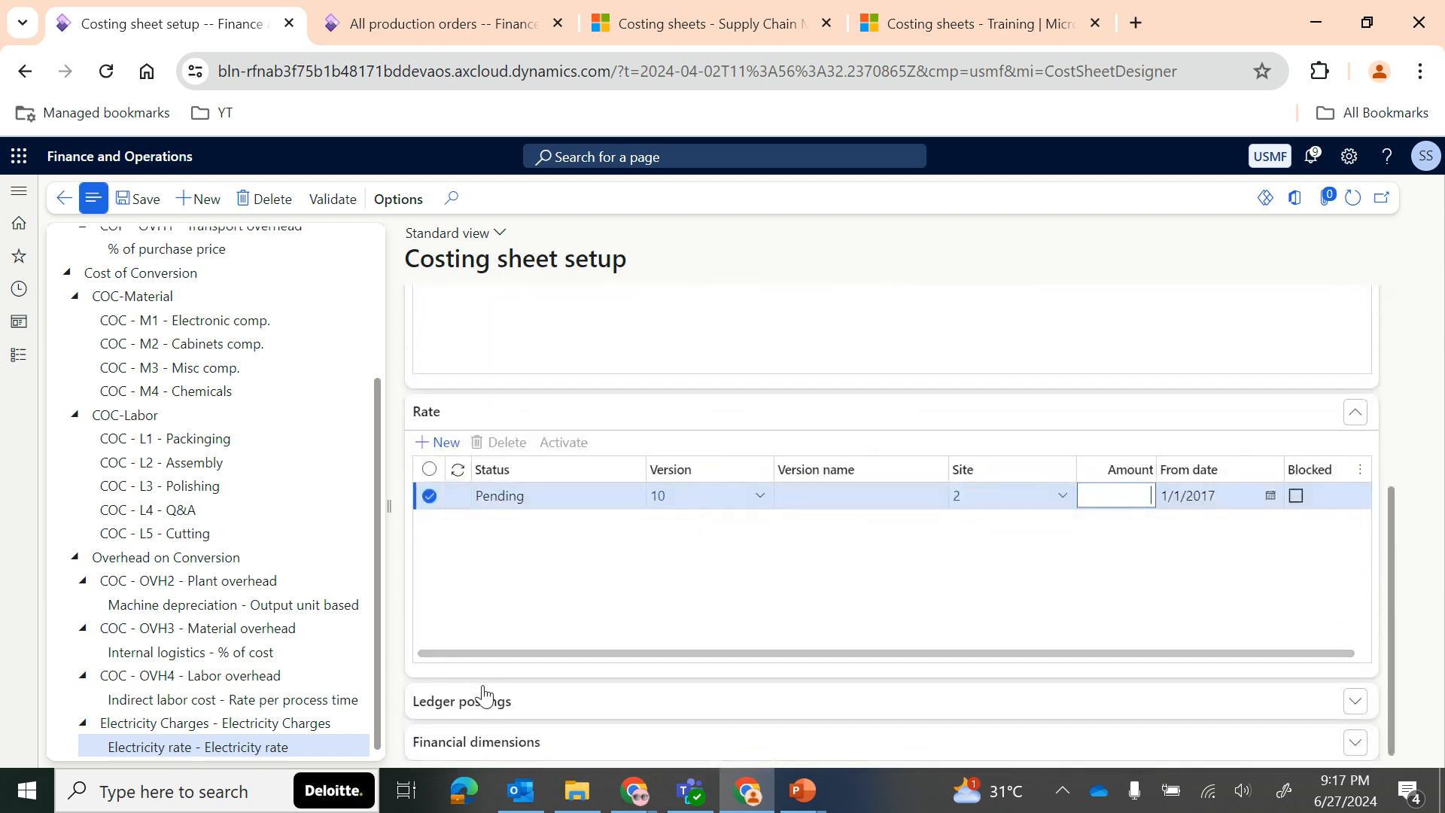
Step: Expand the ledger postings and copy the Estimated indirect cost absorbed account from the Indirect labor cost node
left_click(476, 702)
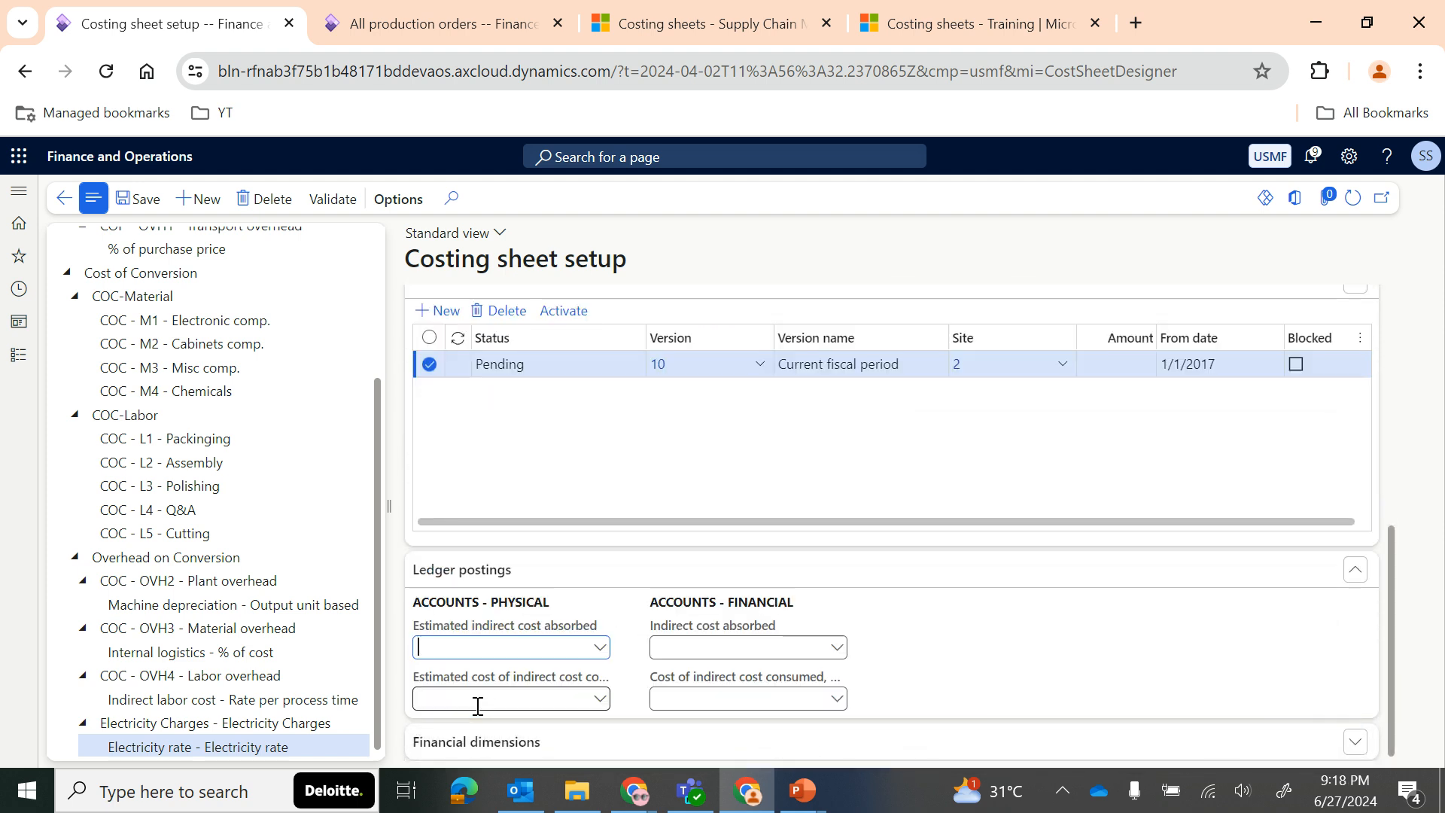
left_click(296, 700)
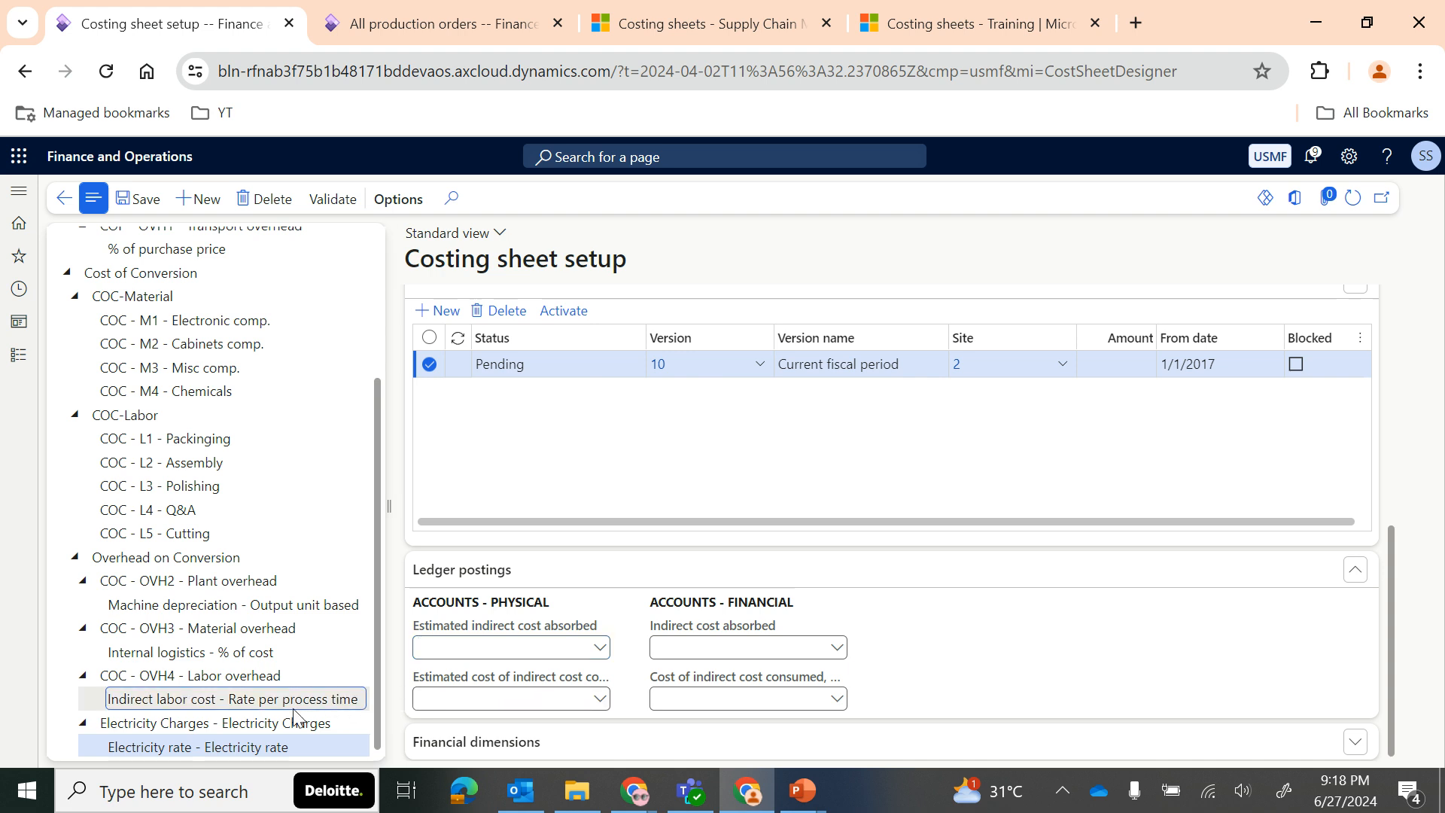
left_click(483, 654)
key("ctrl+c")
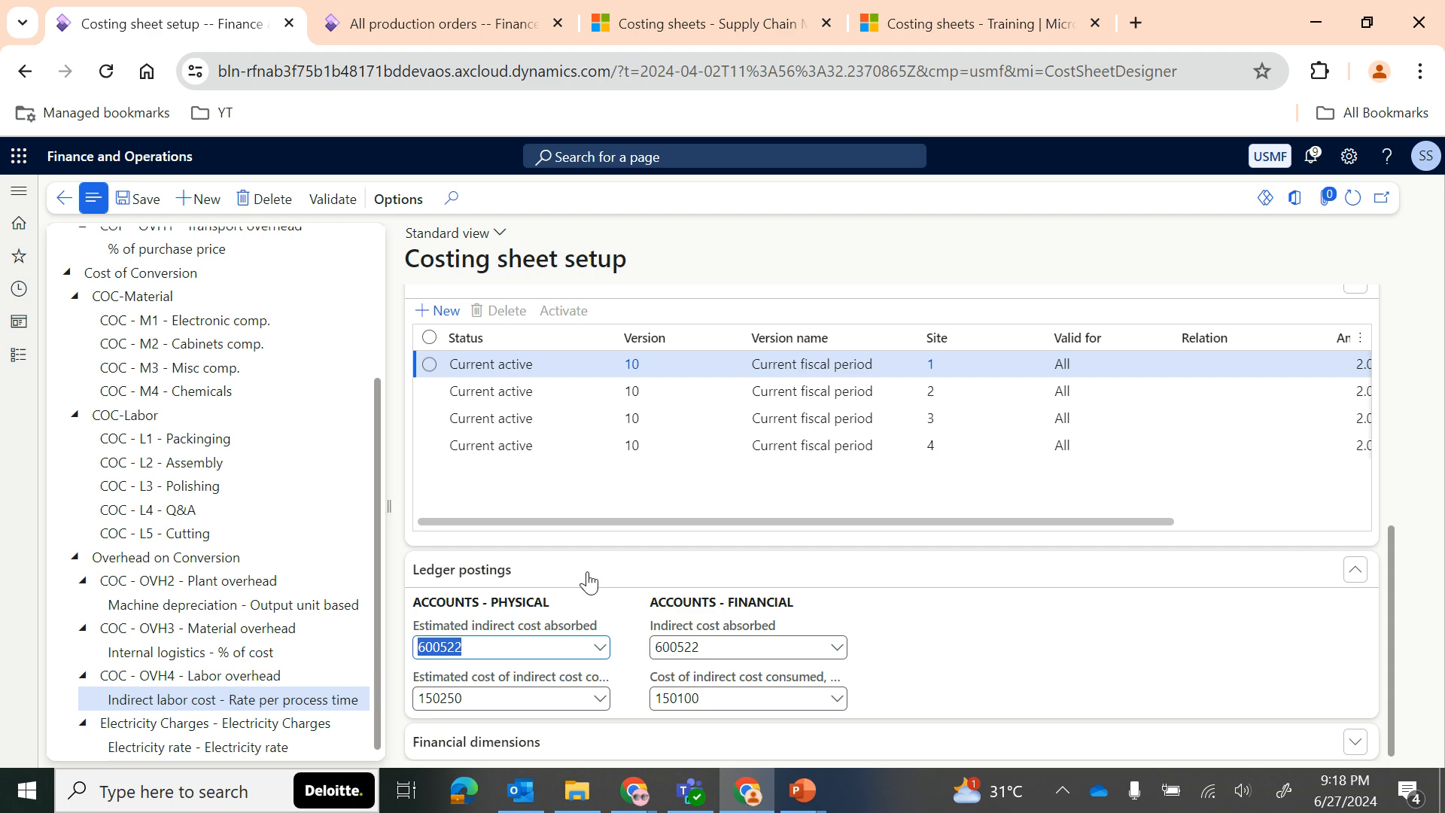
scroll(585, 574, "up", 5)
scroll(586, 571, "down", 5)
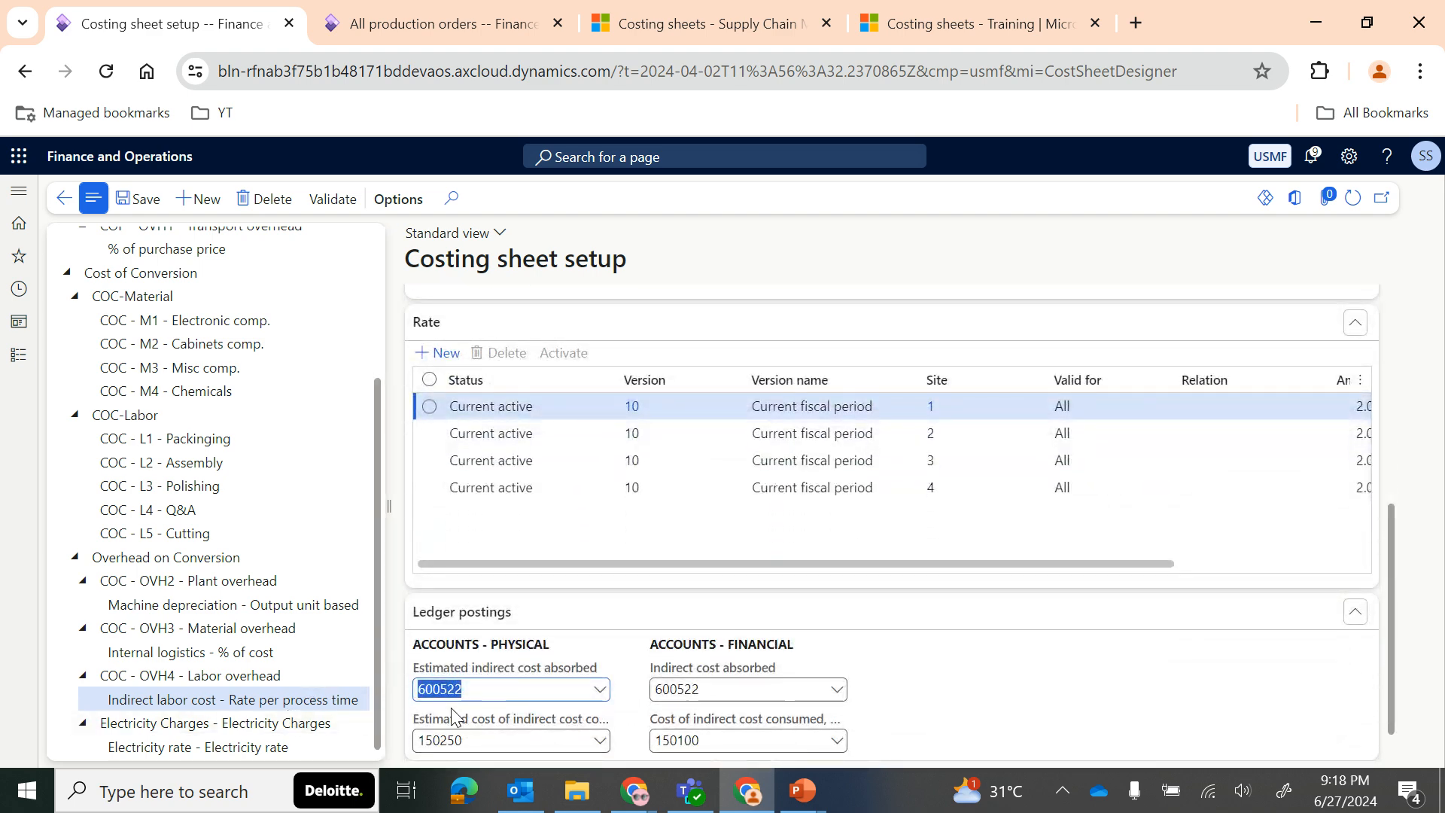
Step: Set the Electricity rate's physical and financial postings to 600522 for cost absorbed and 150250 for cost consumed, and save the costing sheet
left_click(278, 746)
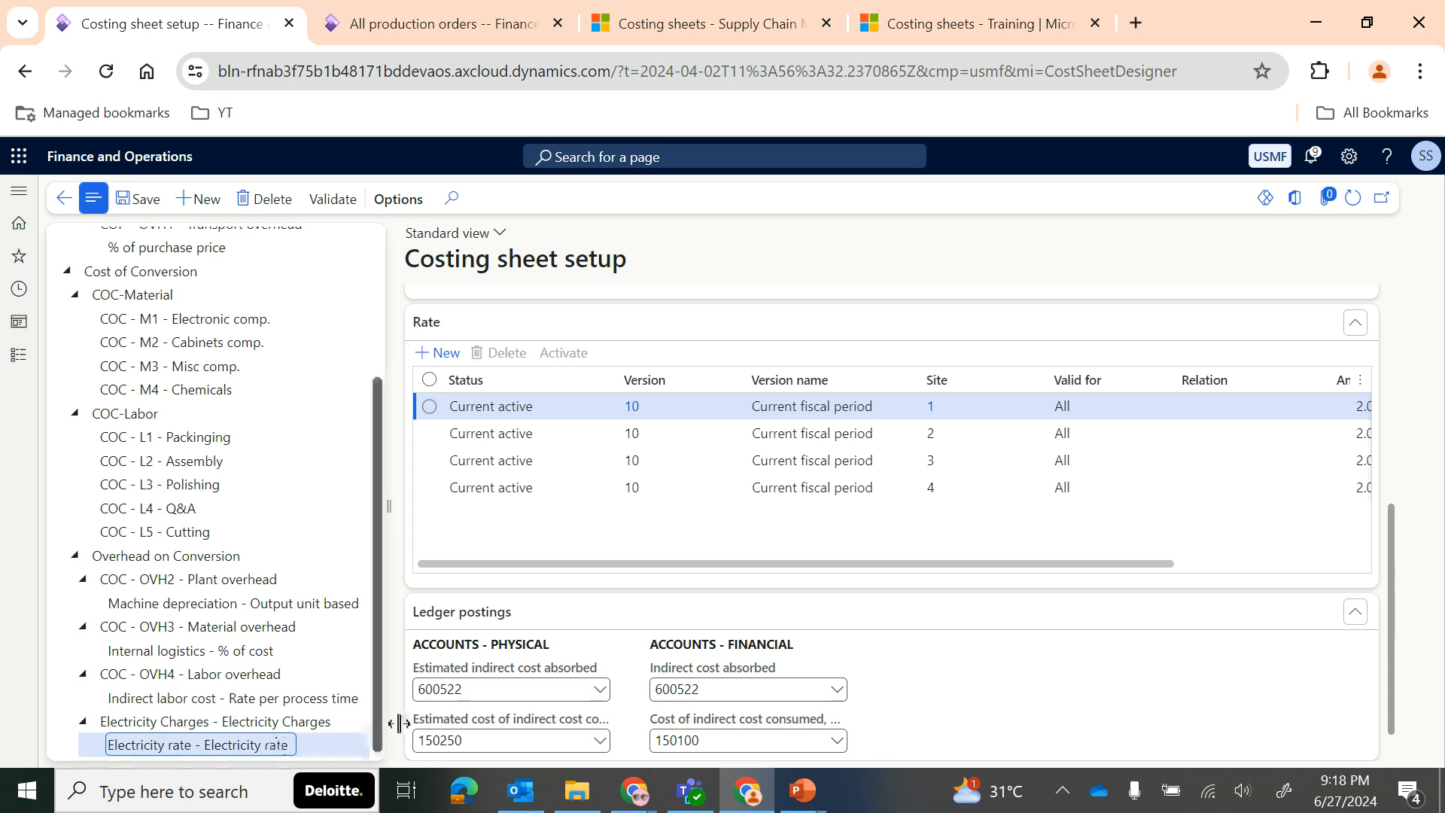
type("600522")
key("Tab")
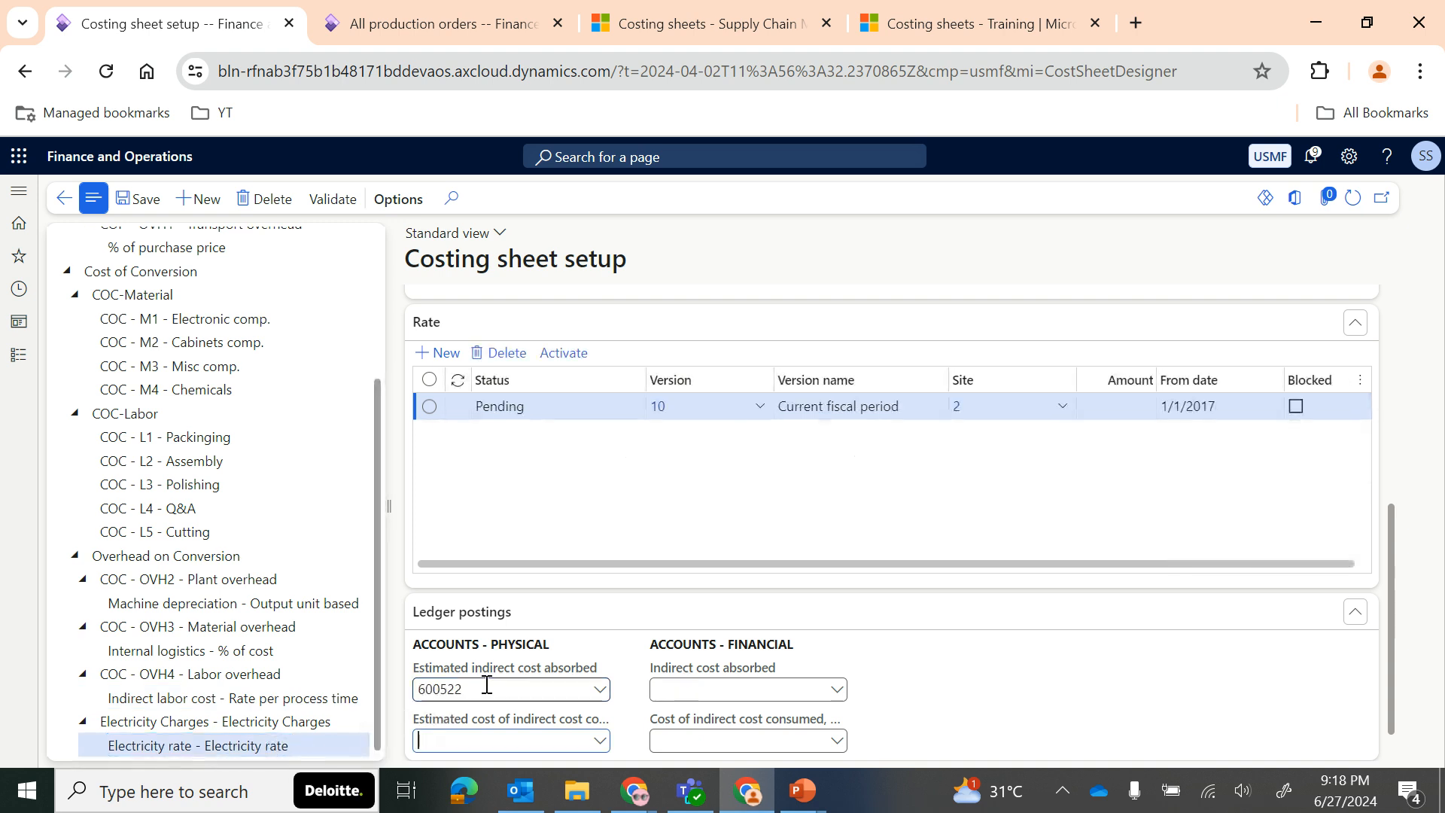
type("15")
key("ctrl+v")
type("150250")
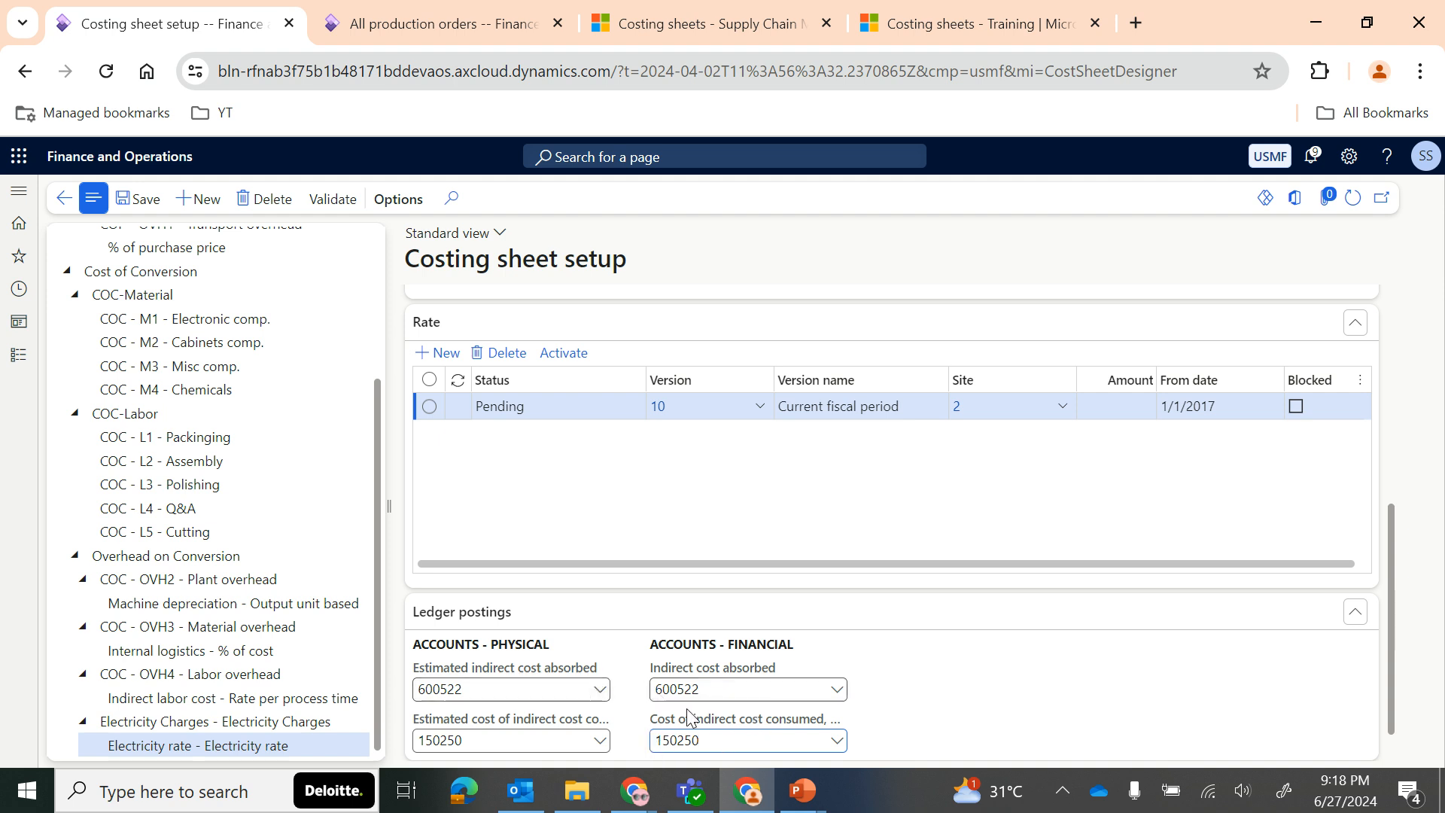
scroll(623, 677, "down", 1)
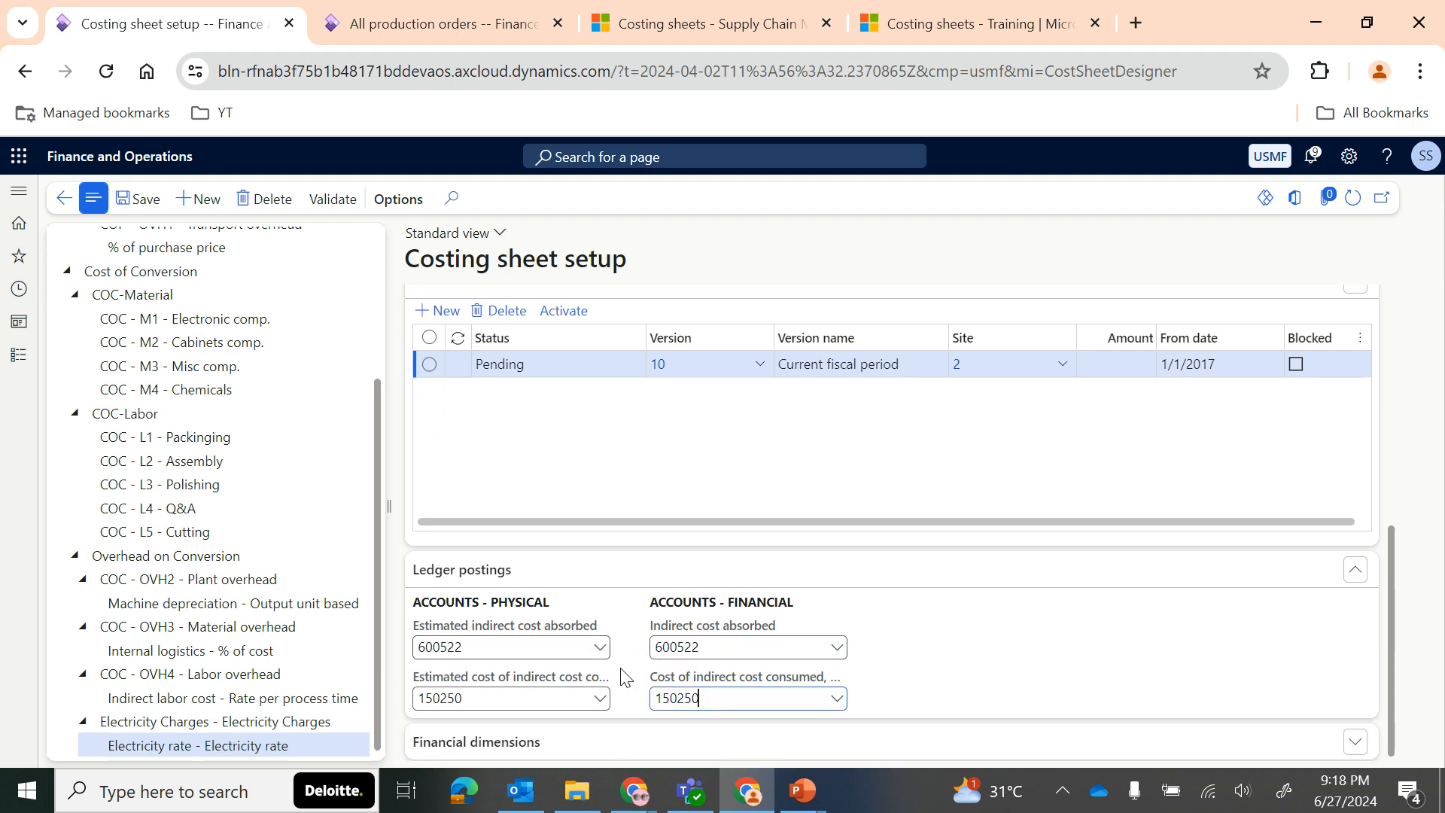
scroll(674, 586, "up", 3)
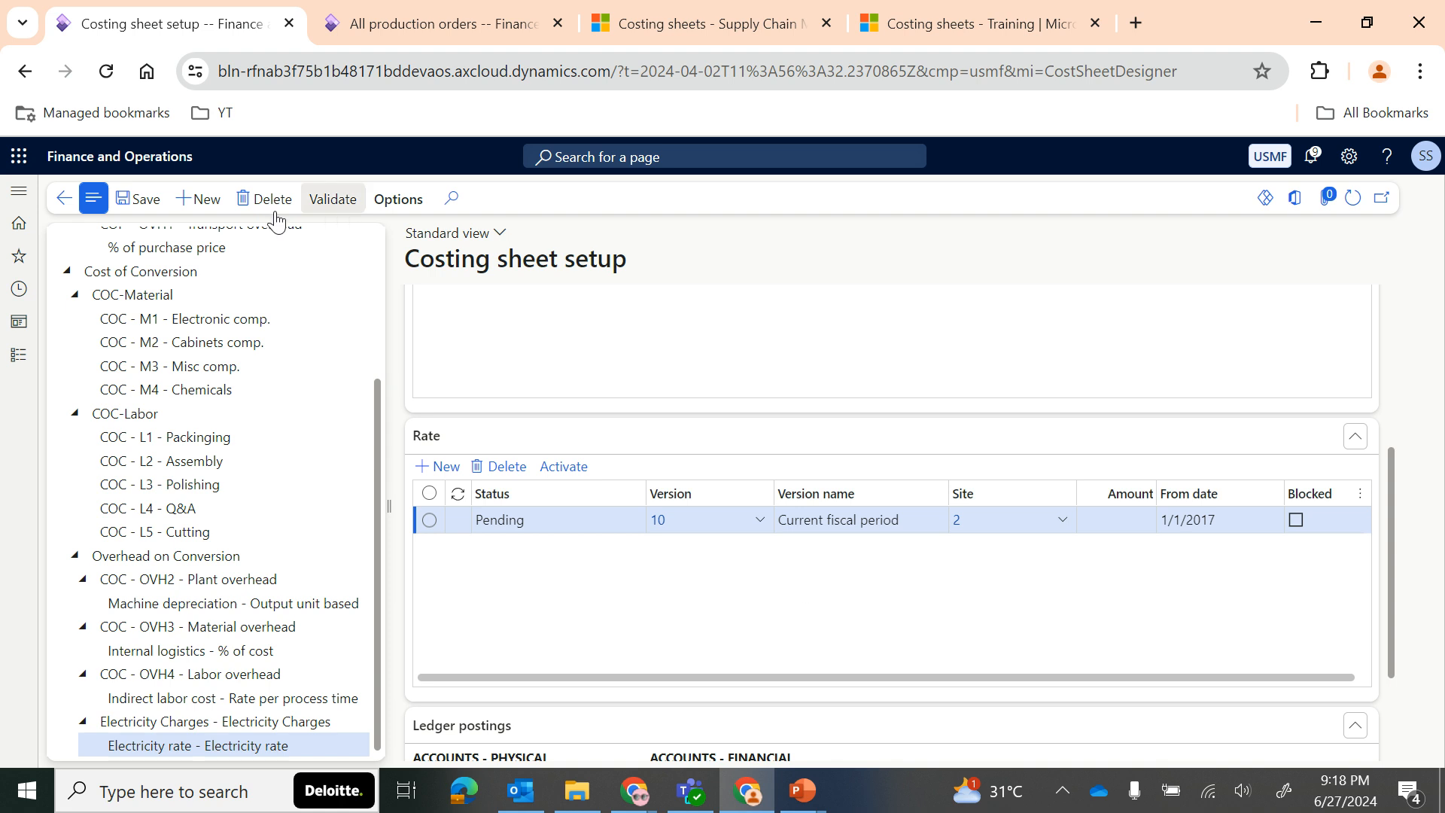
left_click(147, 202)
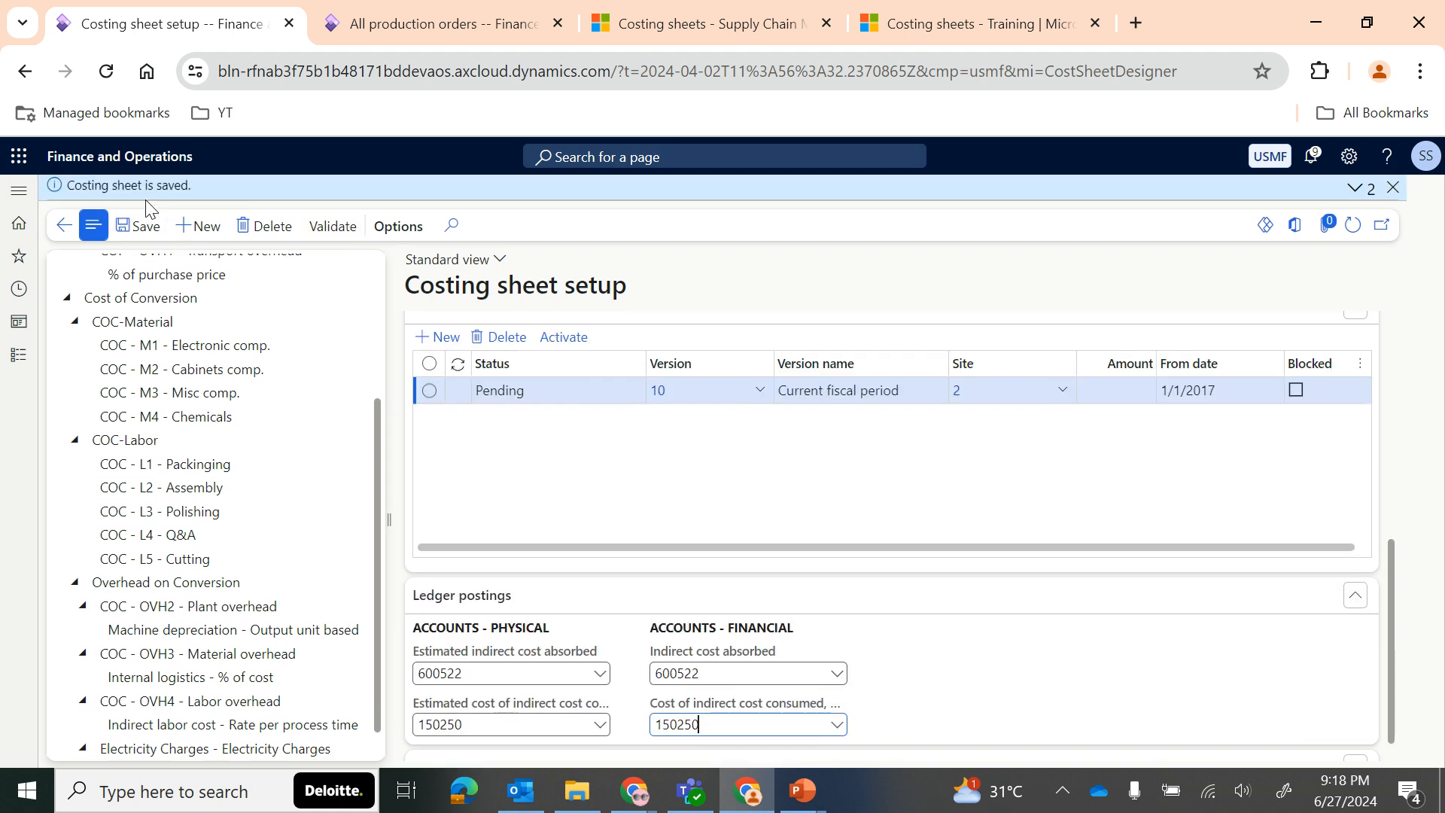
Step: Set the amount of the Electricity rate's site 2 line to 5 and activate the rate
scroll(630, 486, "up", 3)
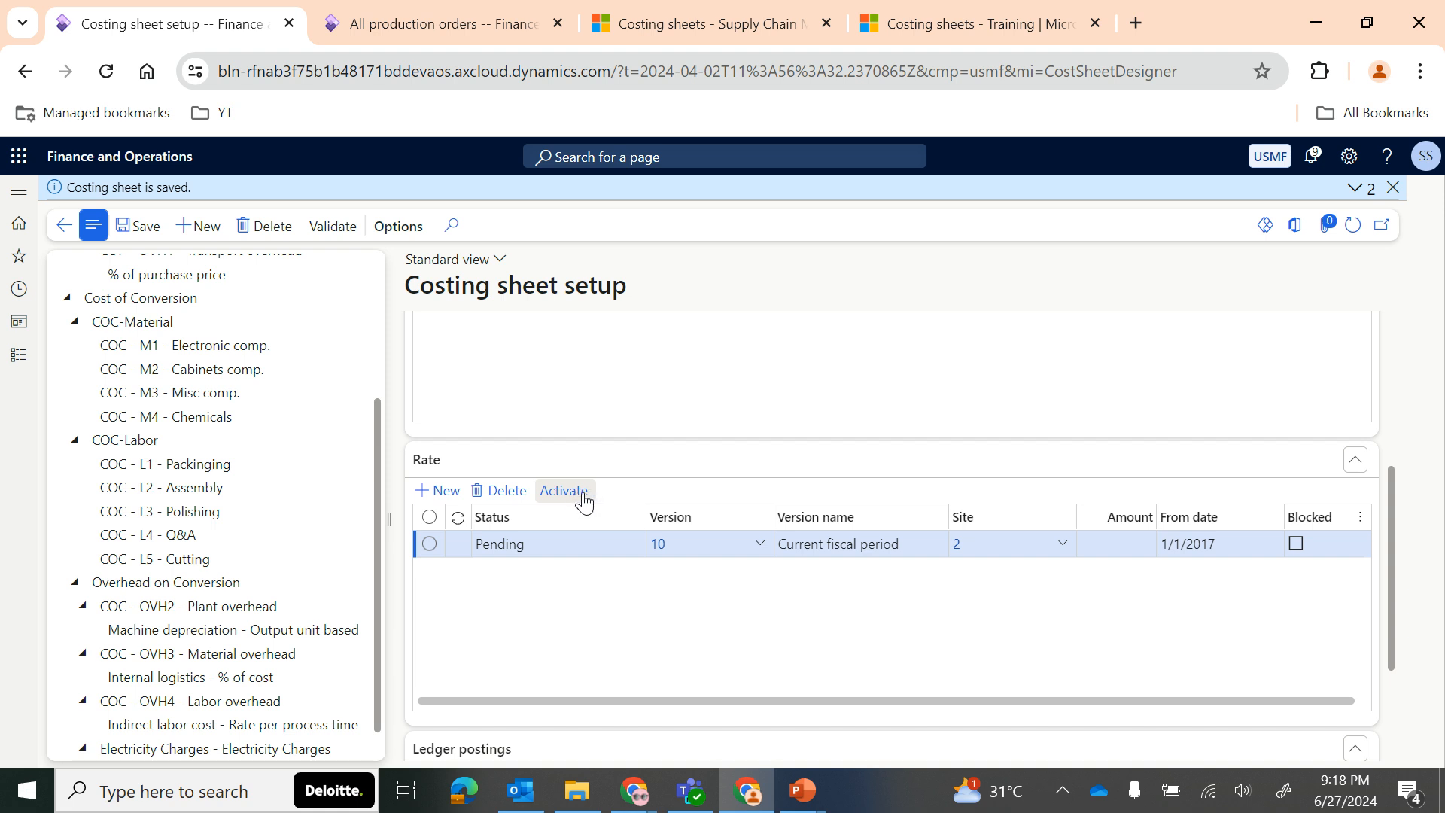
left_click(1134, 548)
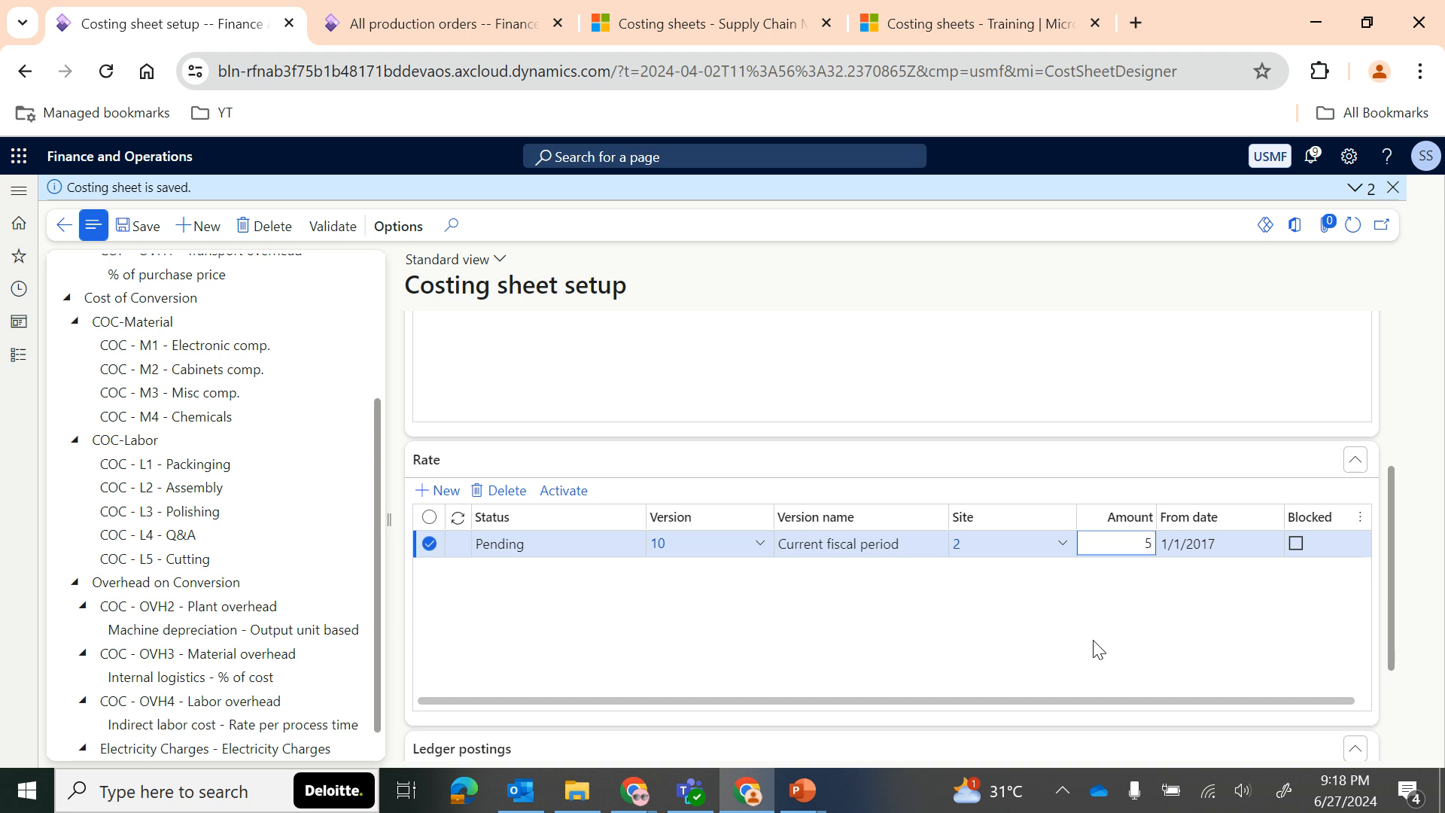
key("Tab")
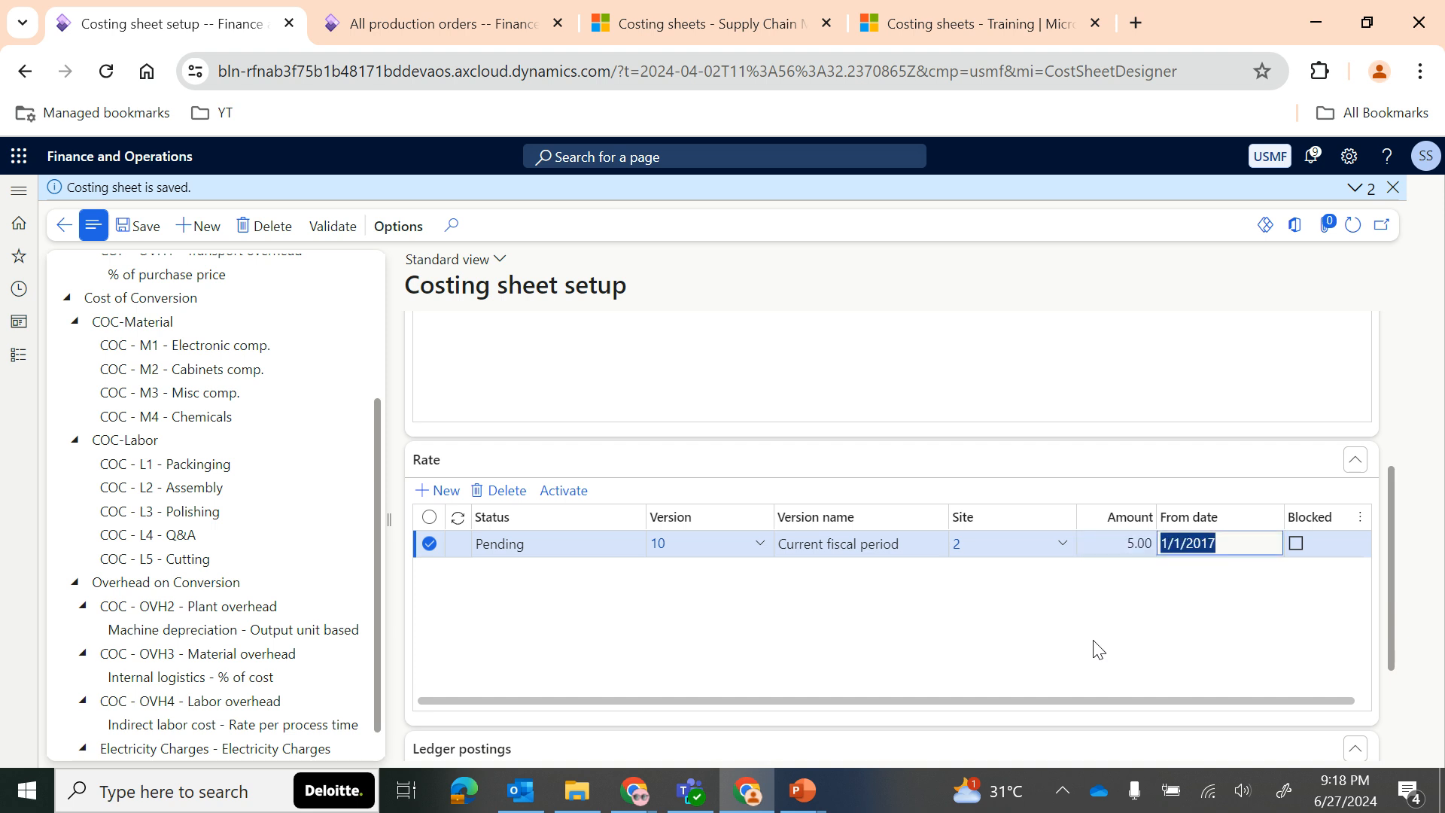
left_click(584, 491)
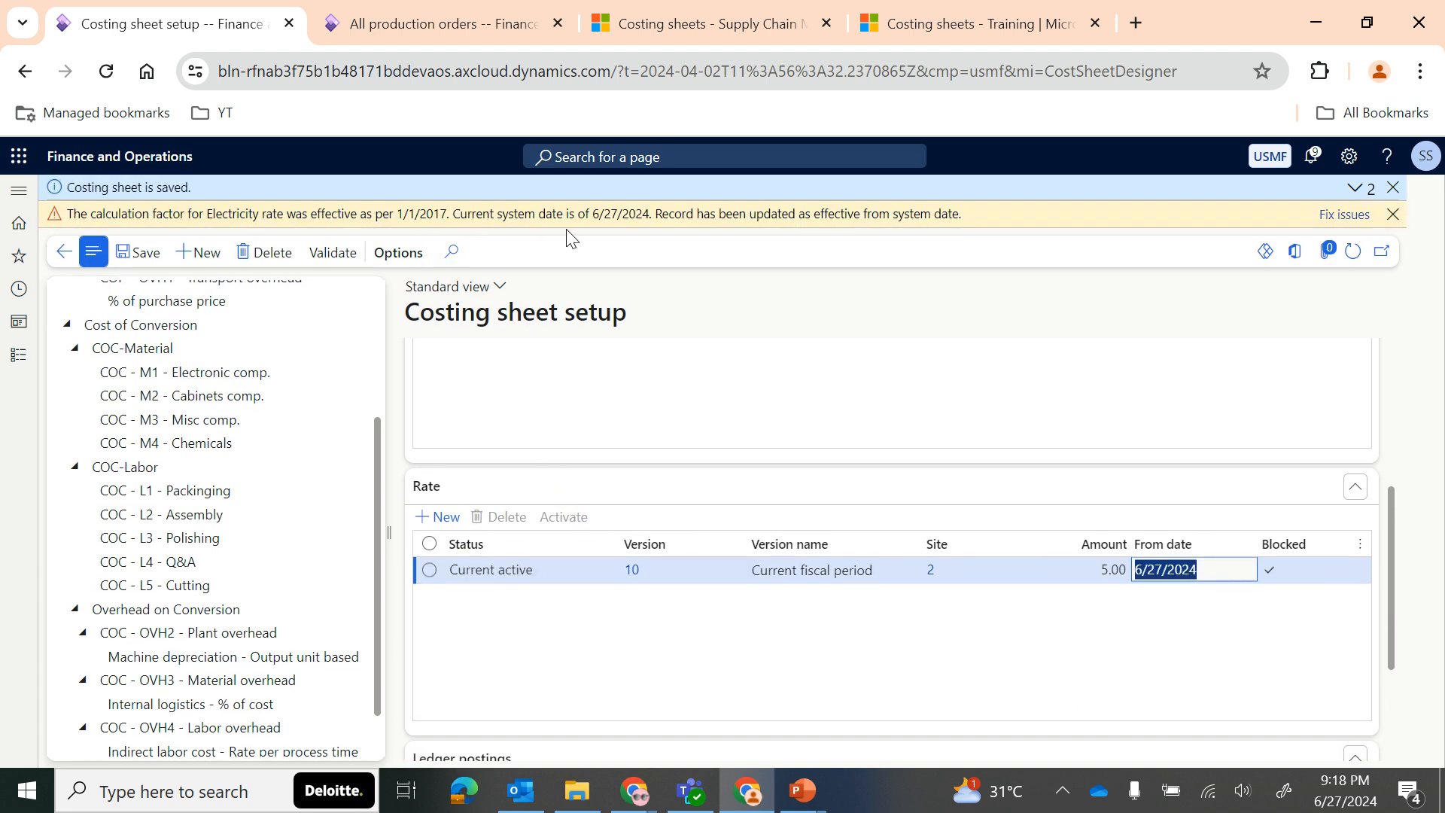
Step: Dismiss the notifications and save the costing sheet with the activated electricity rate
left_click(1392, 214)
left_click(1392, 186)
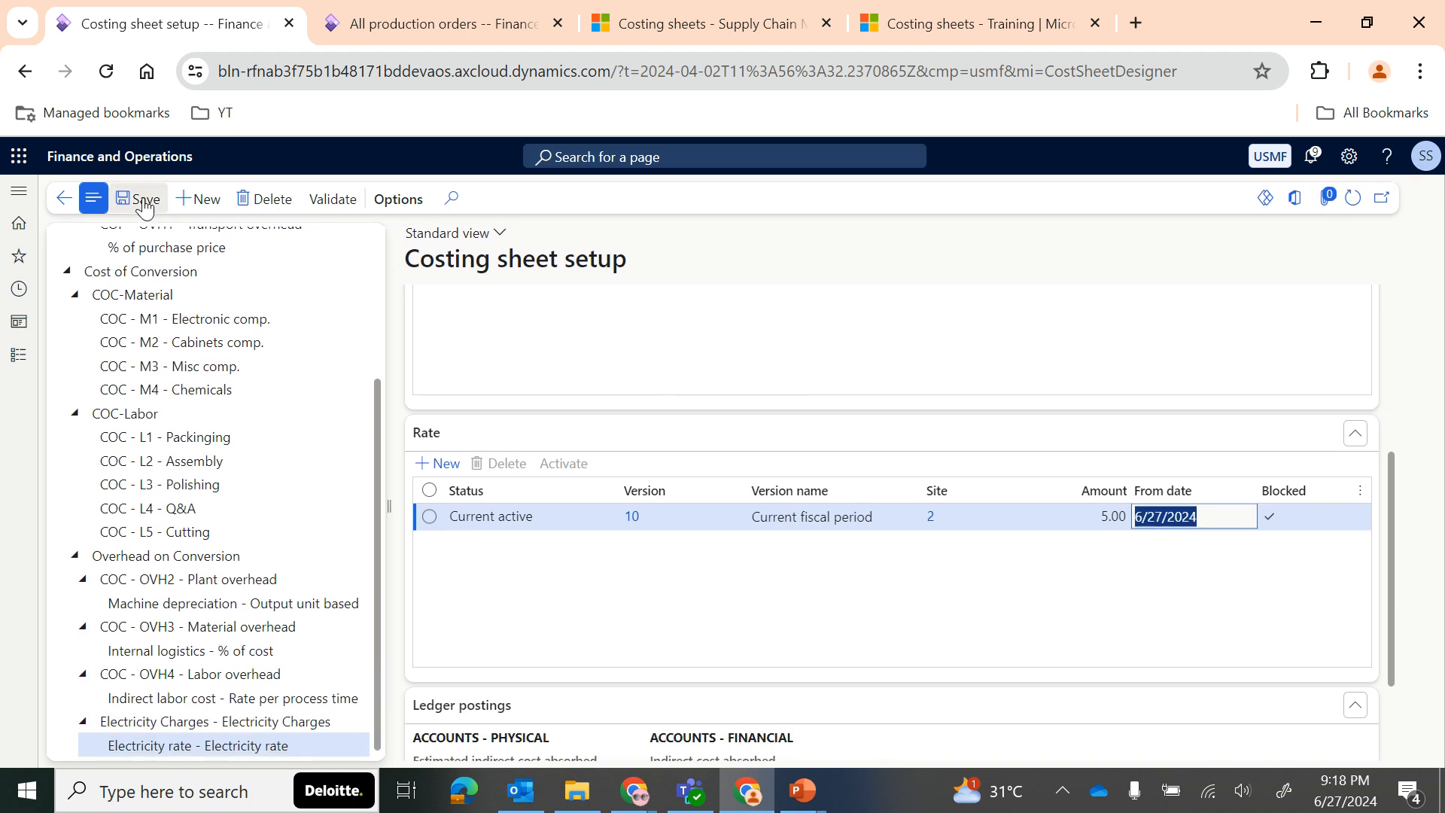
left_click(139, 201)
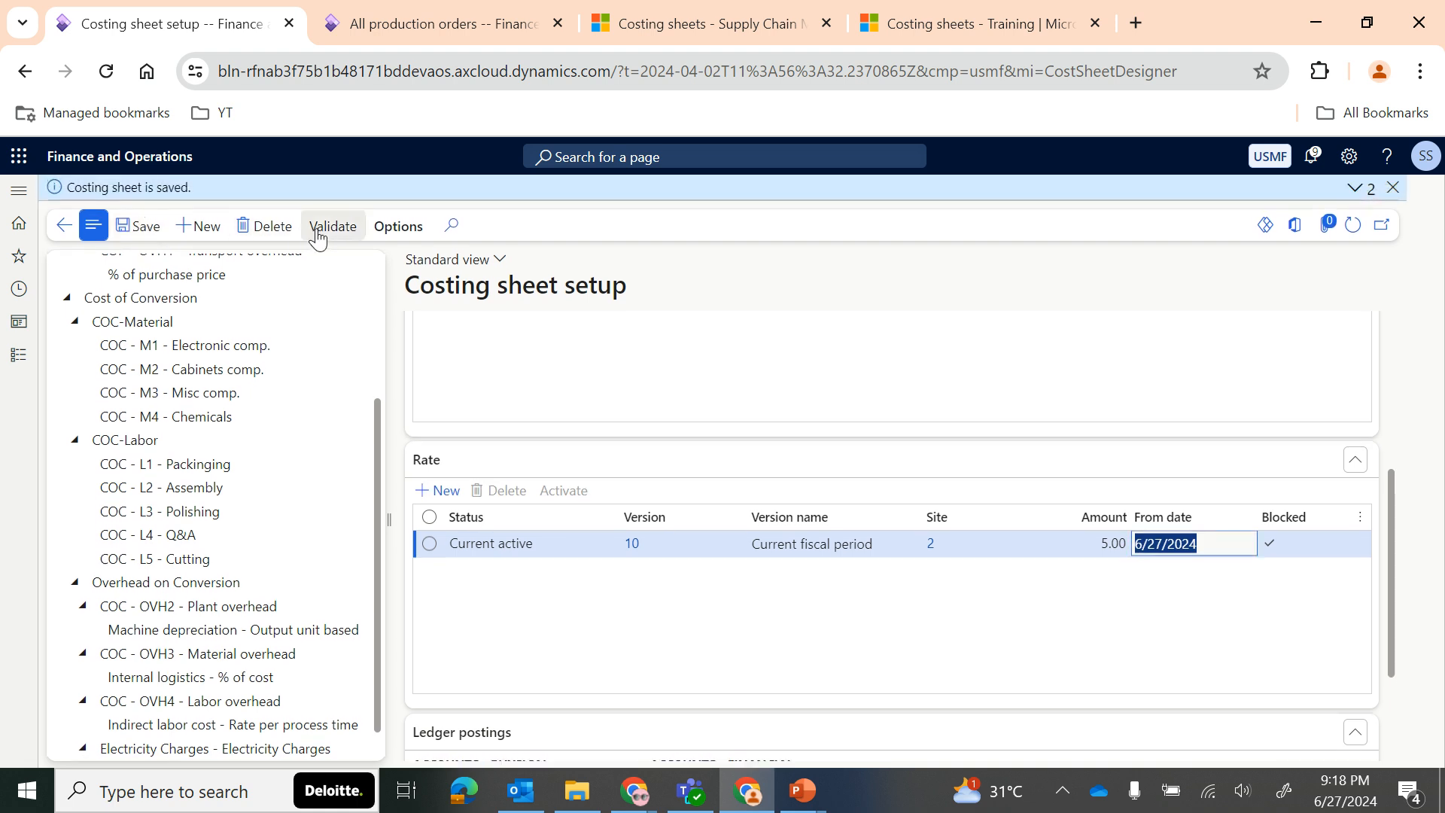
Step: Validate the costing sheet containing the Electricity rate node and save it
left_click(329, 234)
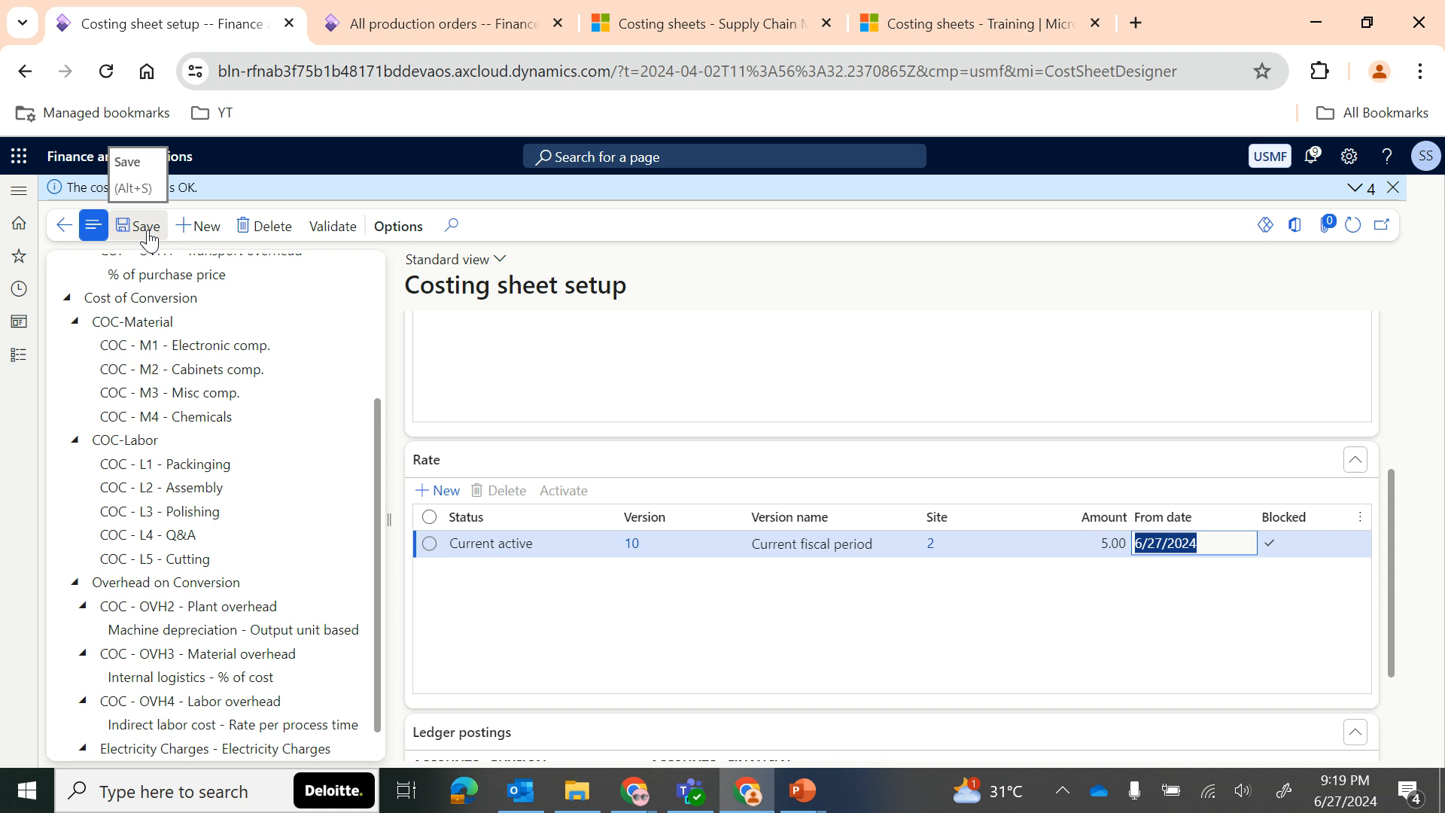
left_click(1391, 187)
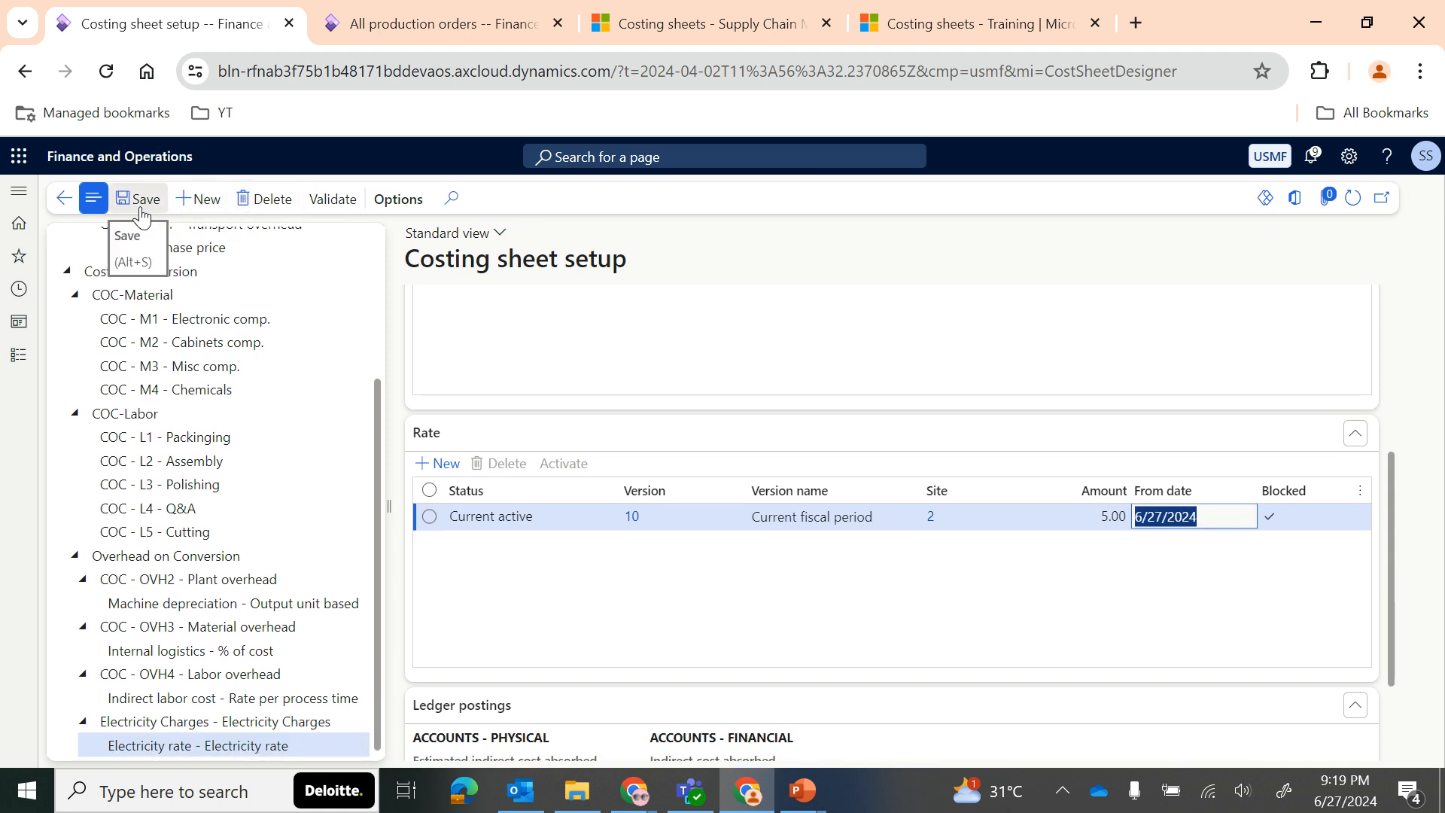
left_click(142, 215)
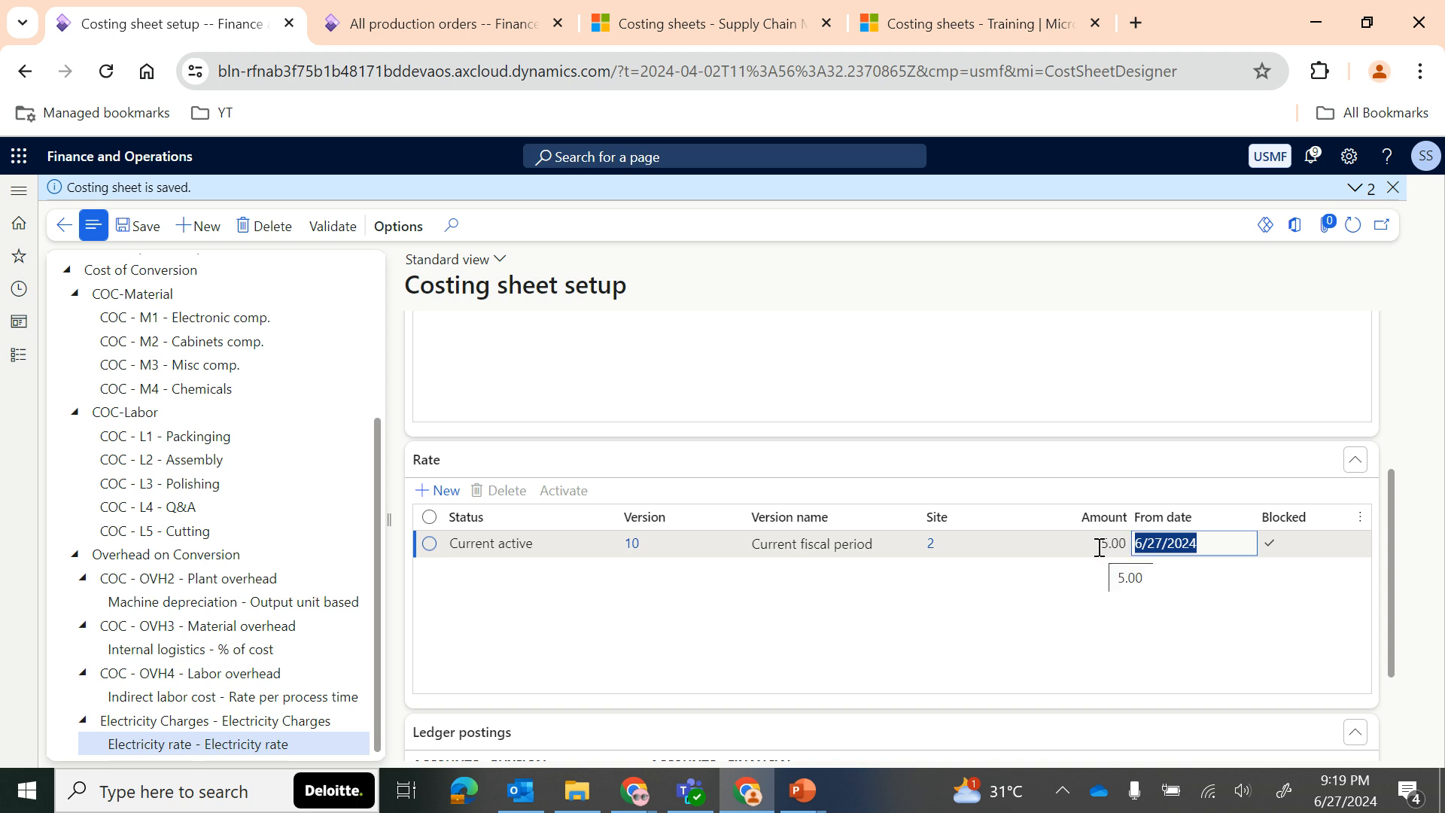
scroll(1053, 572, "up", 5)
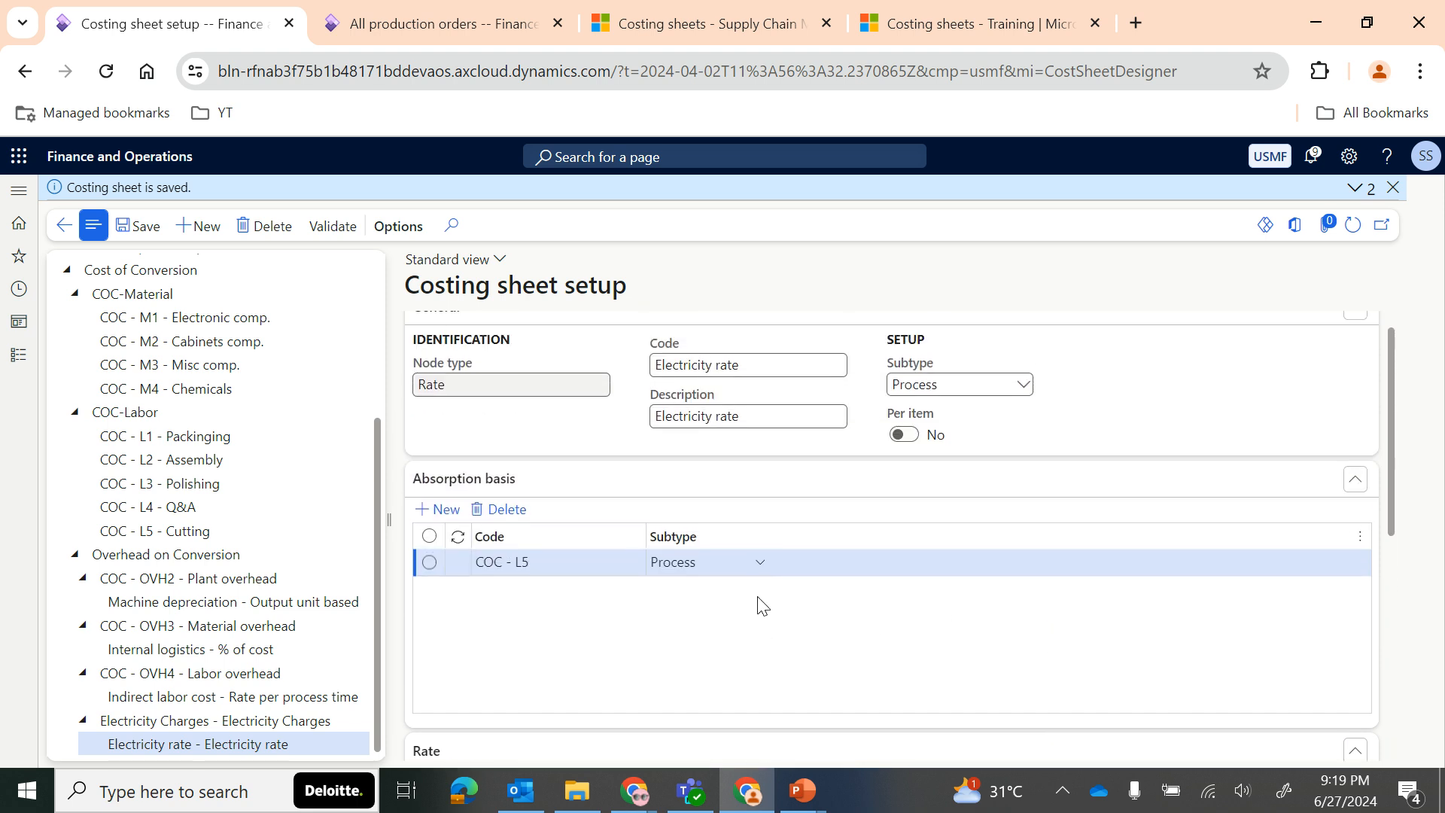
scroll(762, 604, "down", 4)
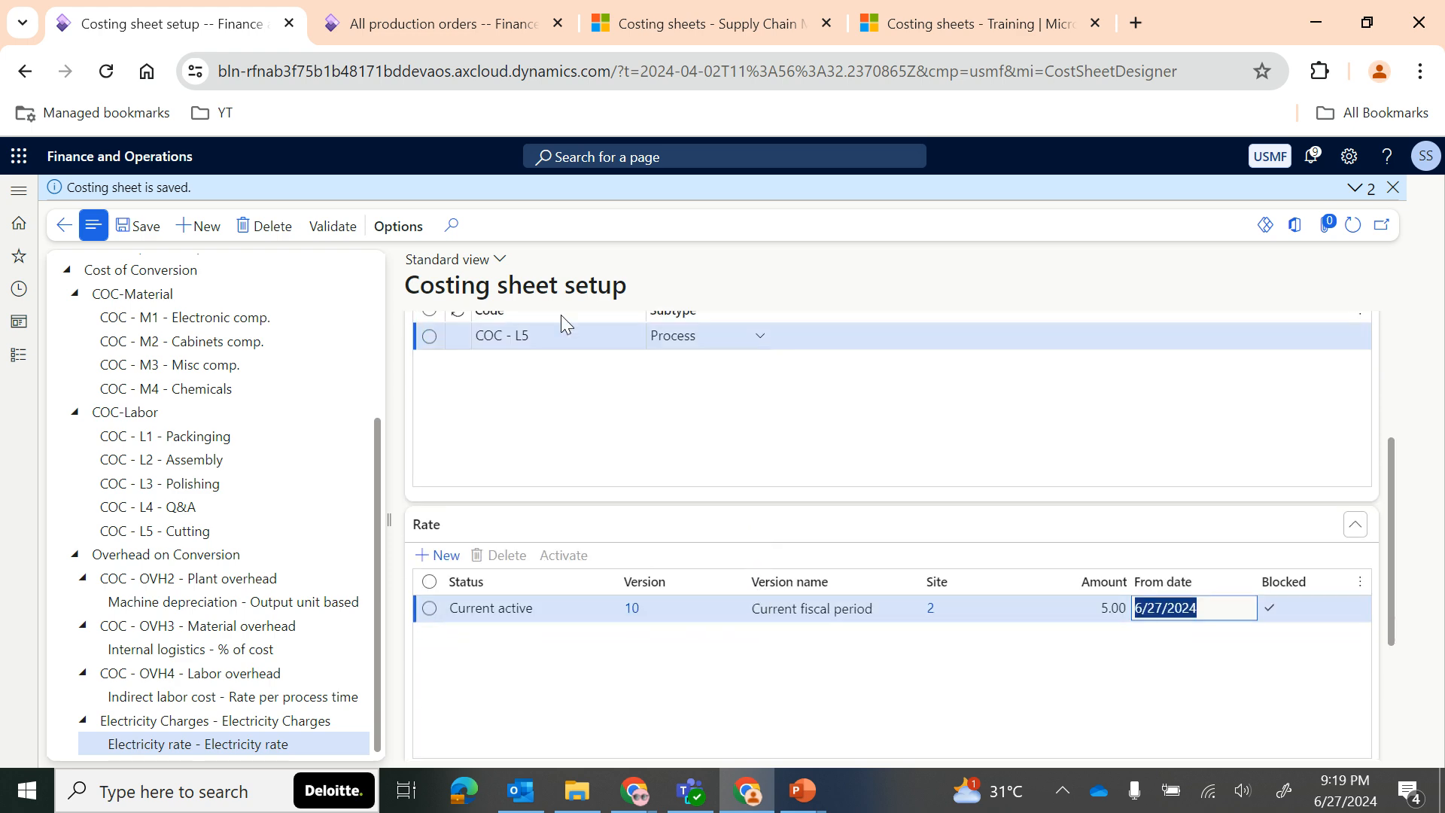
Step: Run the estimate for the newly created FG - Shirt -001 production order with the Standard profit-setting and references included
left_click(452, 23)
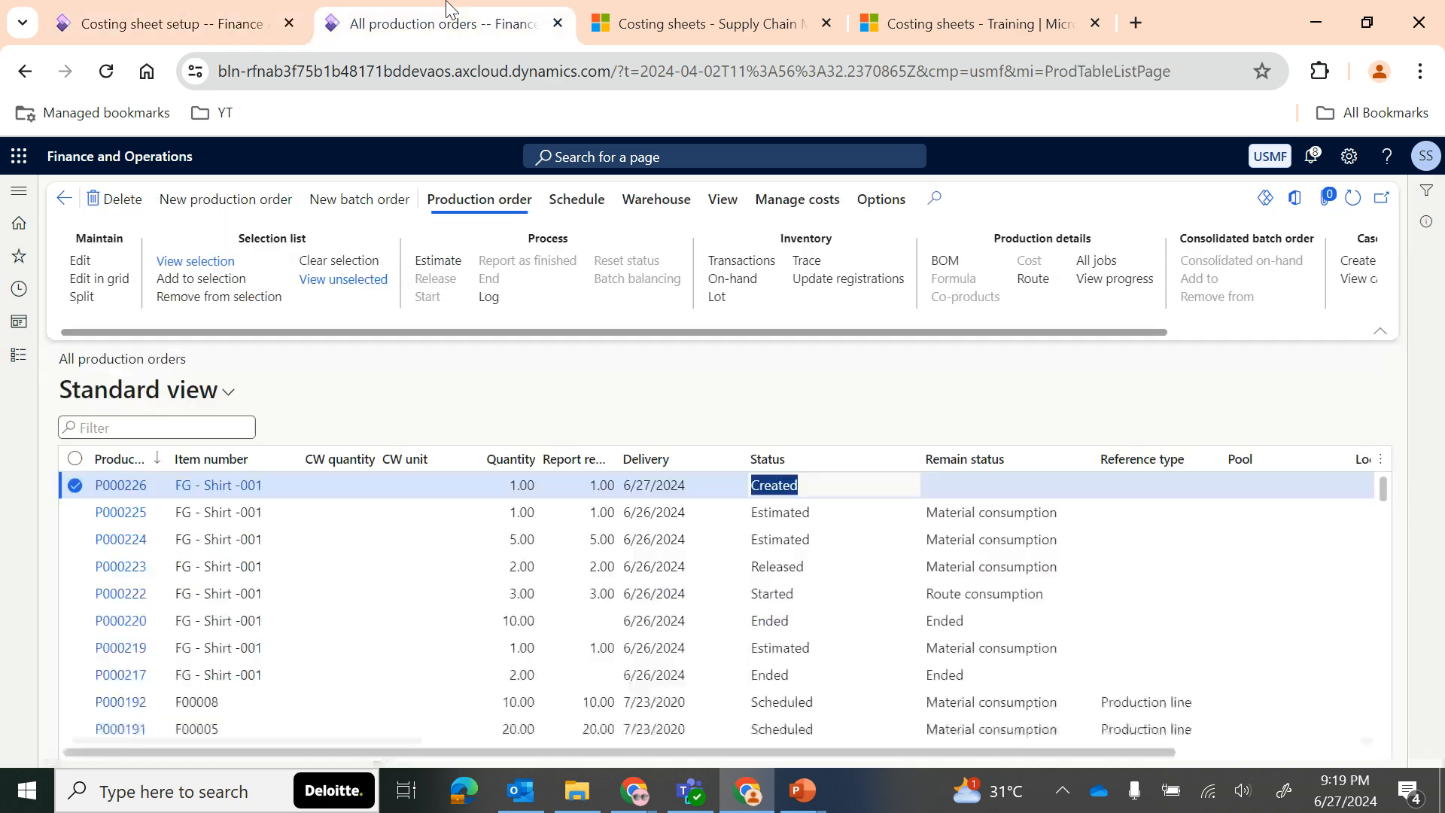
left_click(726, 490)
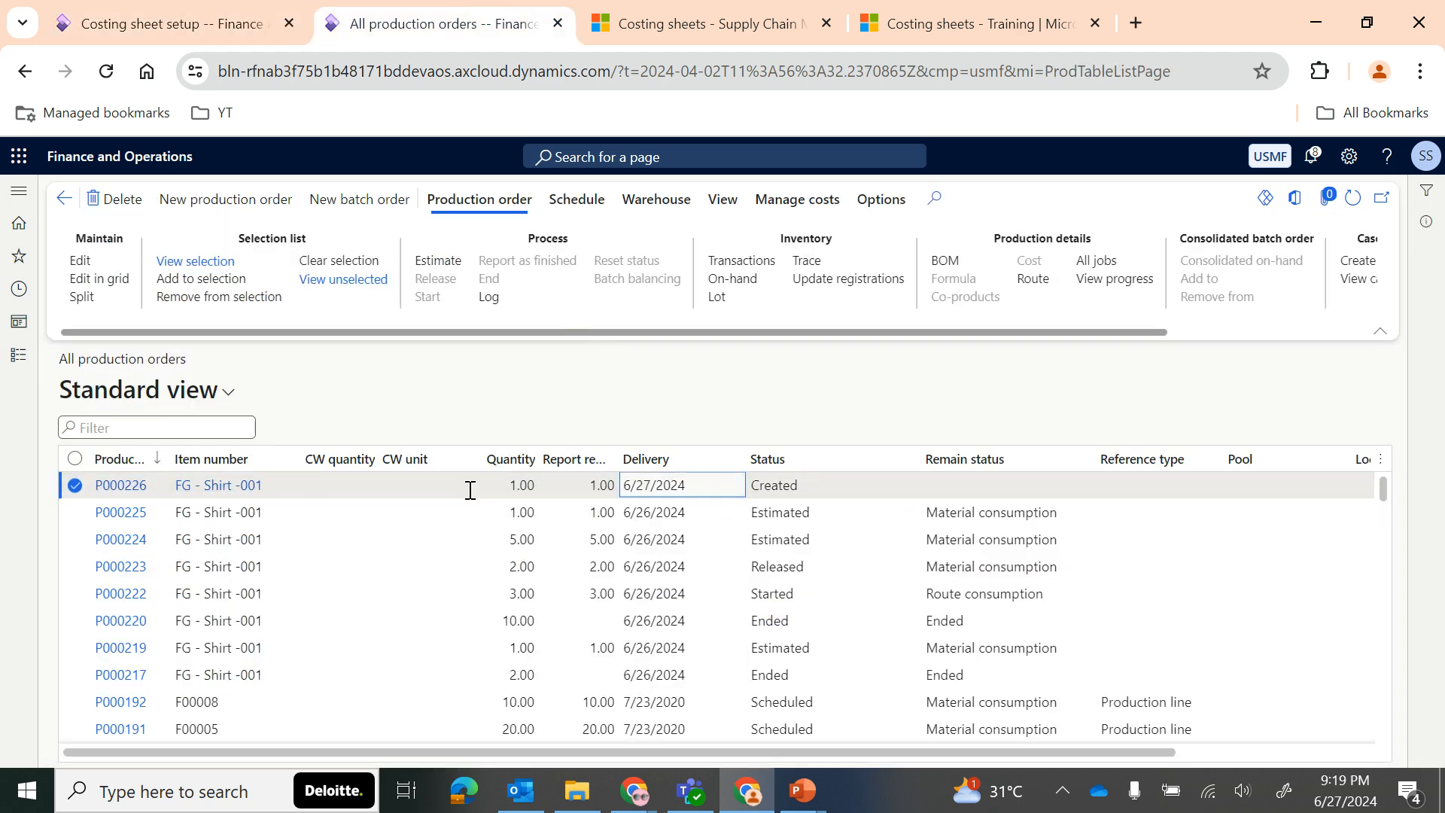
left_click(449, 270)
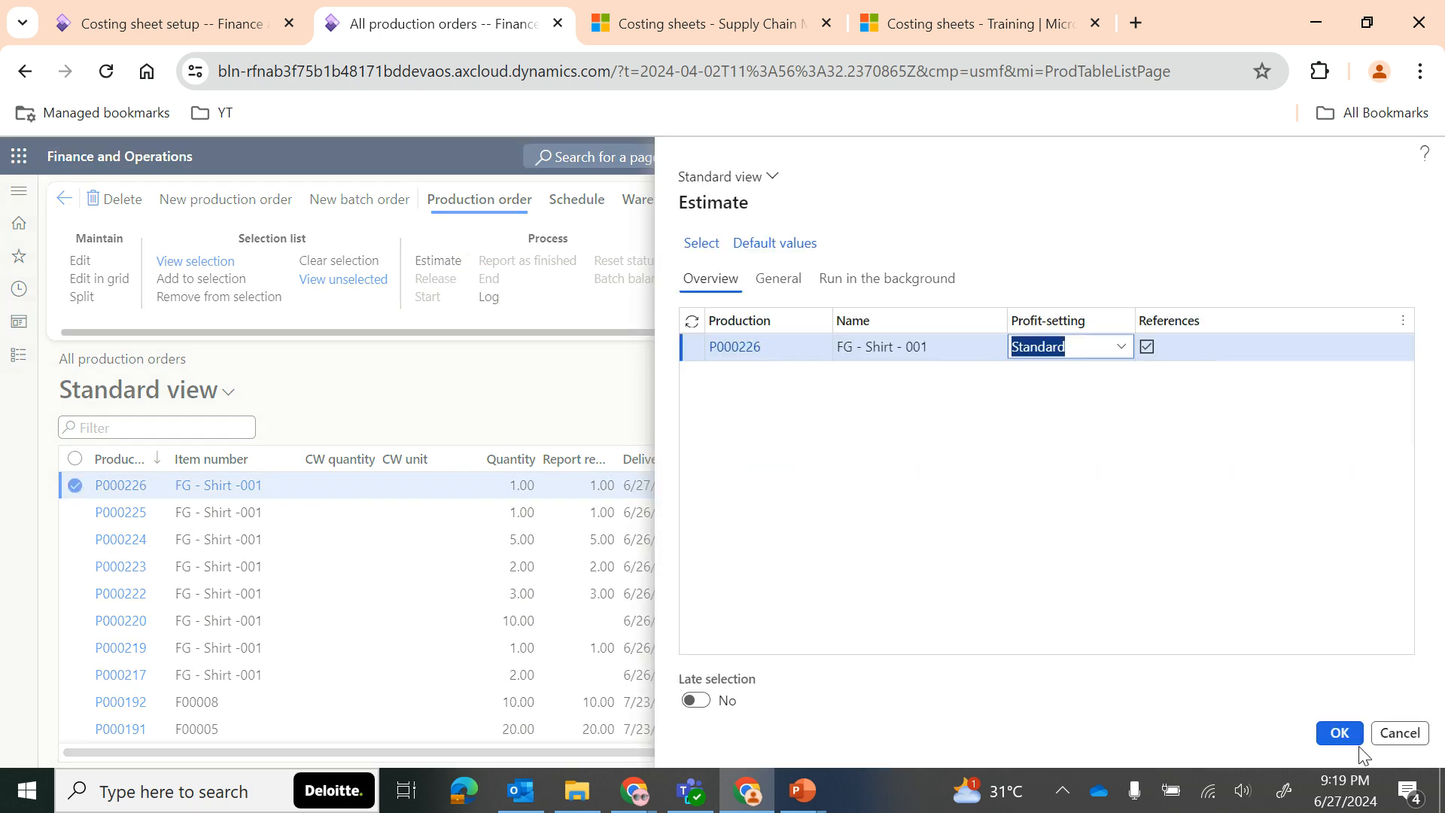
left_click(1343, 745)
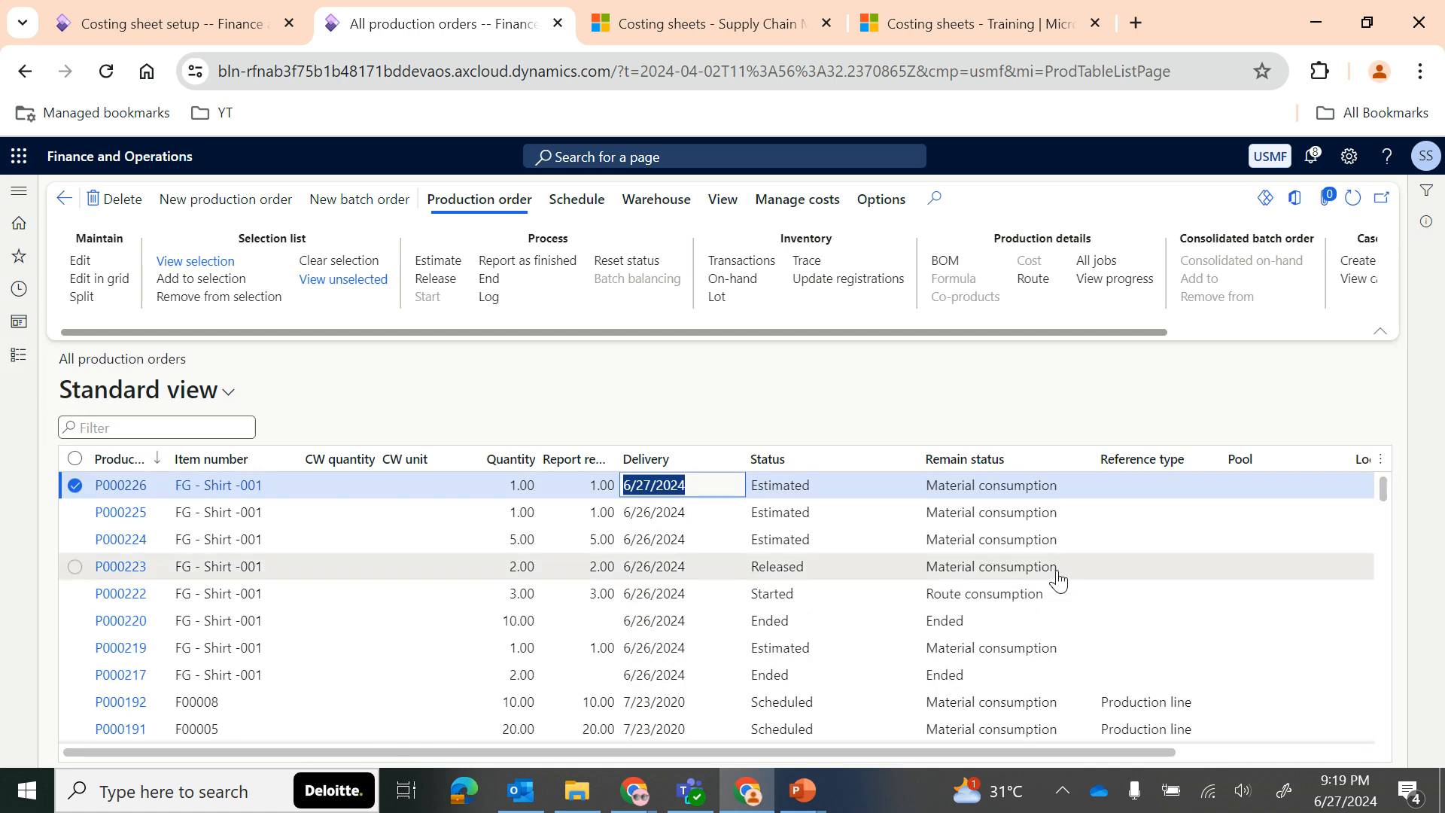
Step: Open the shirt order's calculation details and examine the Electricity rate and Indirect labor cost lines
left_click(788, 217)
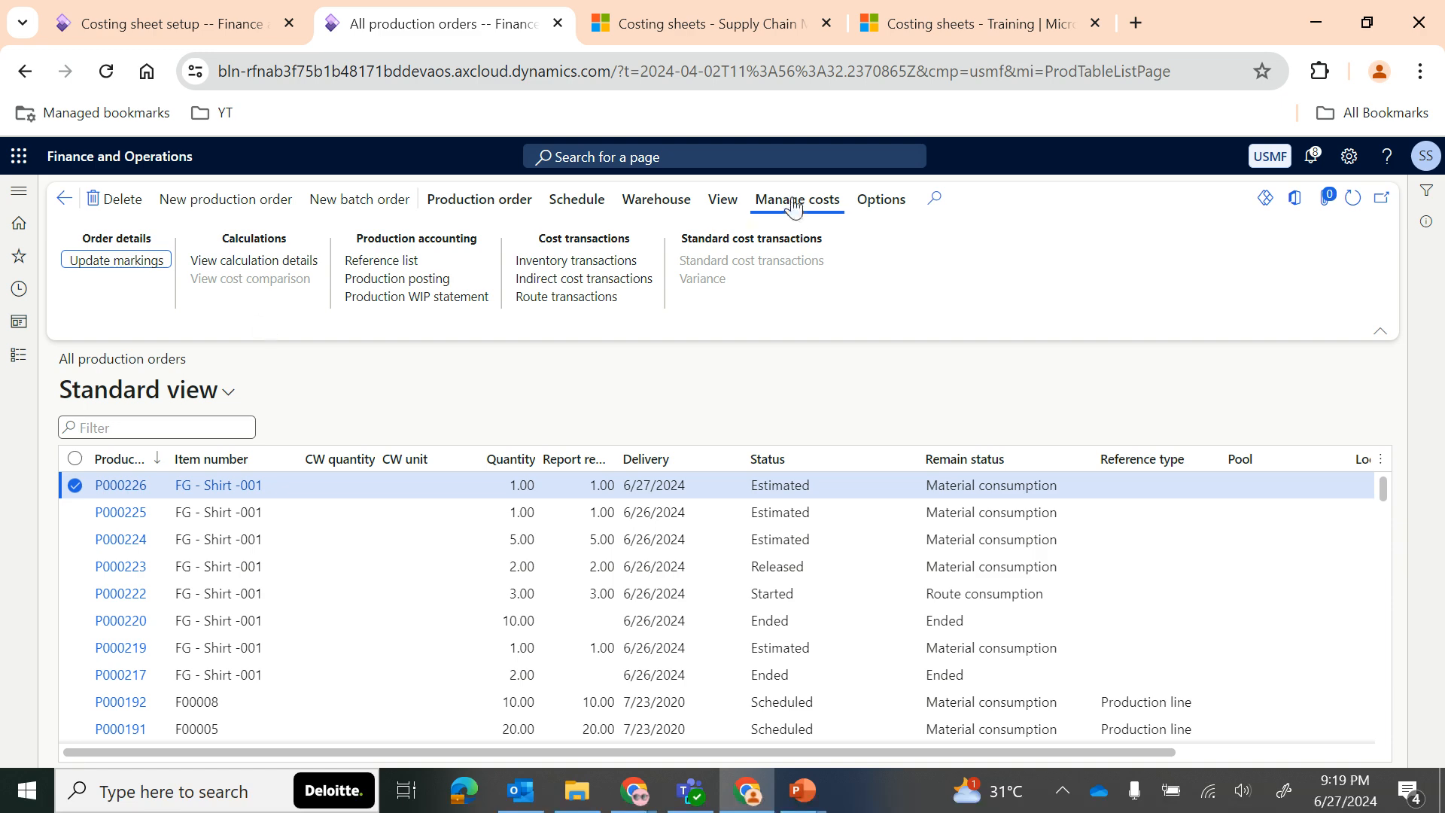
left_click(282, 269)
left_click(534, 594)
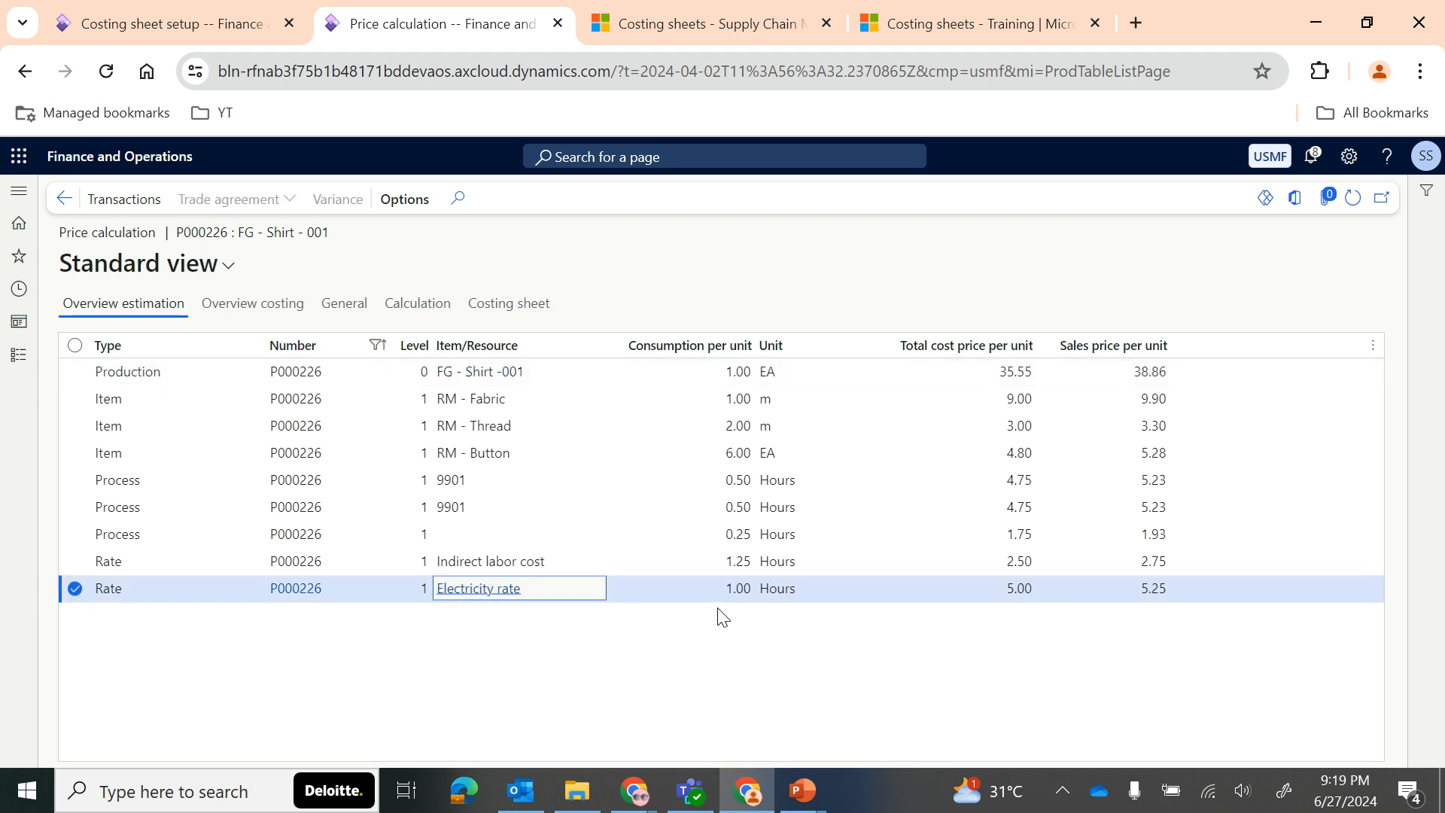
left_click(555, 571)
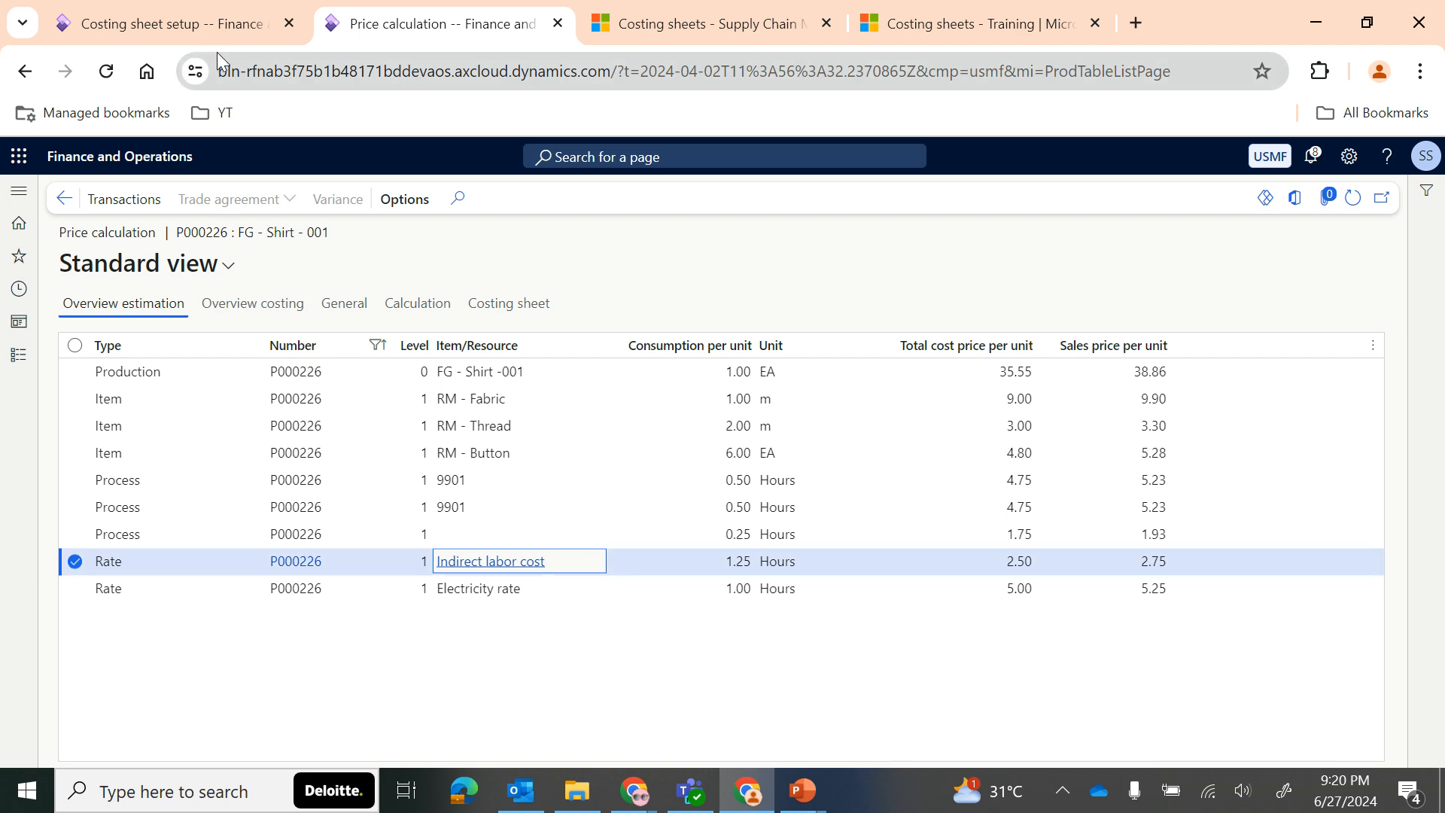
Step: Compare the Indirect labor cost and Electricity rate nodes in the costing sheet setup with the Electricity rate's estimated consumption and cost price
left_click(197, 24)
left_click(210, 695)
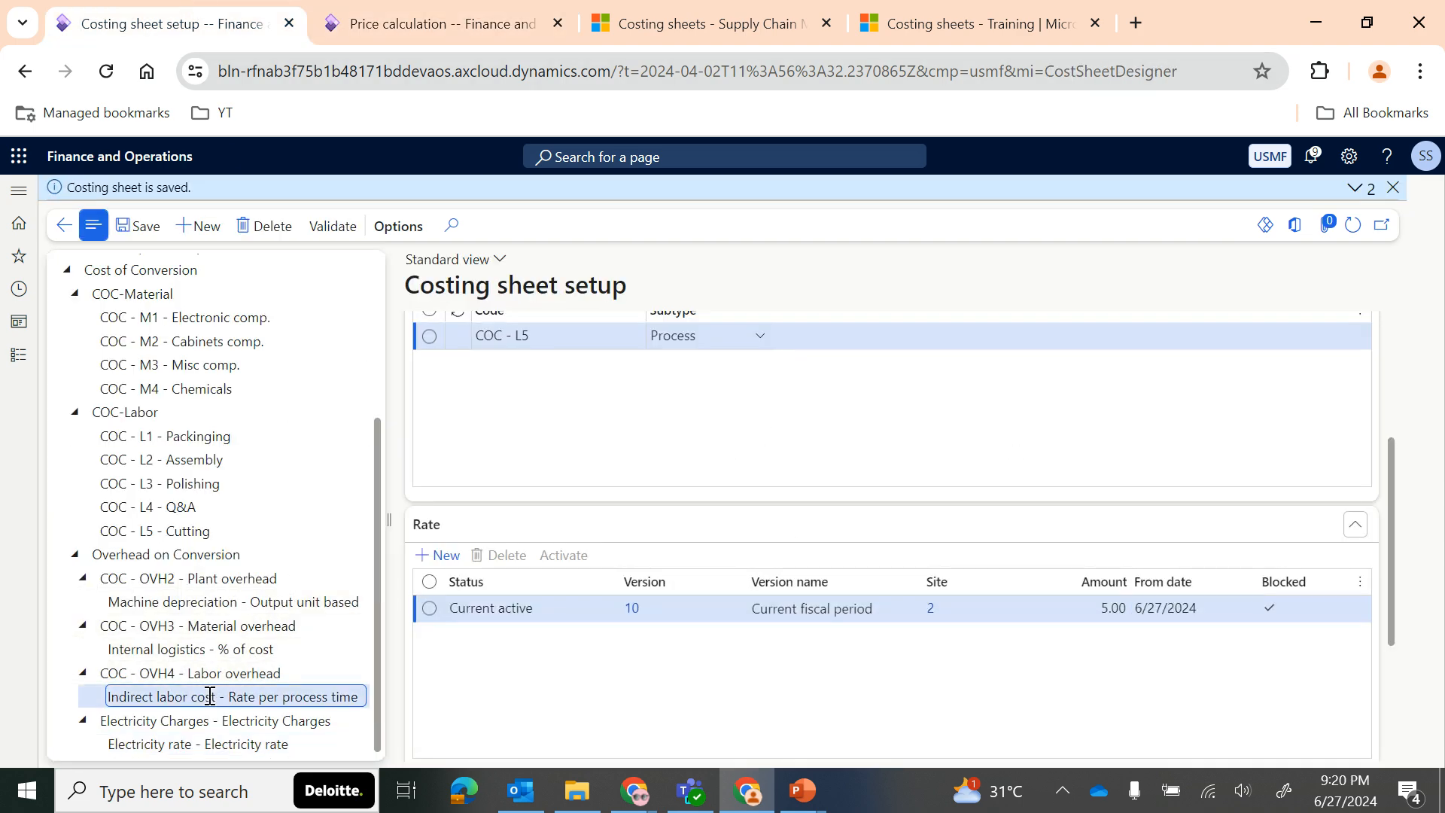
left_click(212, 745)
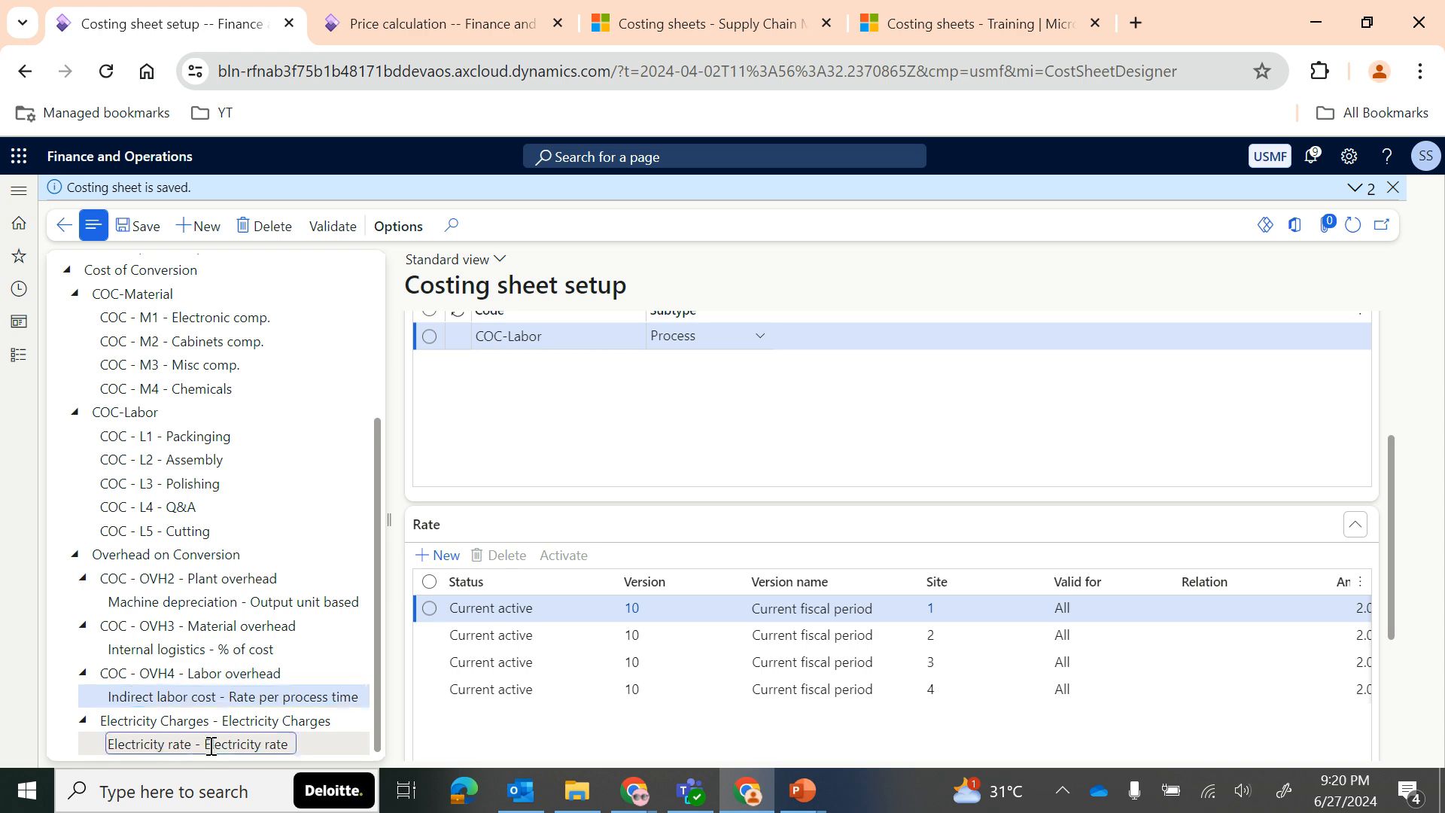
left_click(397, 9)
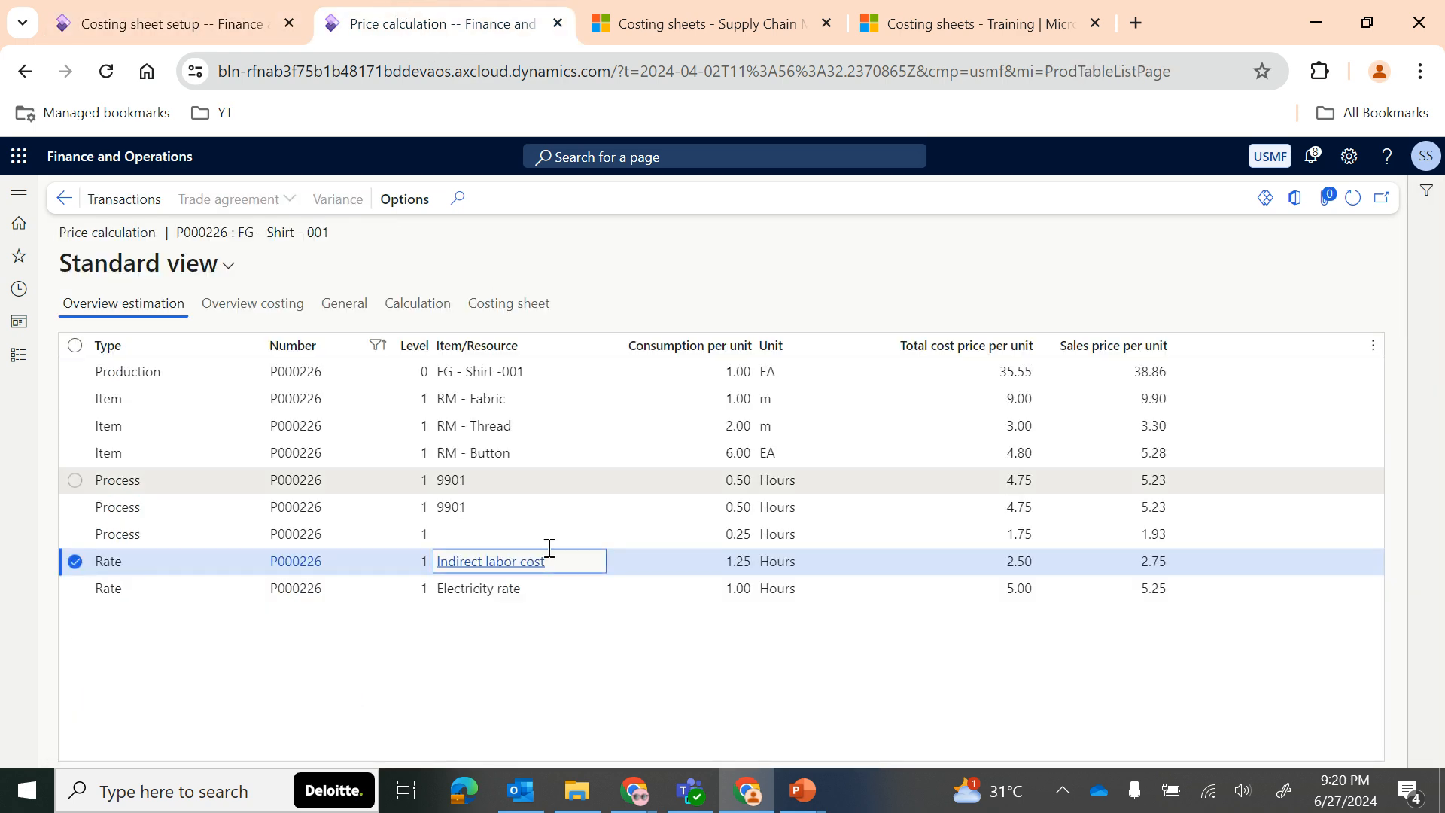
left_click(733, 587)
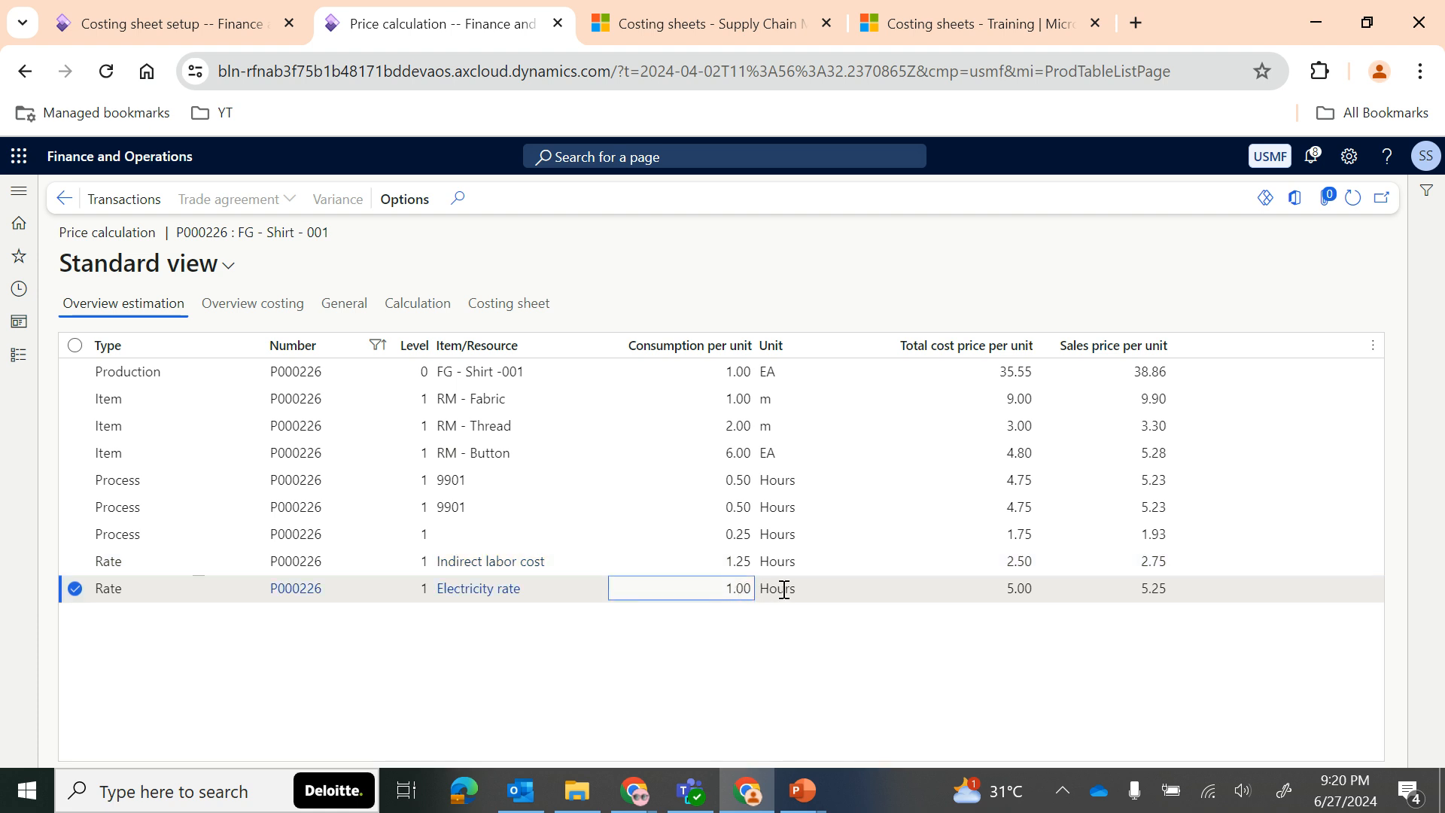
double_click(728, 592)
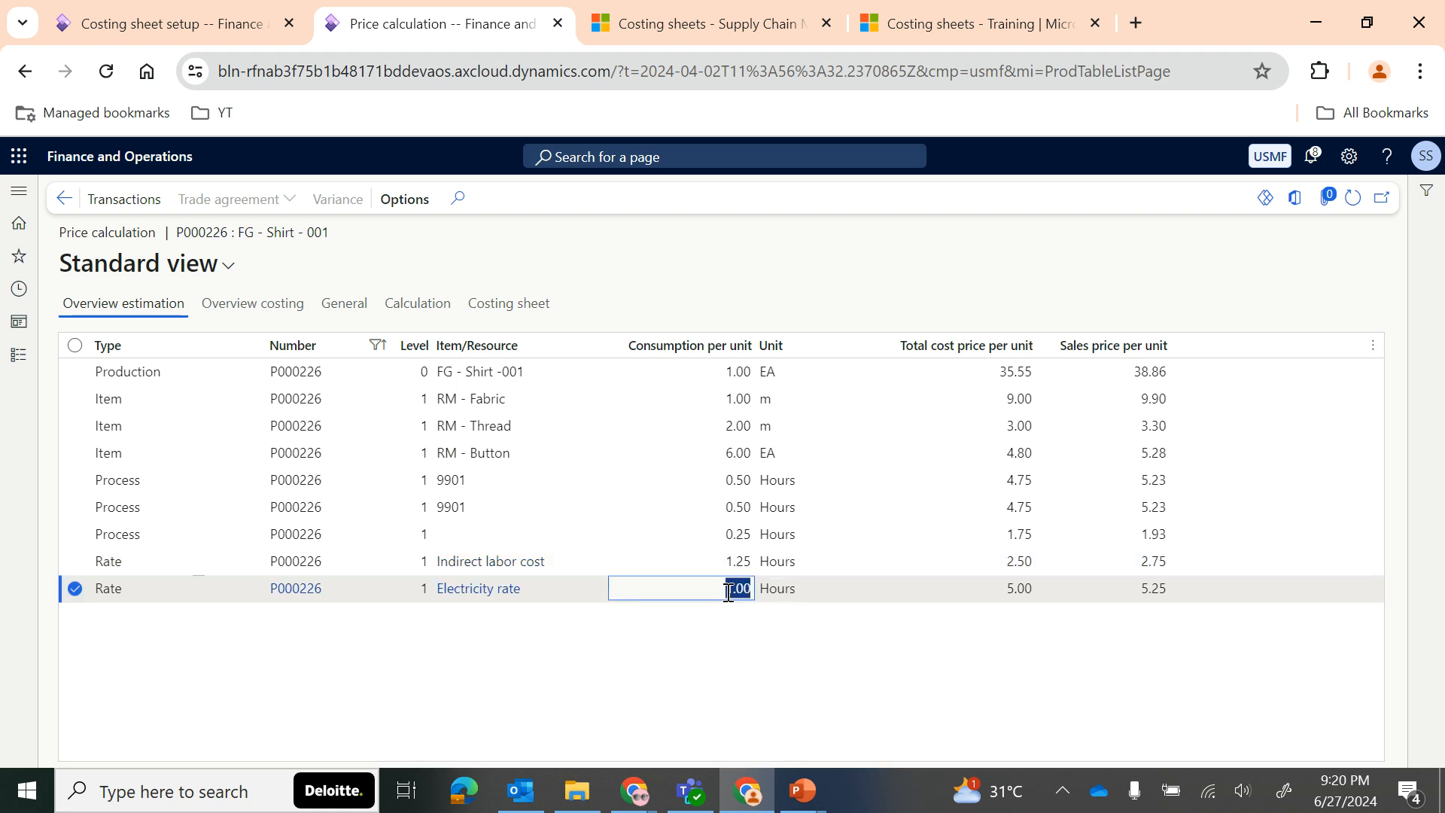
double_click(1020, 590)
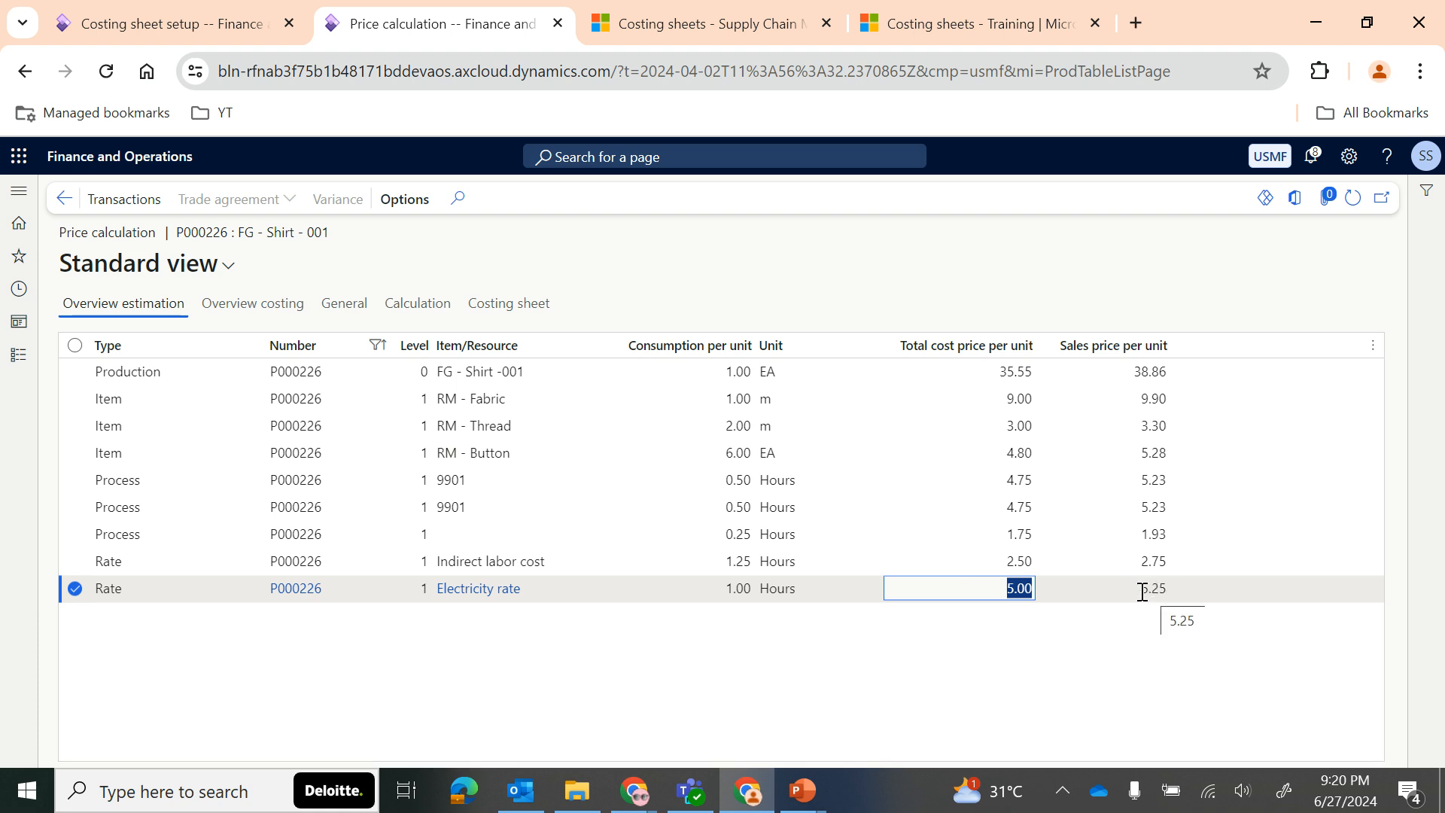
Step: Check the Standard profit percentage of cost group E1 behind the Electricity Charges node and return to the costing sheet setup
left_click(203, 23)
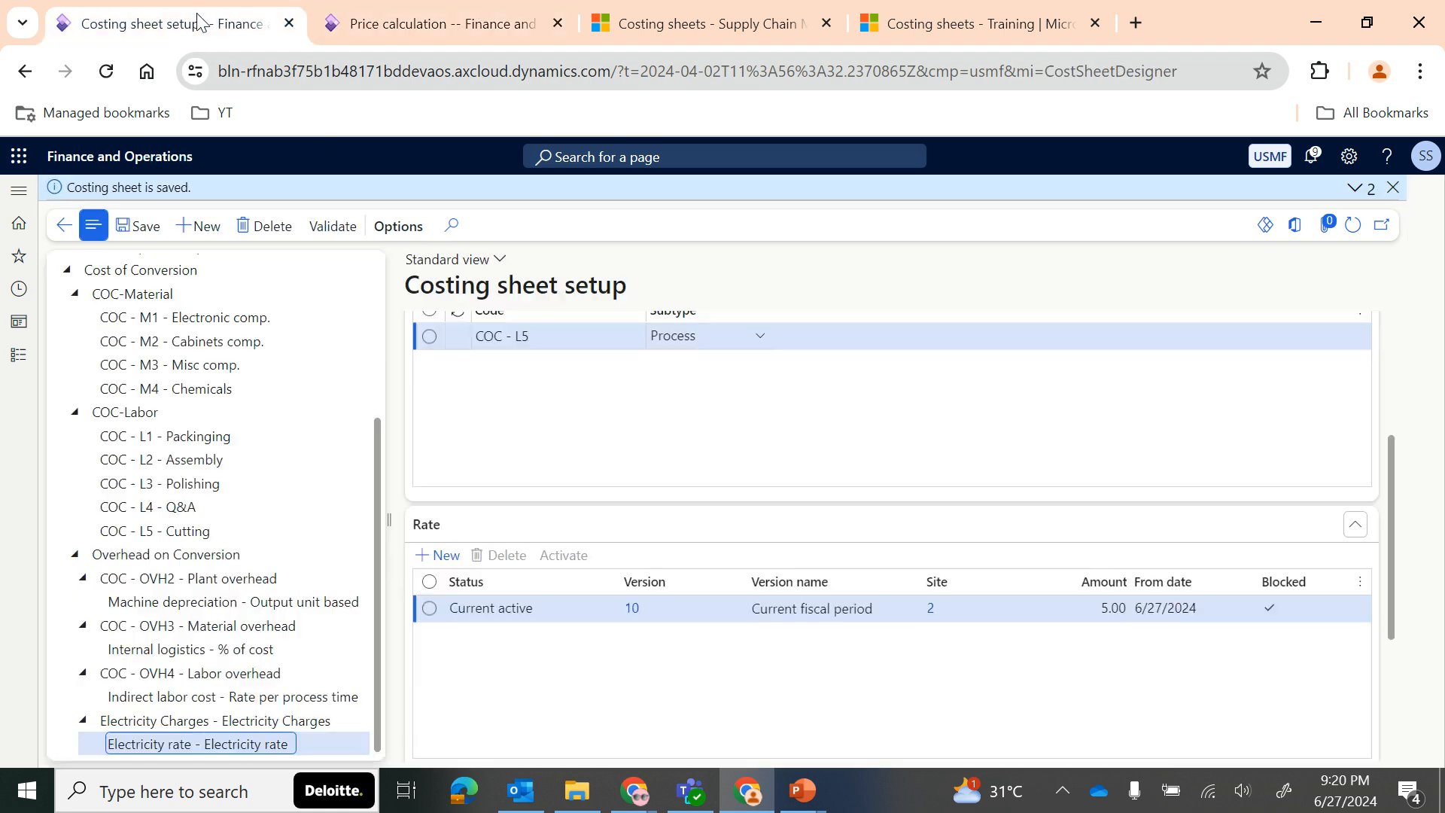
scroll(864, 490, "up", 3)
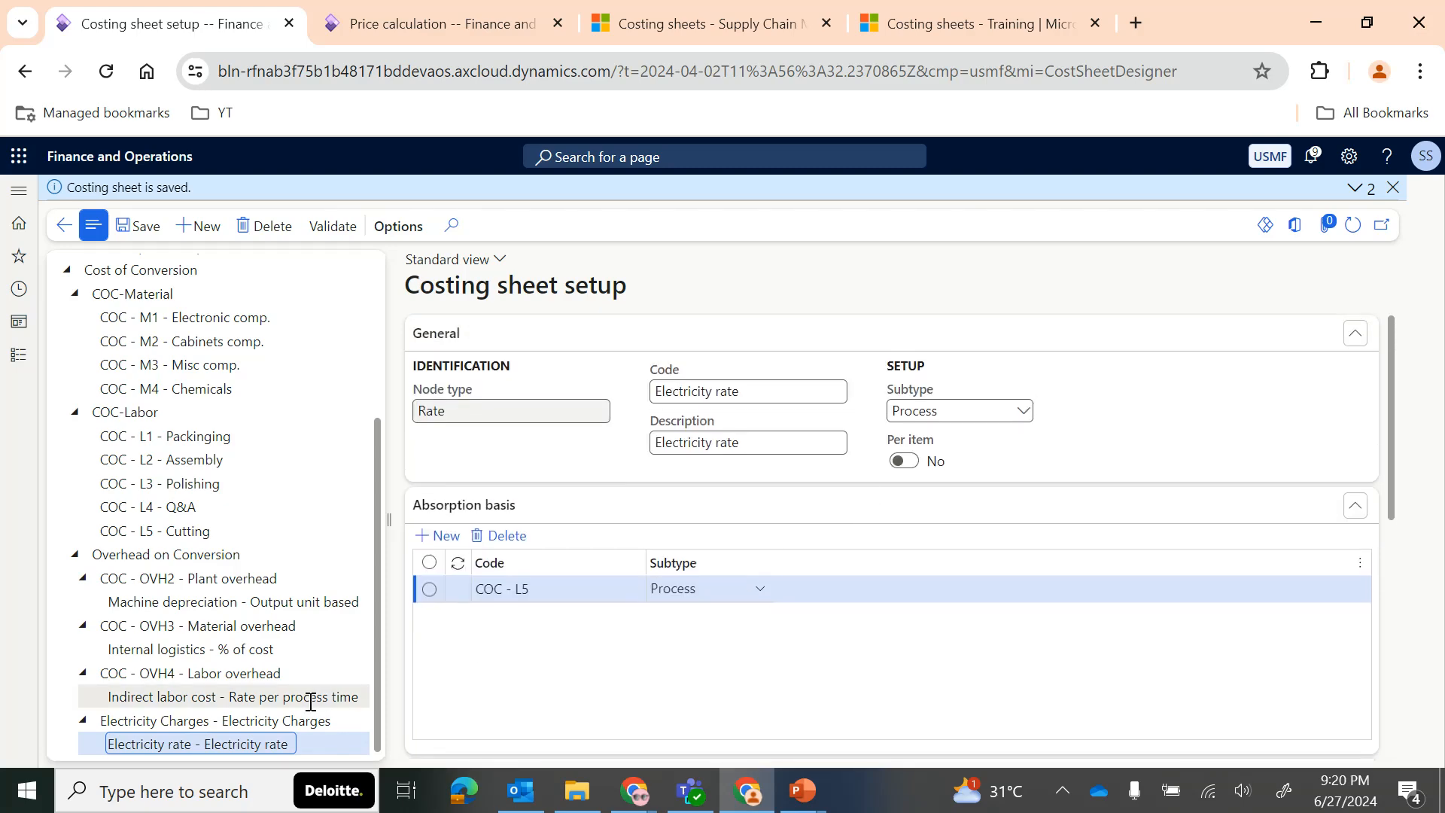
left_click(282, 720)
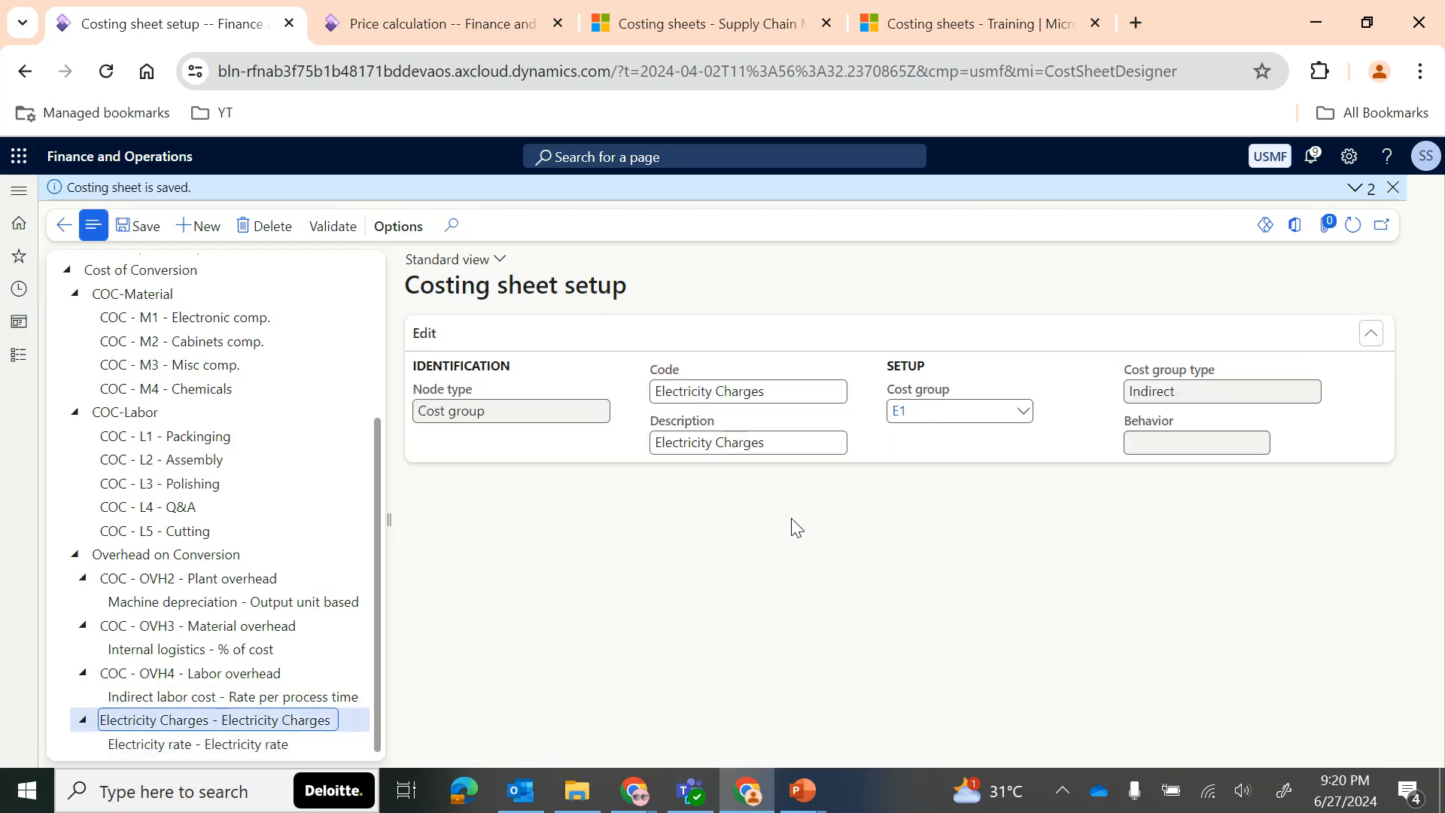
left_click(904, 417)
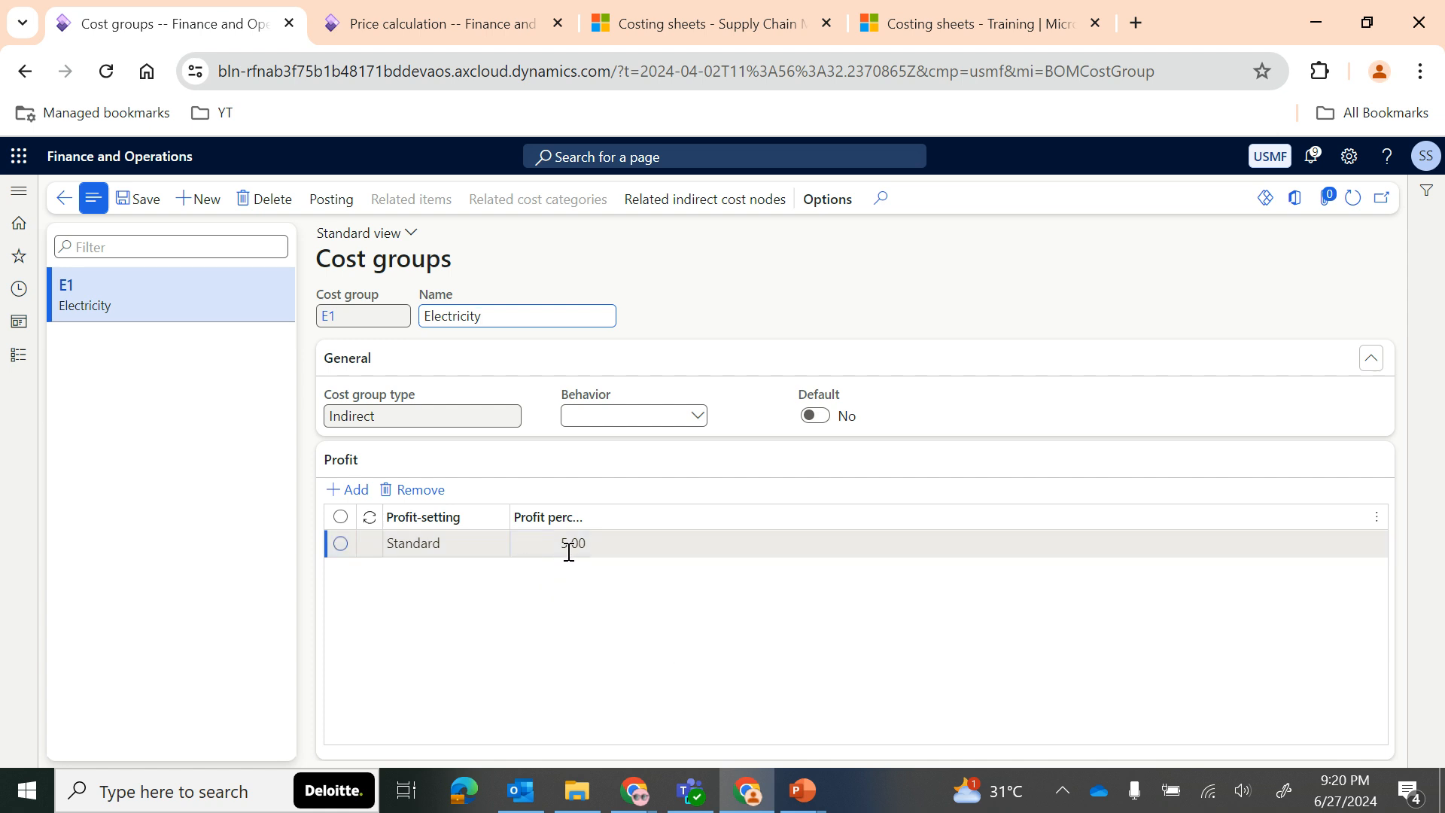
left_click(62, 205)
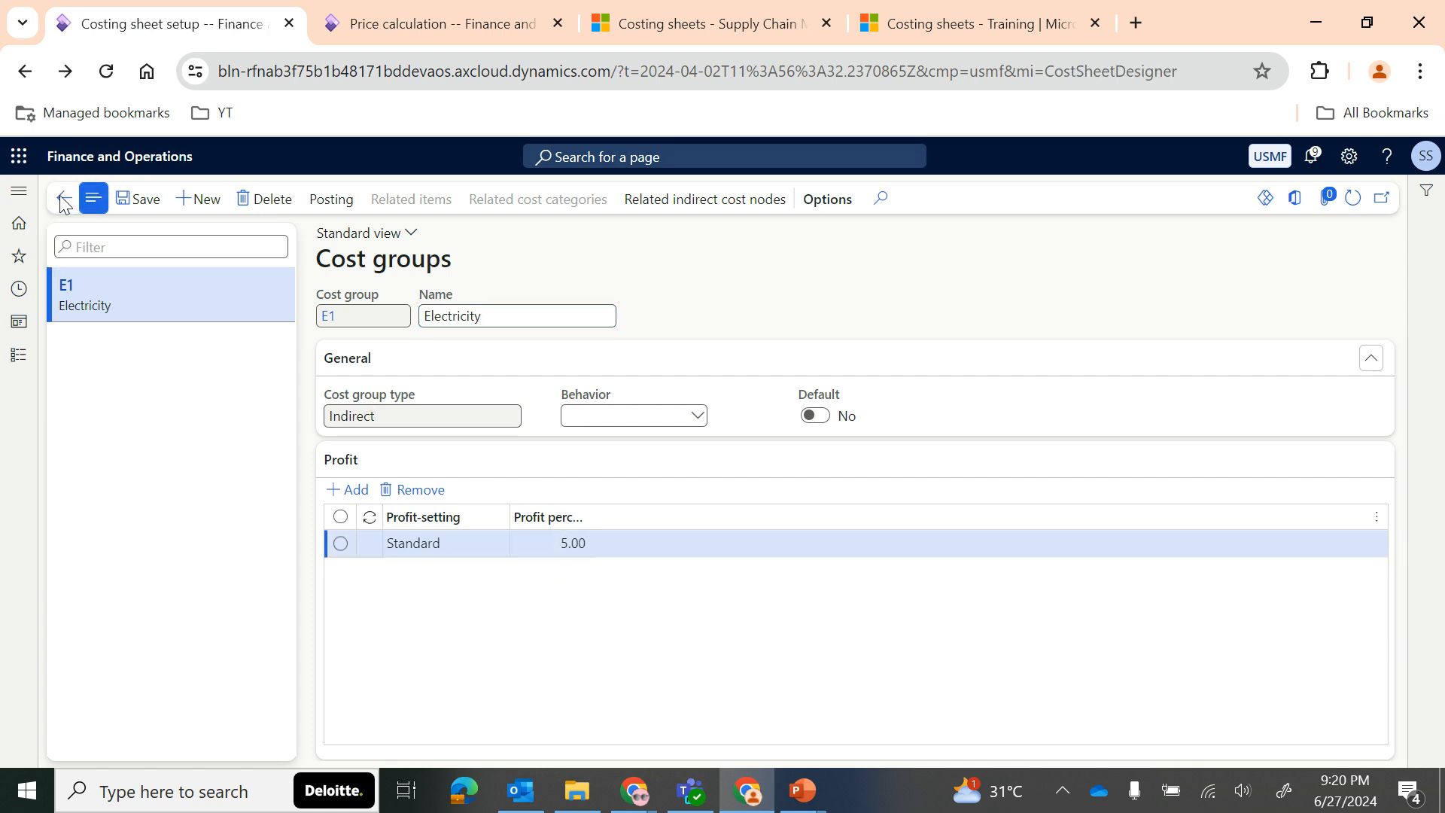
Step: Examine the shirt order's price calculation in its costing sheet view, comparing the overhead entries with the estimation overview
left_click(404, 10)
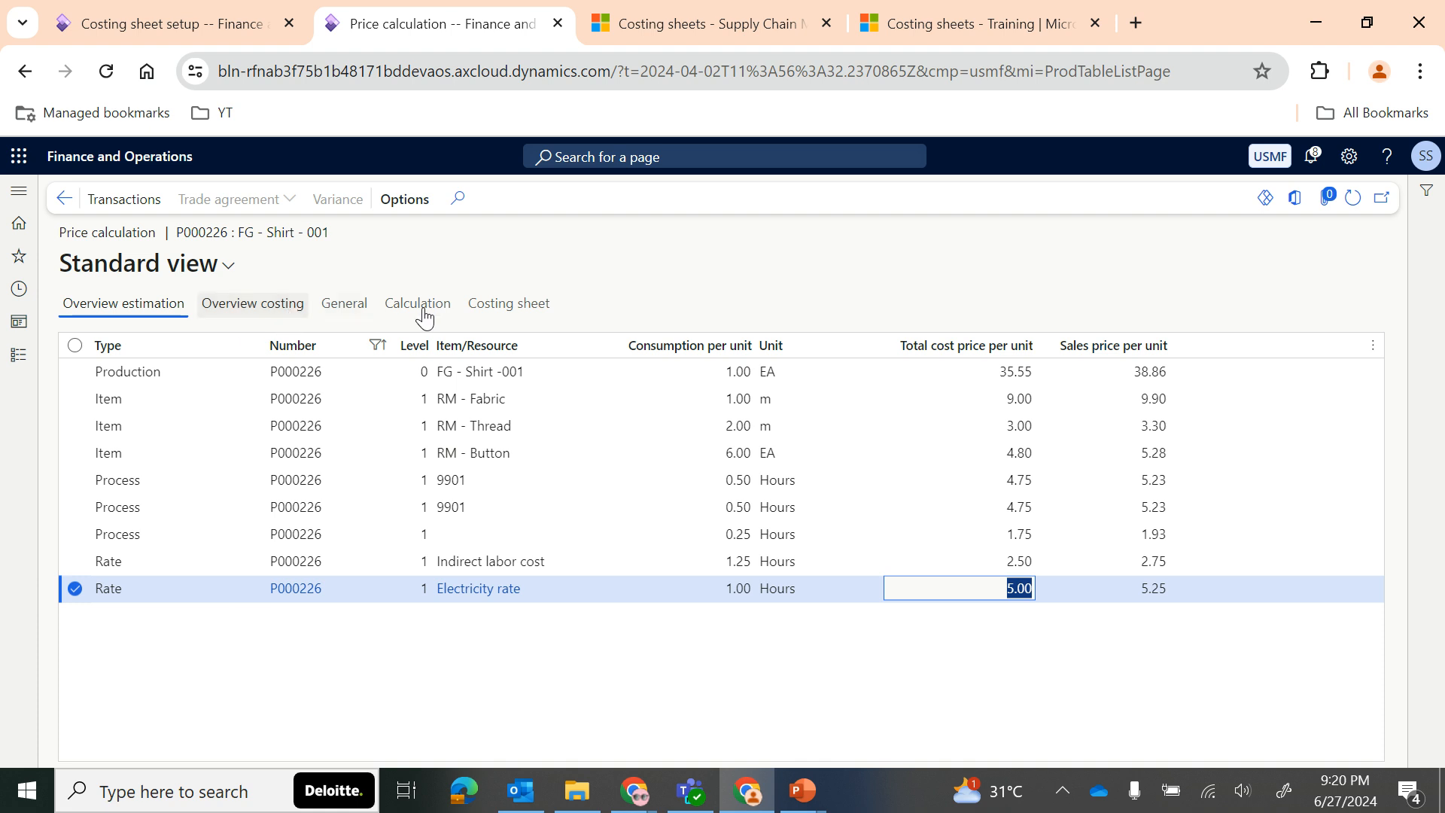
left_click(500, 313)
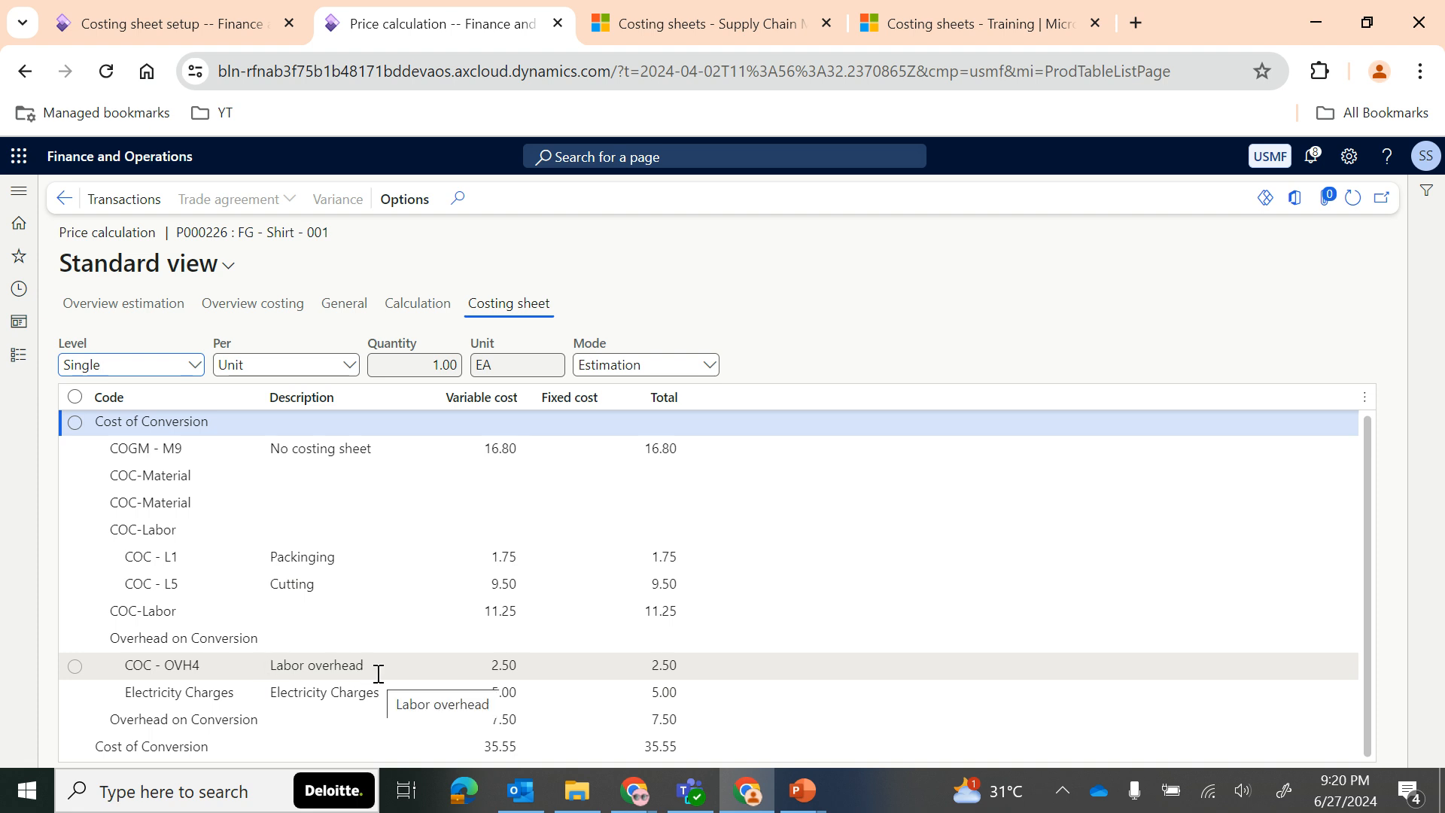
left_click(135, 307)
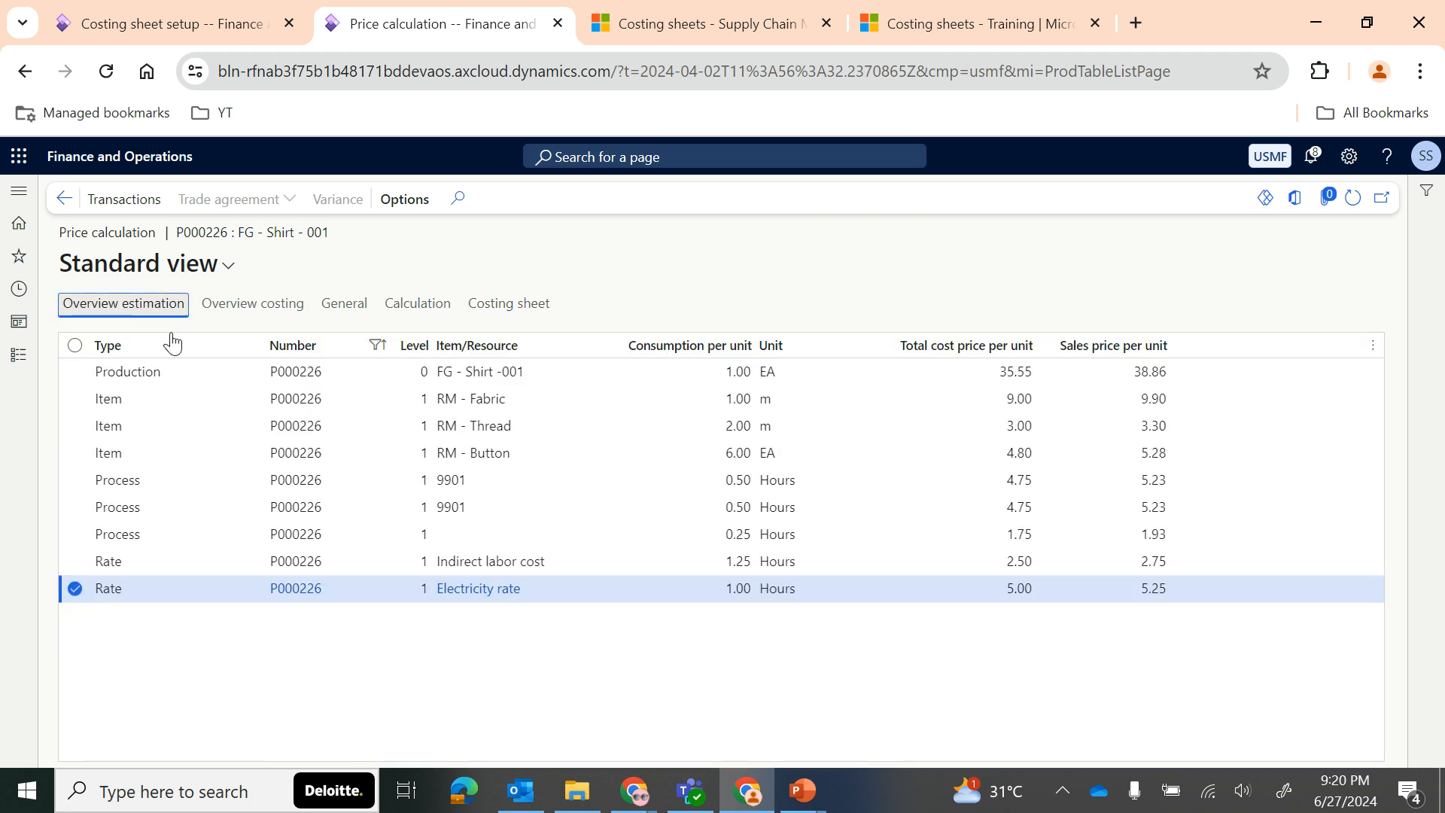
left_click(509, 306)
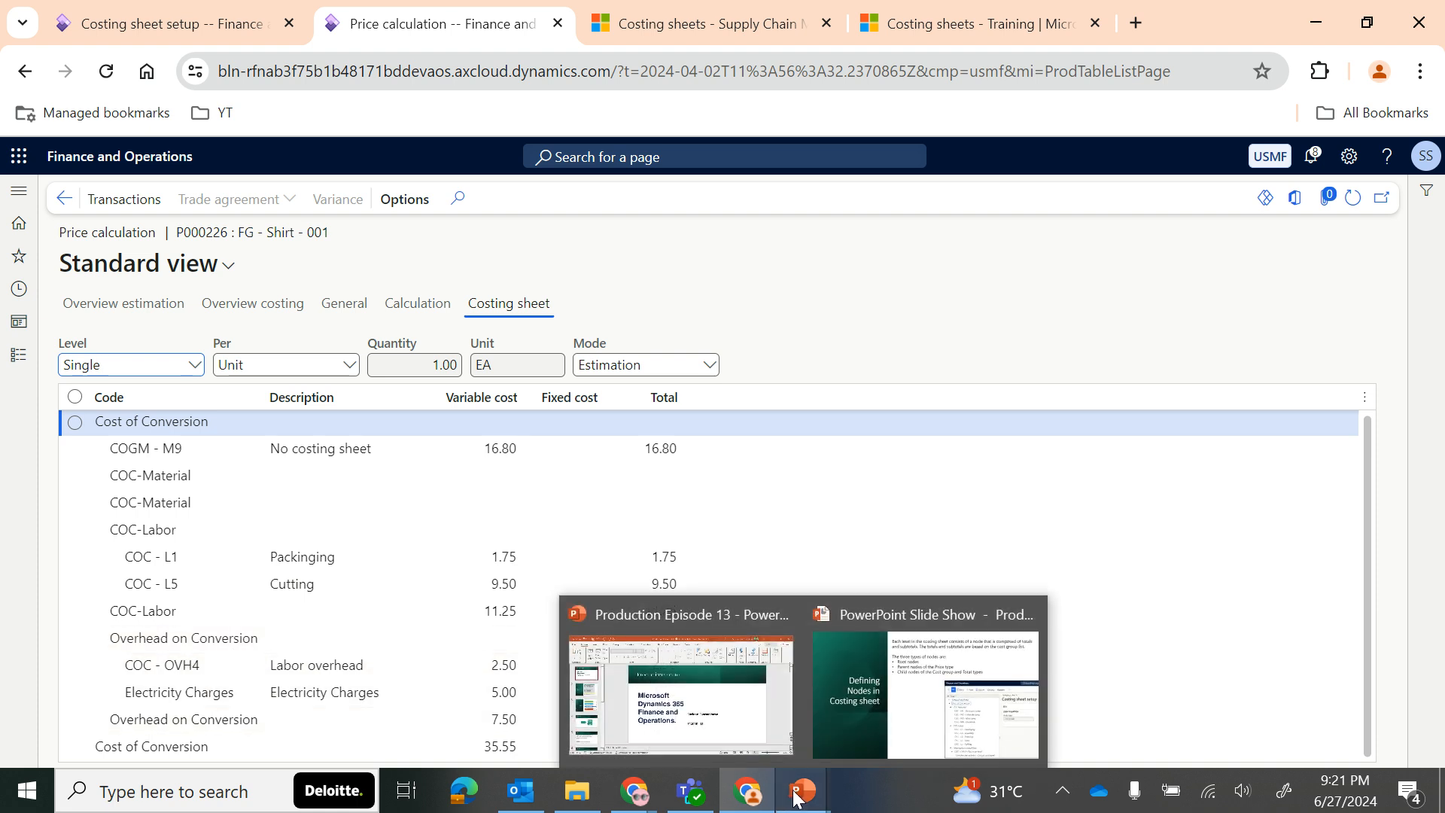
left_click(855, 698)
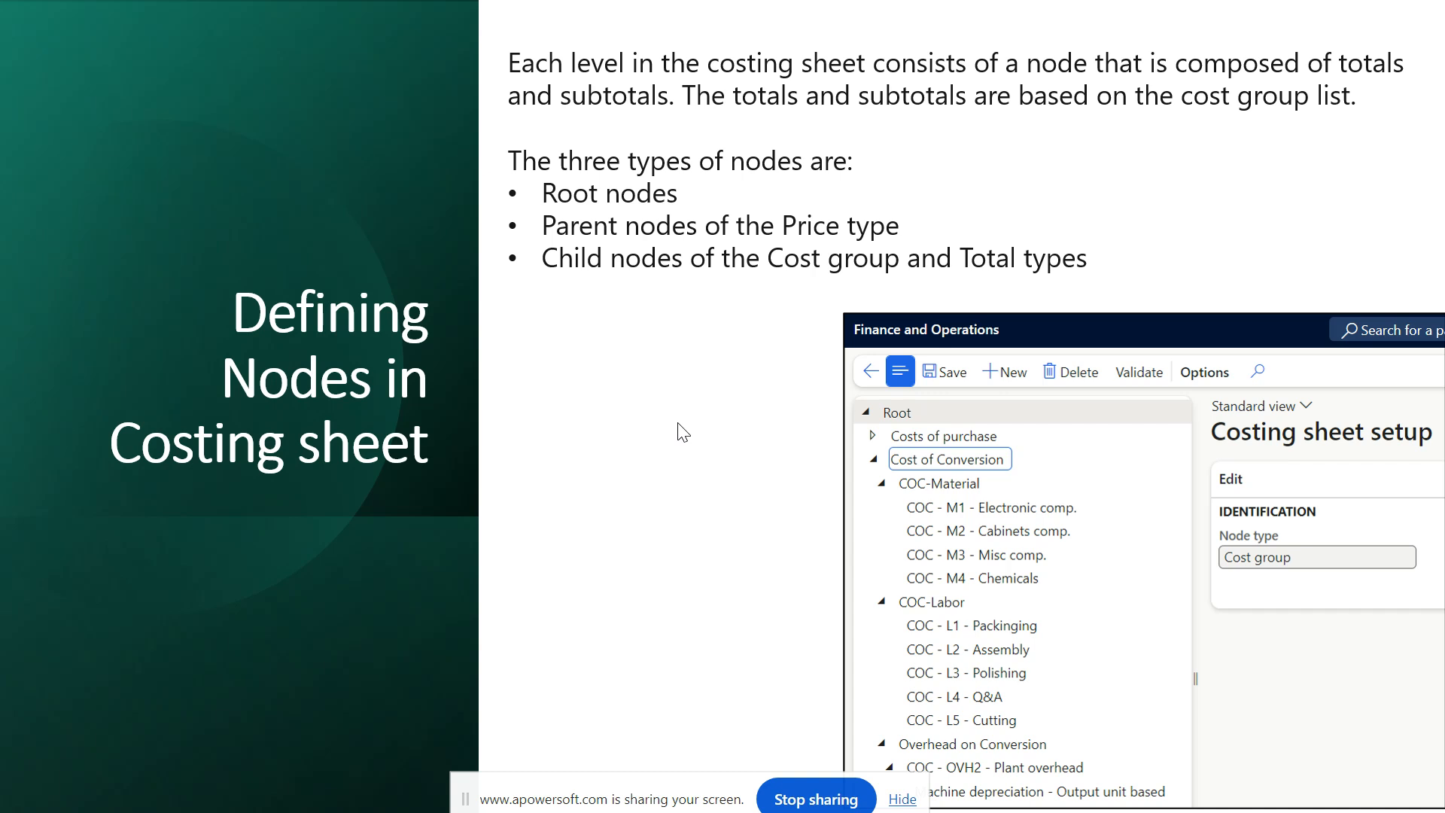
key("Right")
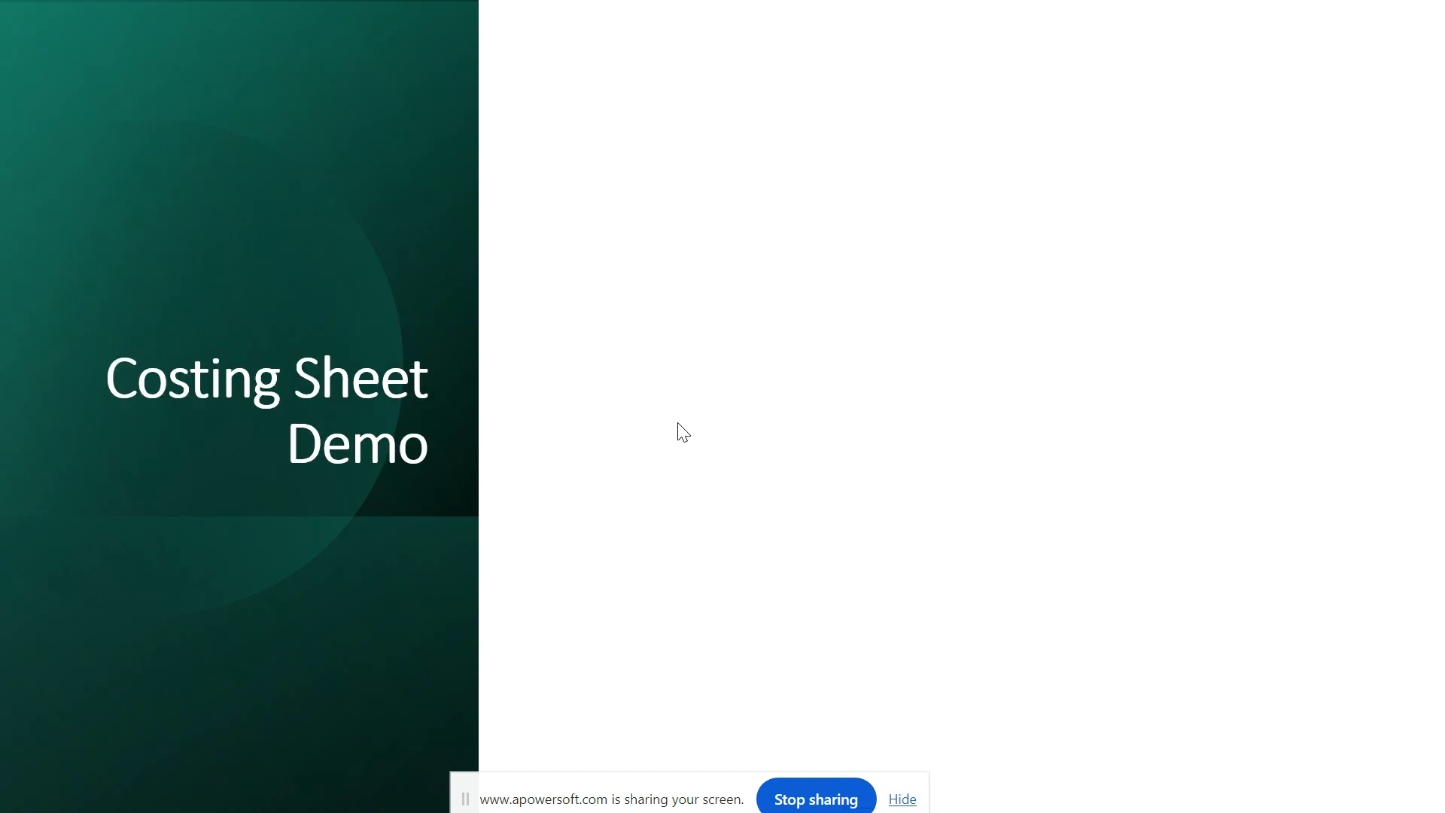
key("Right")
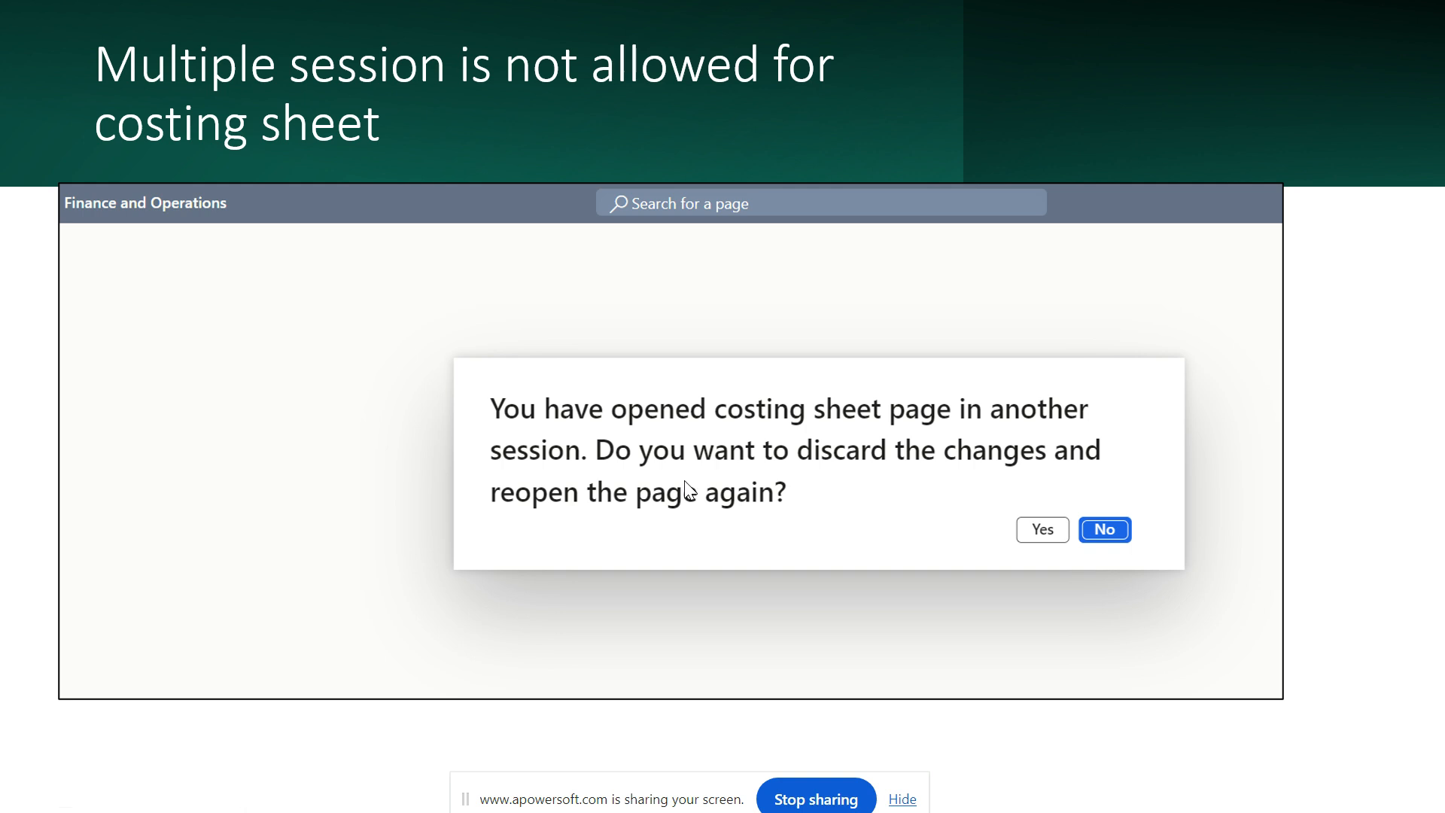
key("Right")
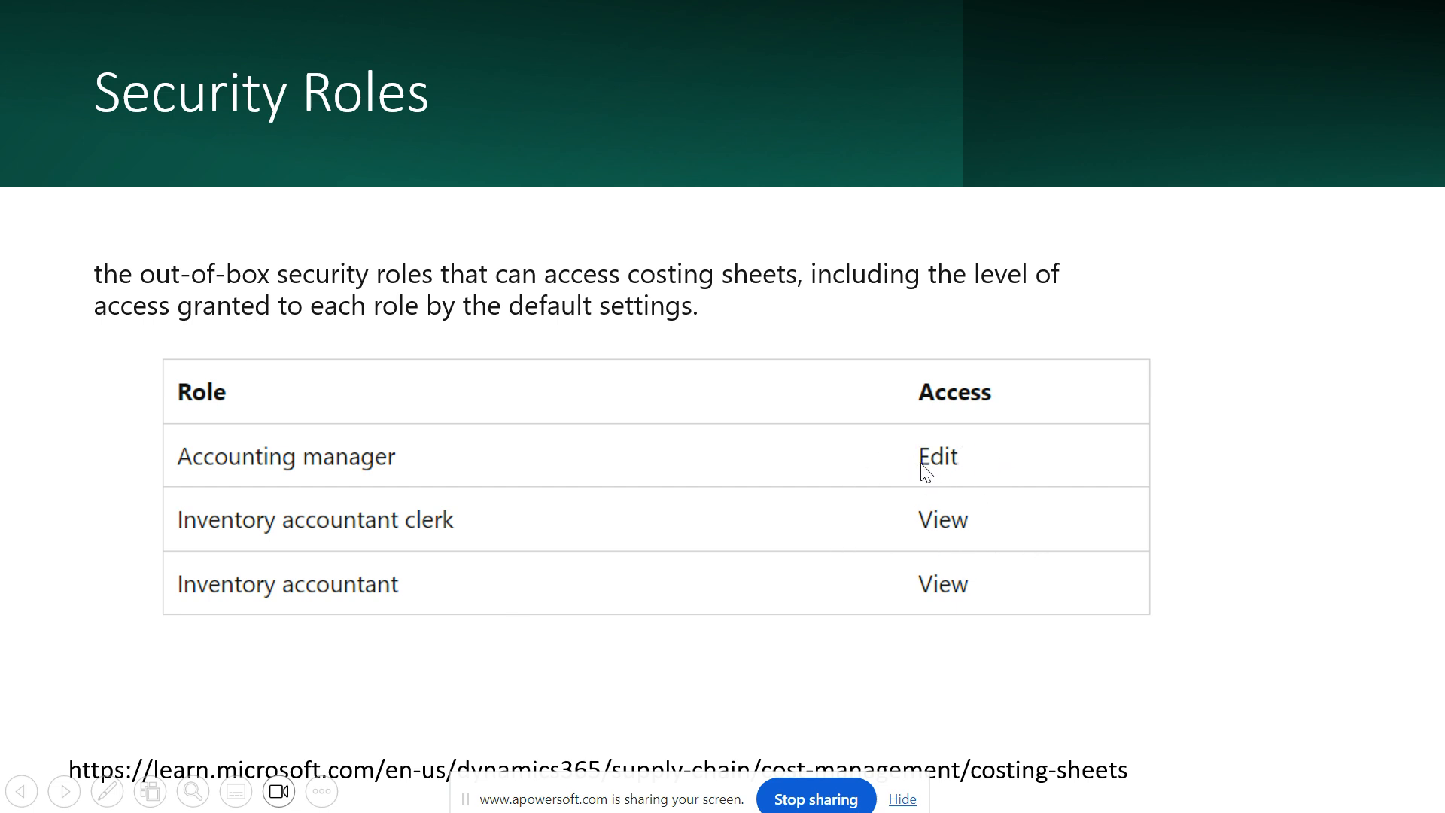
left_click(760, 538)
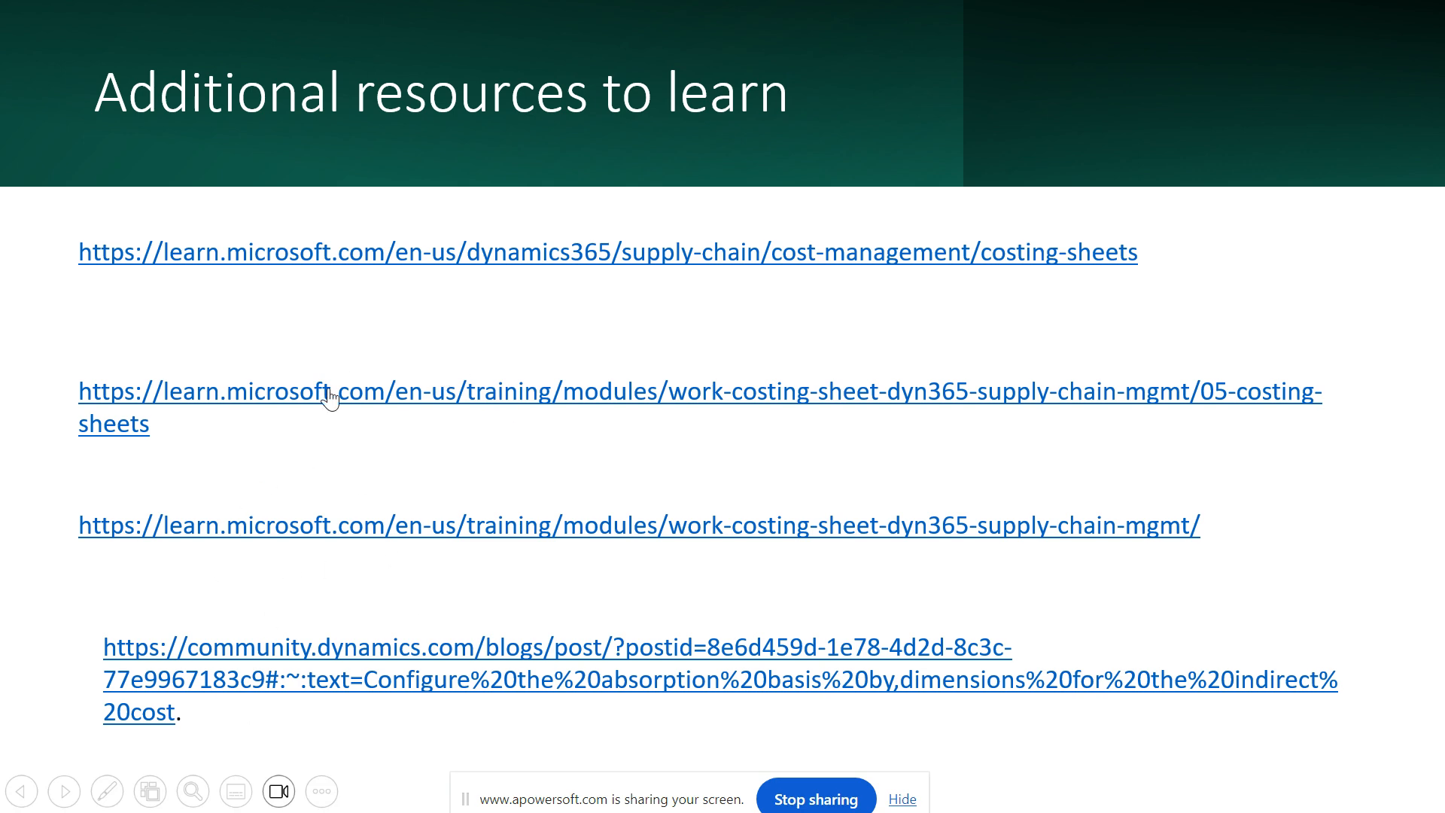
left_click(458, 435)
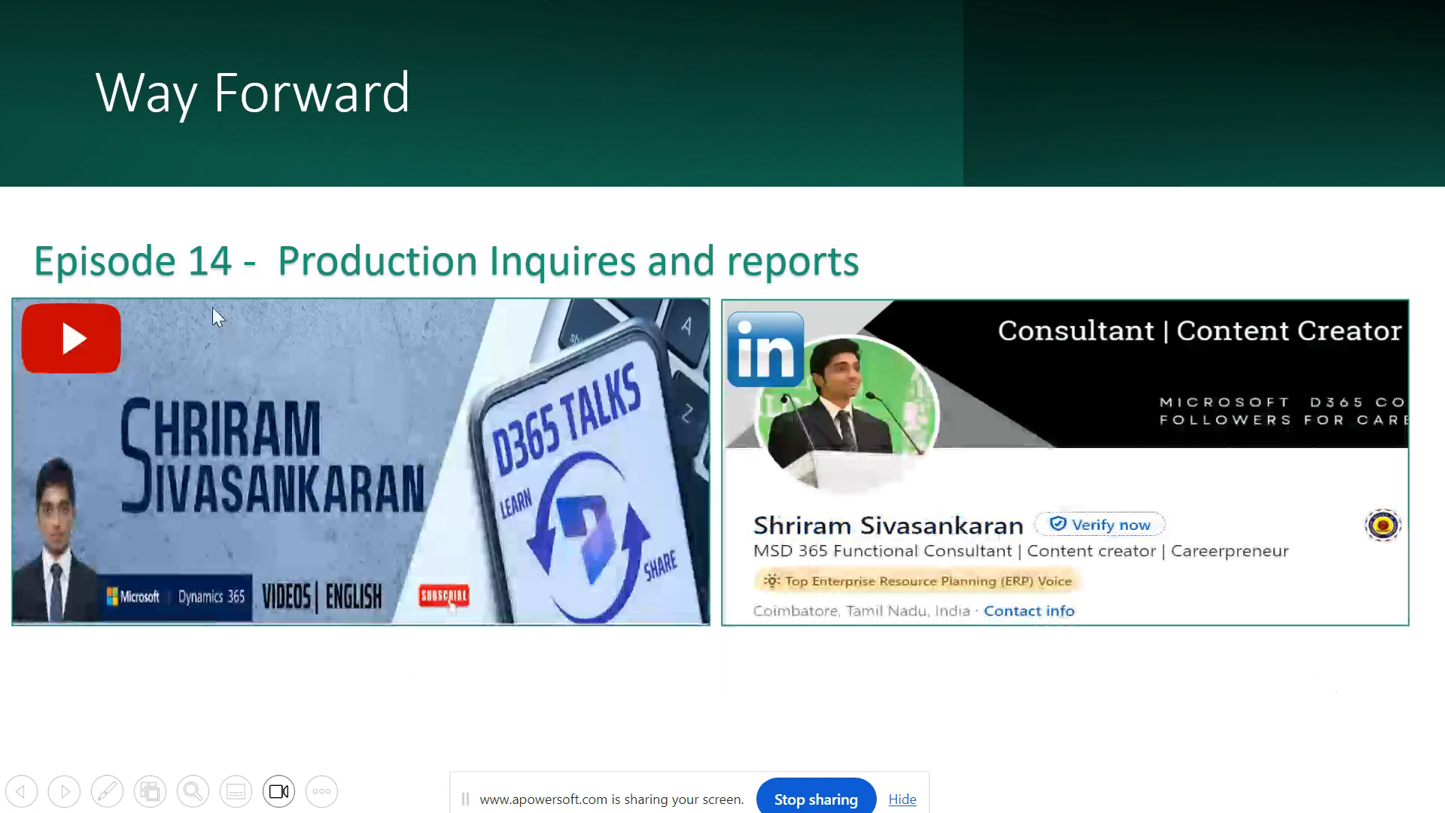